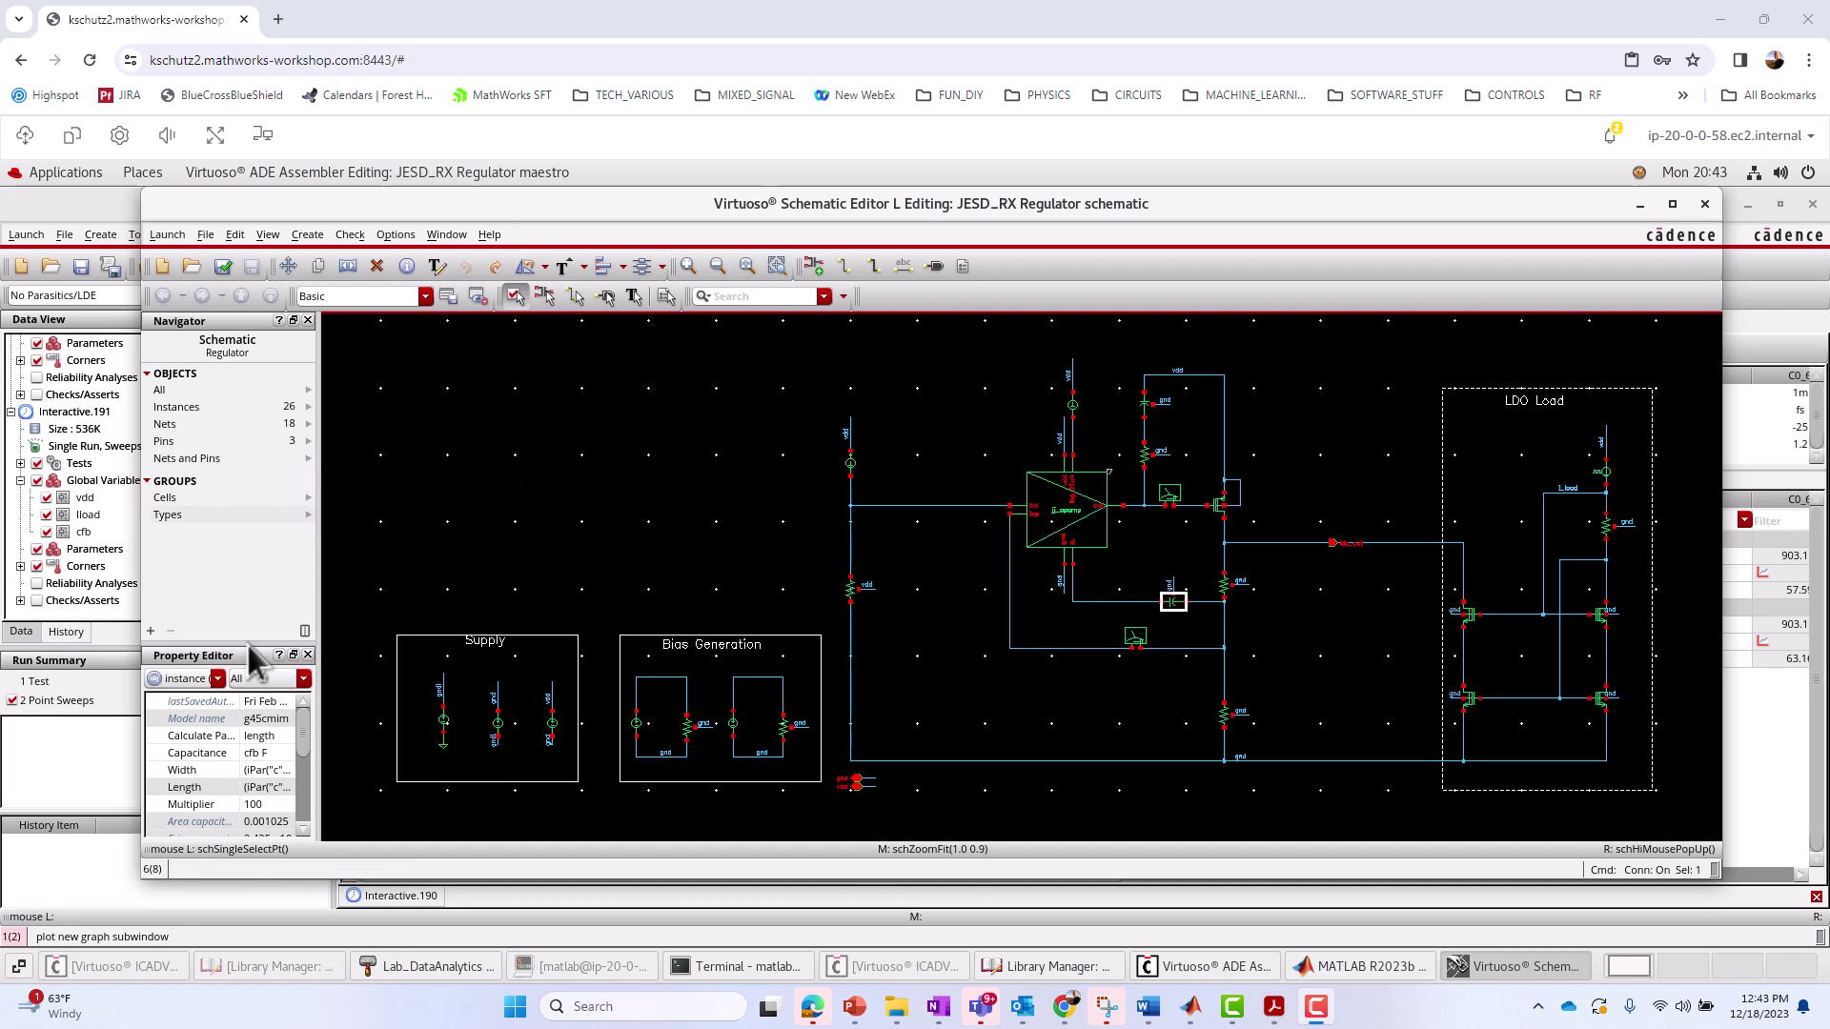
In ADE Assembler, collapse the Interactive.190 and Interactive.191 runs and select the ldo_test test
click(1196, 967)
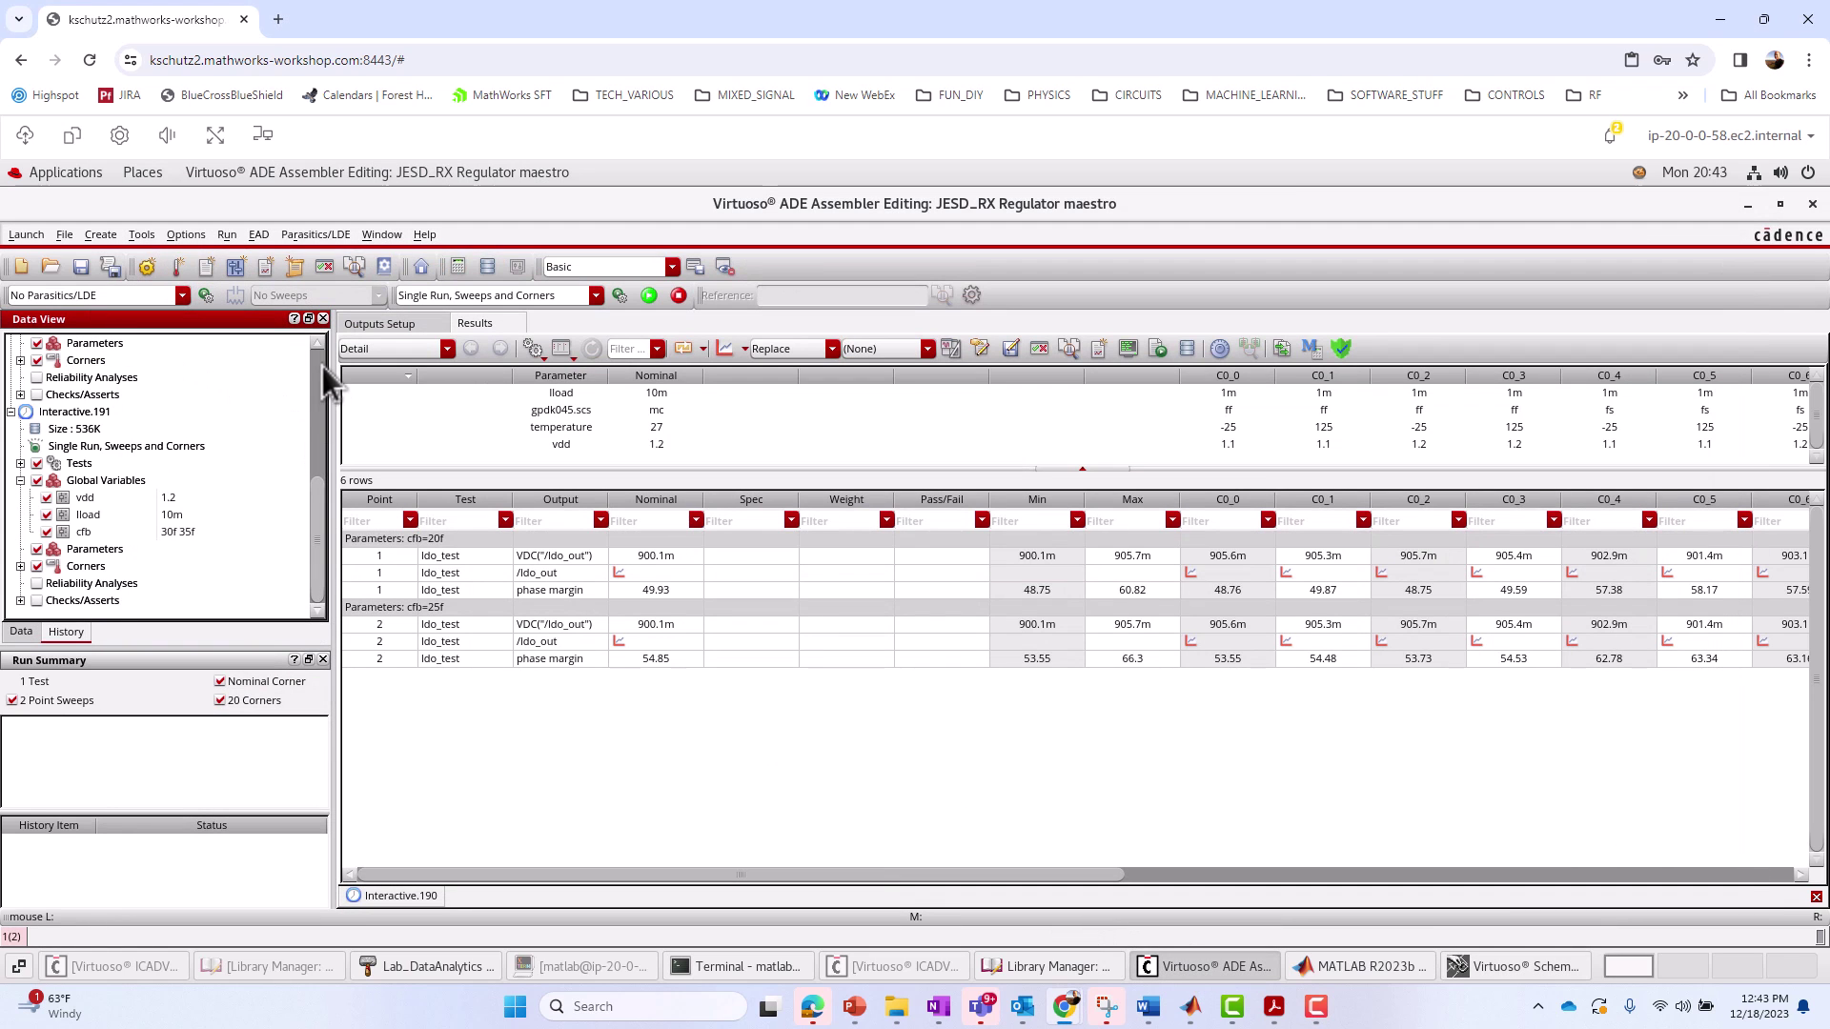
scroll(322, 374, up, 5)
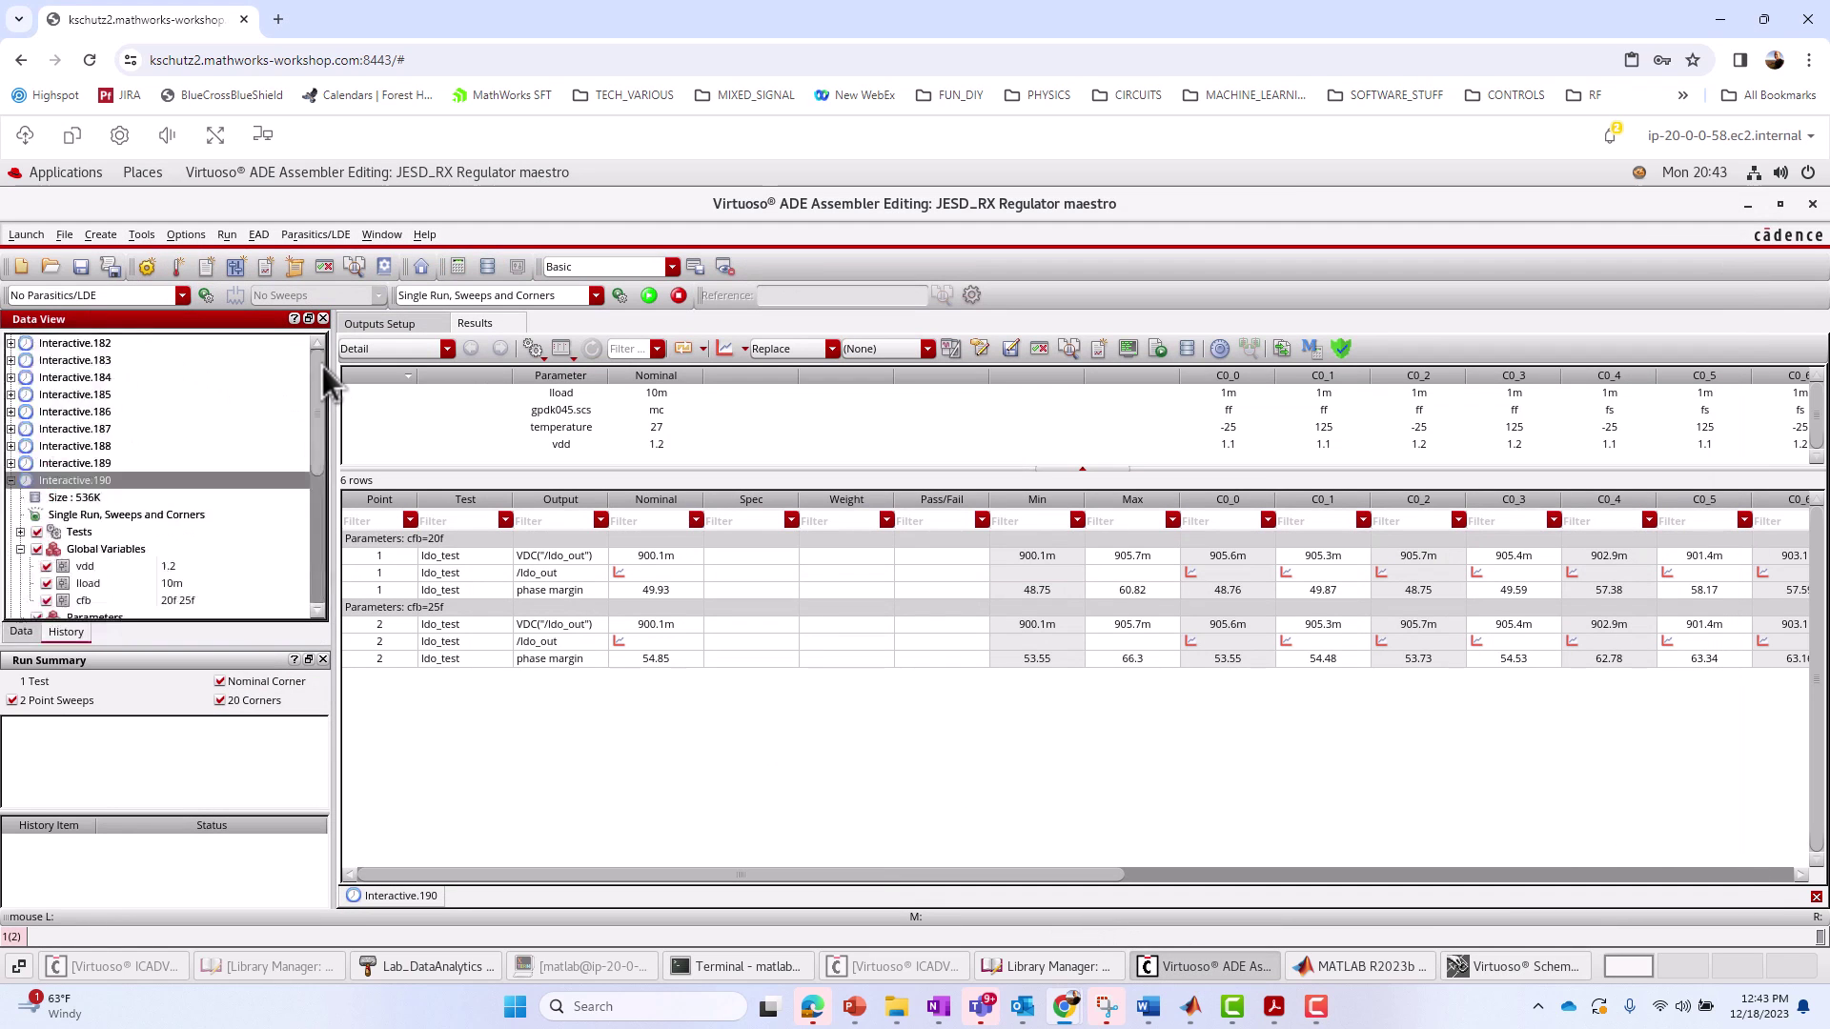
click(10, 481)
click(11, 497)
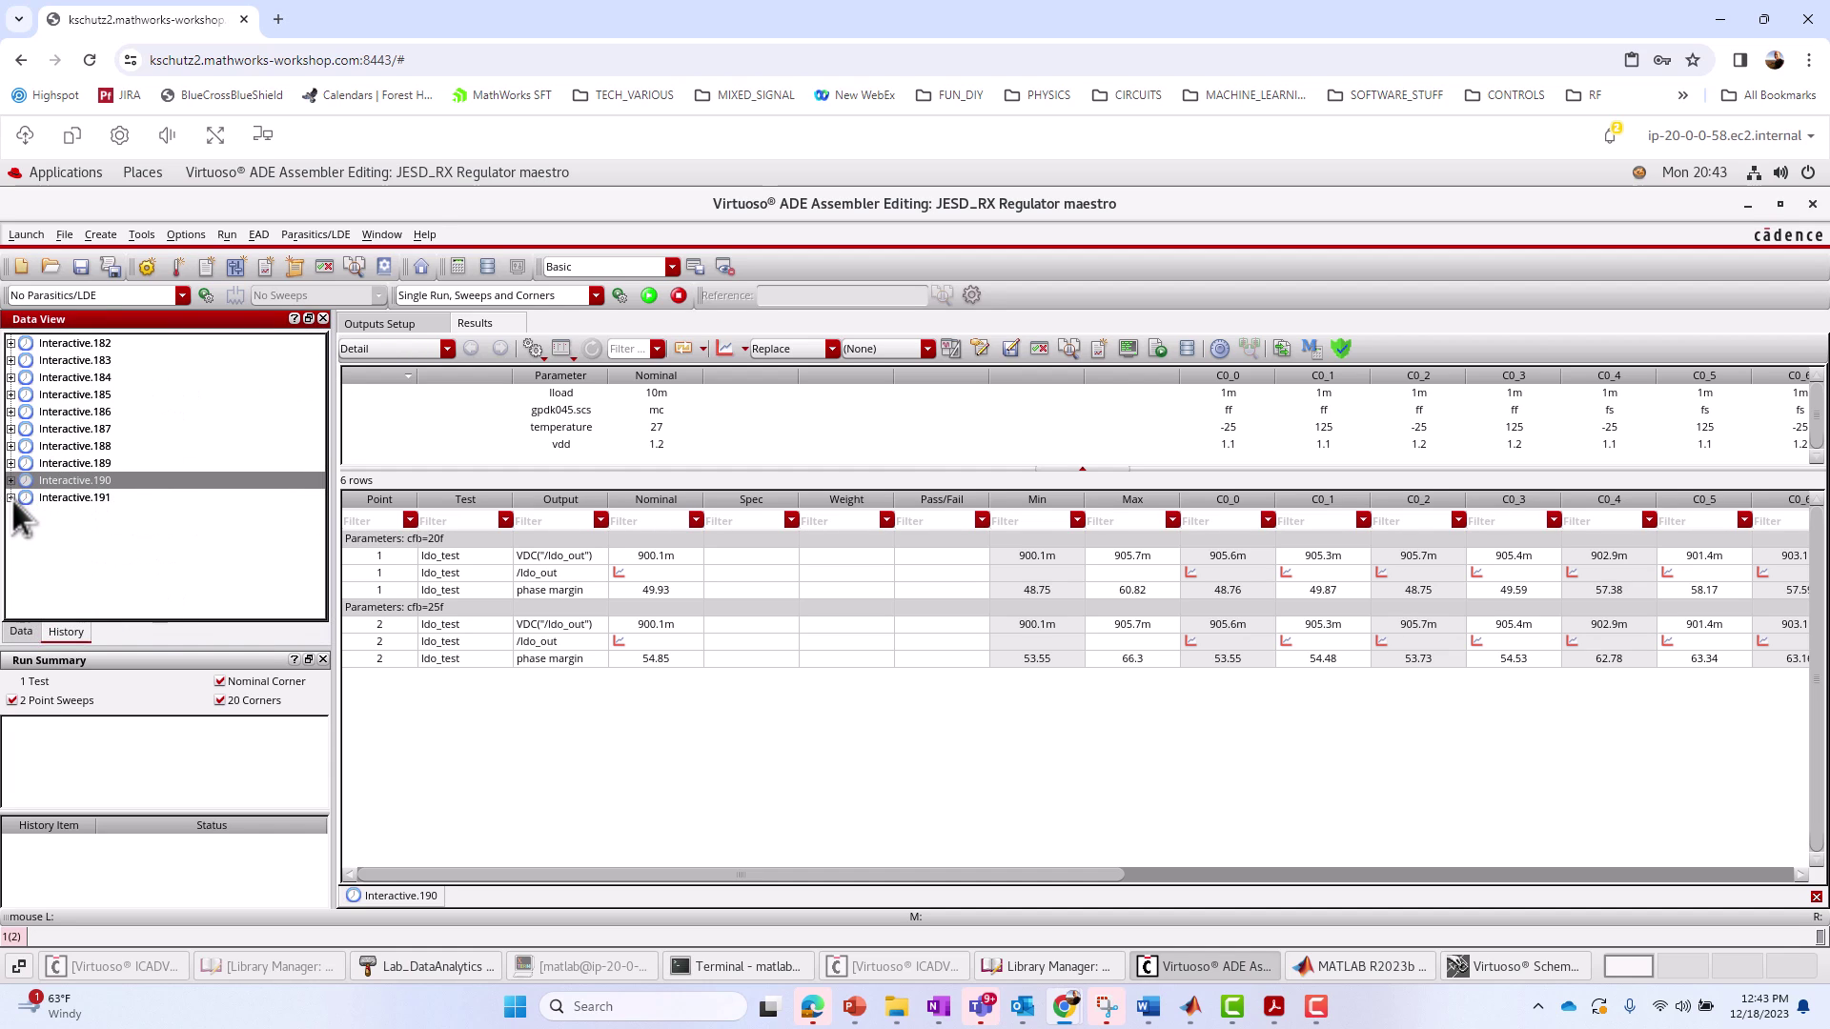
click(20, 632)
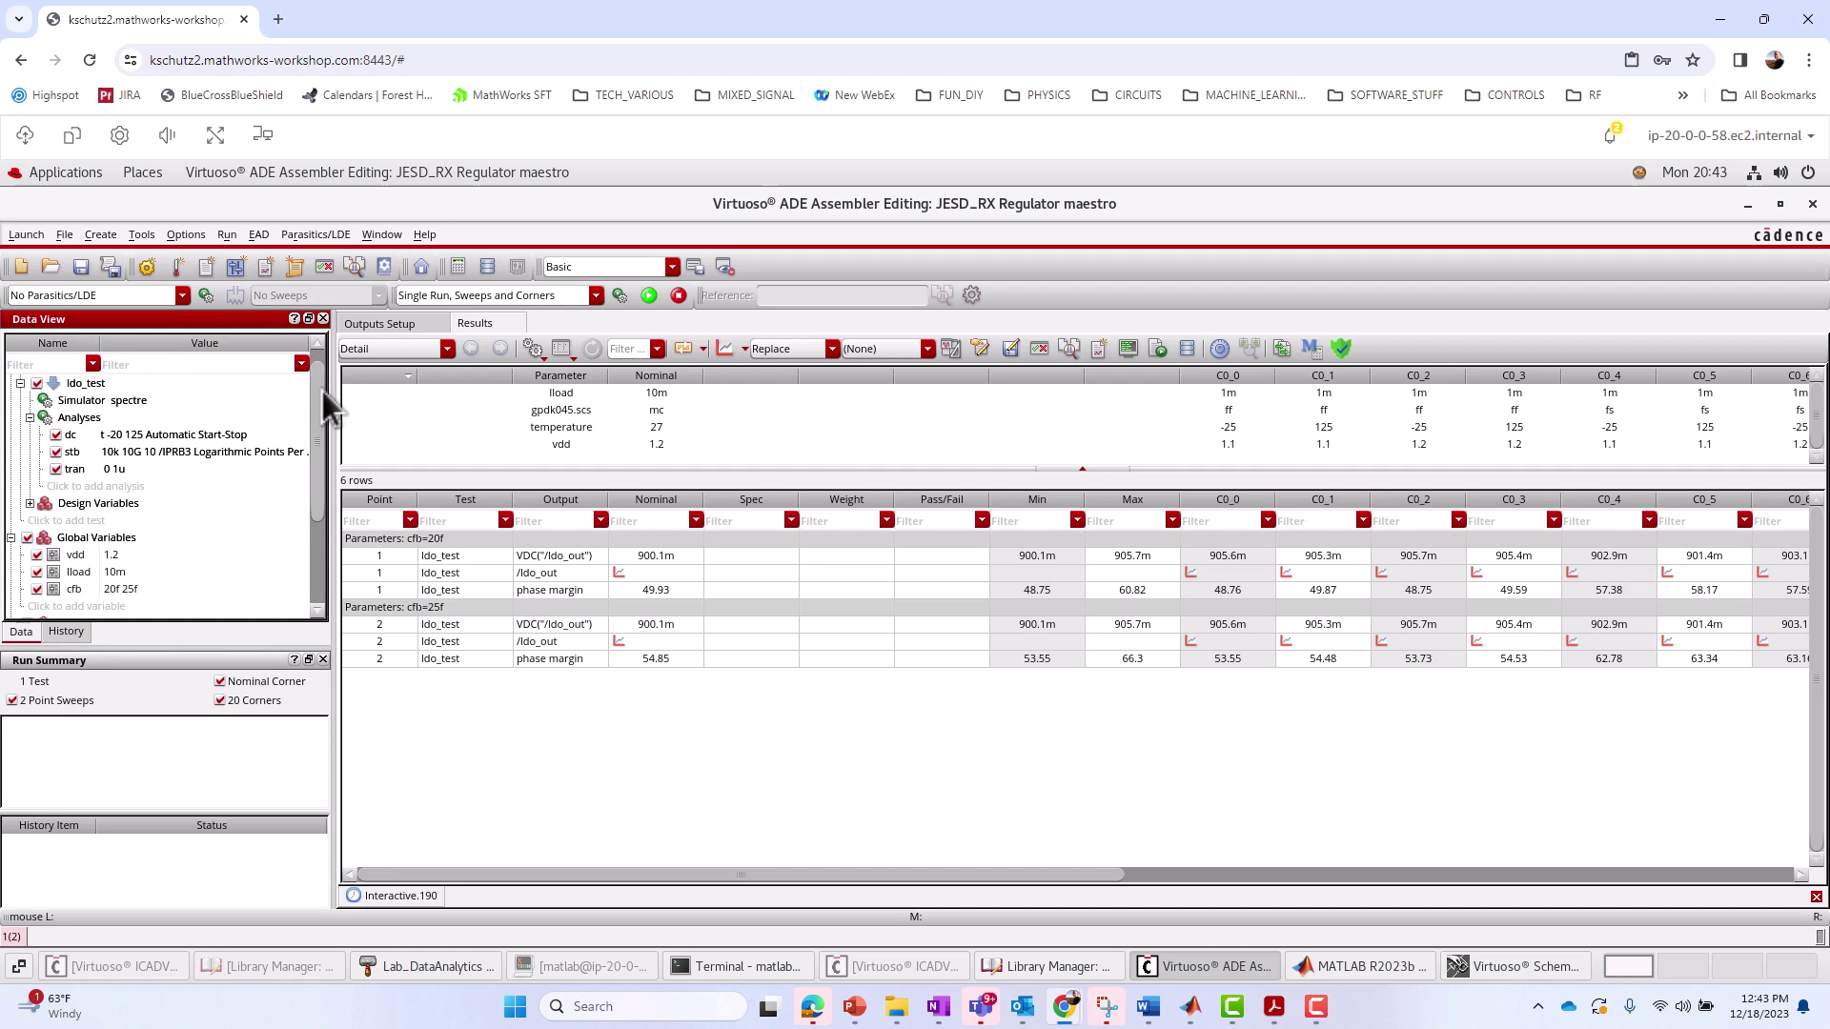
scroll(320, 375, up, 1)
click(127, 402)
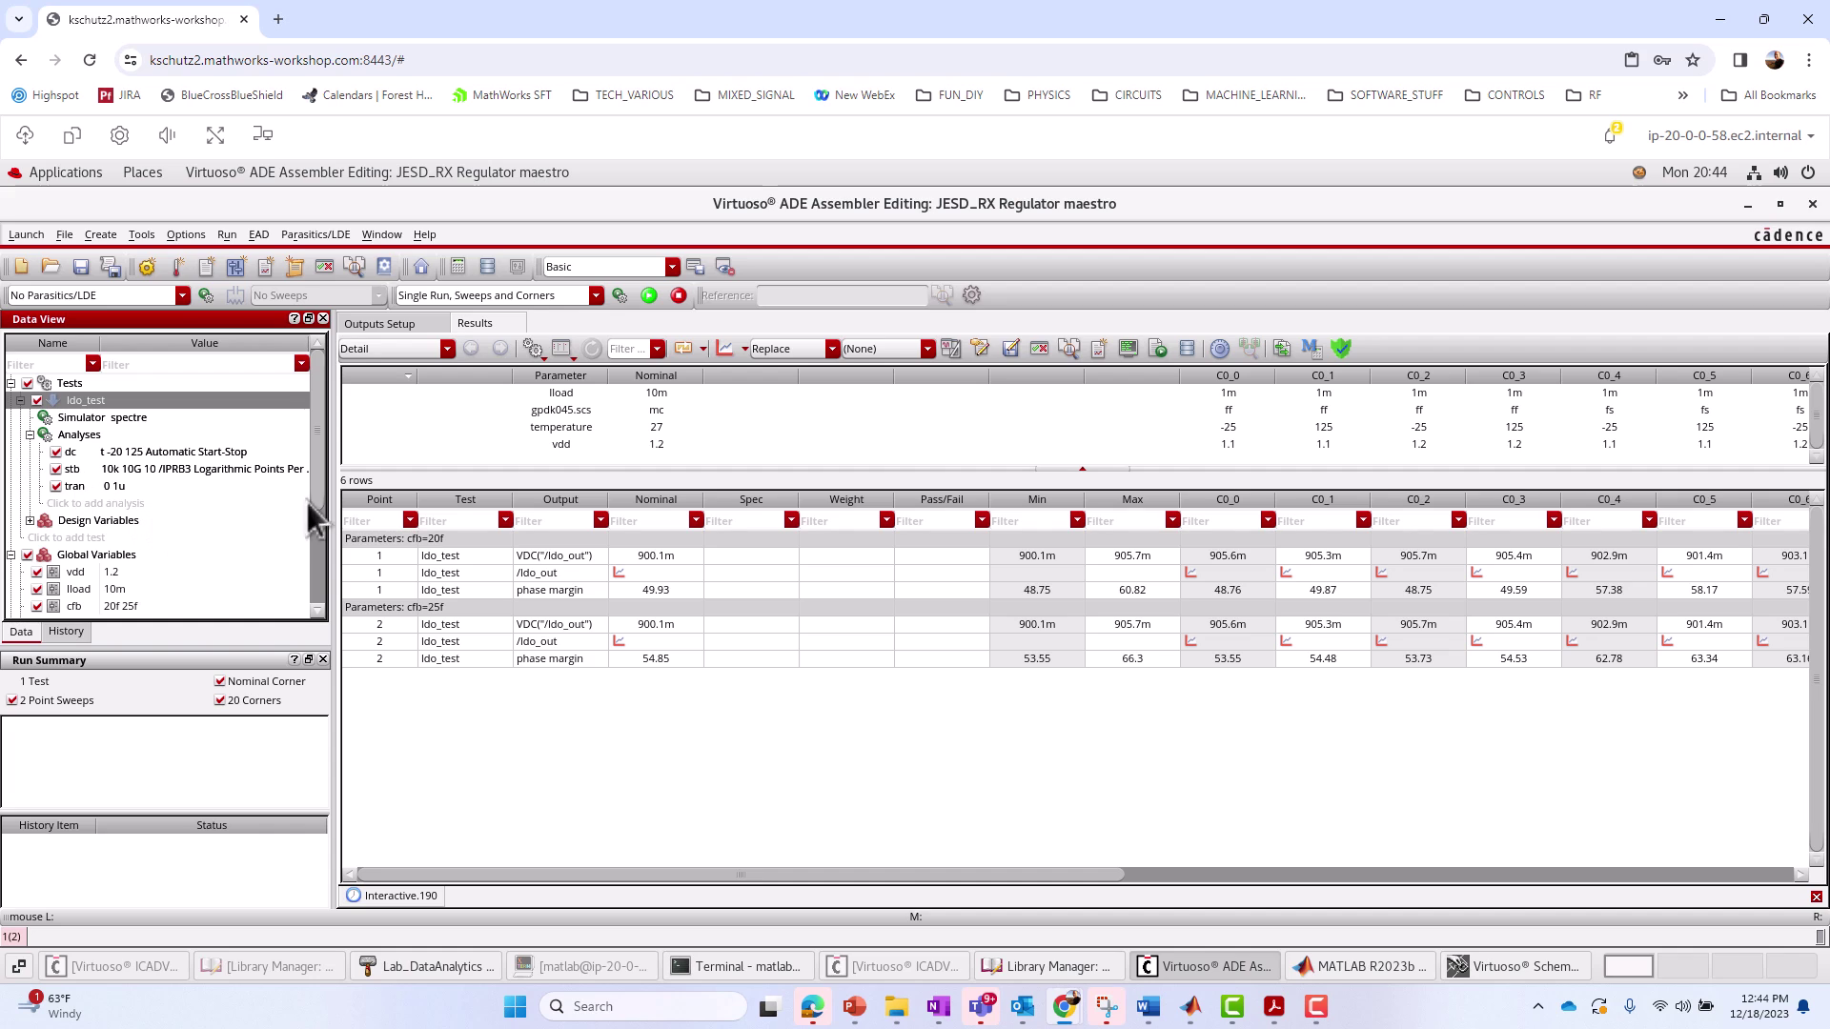
Scroll to the Corners item and bring up its context menu
scroll(317, 534, down, 2)
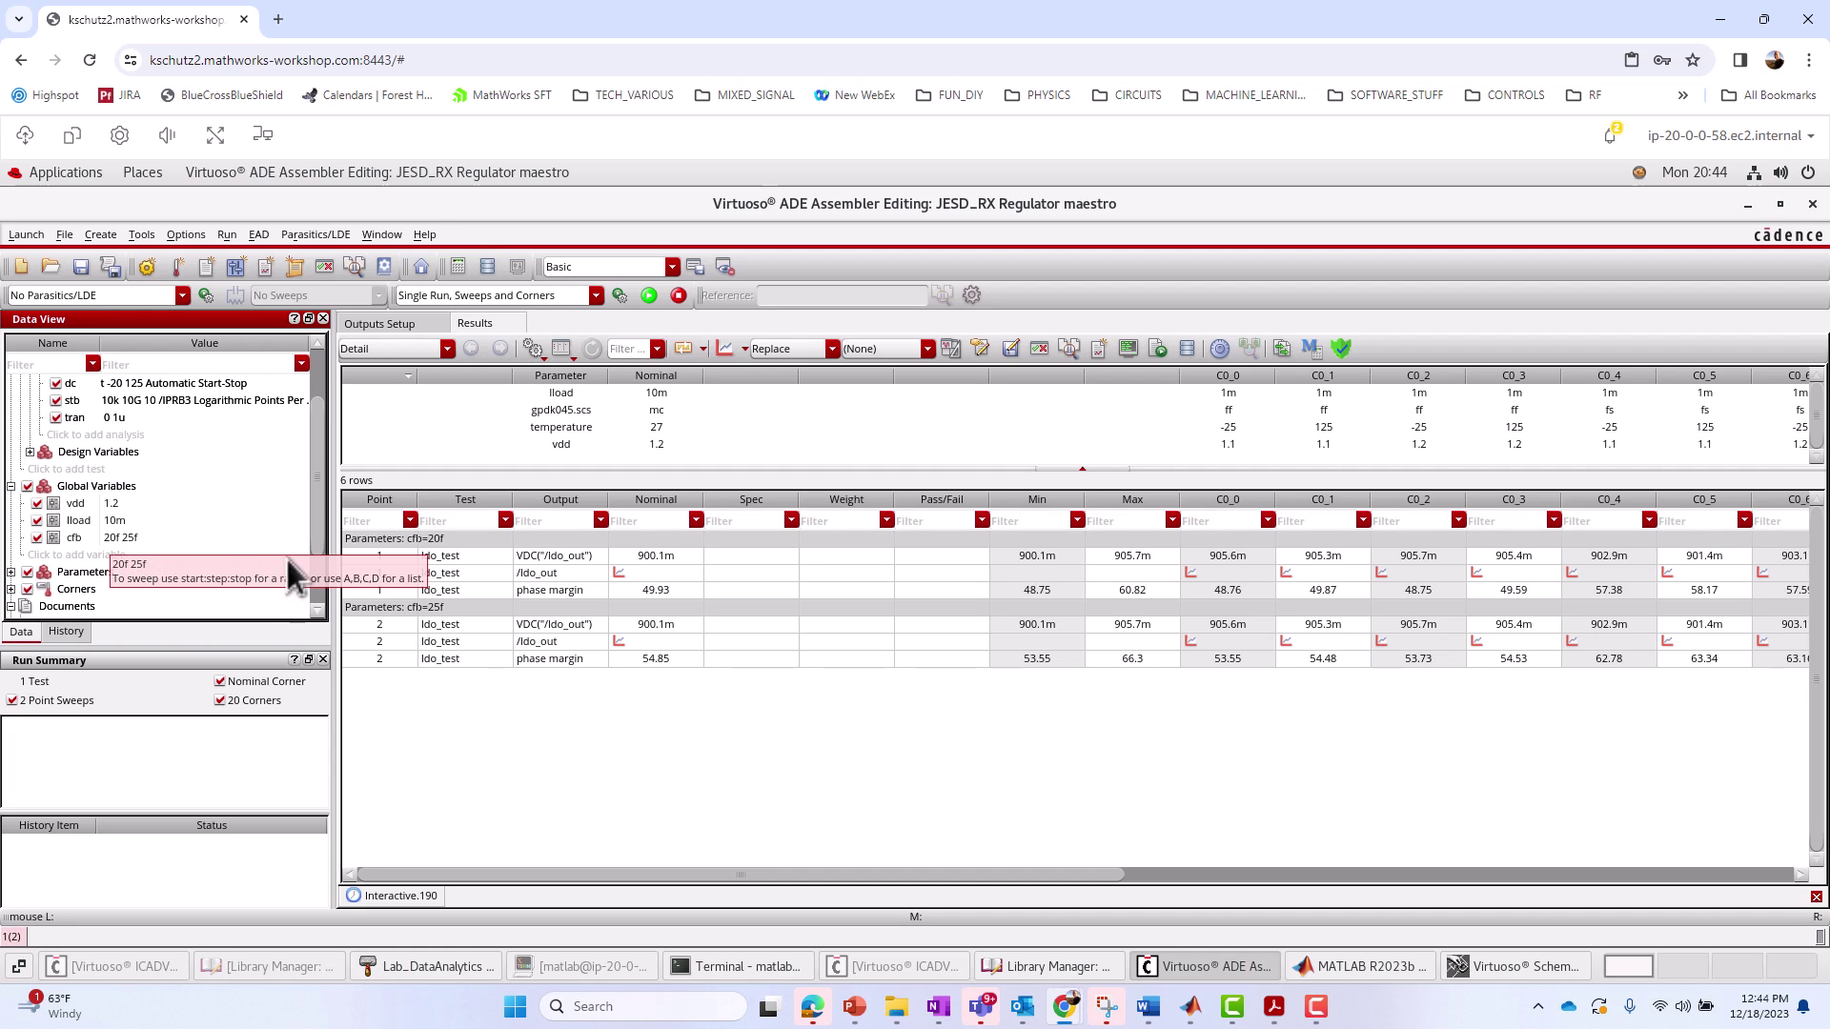
scroll(310, 577, down, 3)
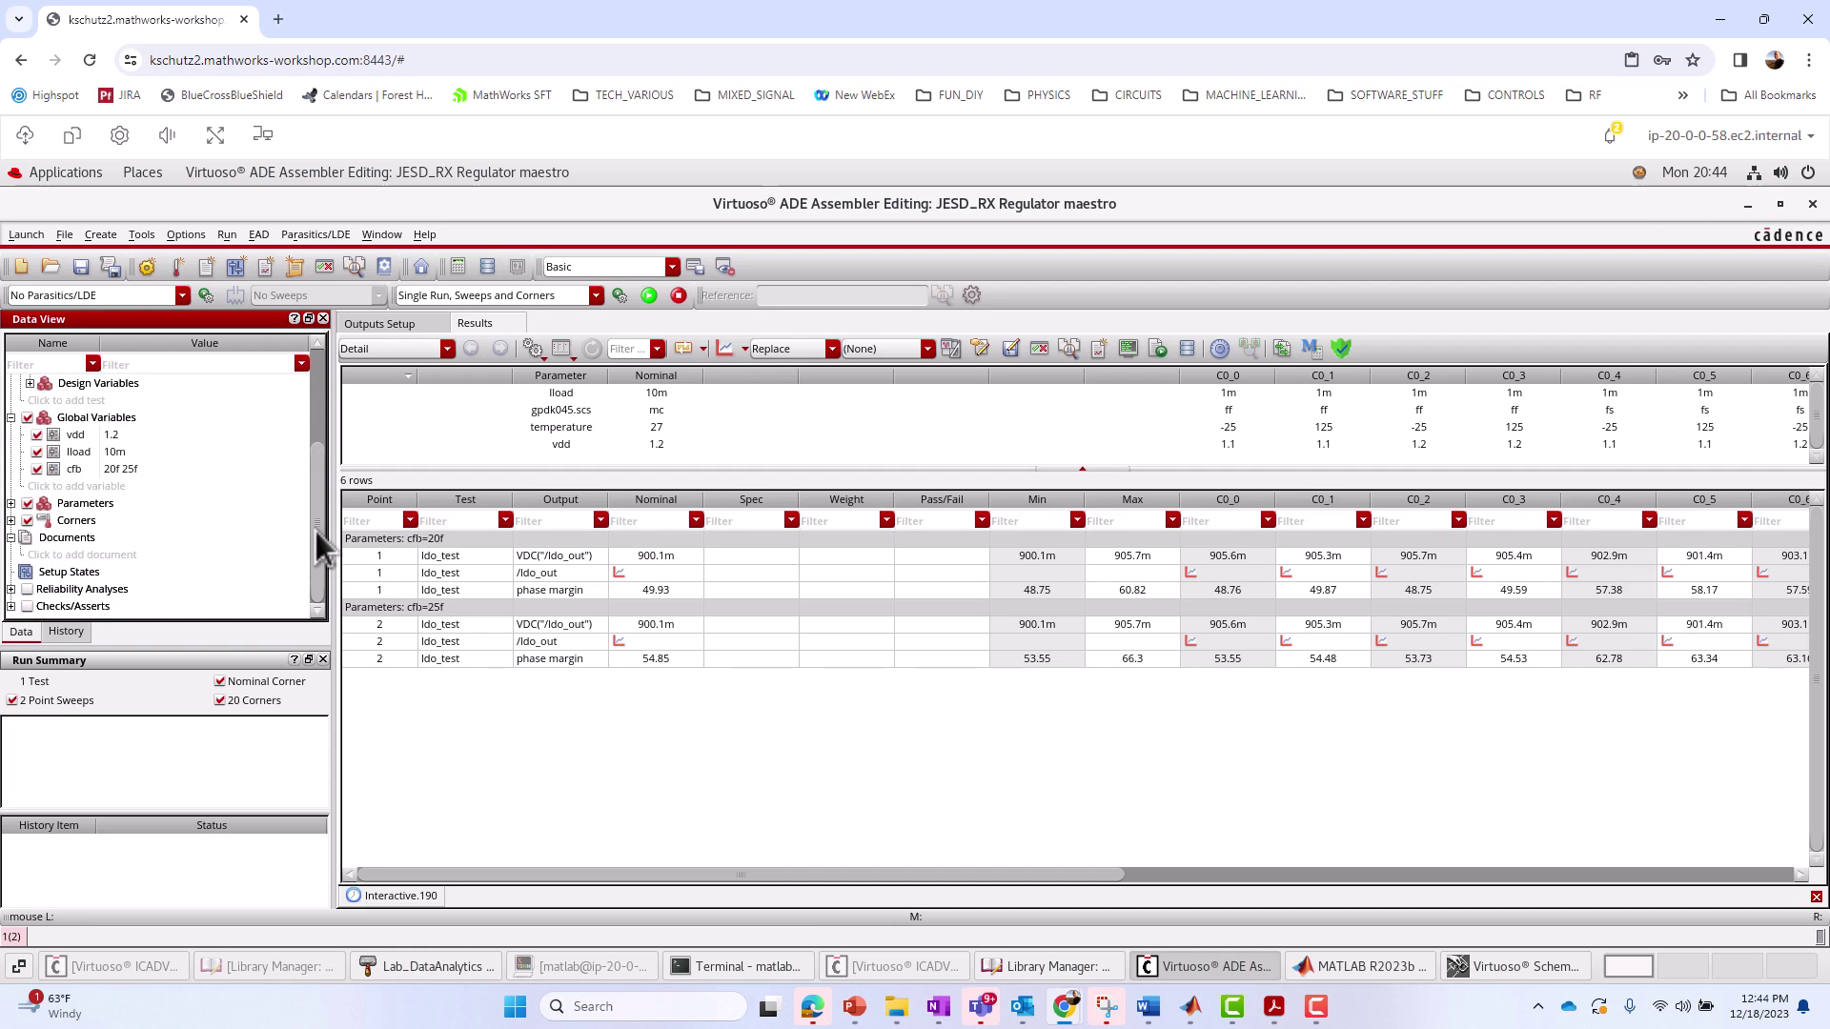
scroll(316, 527, up, 3)
scroll(316, 574, down, 3)
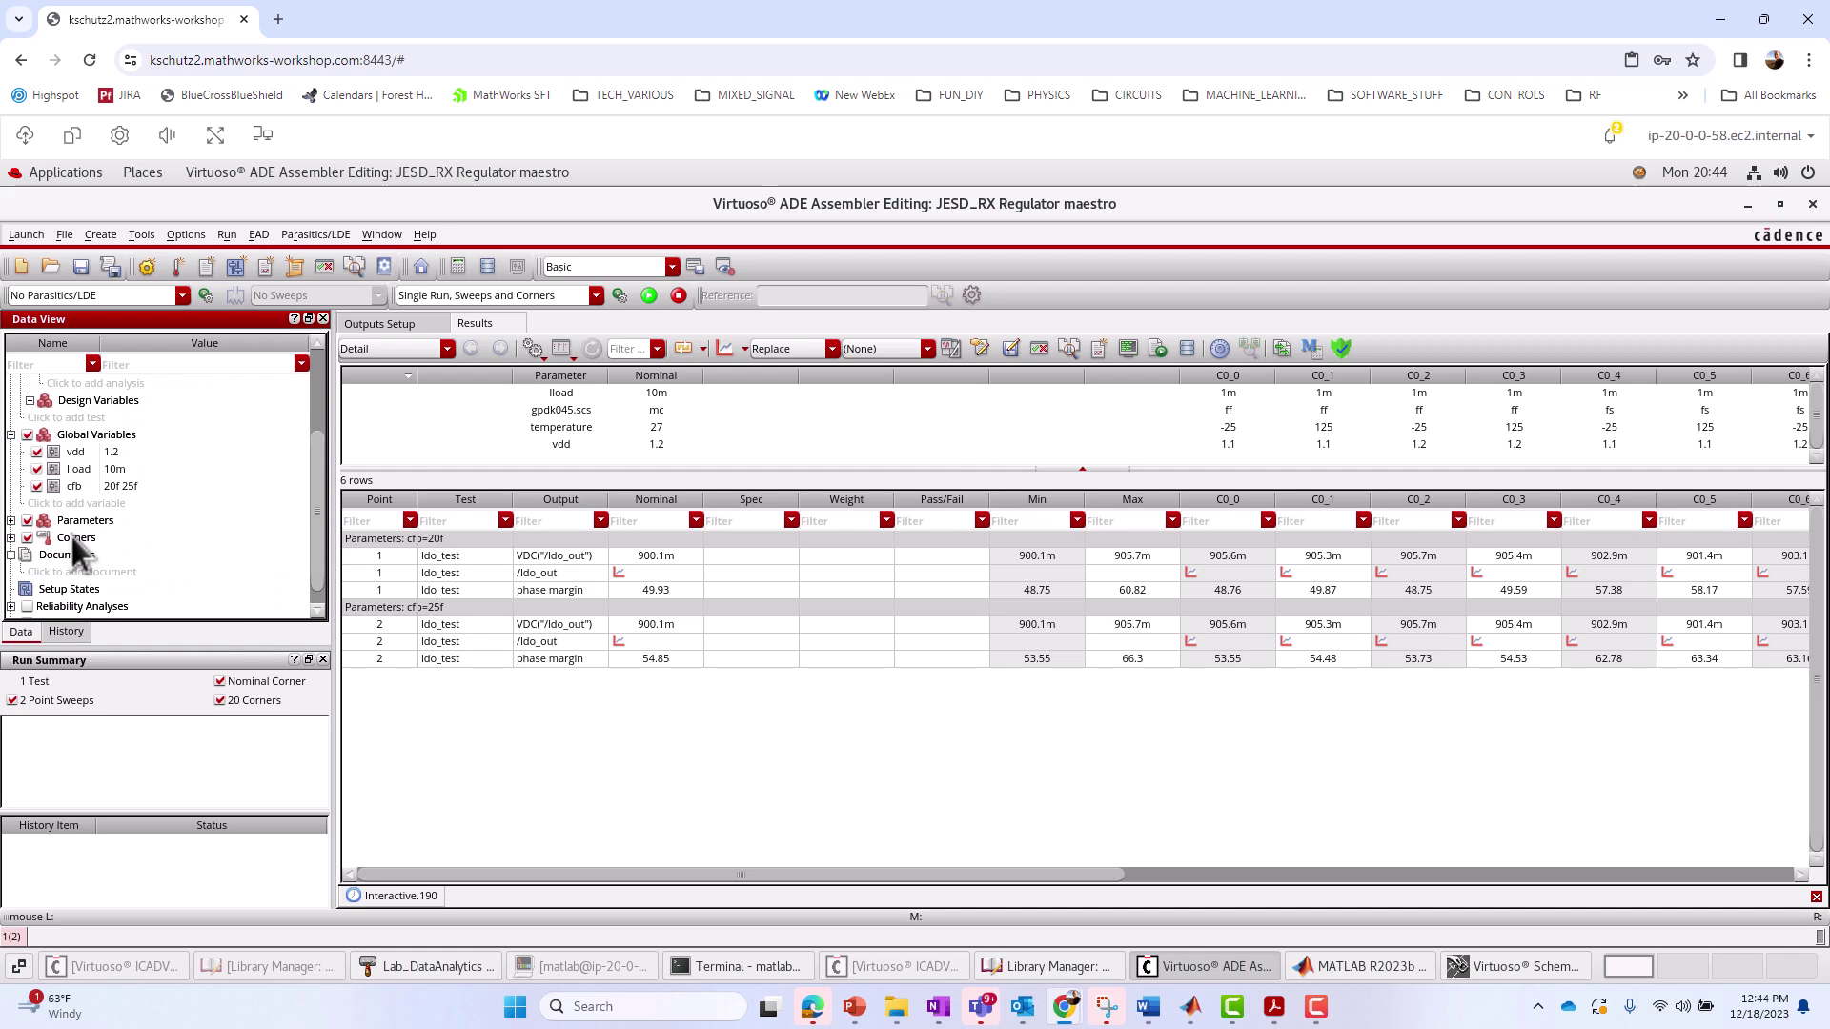
right_click(74, 536)
Review corner C0 in Corners Setup (temperature -25/125, vdd 1.1/1.2, models ff–tt) and close it with OK
click(133, 579)
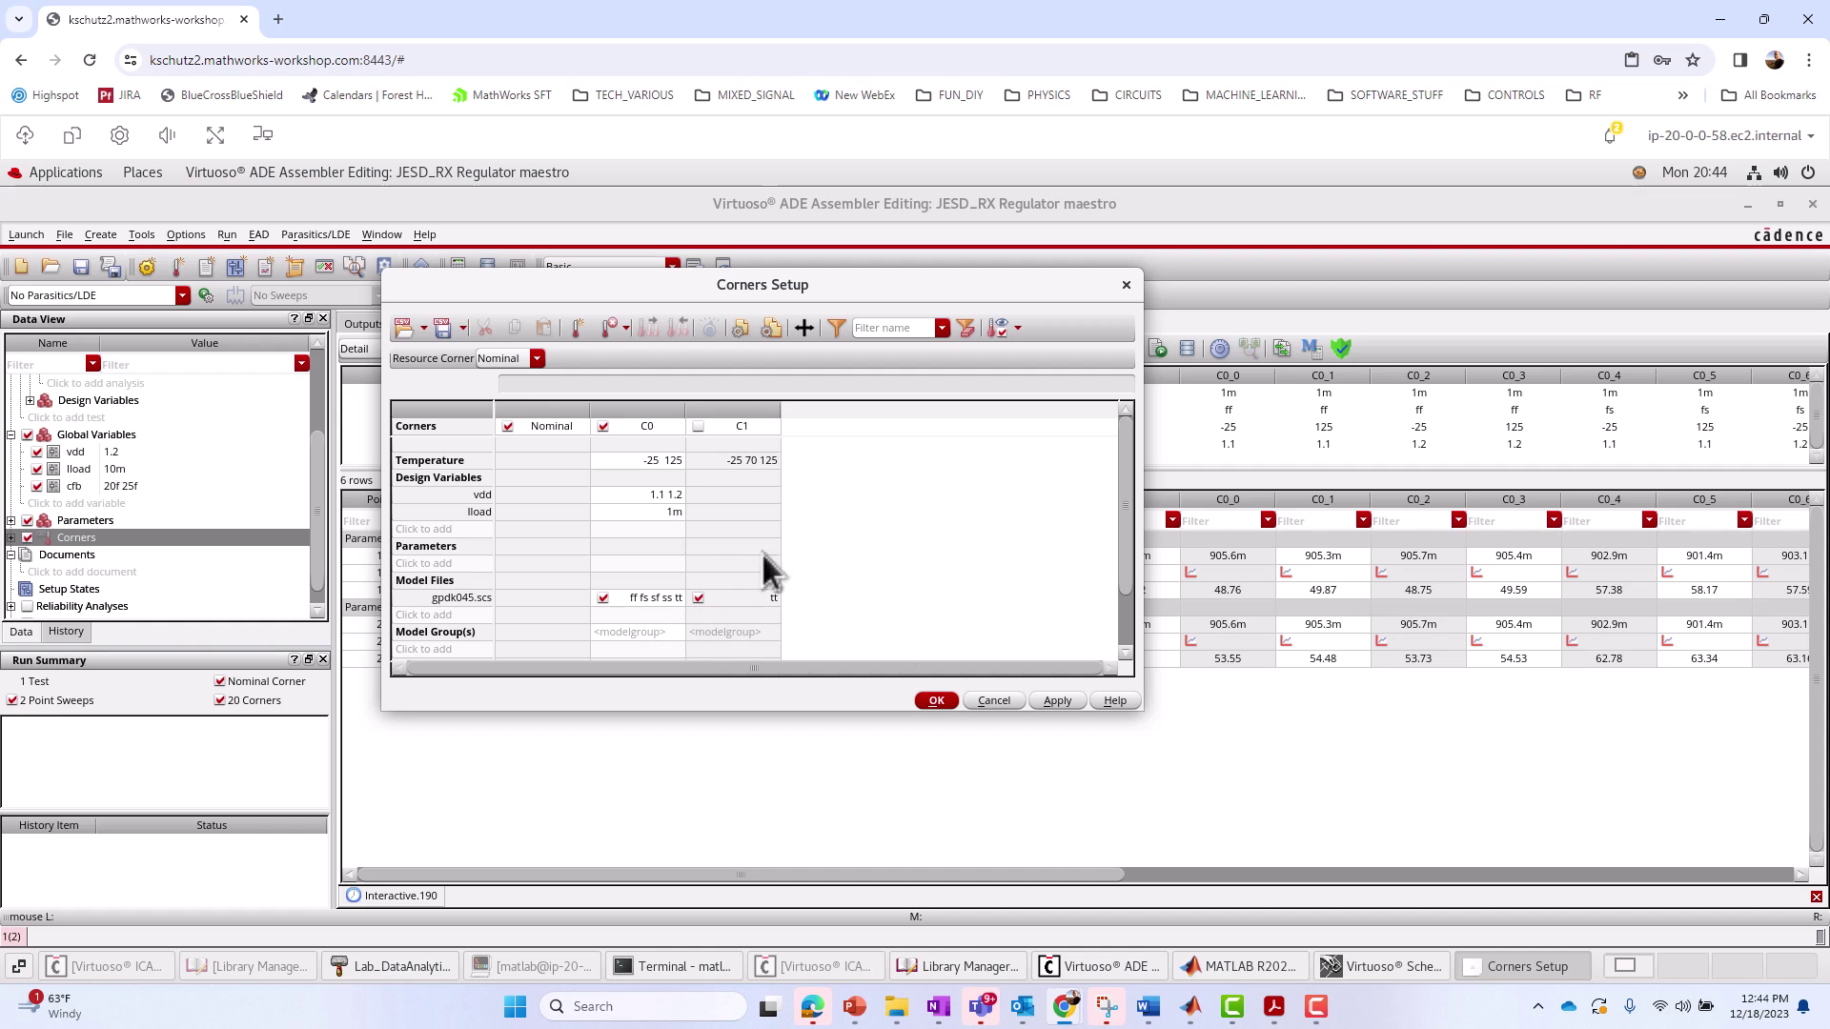
click(934, 702)
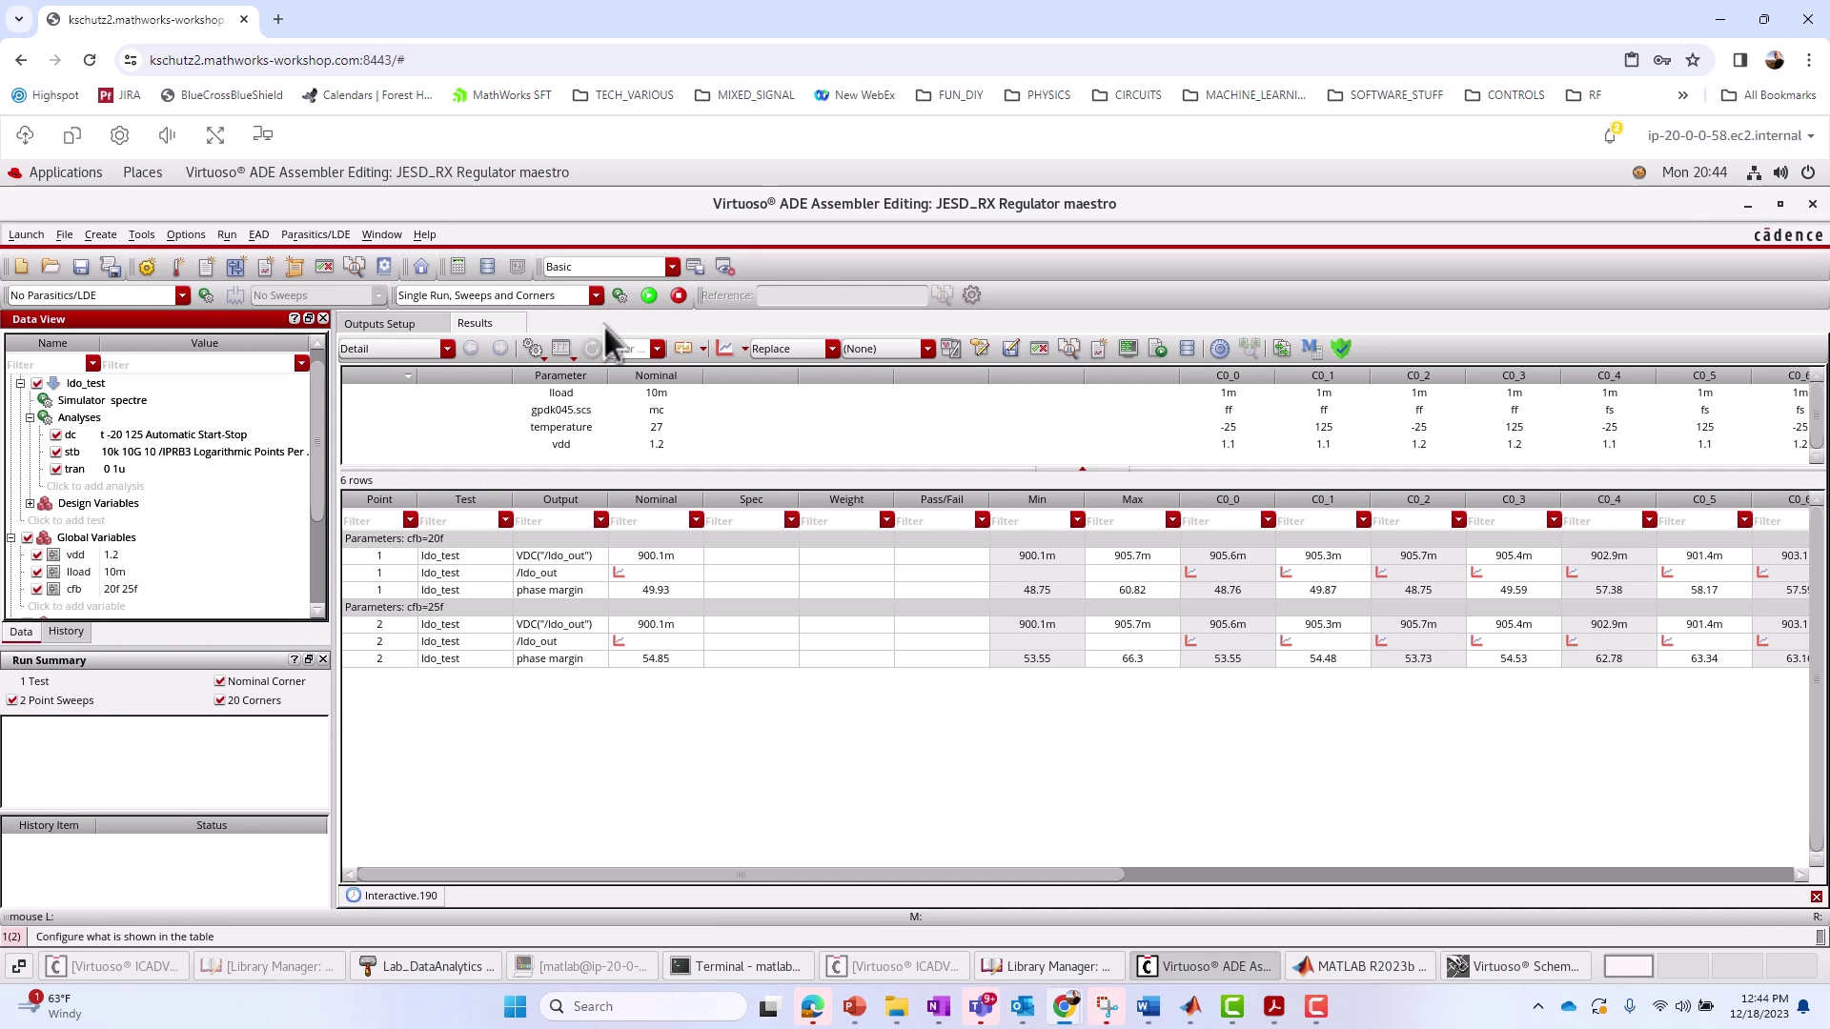
In History, expand Interactive.190 and Interactive.191 to compare their cfb sweeps (20f and 25f)
click(66, 632)
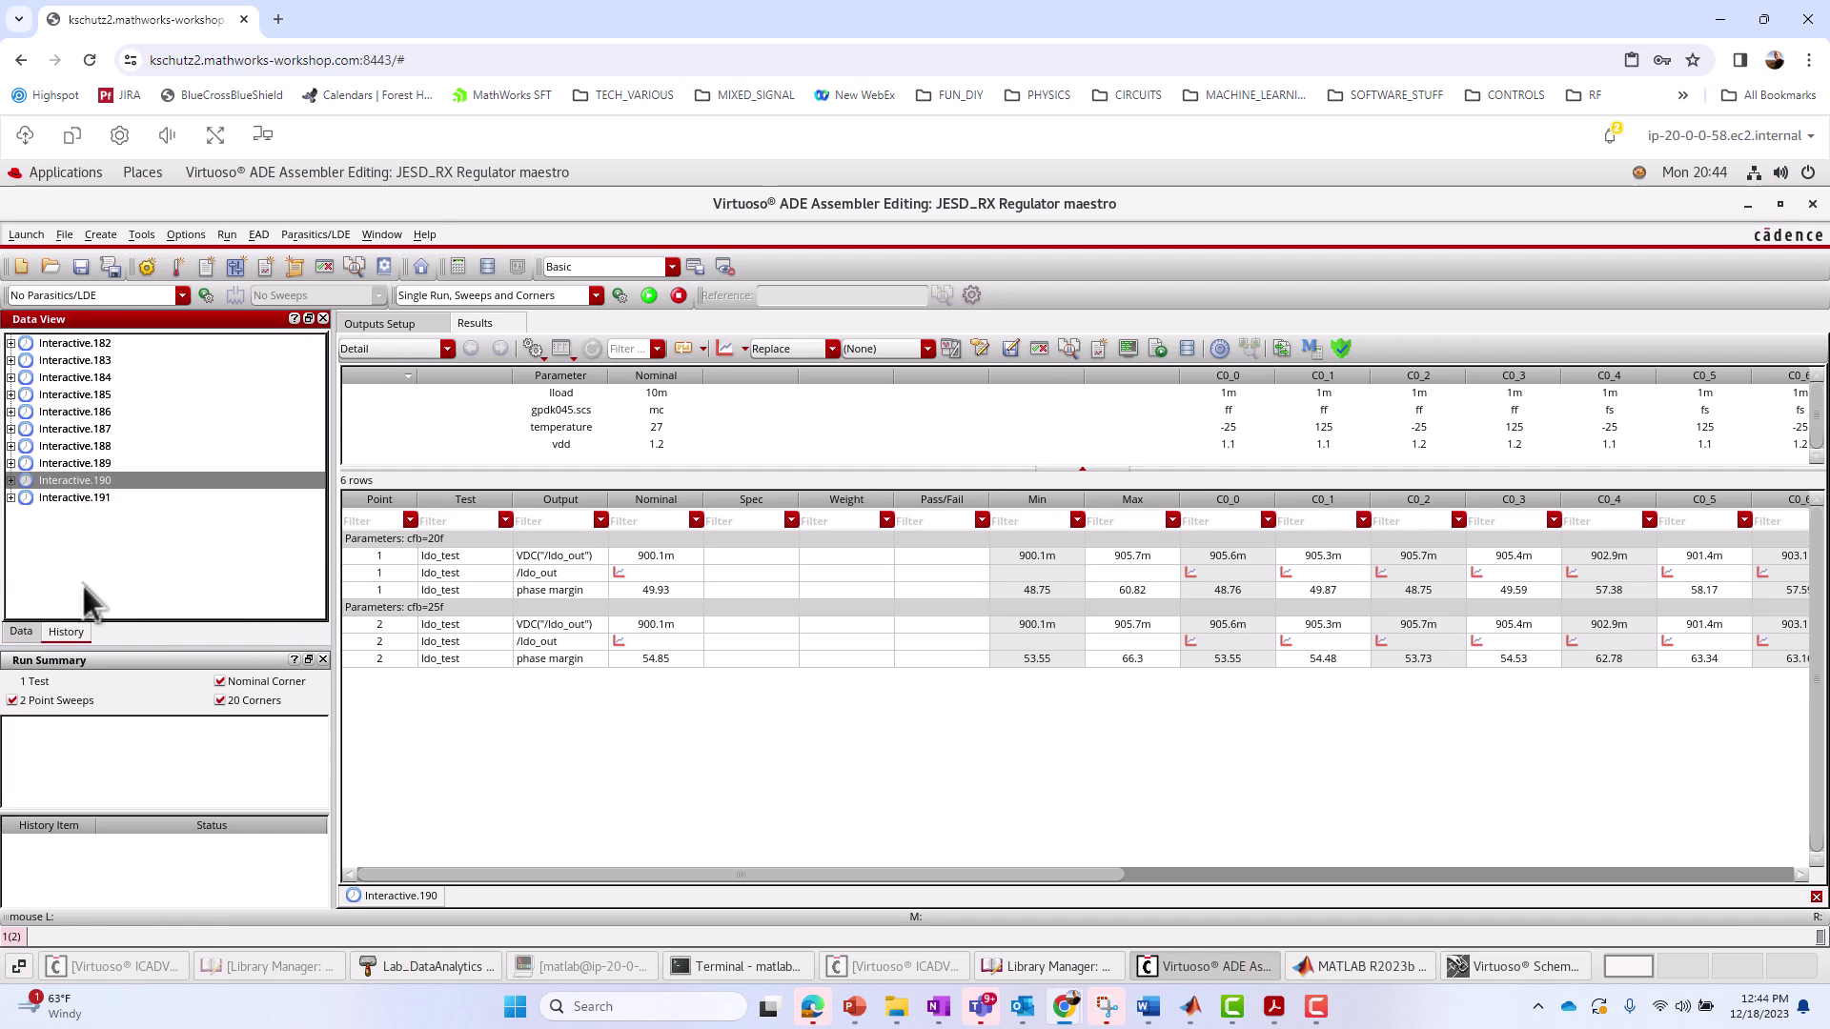
click(12, 481)
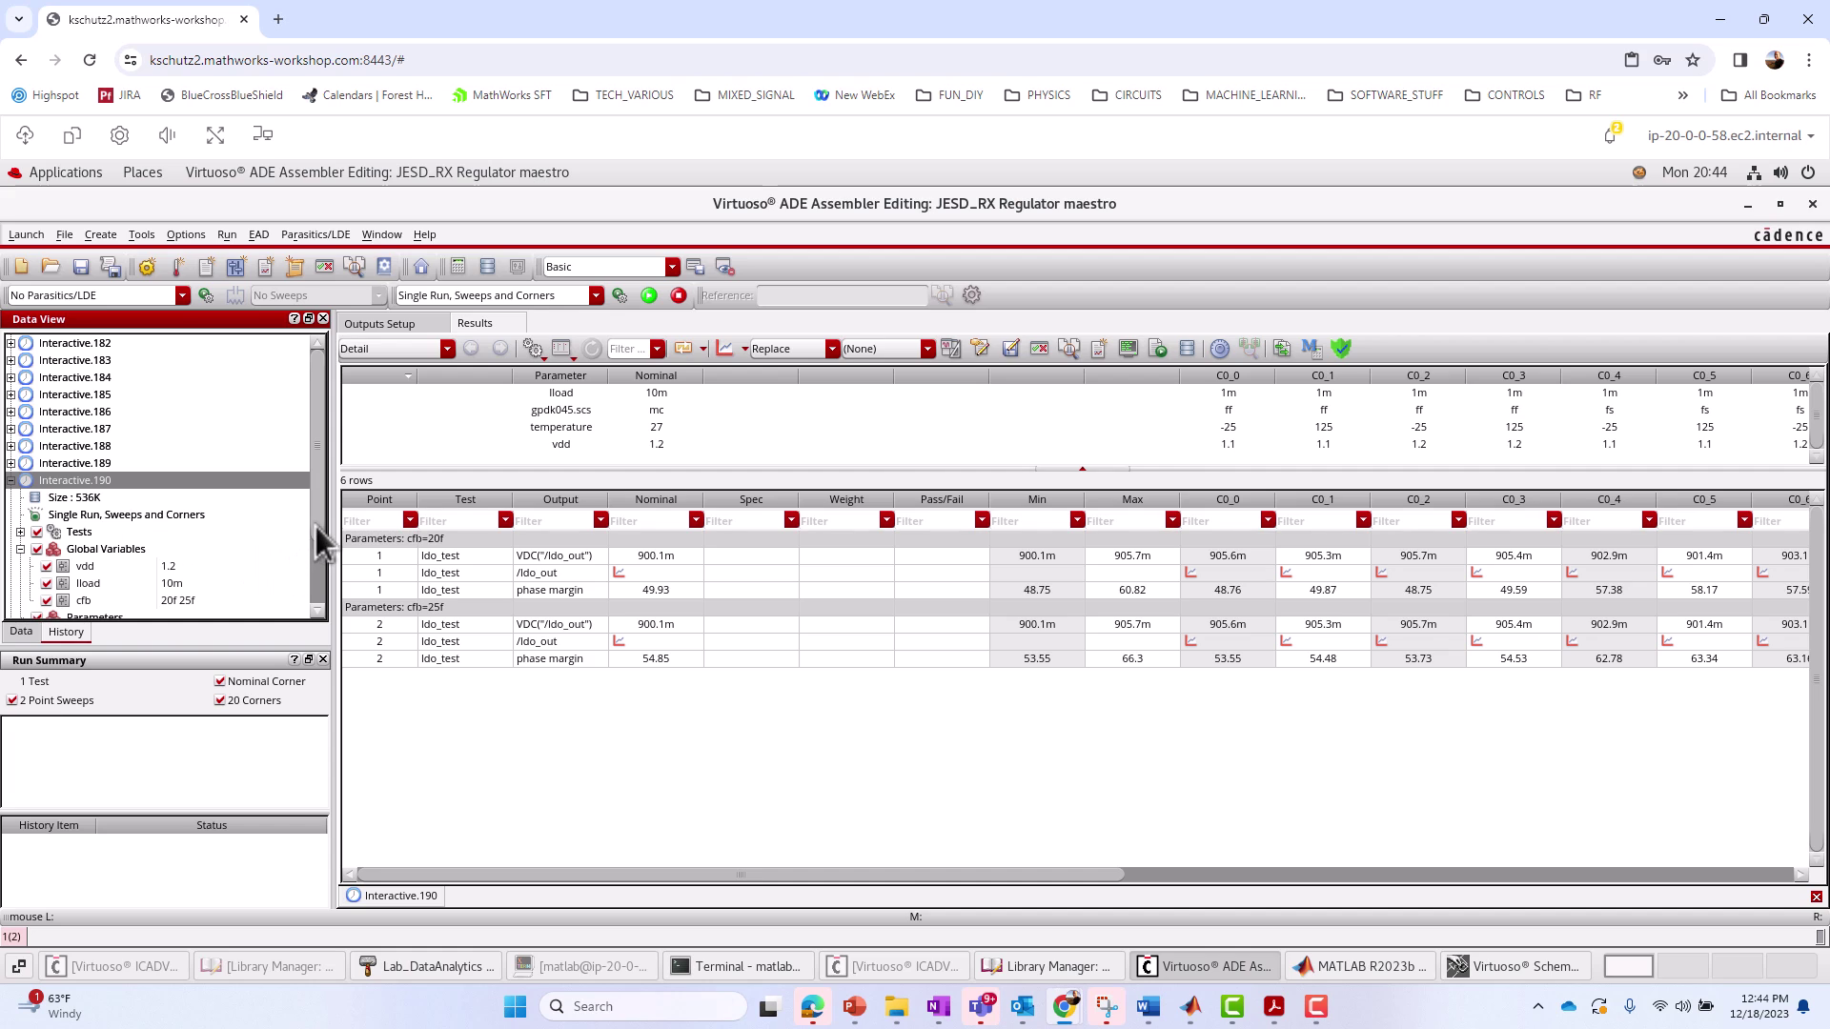
scroll(318, 551, down, 2)
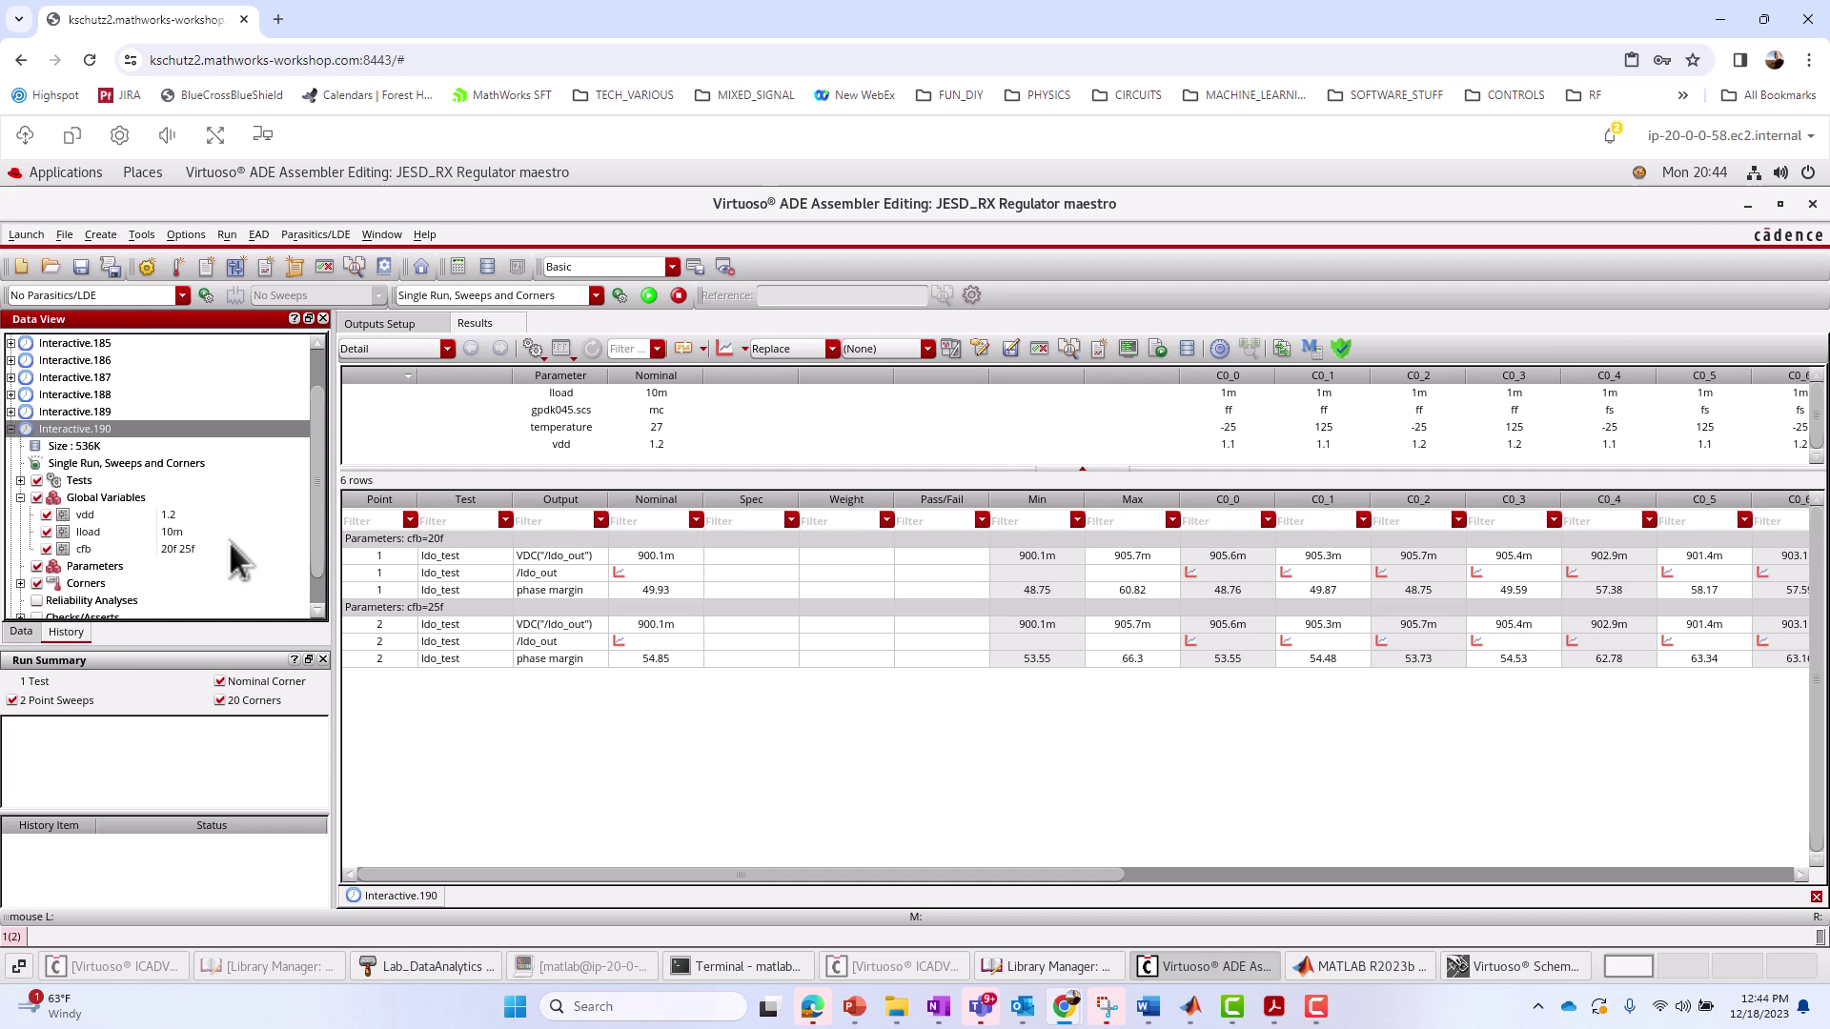
scroll(313, 542, down, 1)
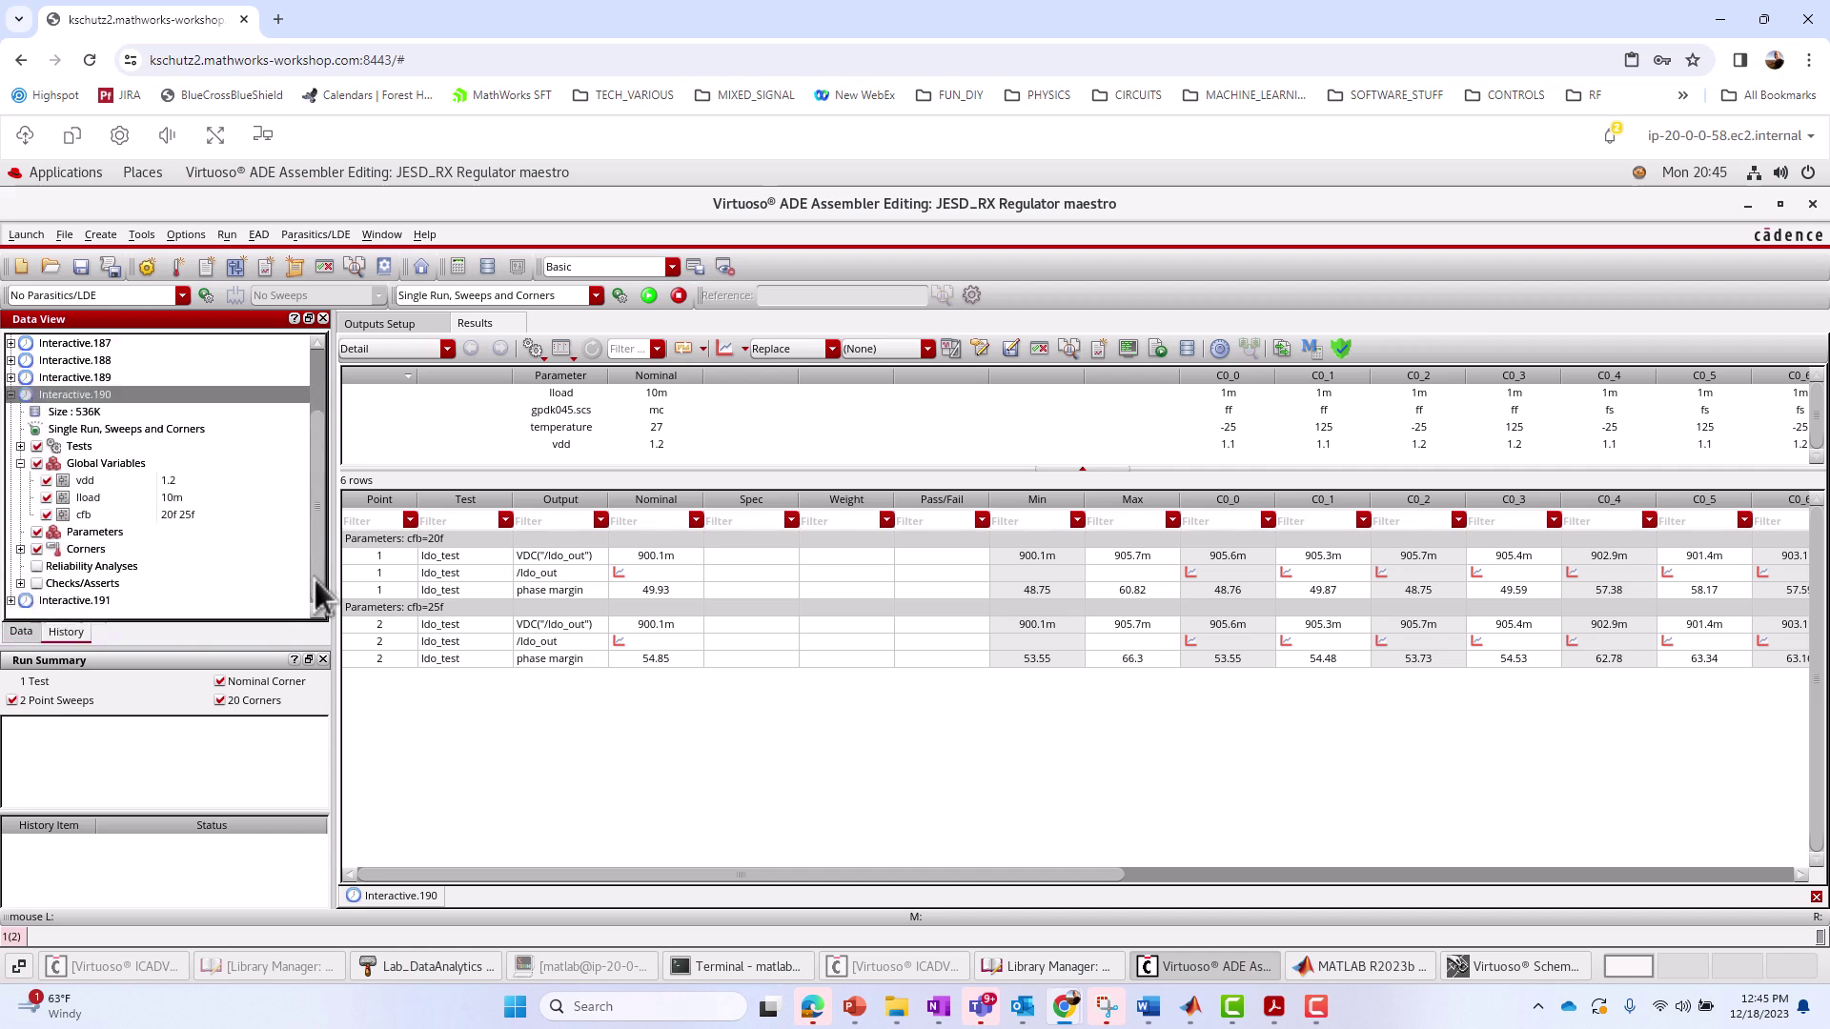
click(10, 601)
scroll(171, 587, down, 3)
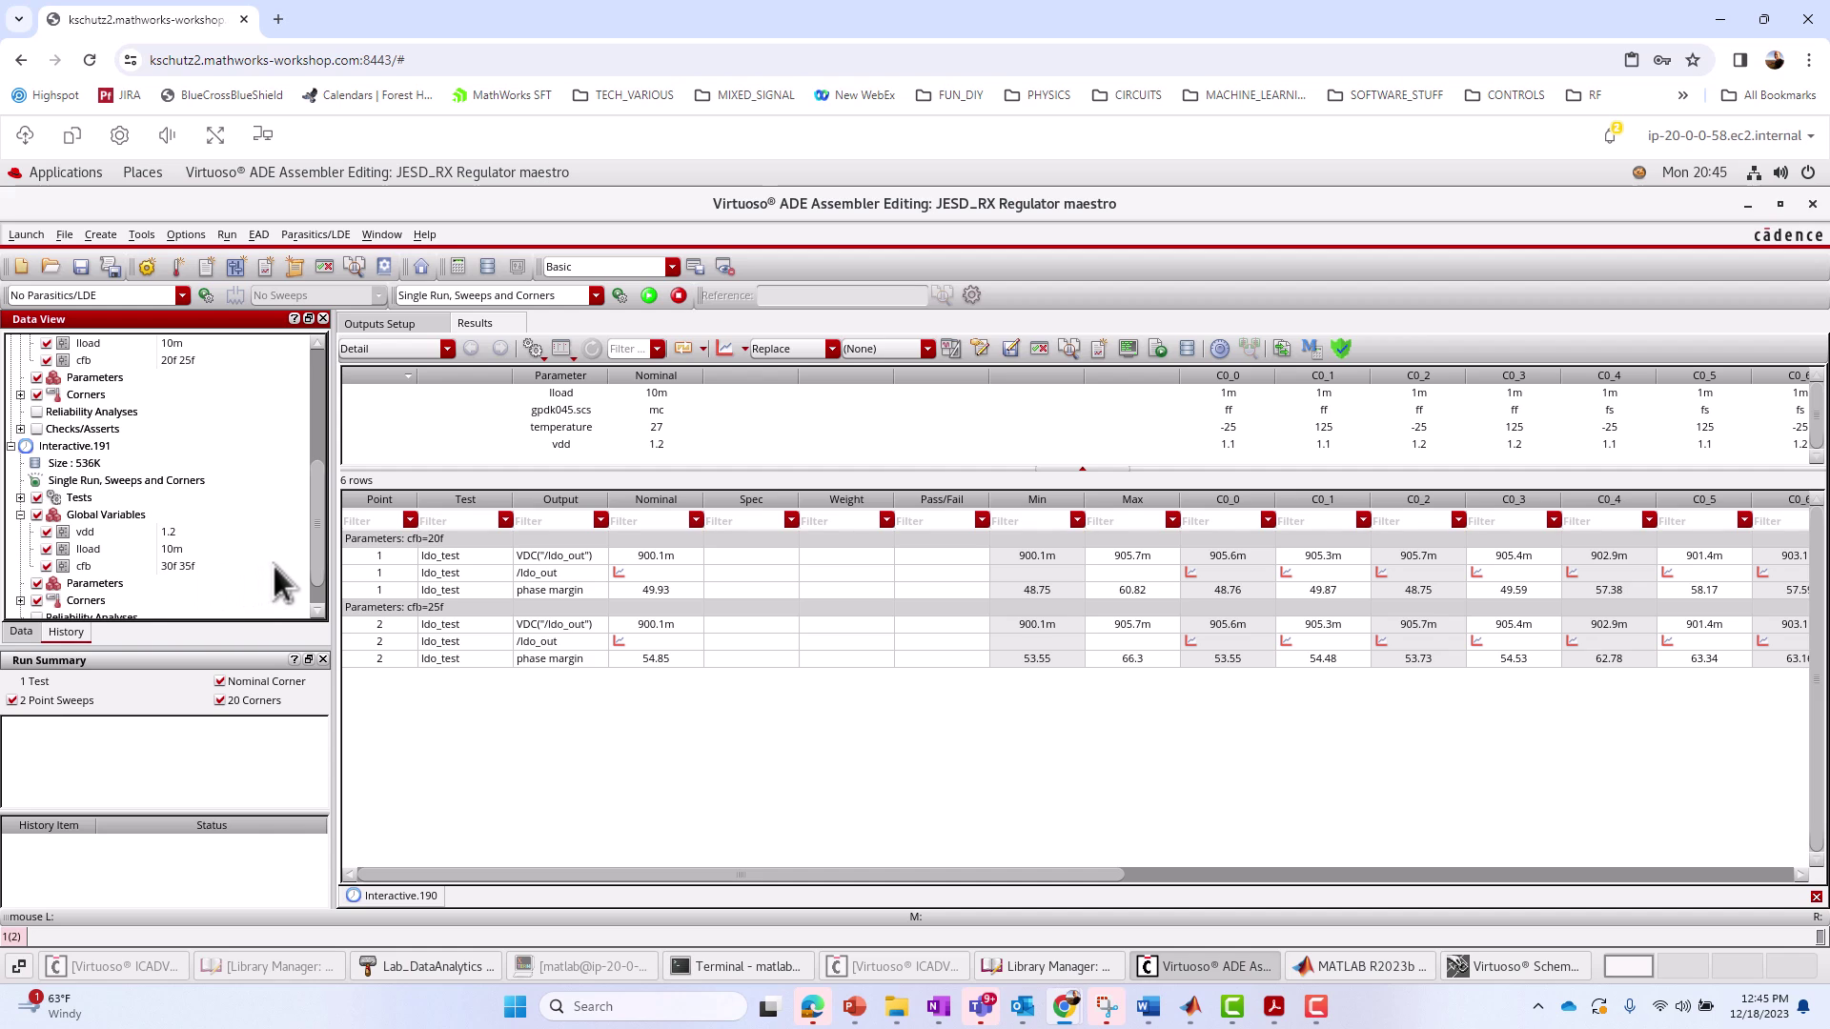
scroll(283, 450, up, 5)
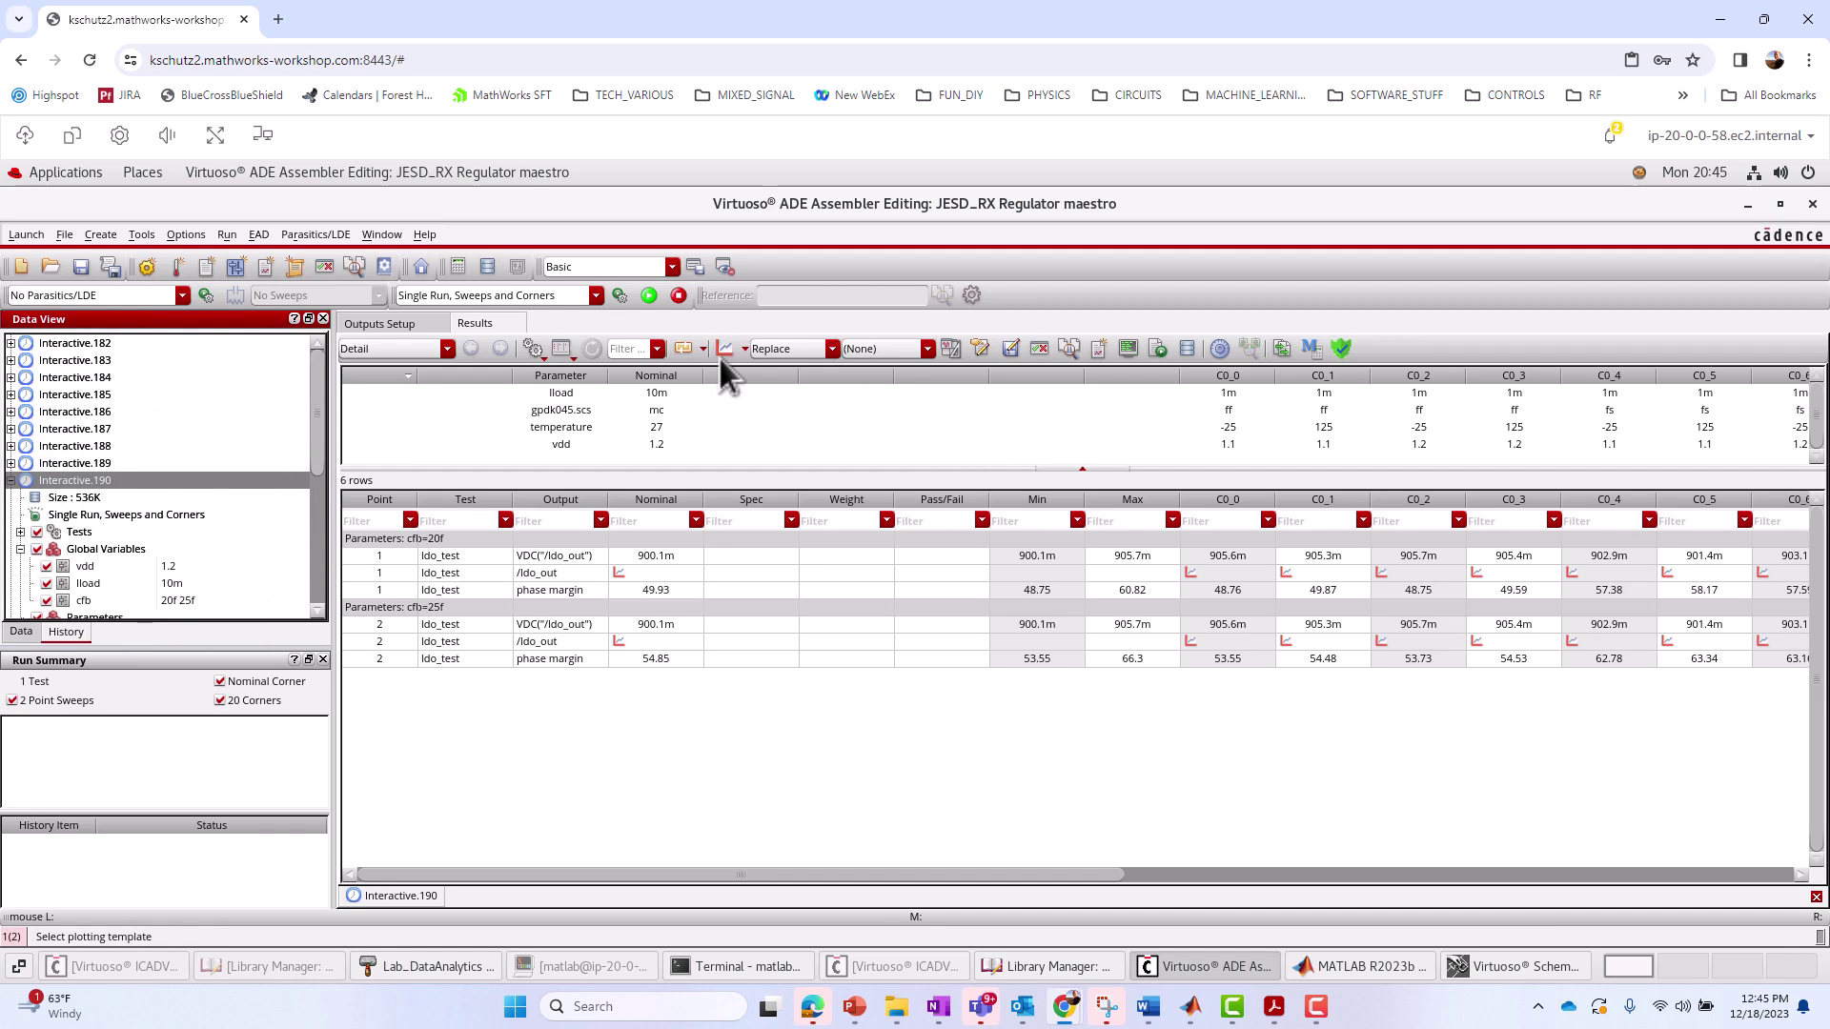
Check the matlabexpr row in Outputs Setup, then return to the Interactive.190 results table
click(401, 325)
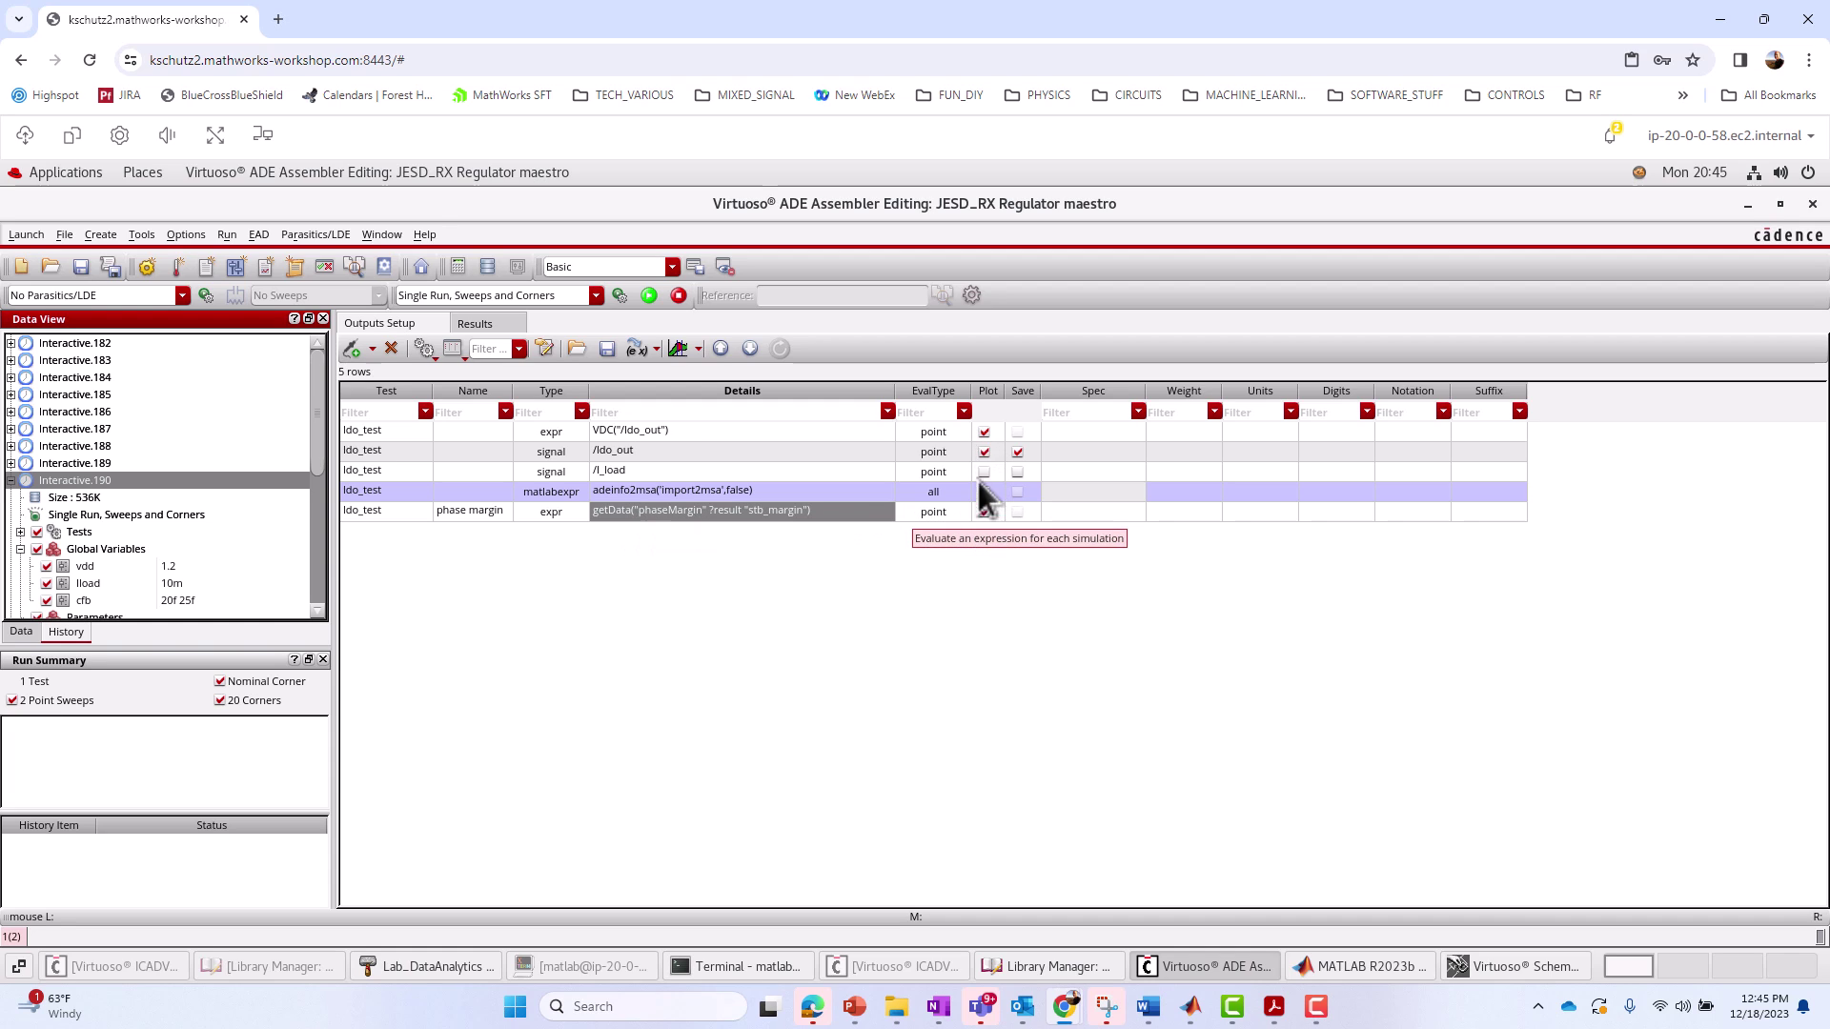
click(984, 512)
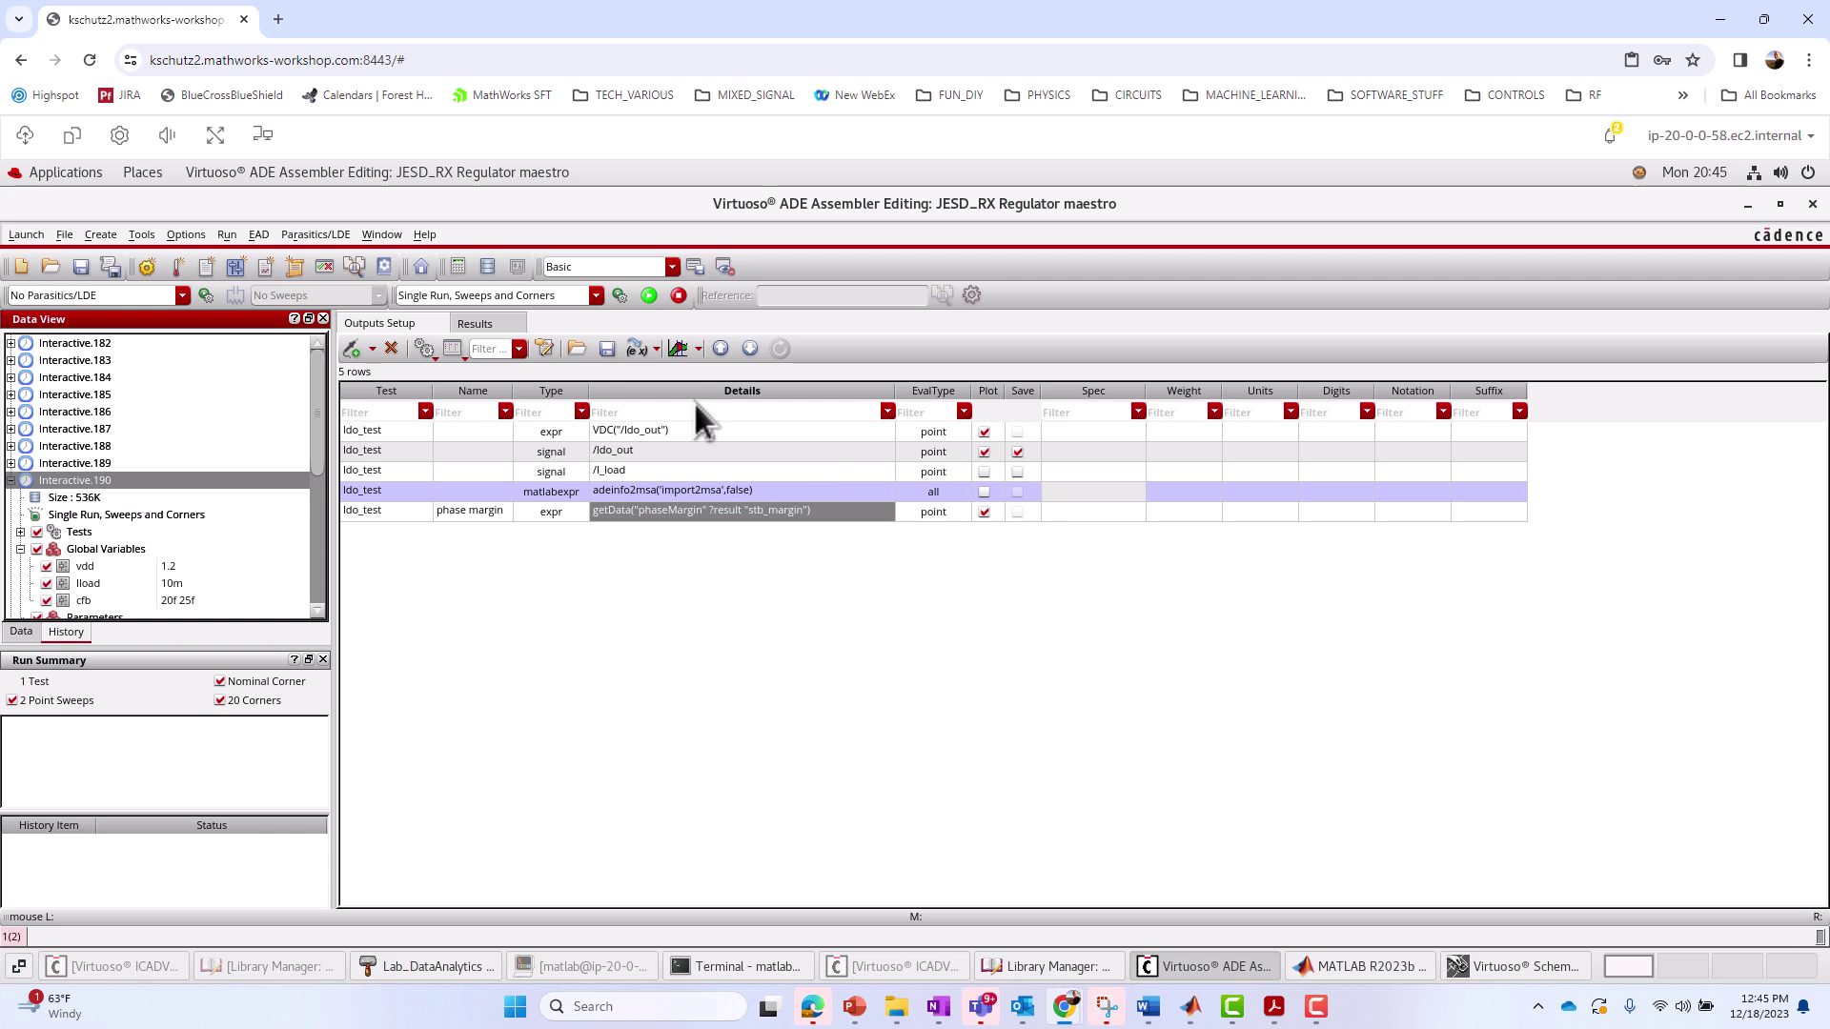
click(480, 325)
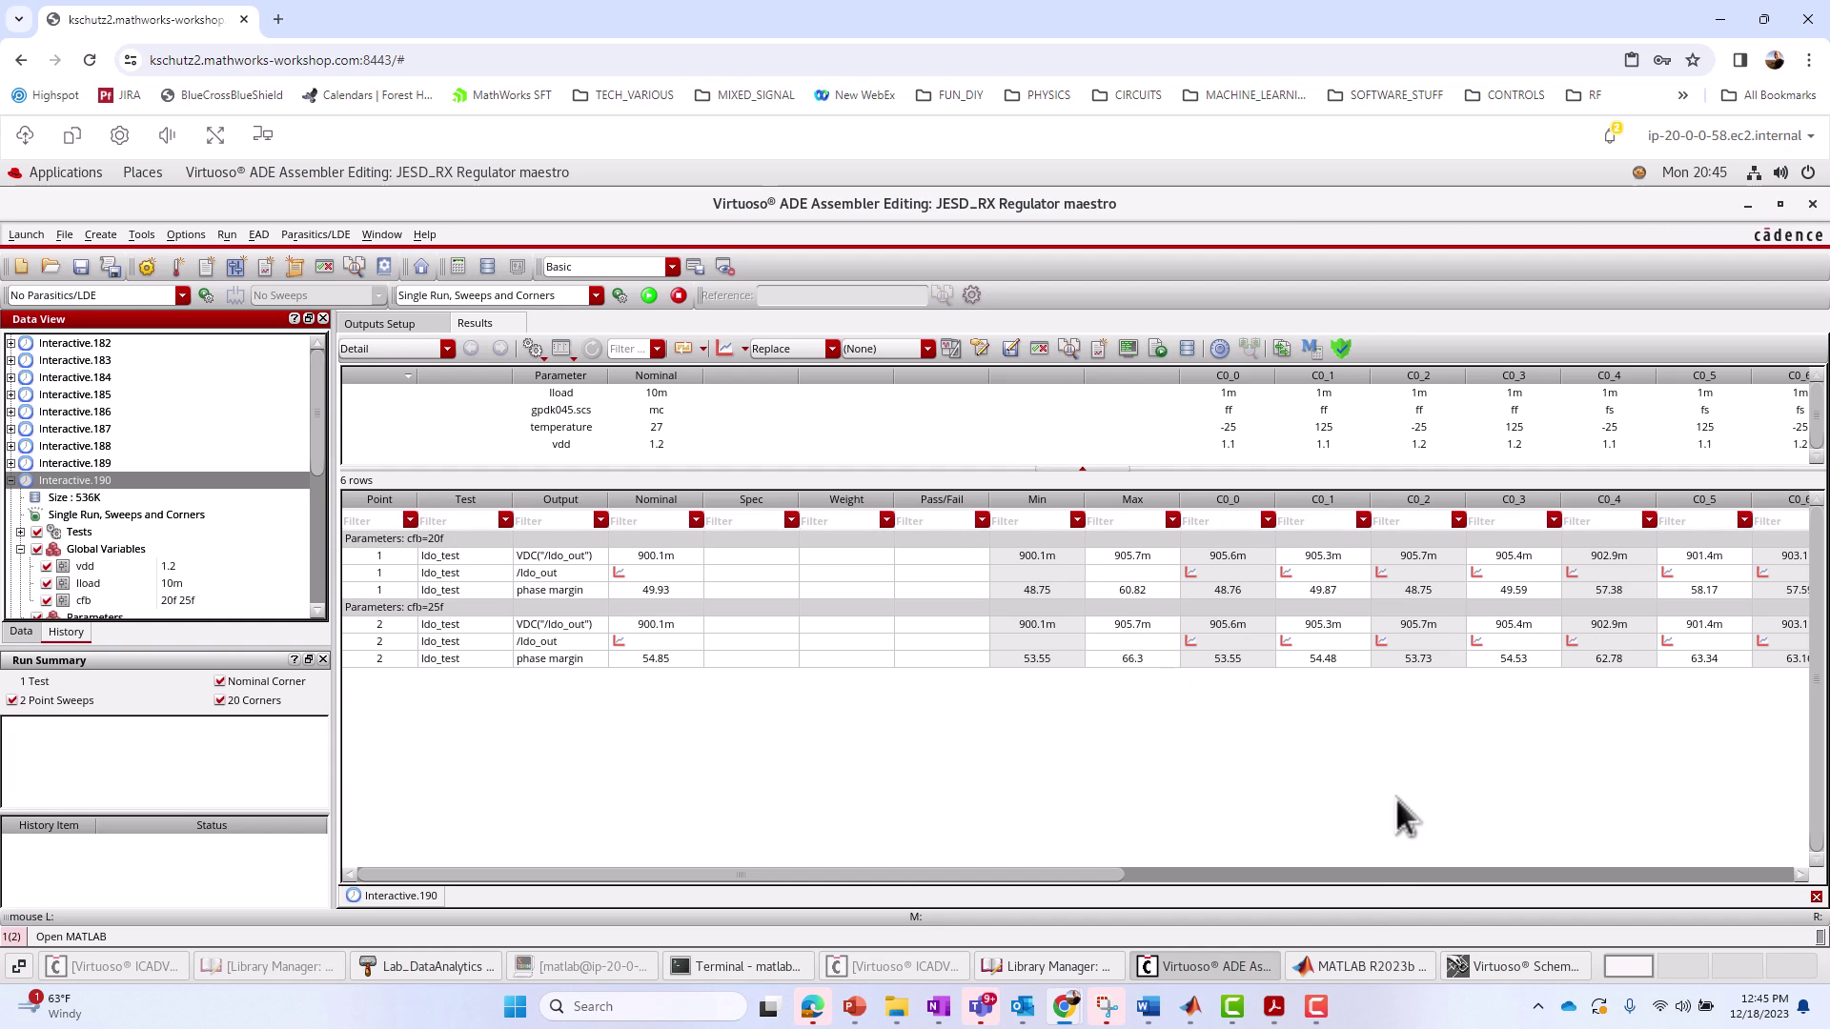
In MATLAB, widen the Workspace and display adeInfo at the Command Window prompt
click(1343, 967)
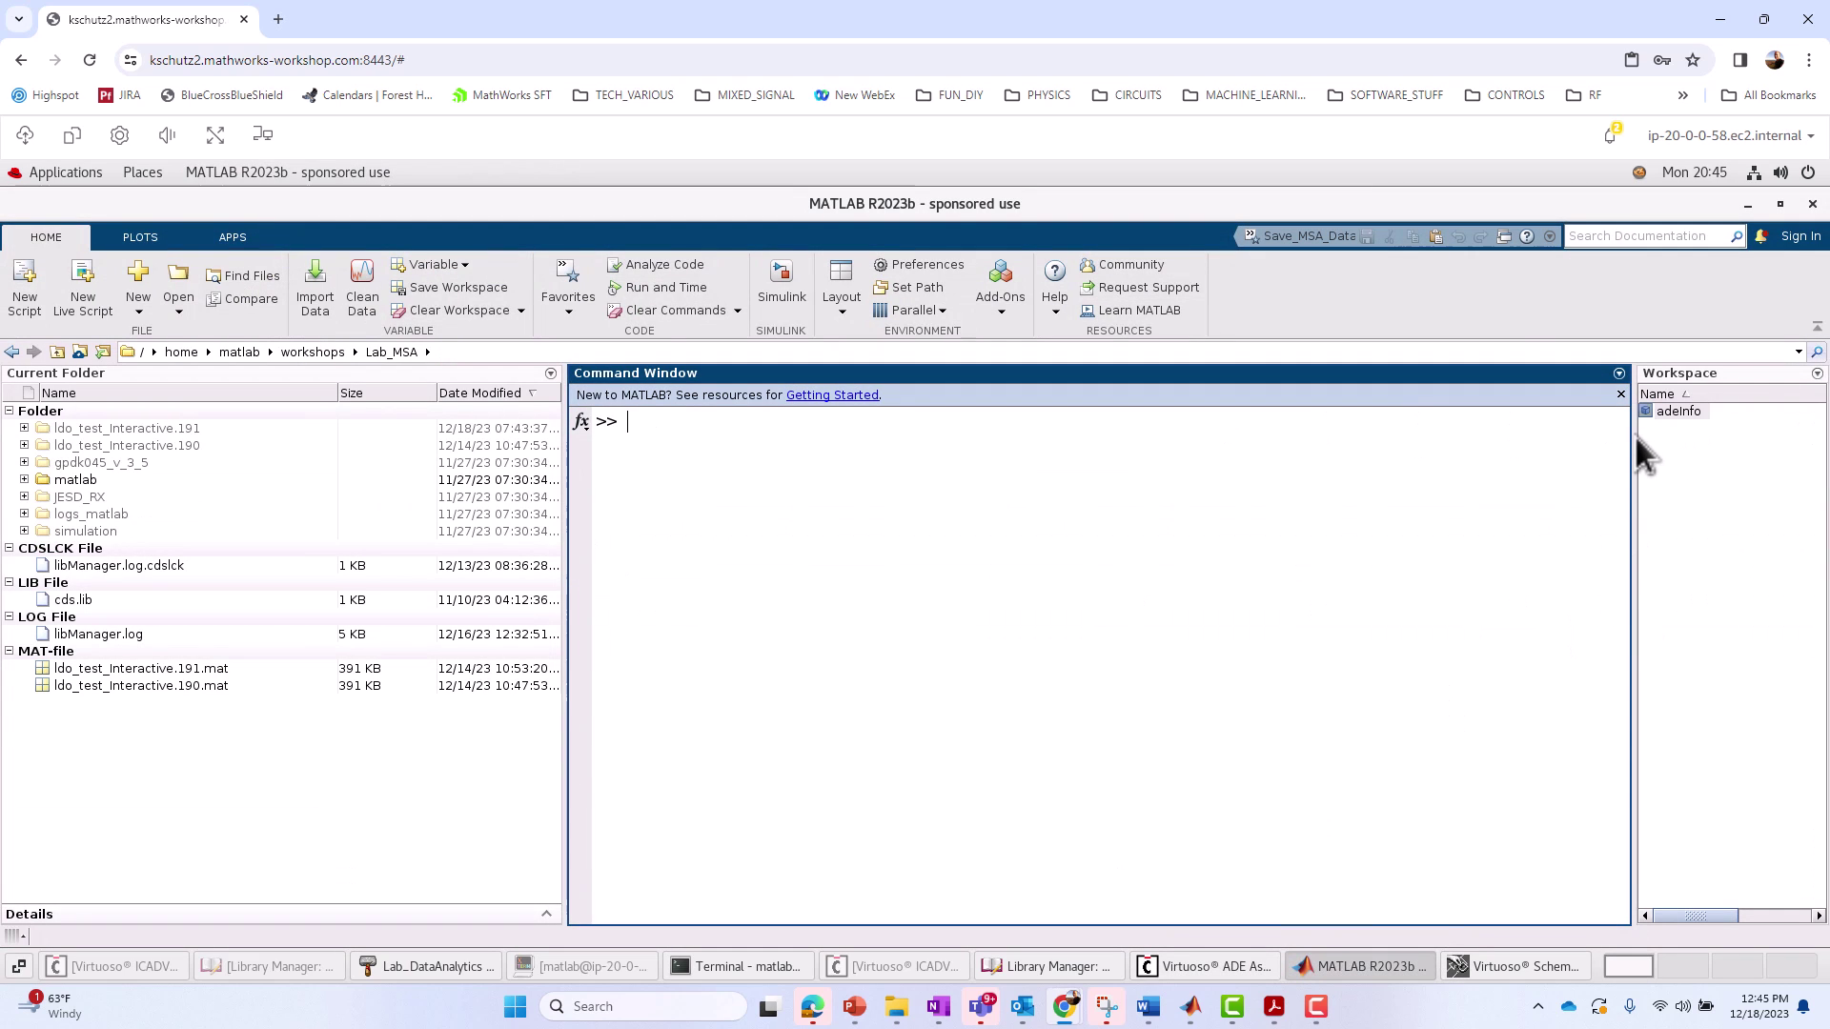
drag(1635, 437, 1449, 455)
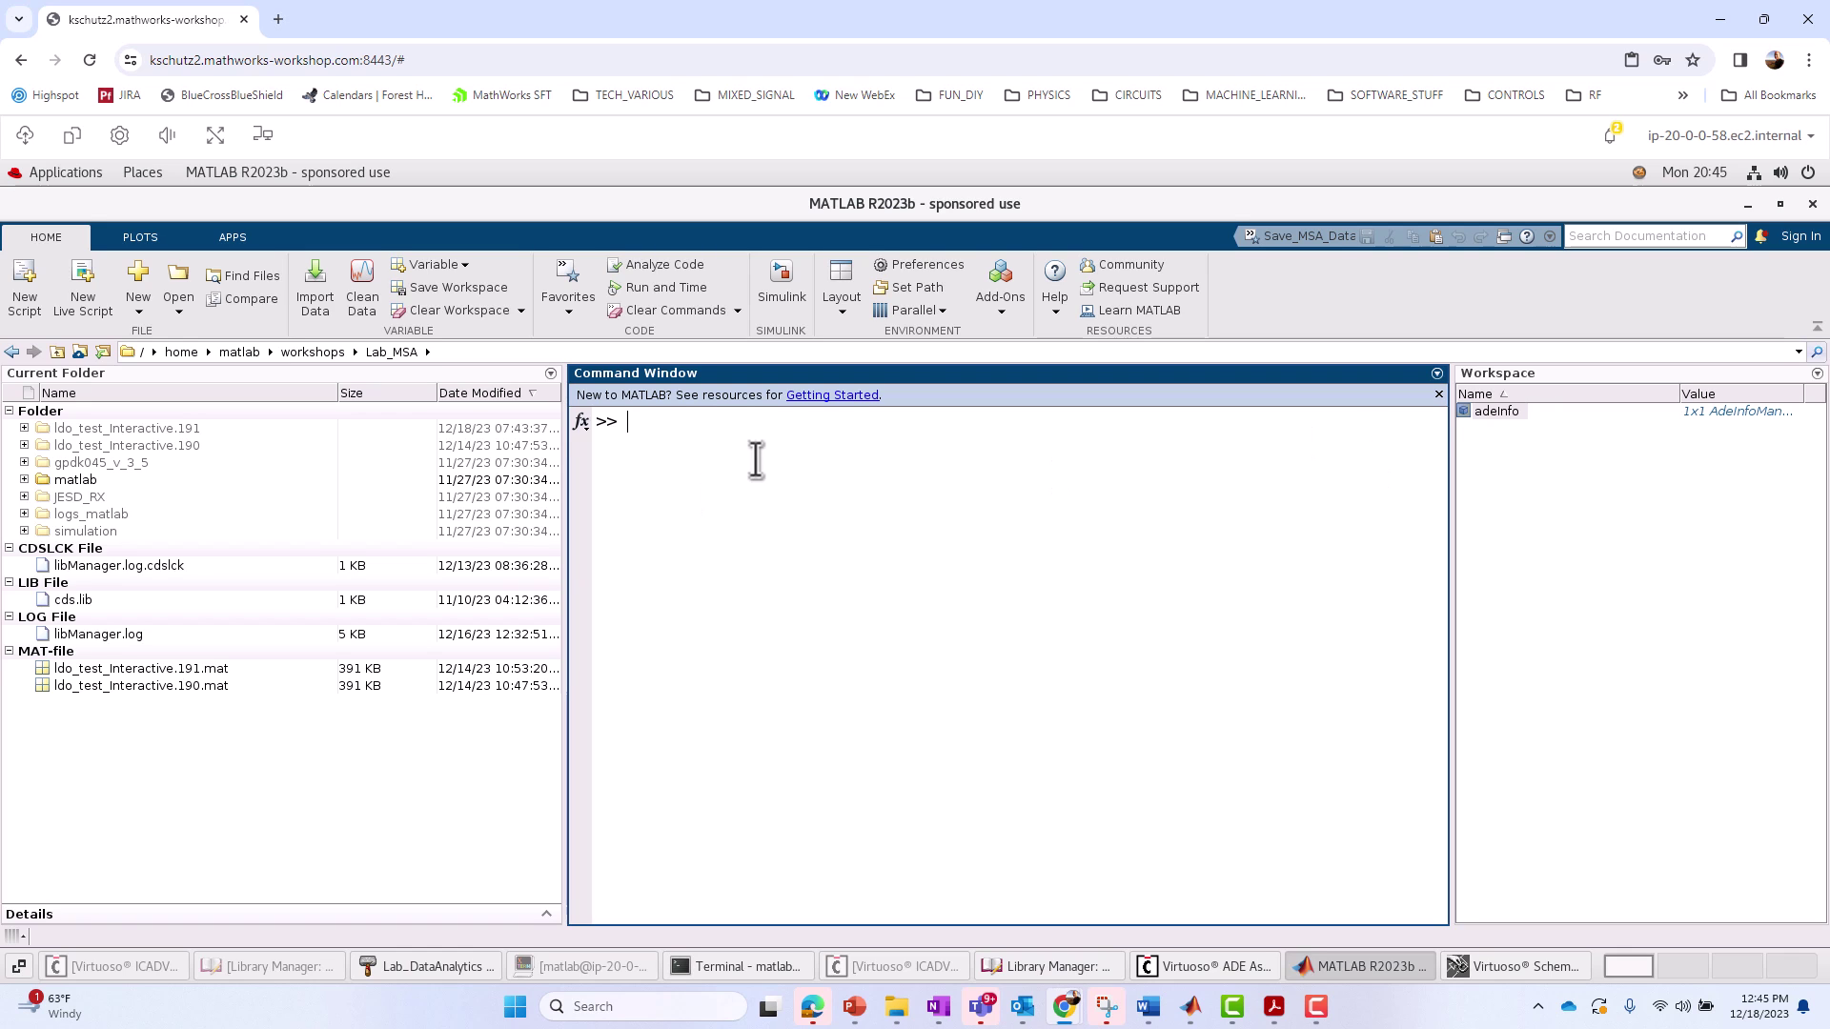
text(adeInfo)
key(Return)
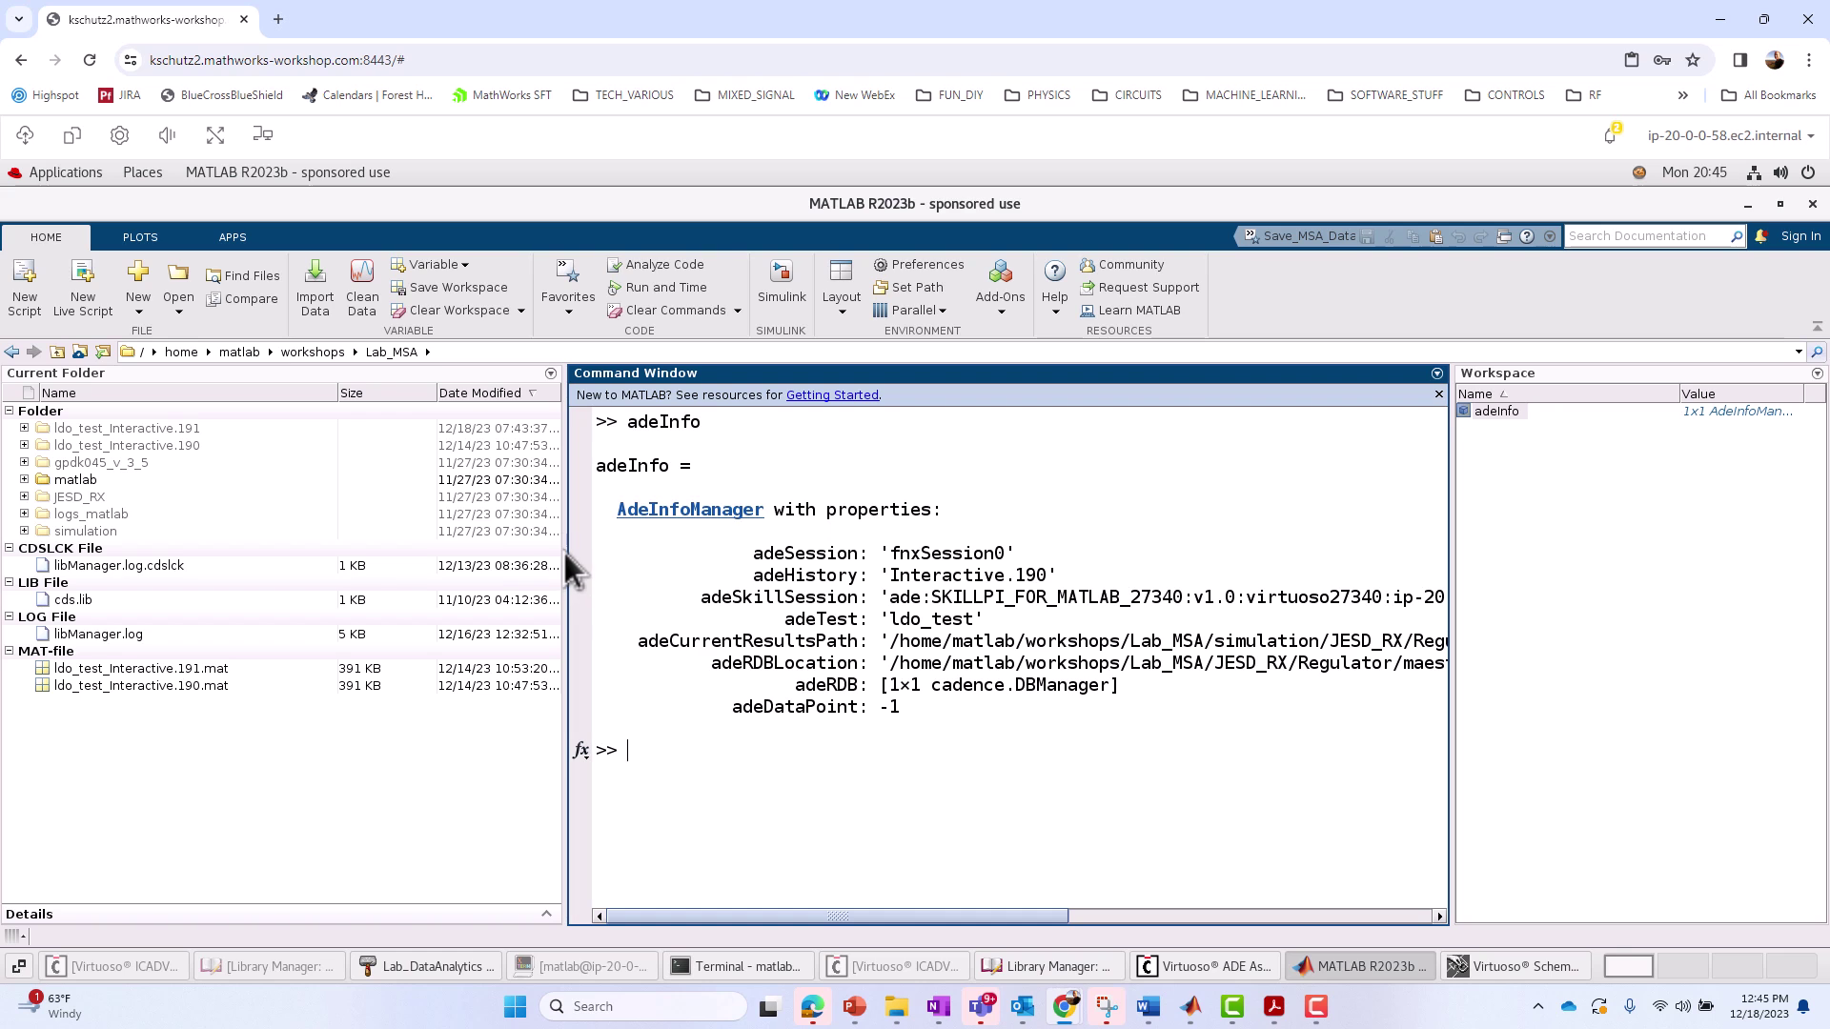
Widen the command output and highlight the Interactive.190 history, its .rdb database and the adeInfo properties
drag(566, 569, 160, 564)
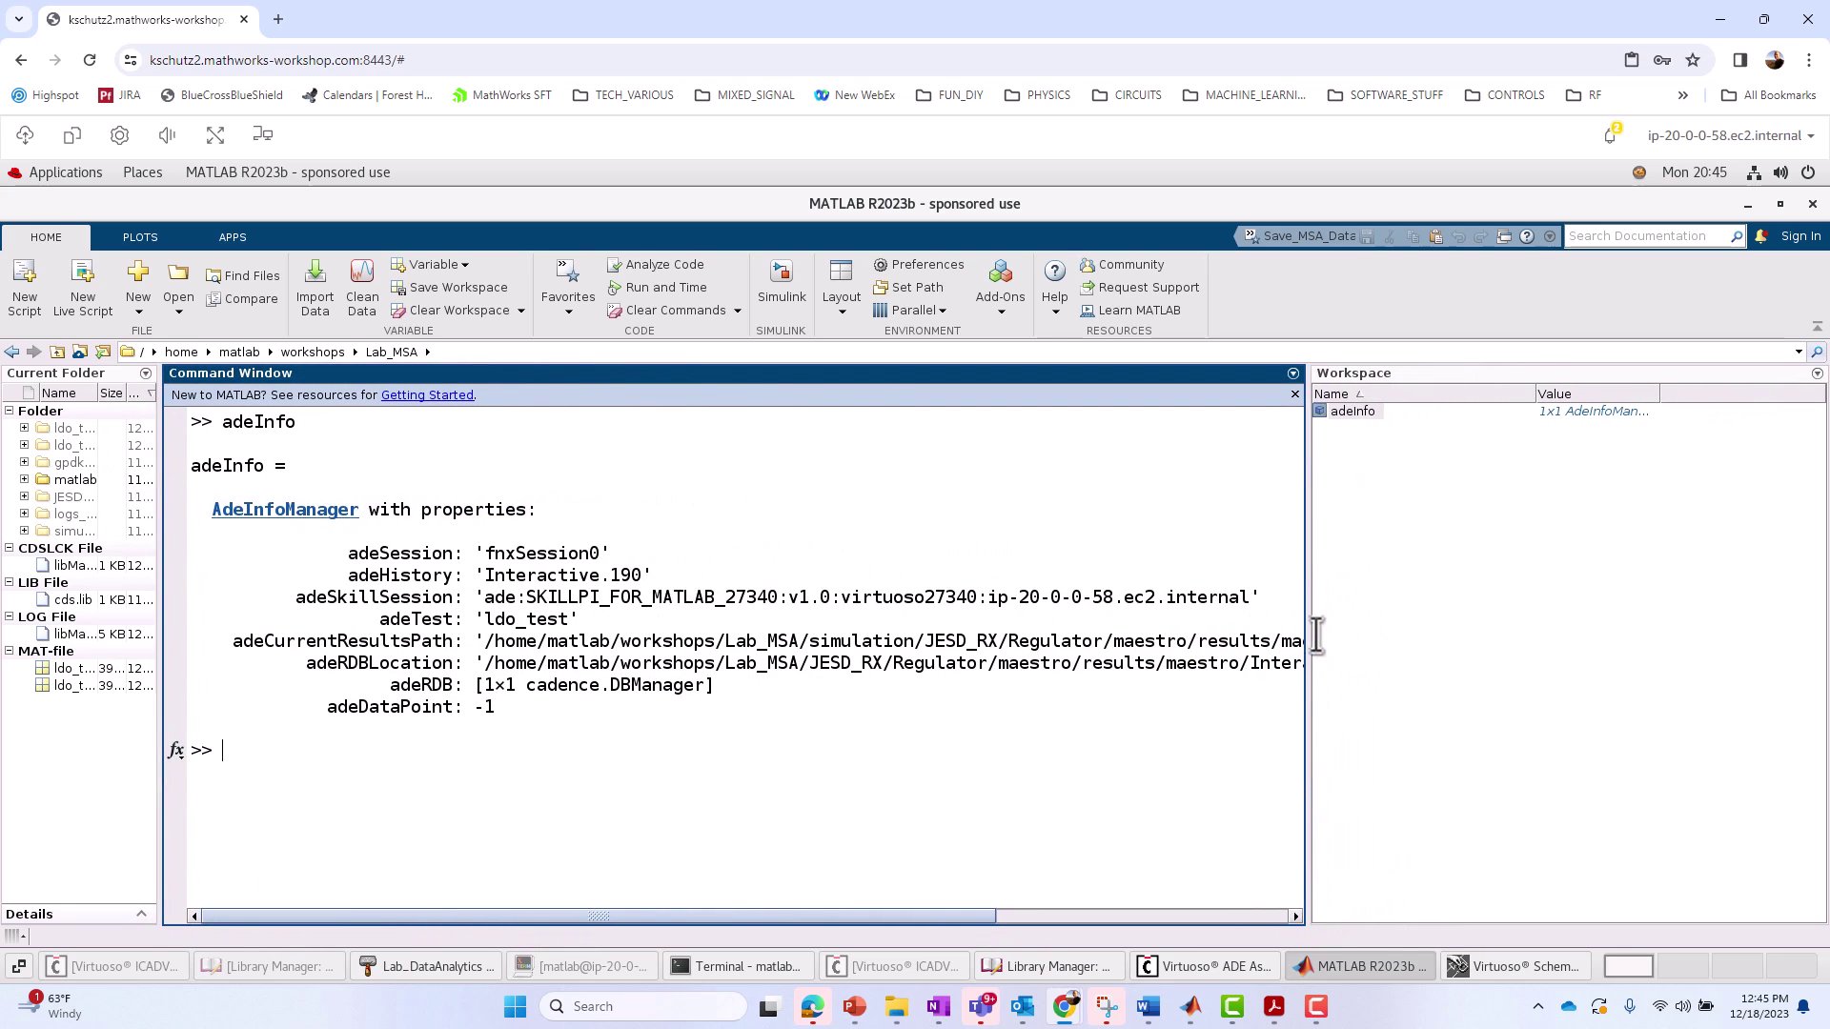
drag(1303, 633, 1689, 615)
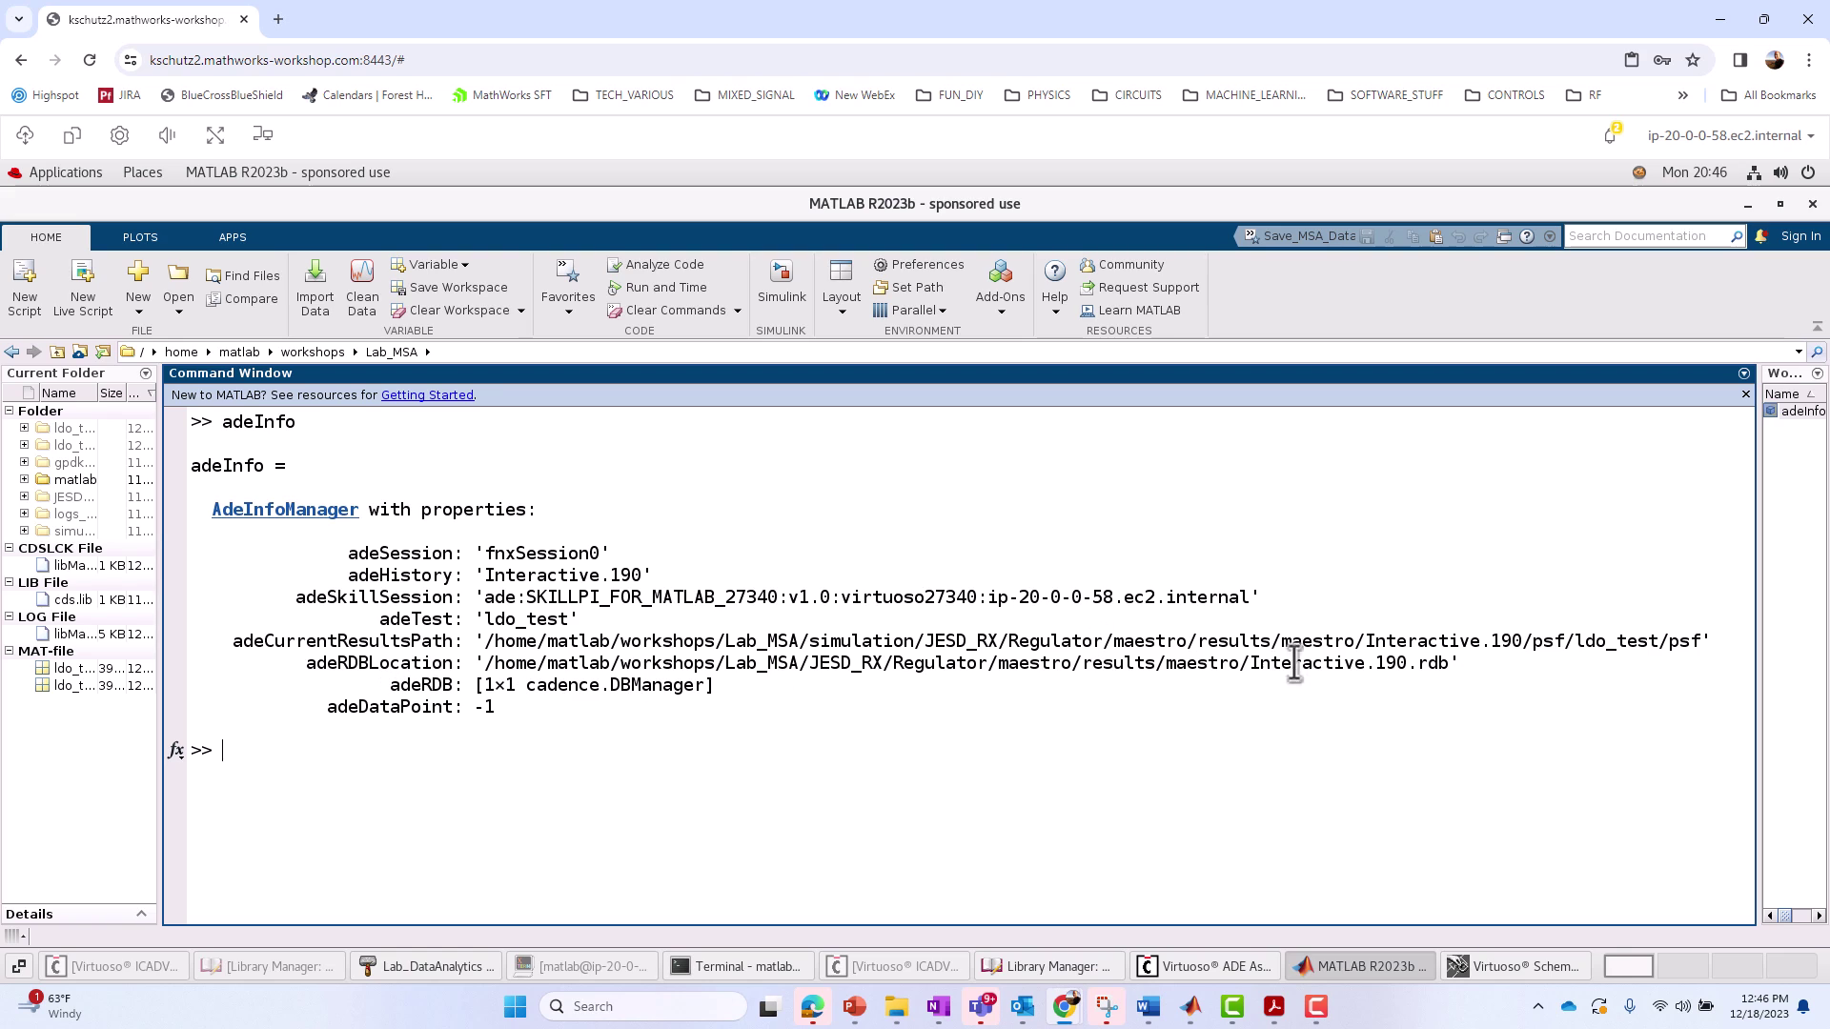
drag(1250, 662, 1465, 666)
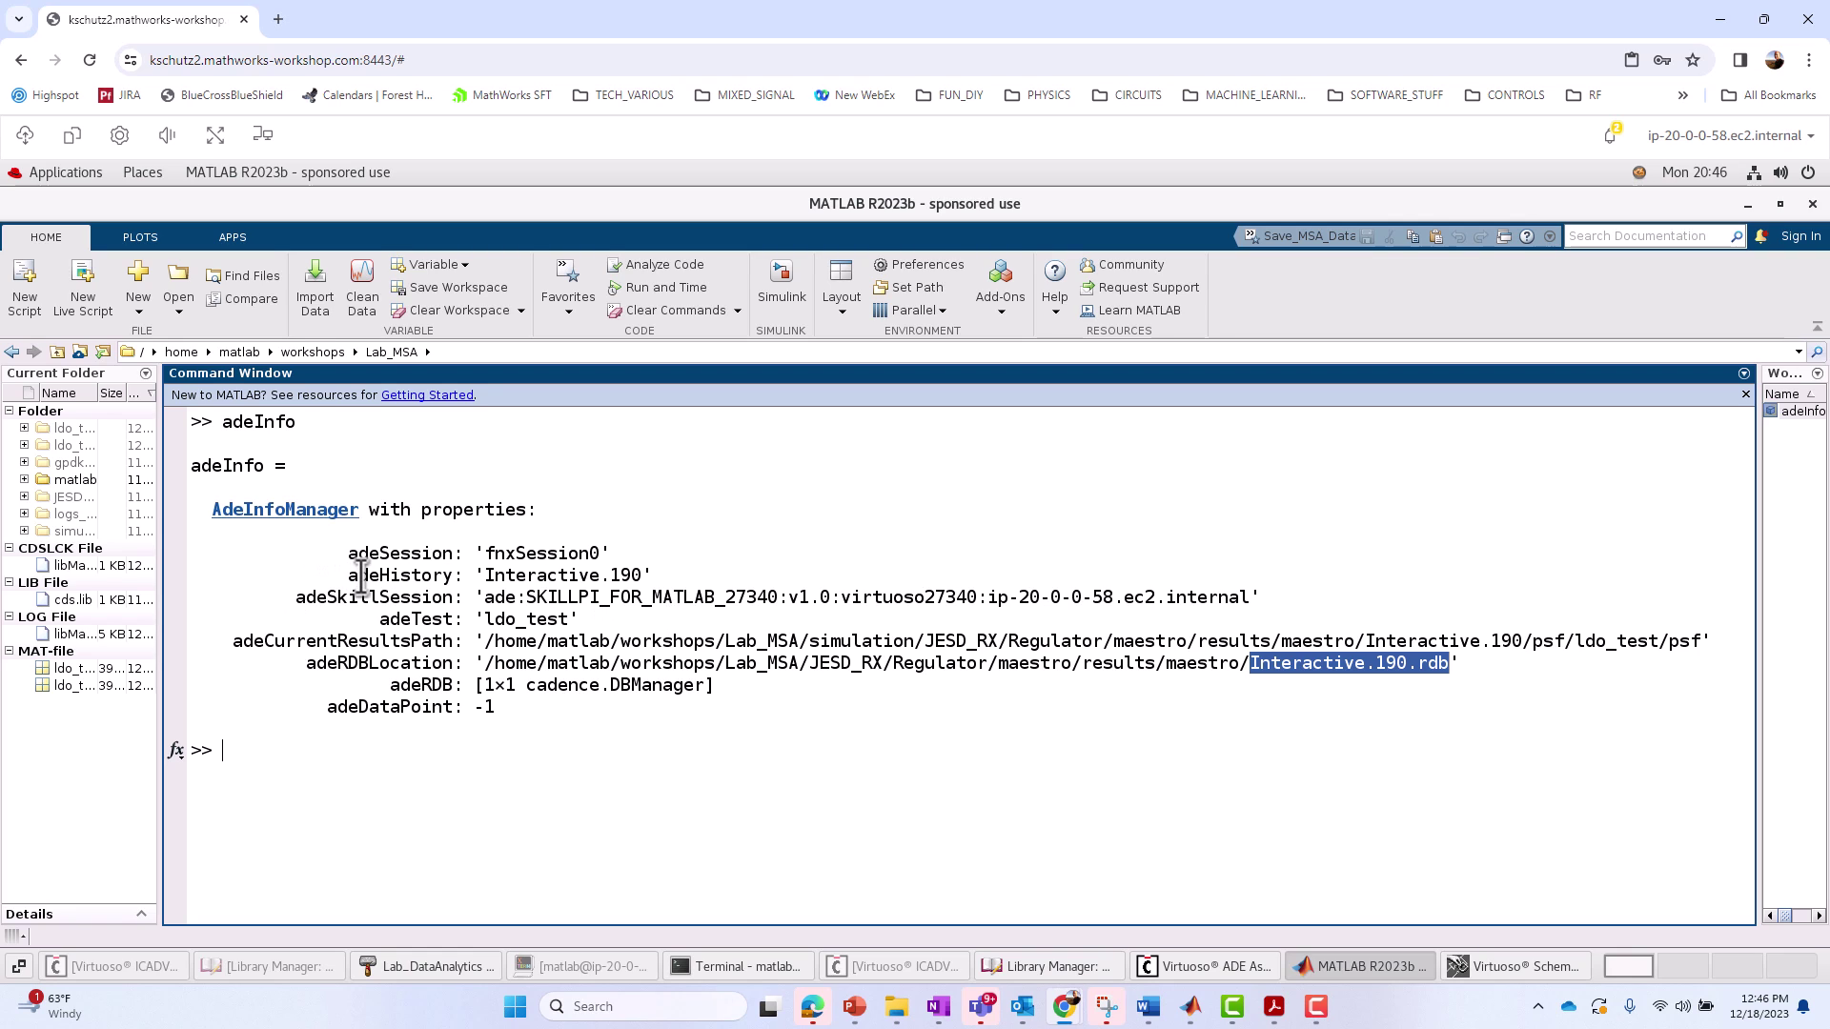
drag(485, 575, 661, 574)
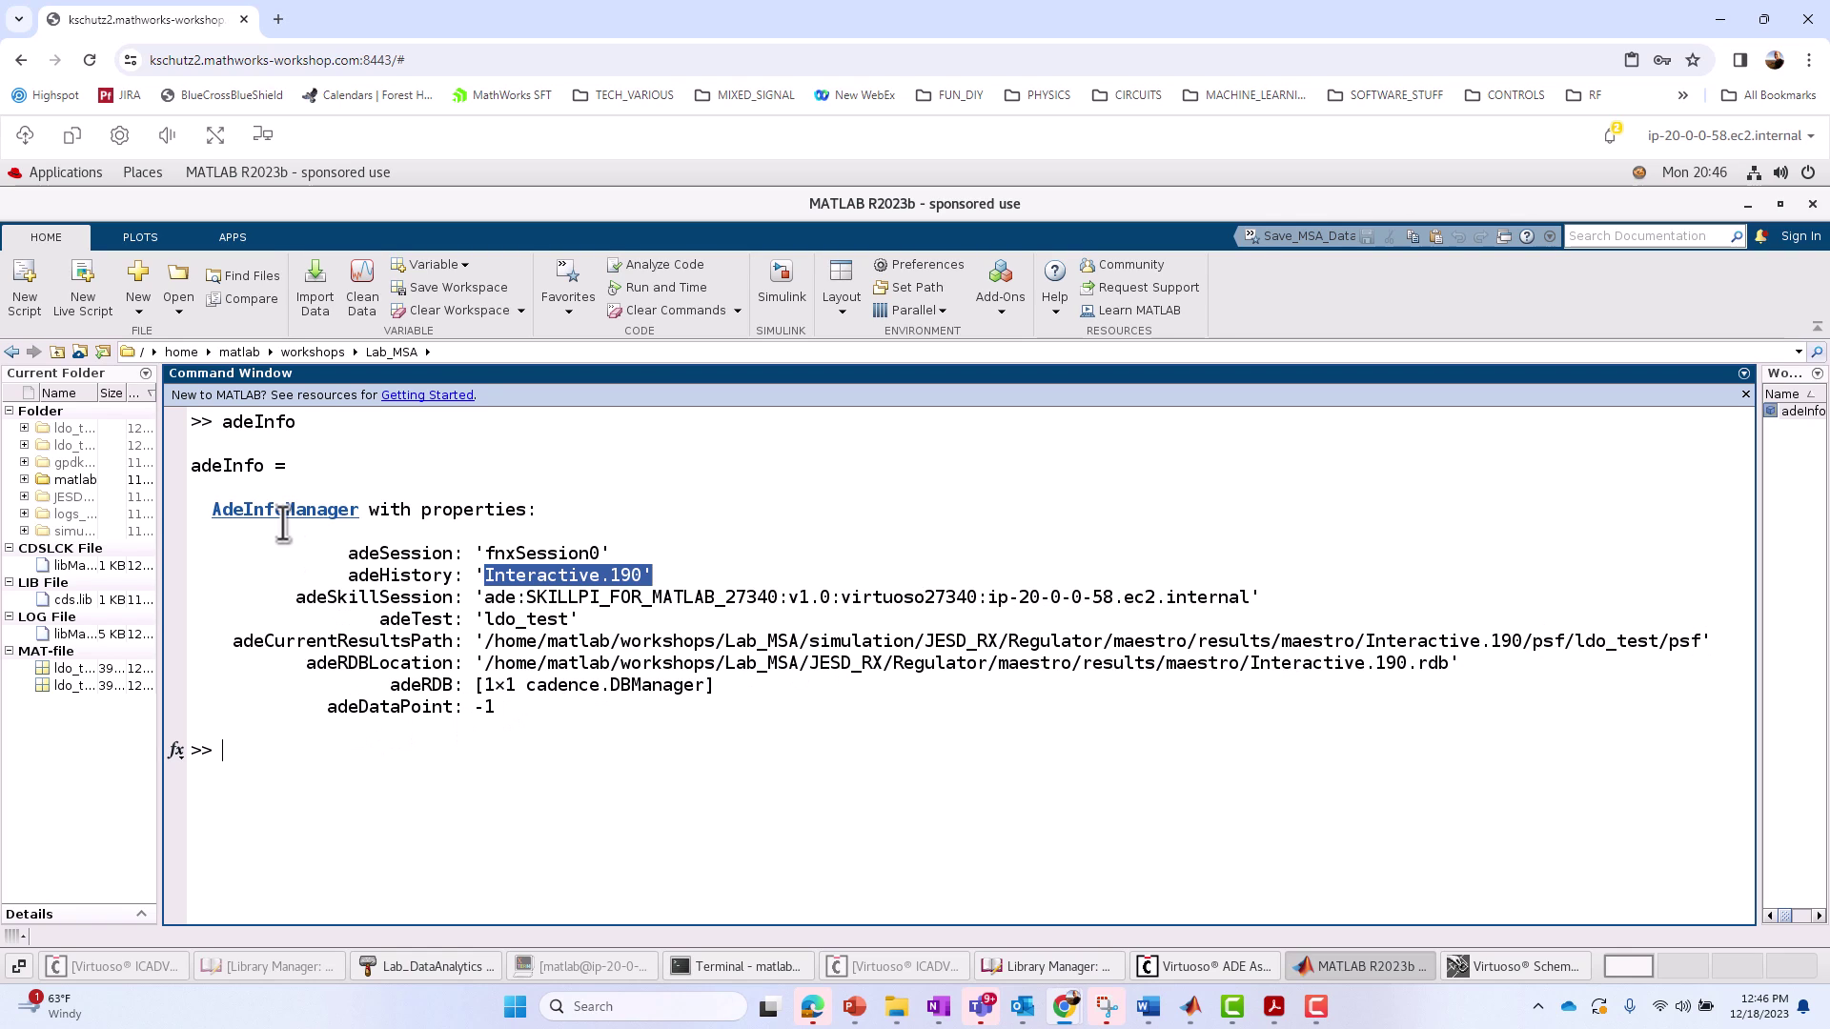
drag(347, 555, 592, 717)
click(243, 796)
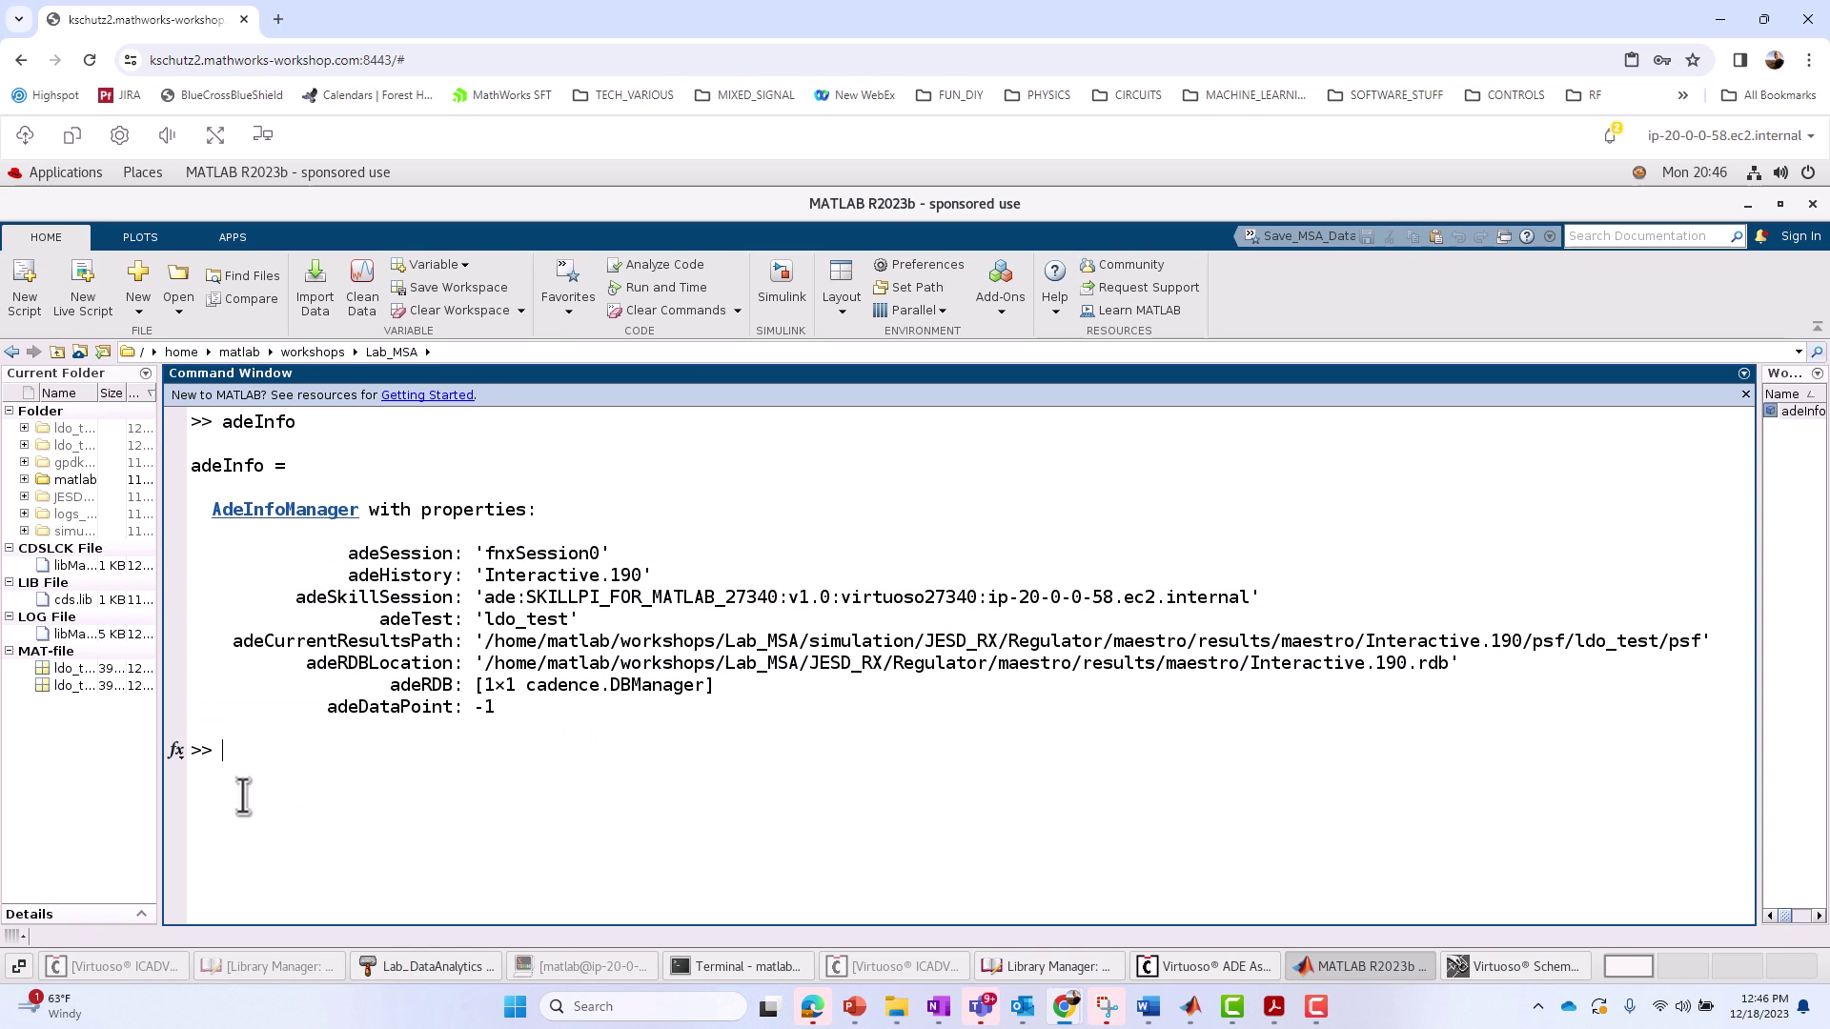
text(mixedSignalAnalyzer)
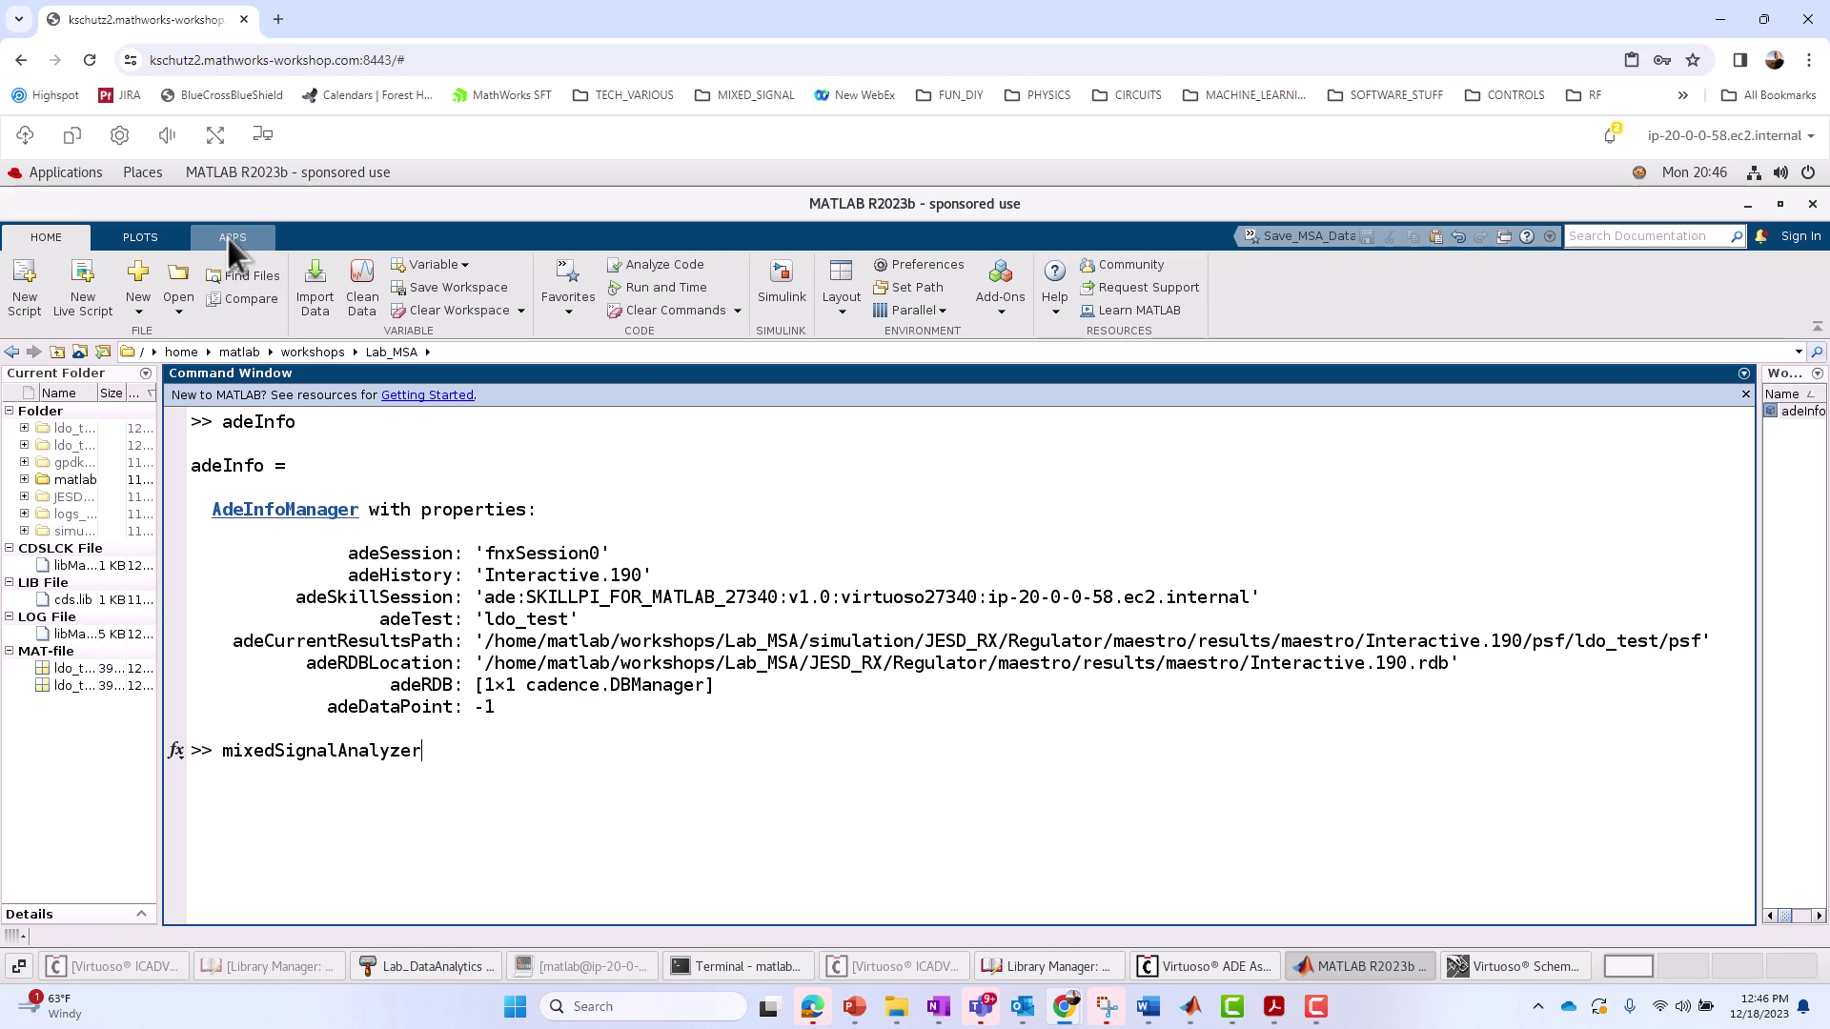
key(Return)
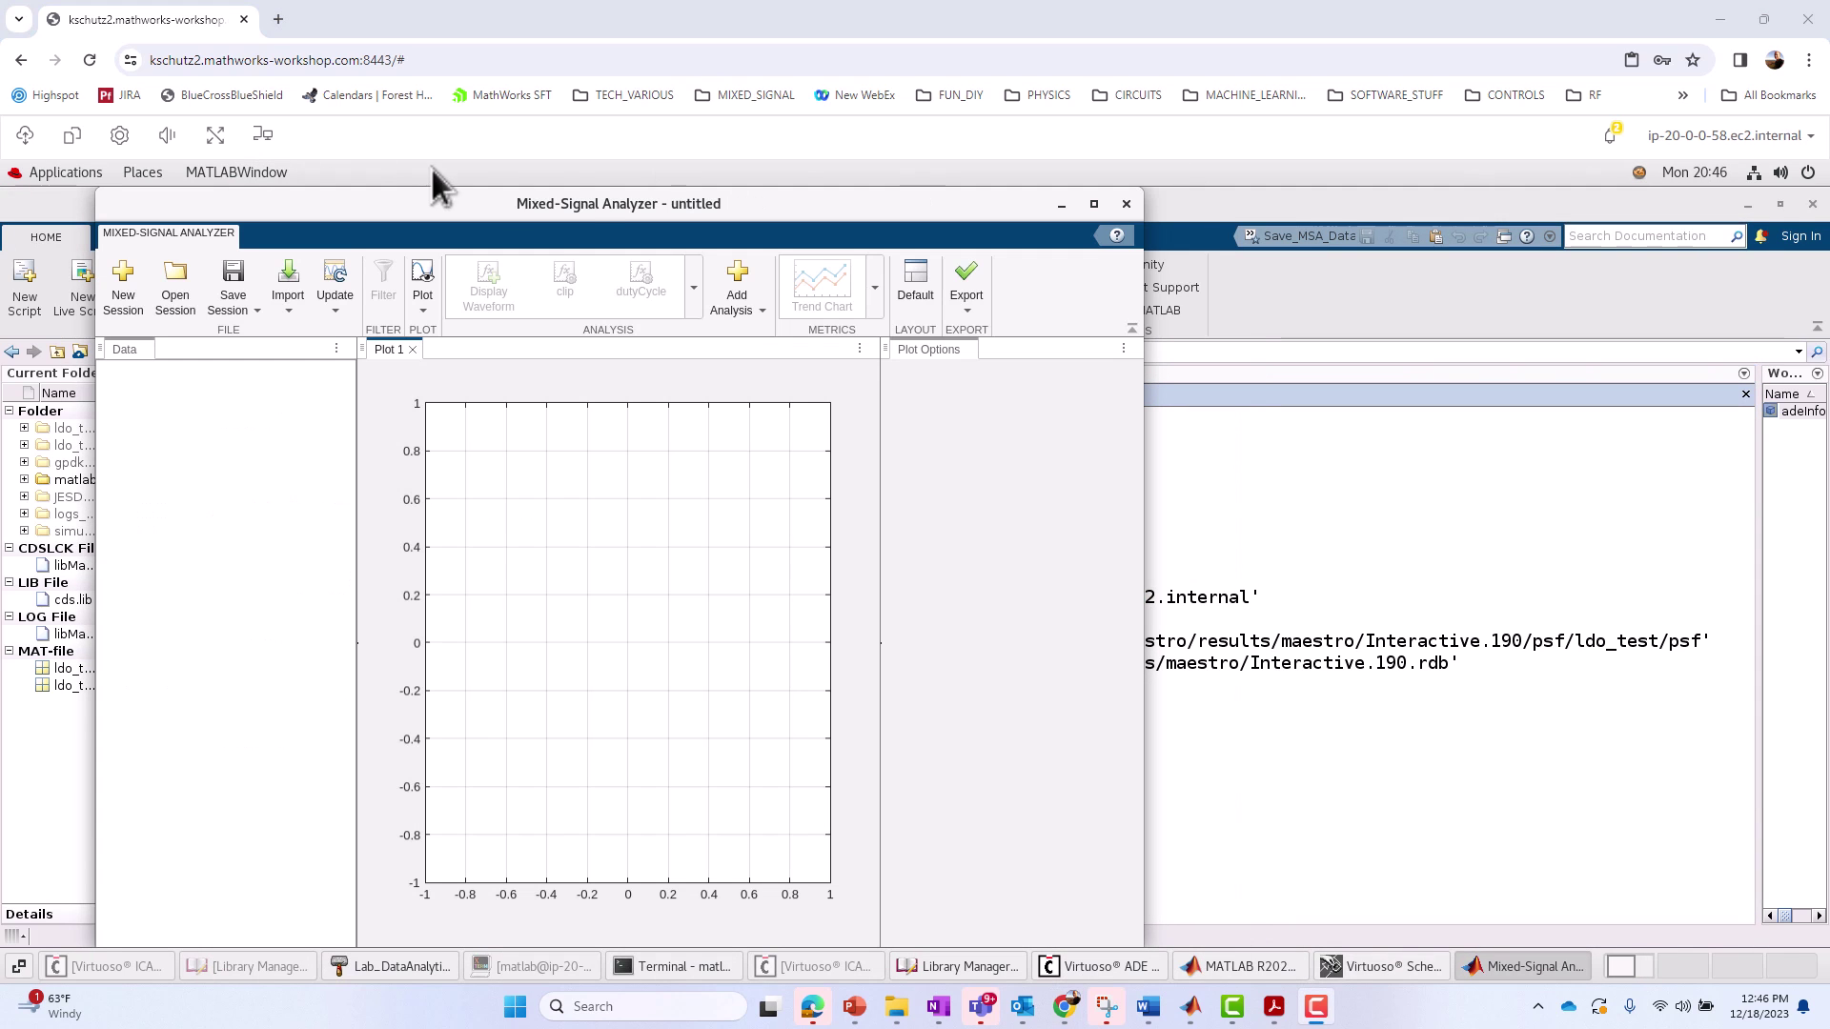
drag(513, 183, 439, 183)
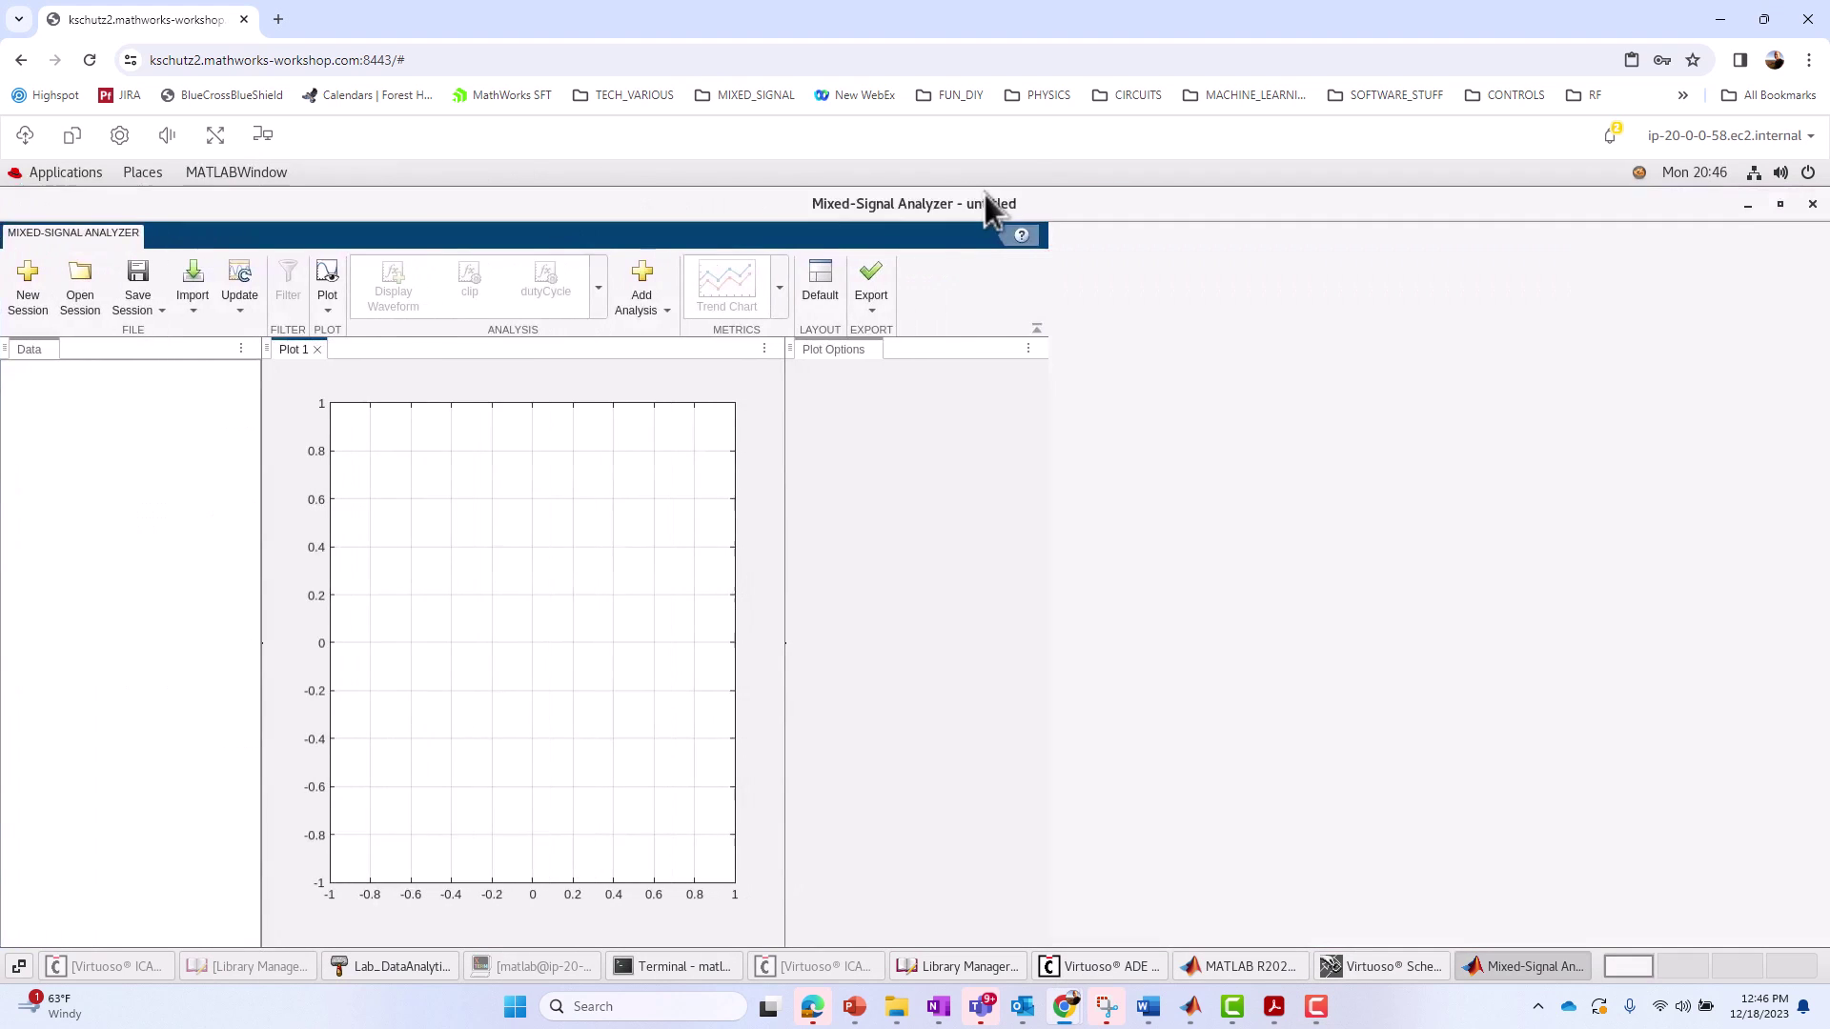
click(1018, 203)
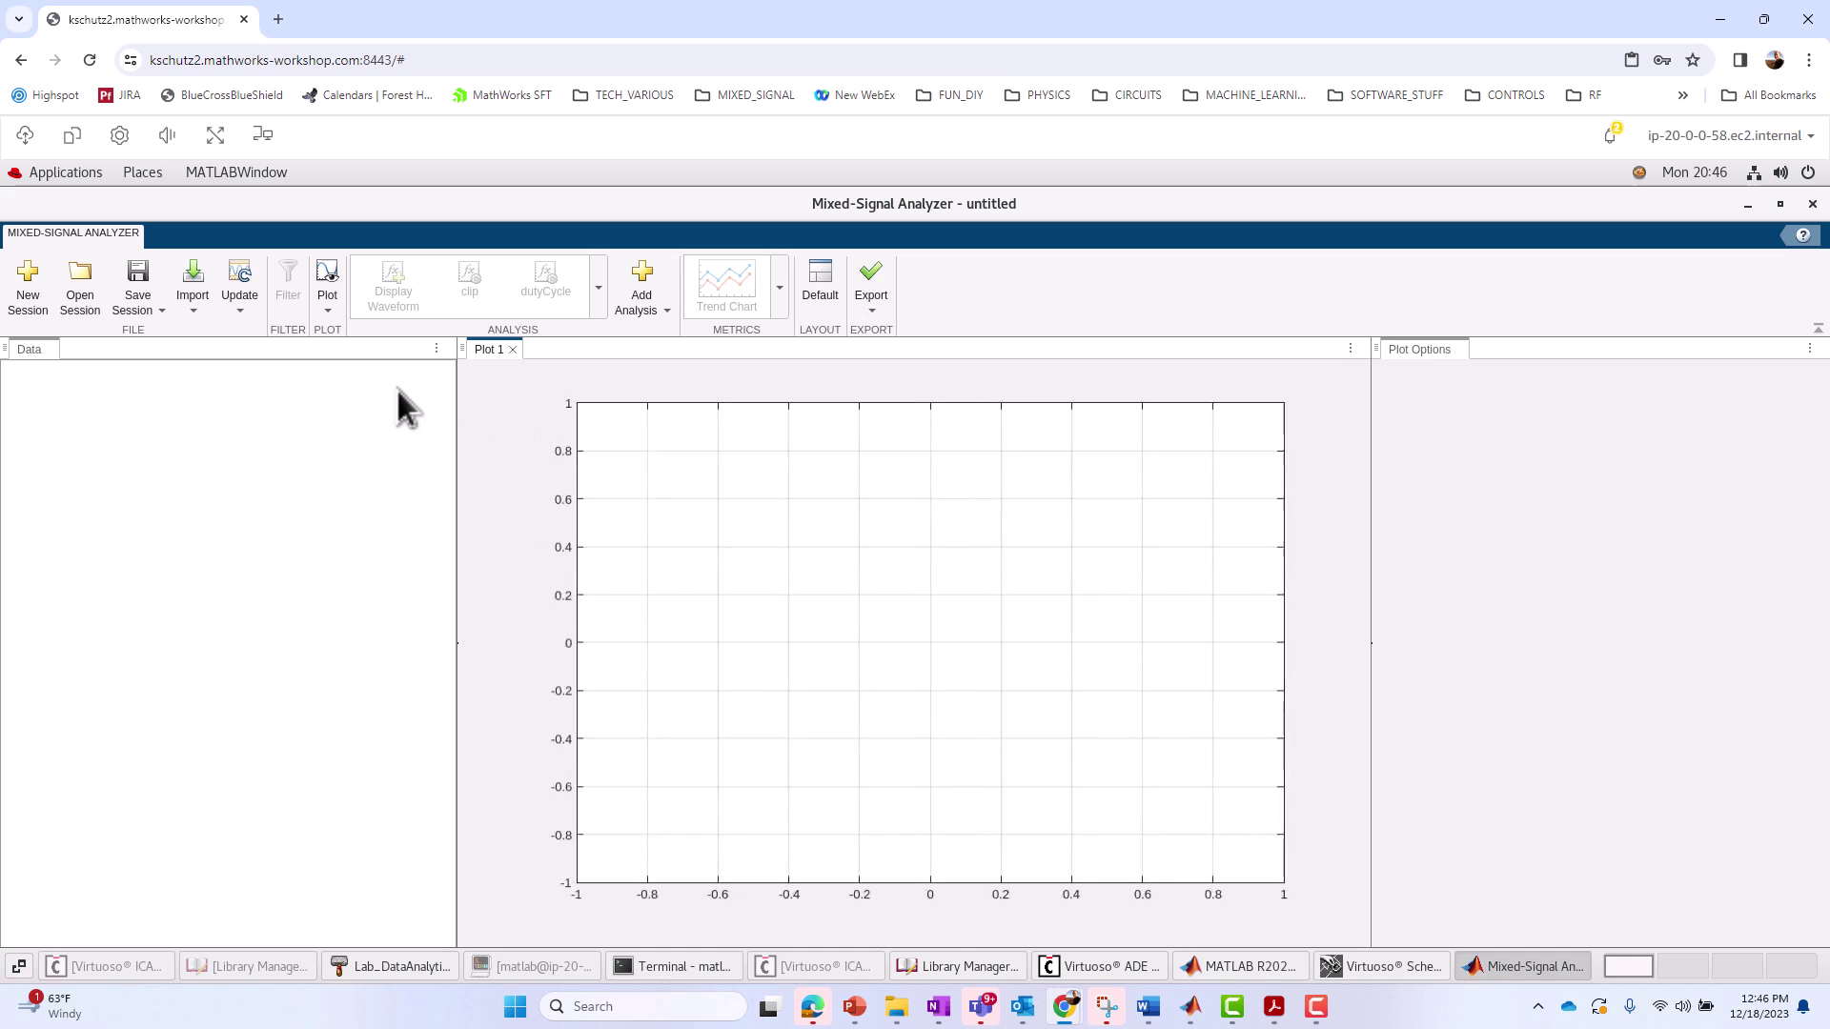
click(194, 314)
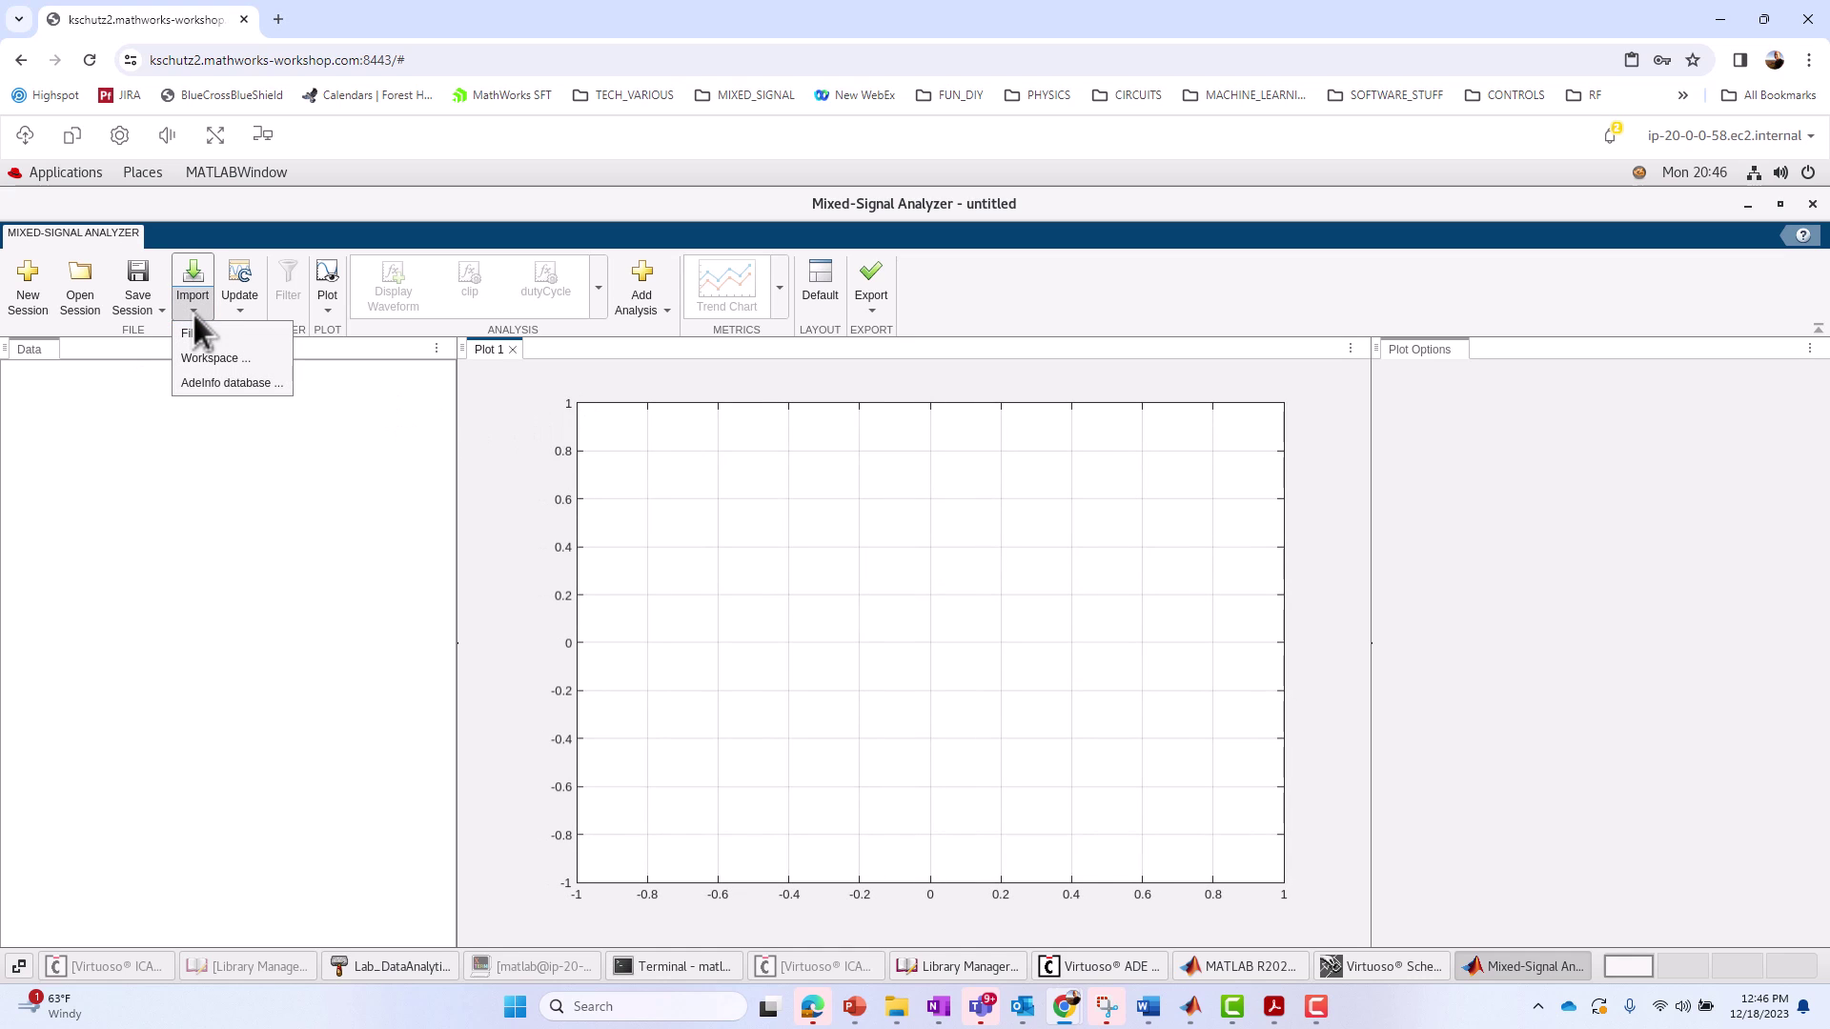
Import only run Interactive.190 from the AdeInfo database, including waveforms as well as metrics
click(203, 381)
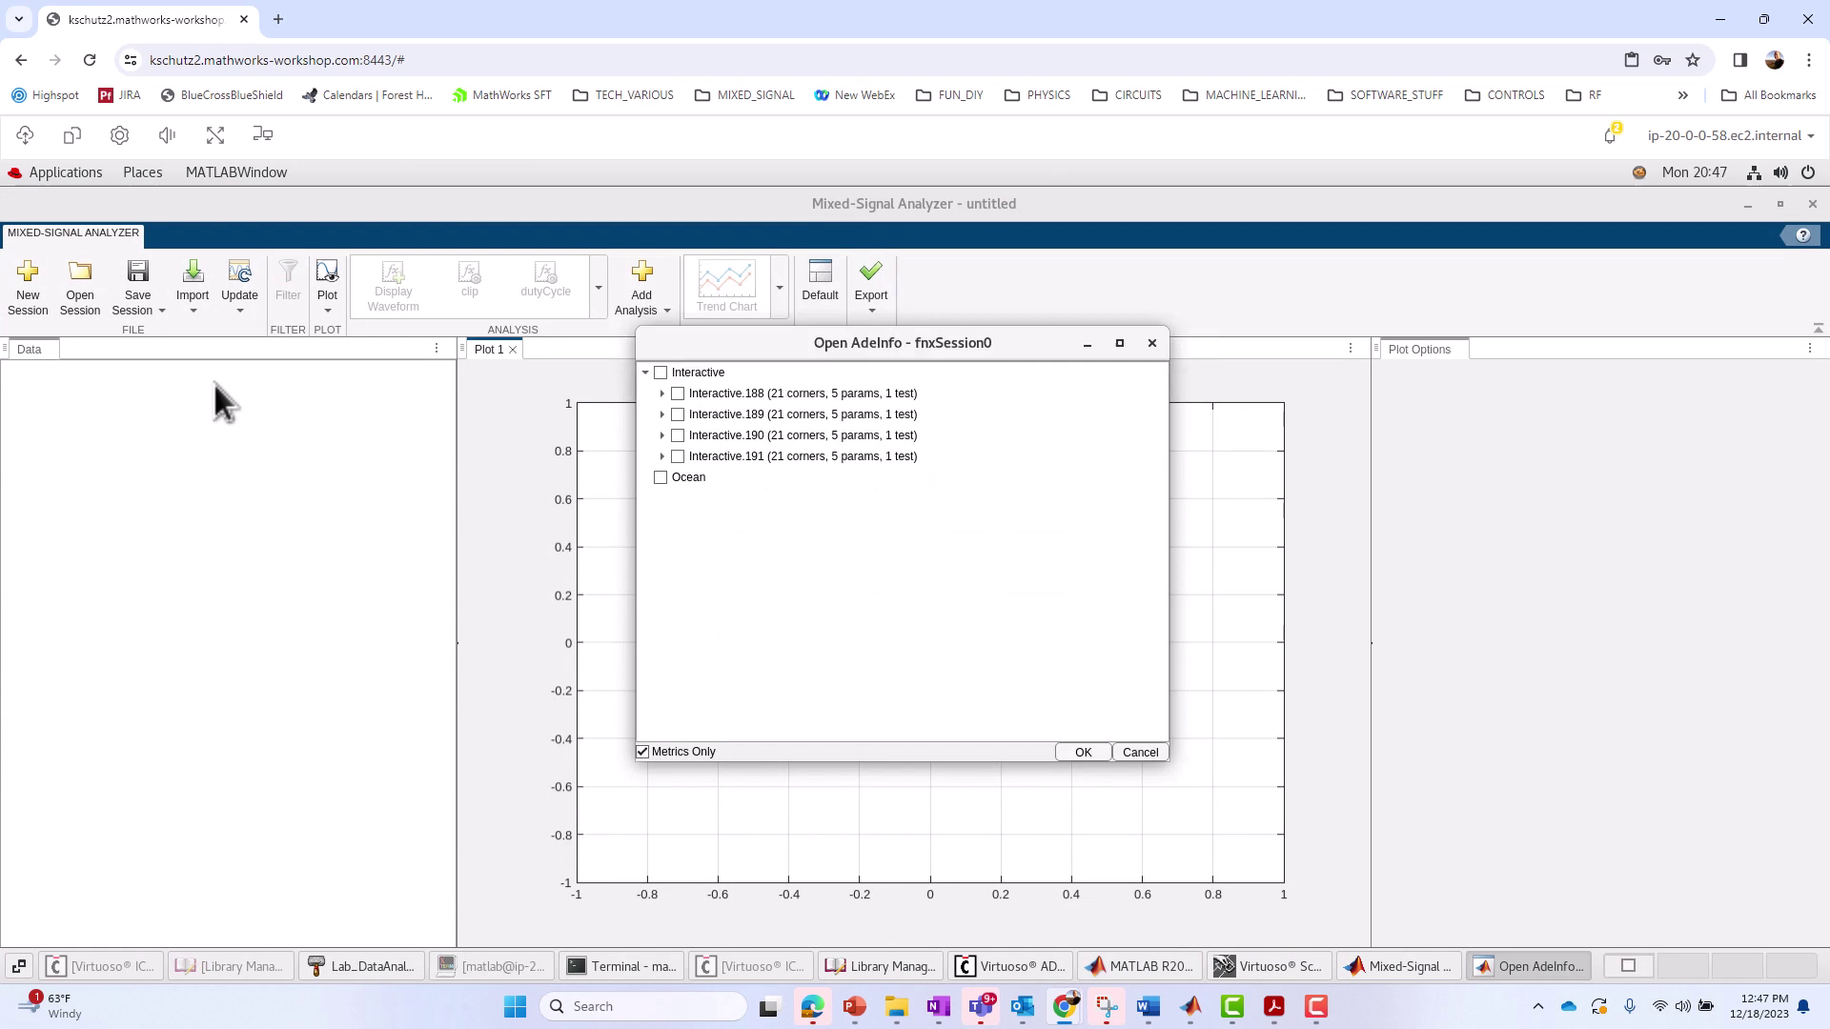
click(675, 414)
click(677, 434)
click(678, 454)
click(677, 429)
click(677, 419)
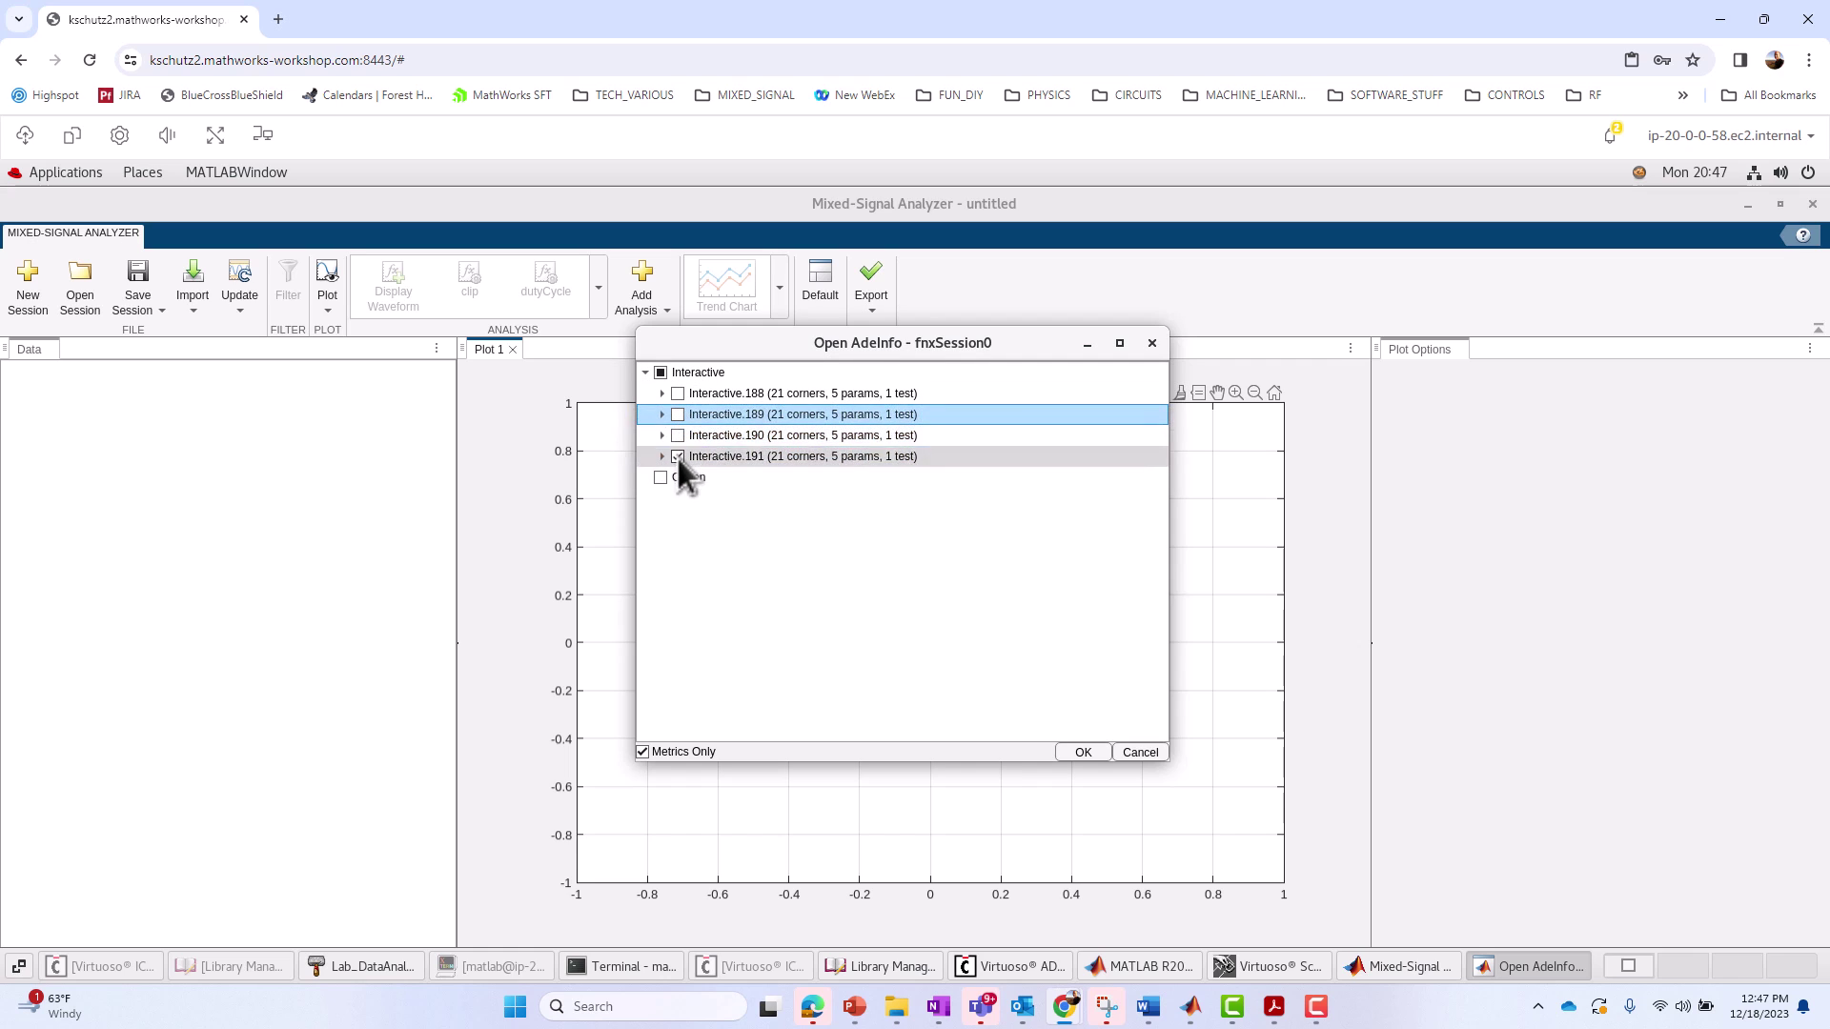
click(678, 457)
click(679, 437)
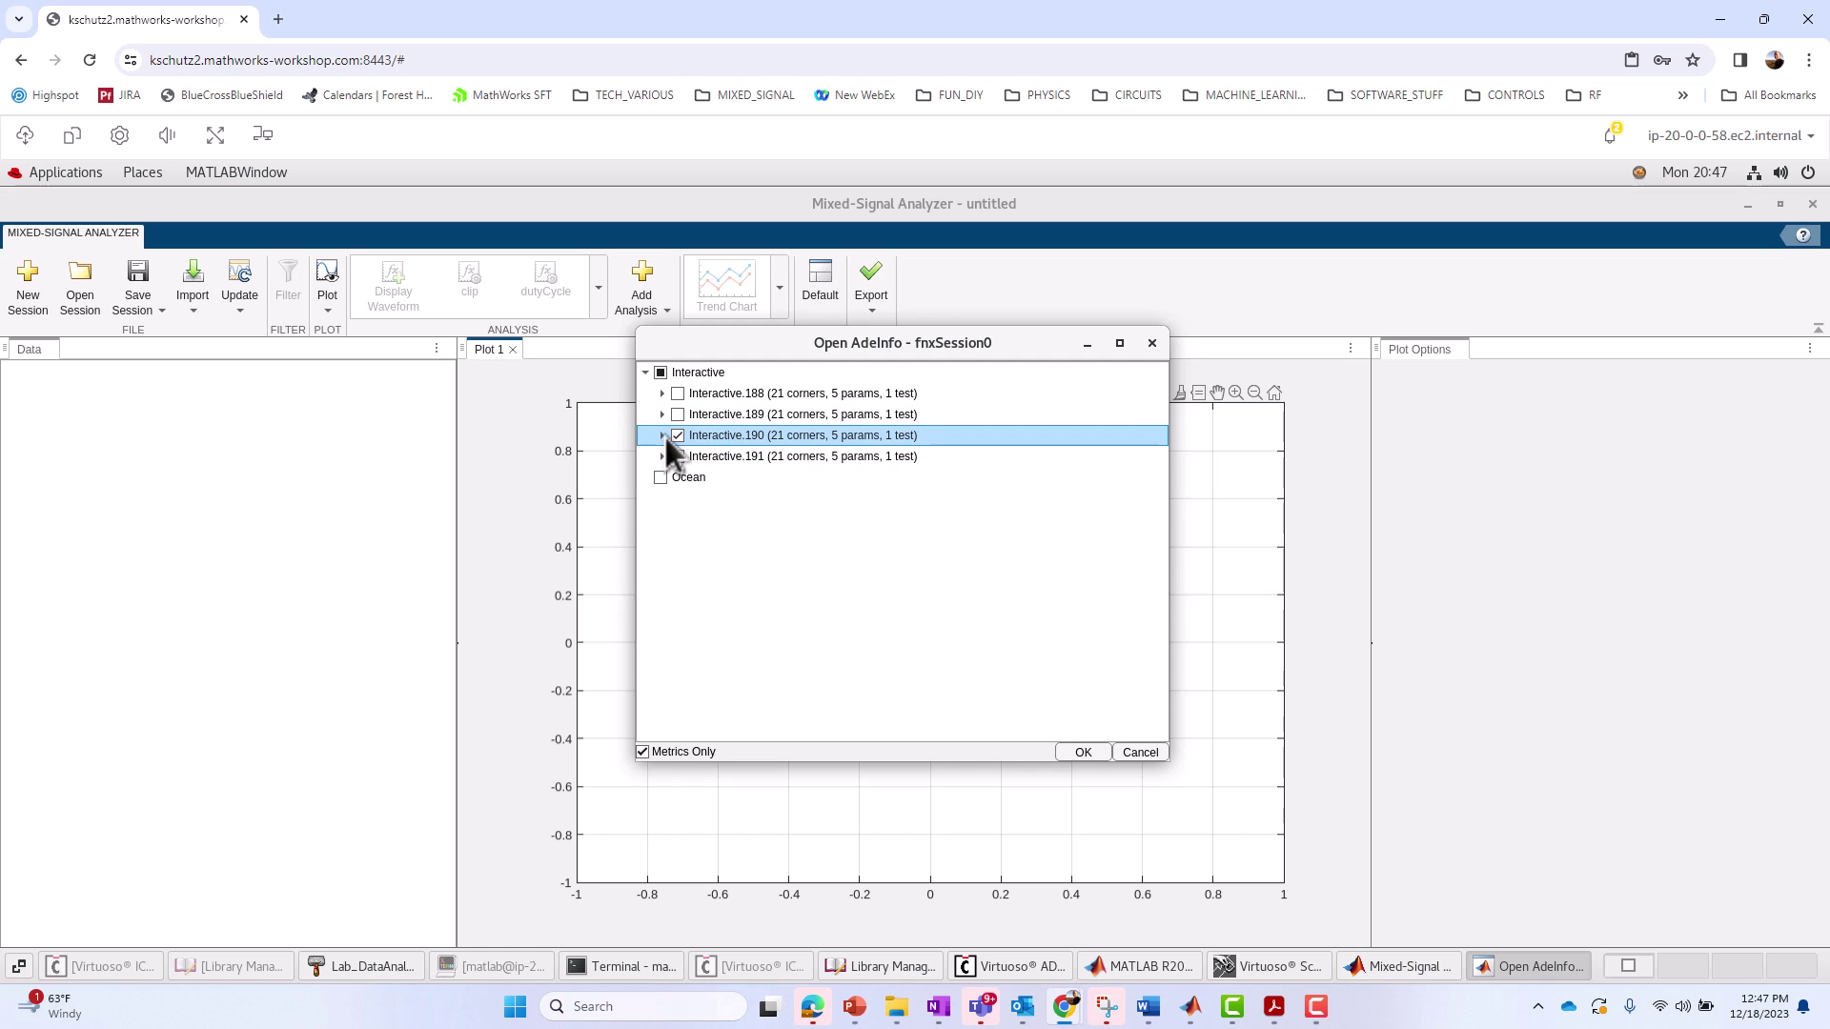
click(663, 436)
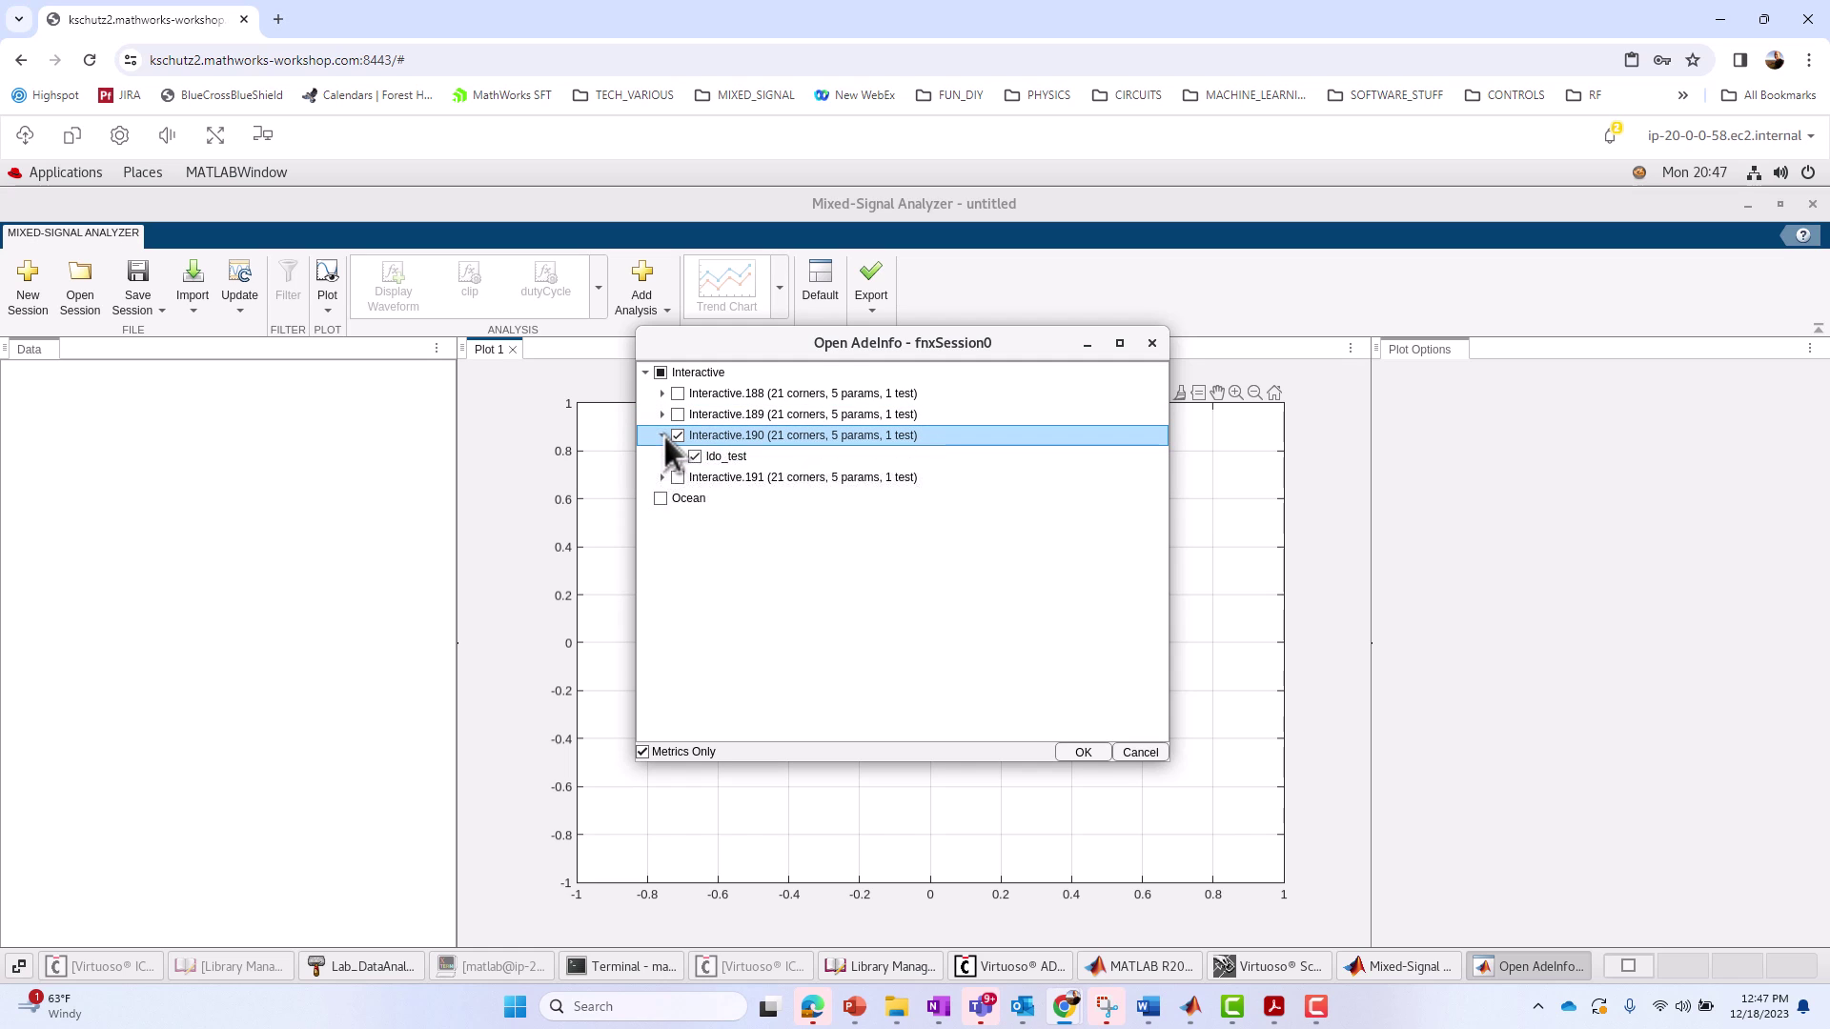
click(643, 752)
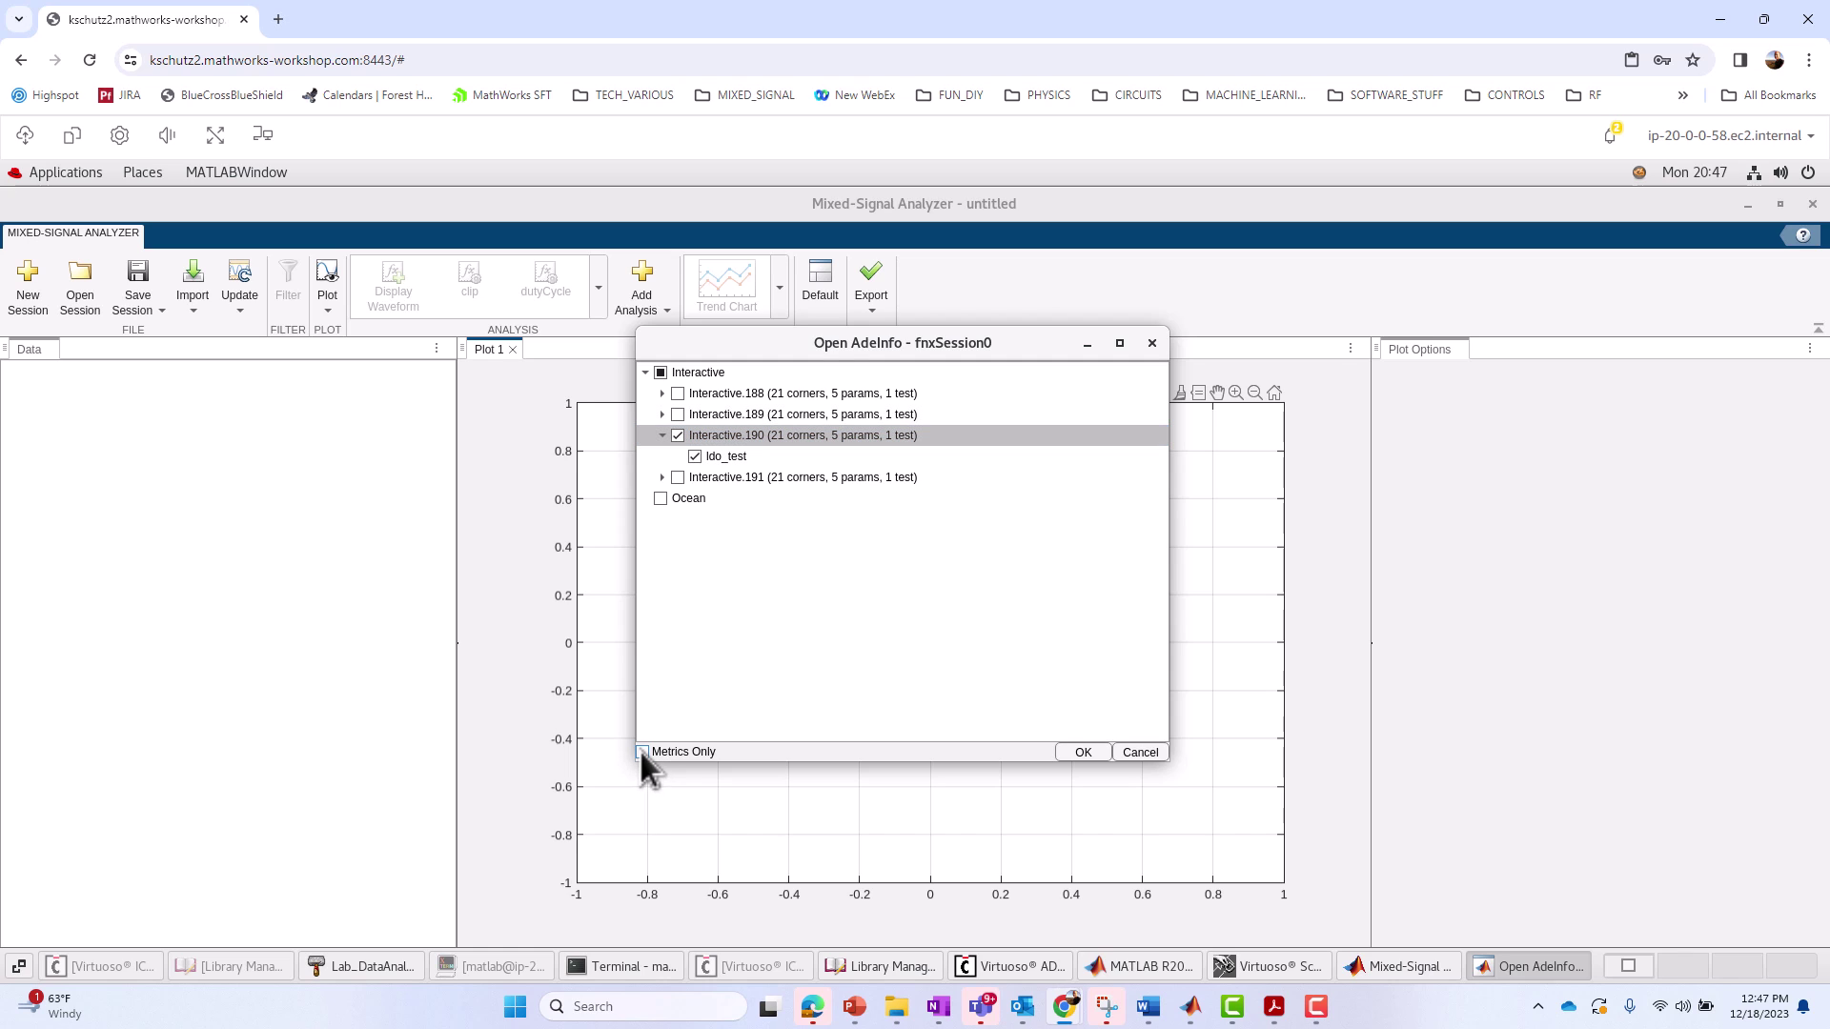
click(1067, 750)
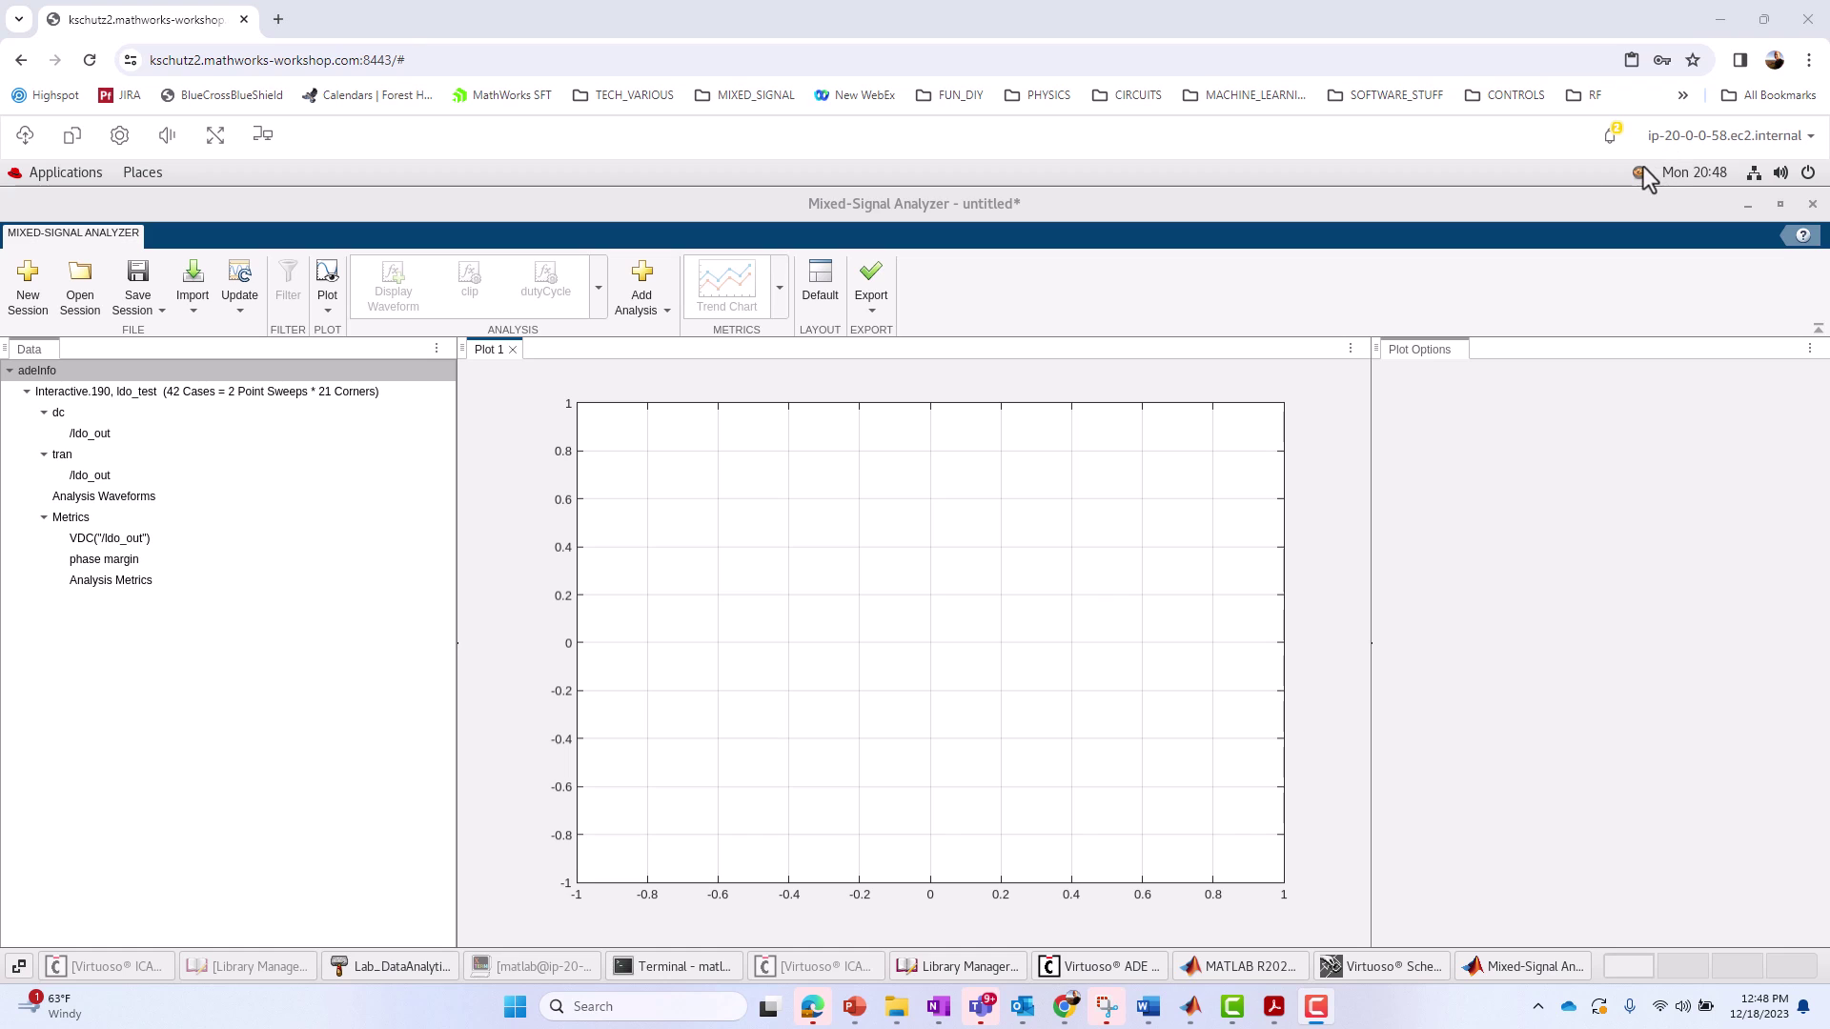
Plot dc /ldo_out versus temperature in Plot 1, then add Plot 2 with the tran /ldo_out waveforms
click(76, 437)
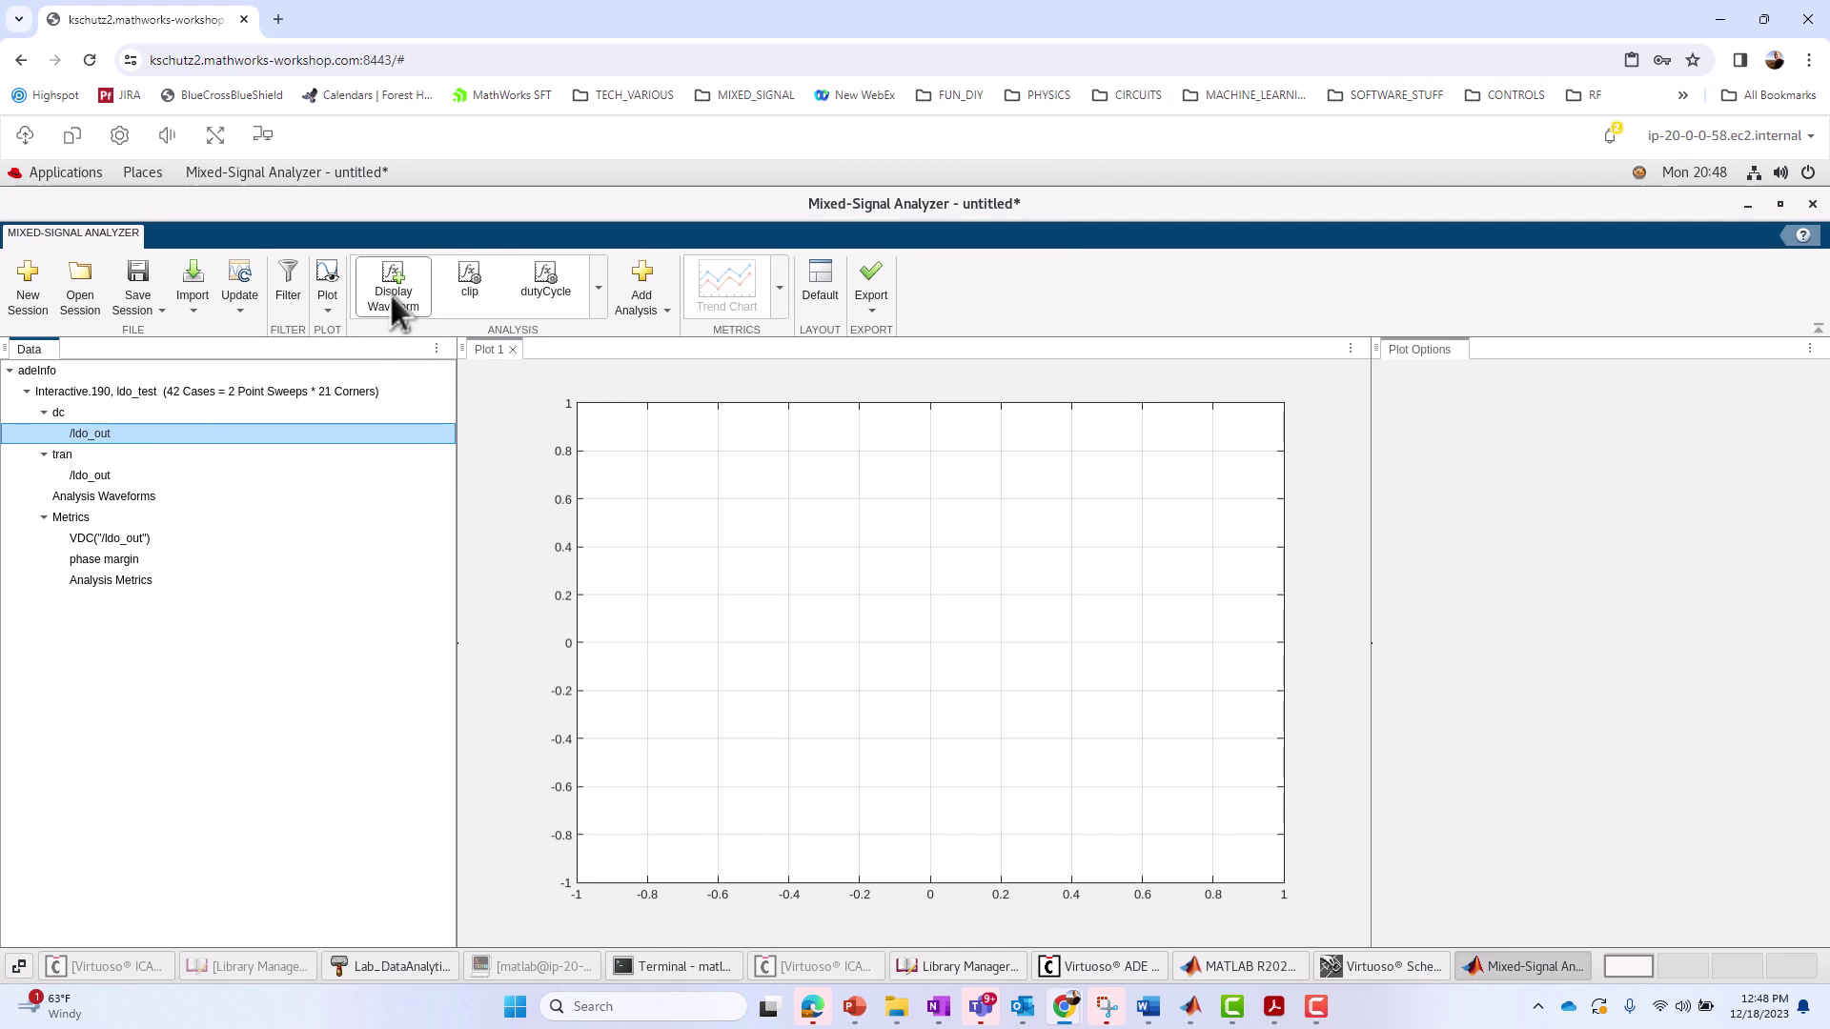
click(390, 295)
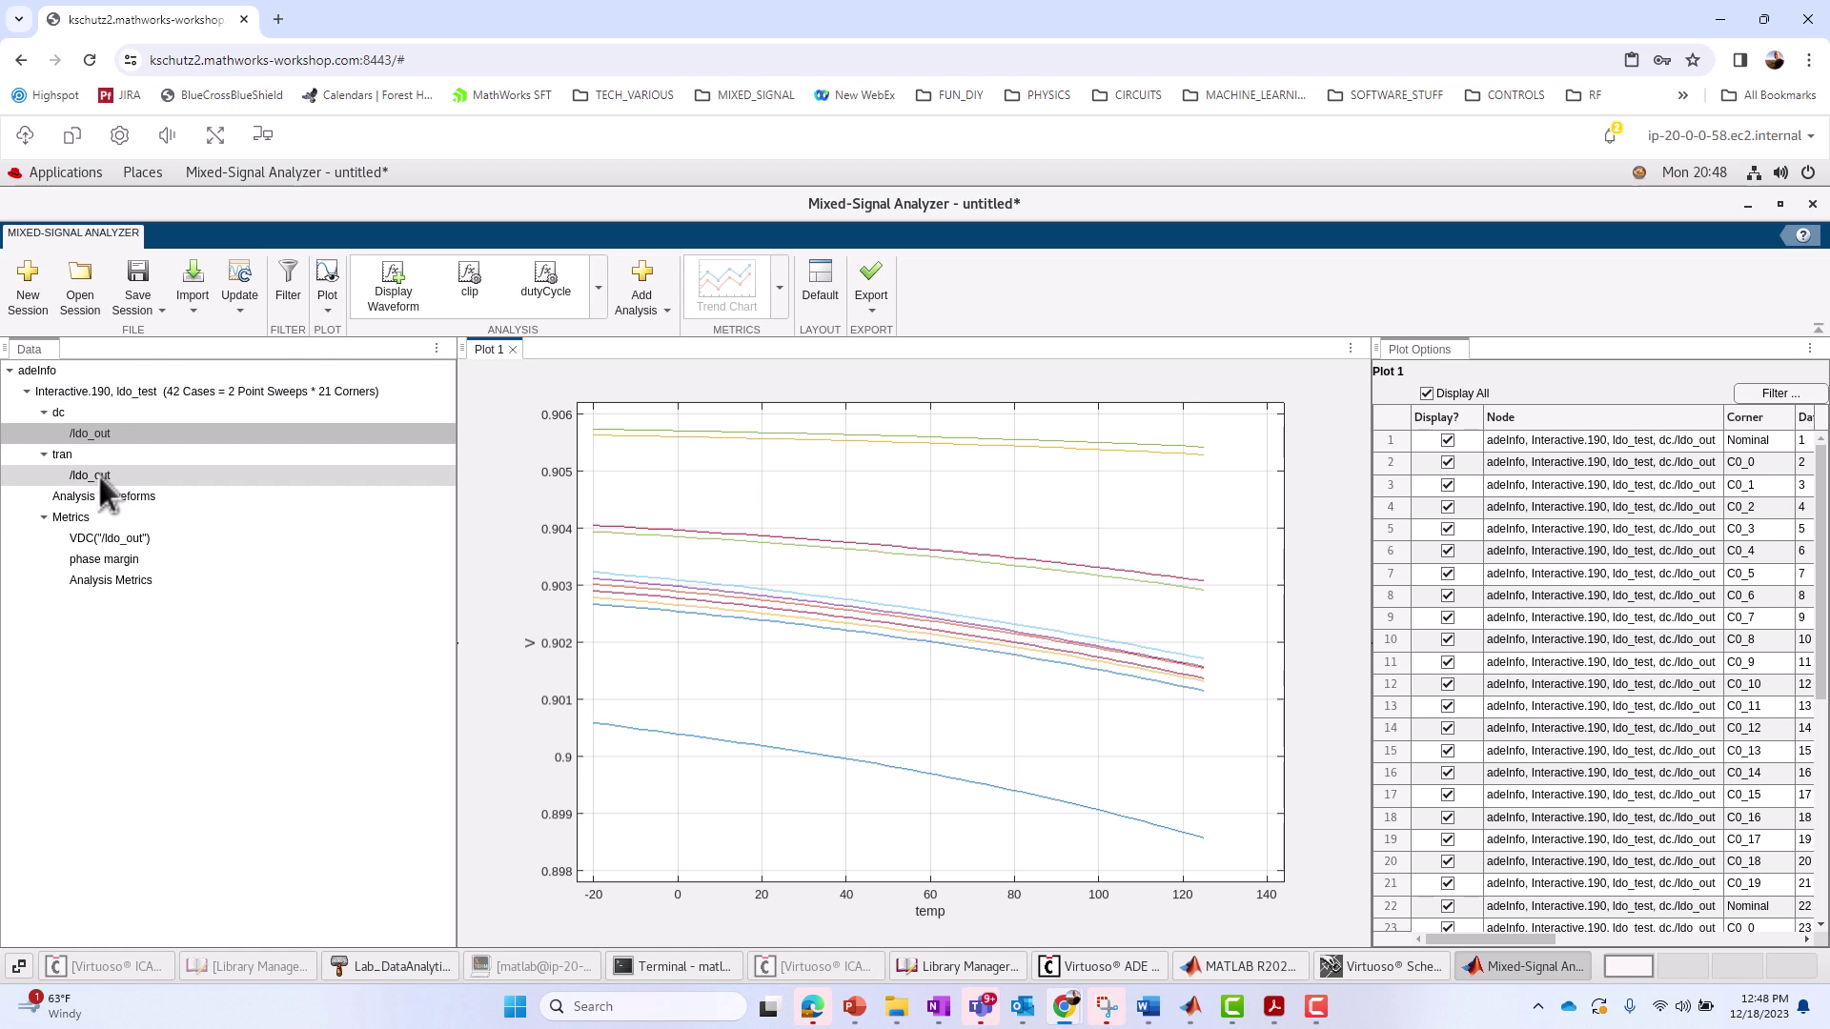
click(324, 311)
click(347, 345)
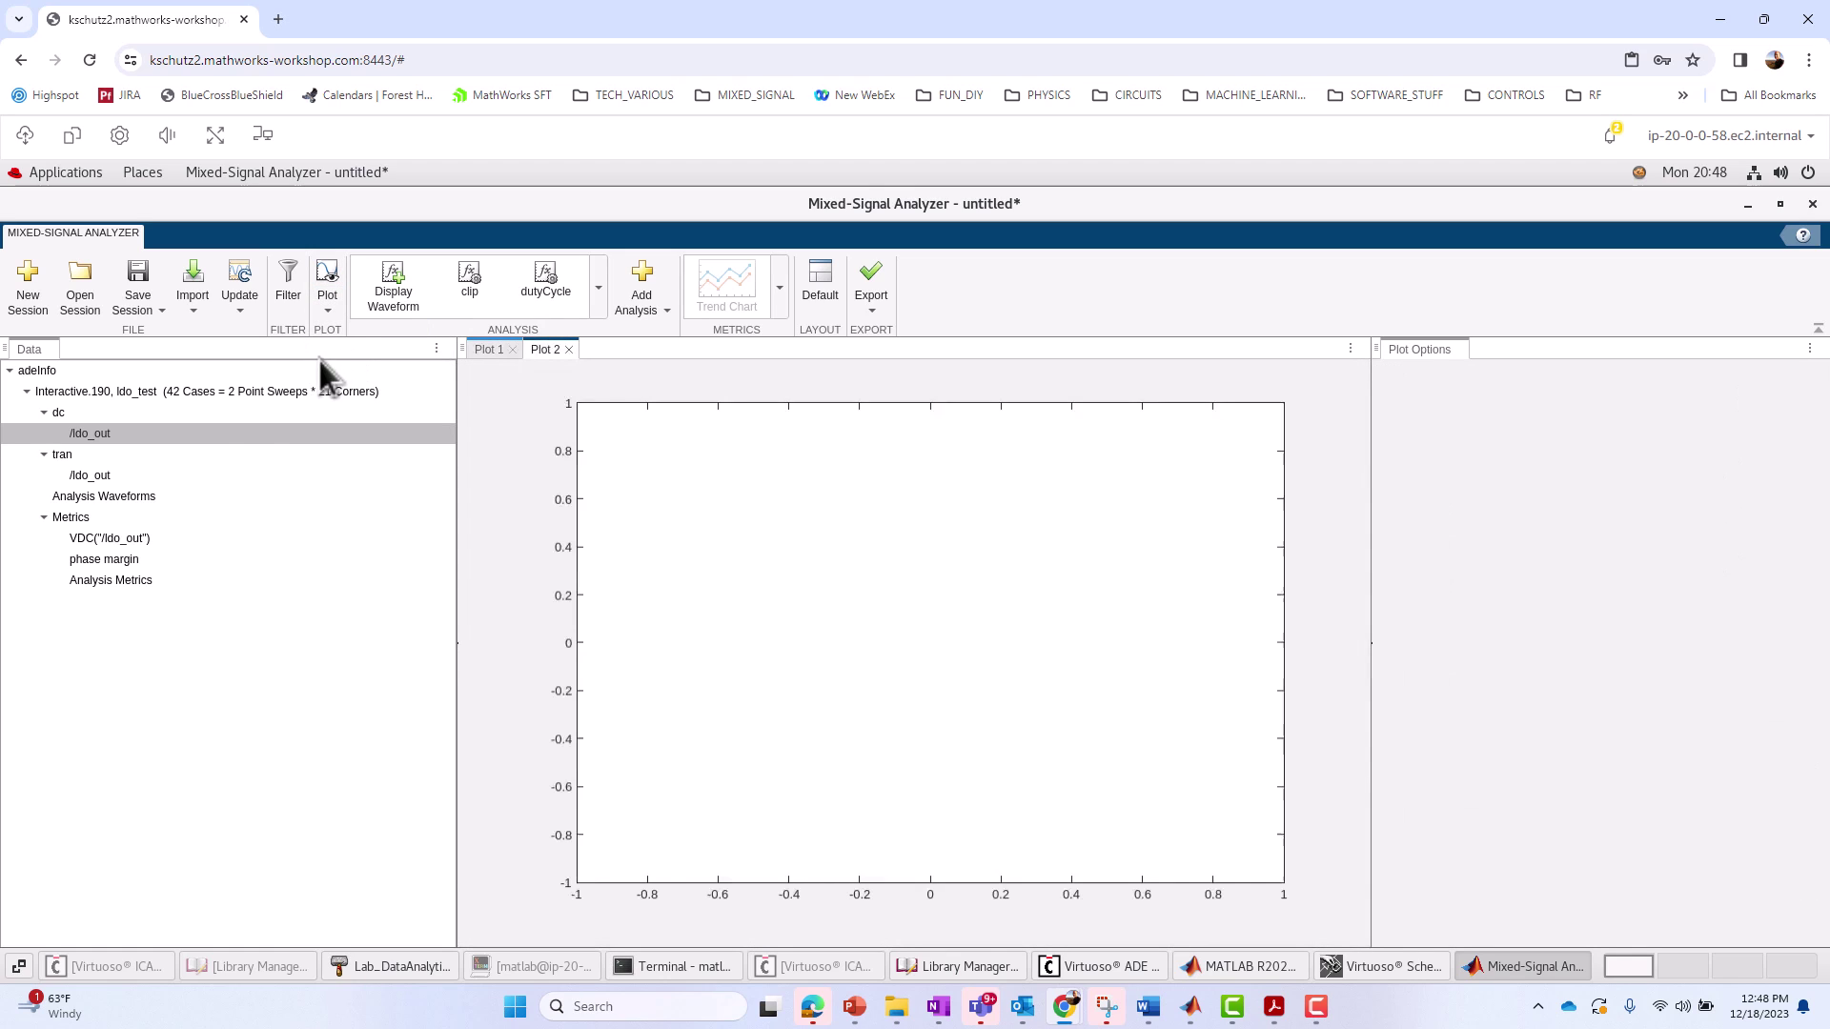
click(89, 476)
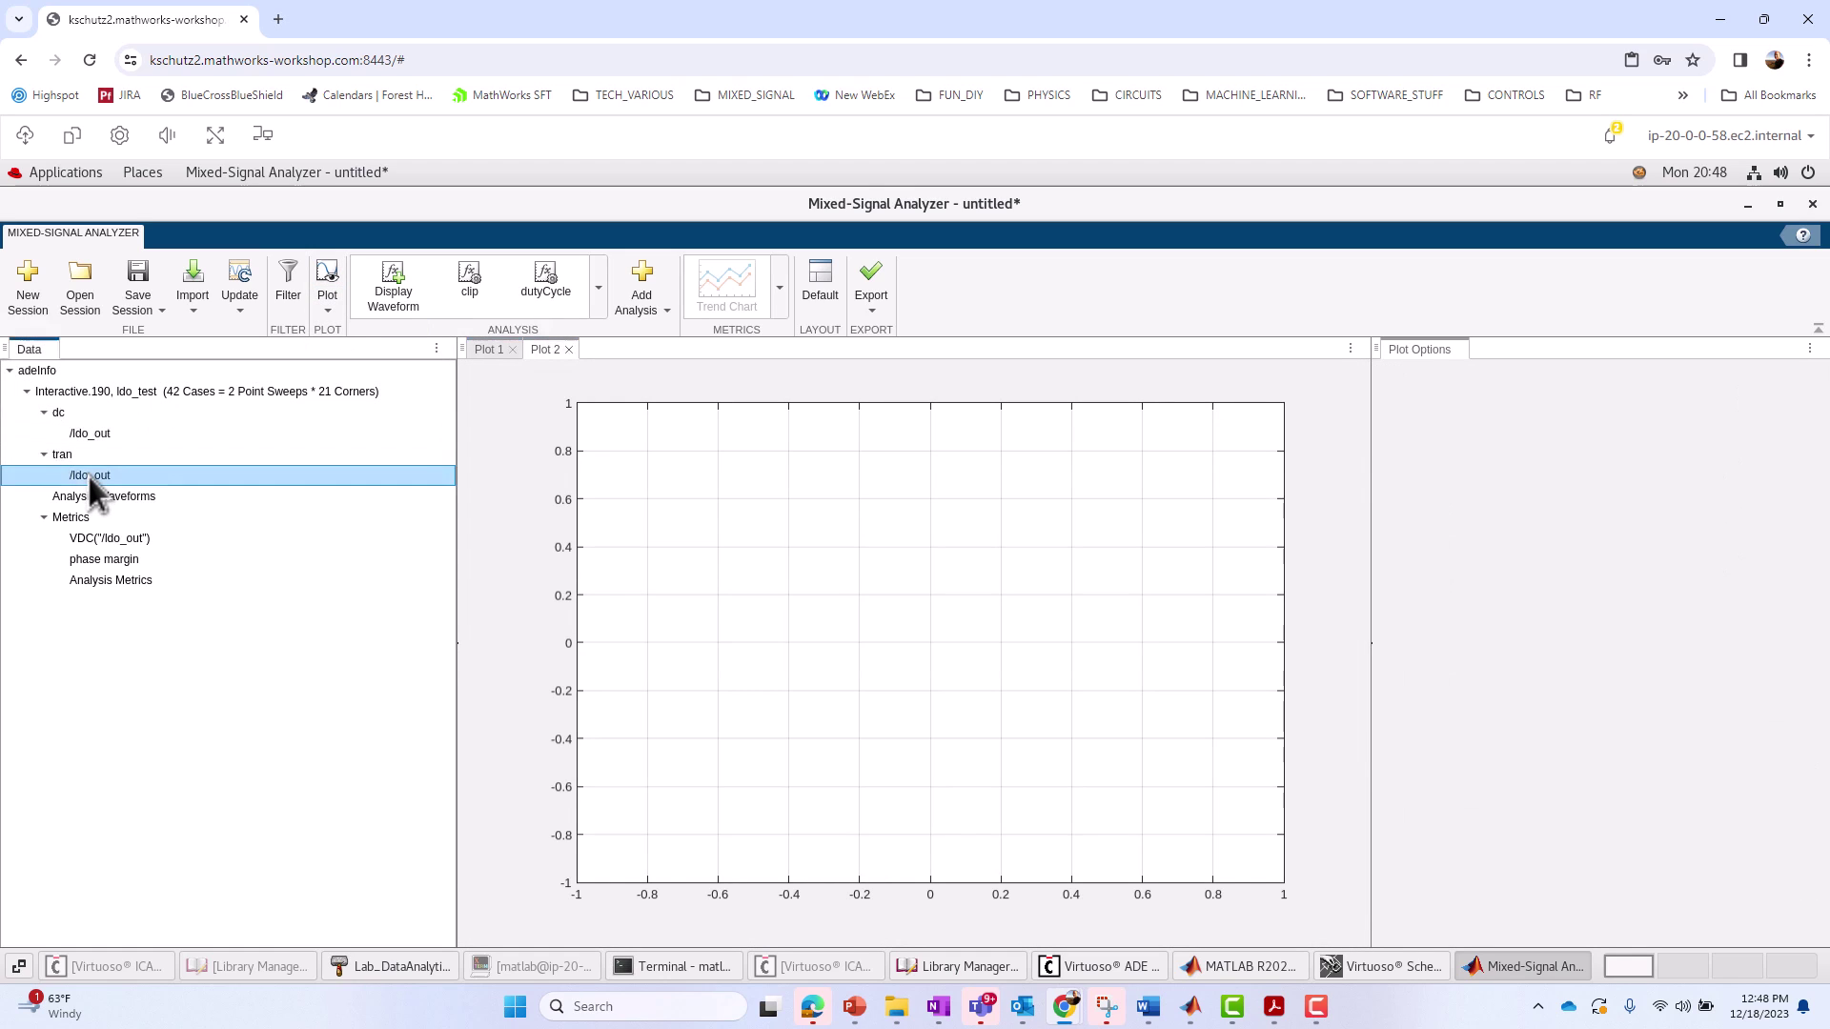
click(398, 287)
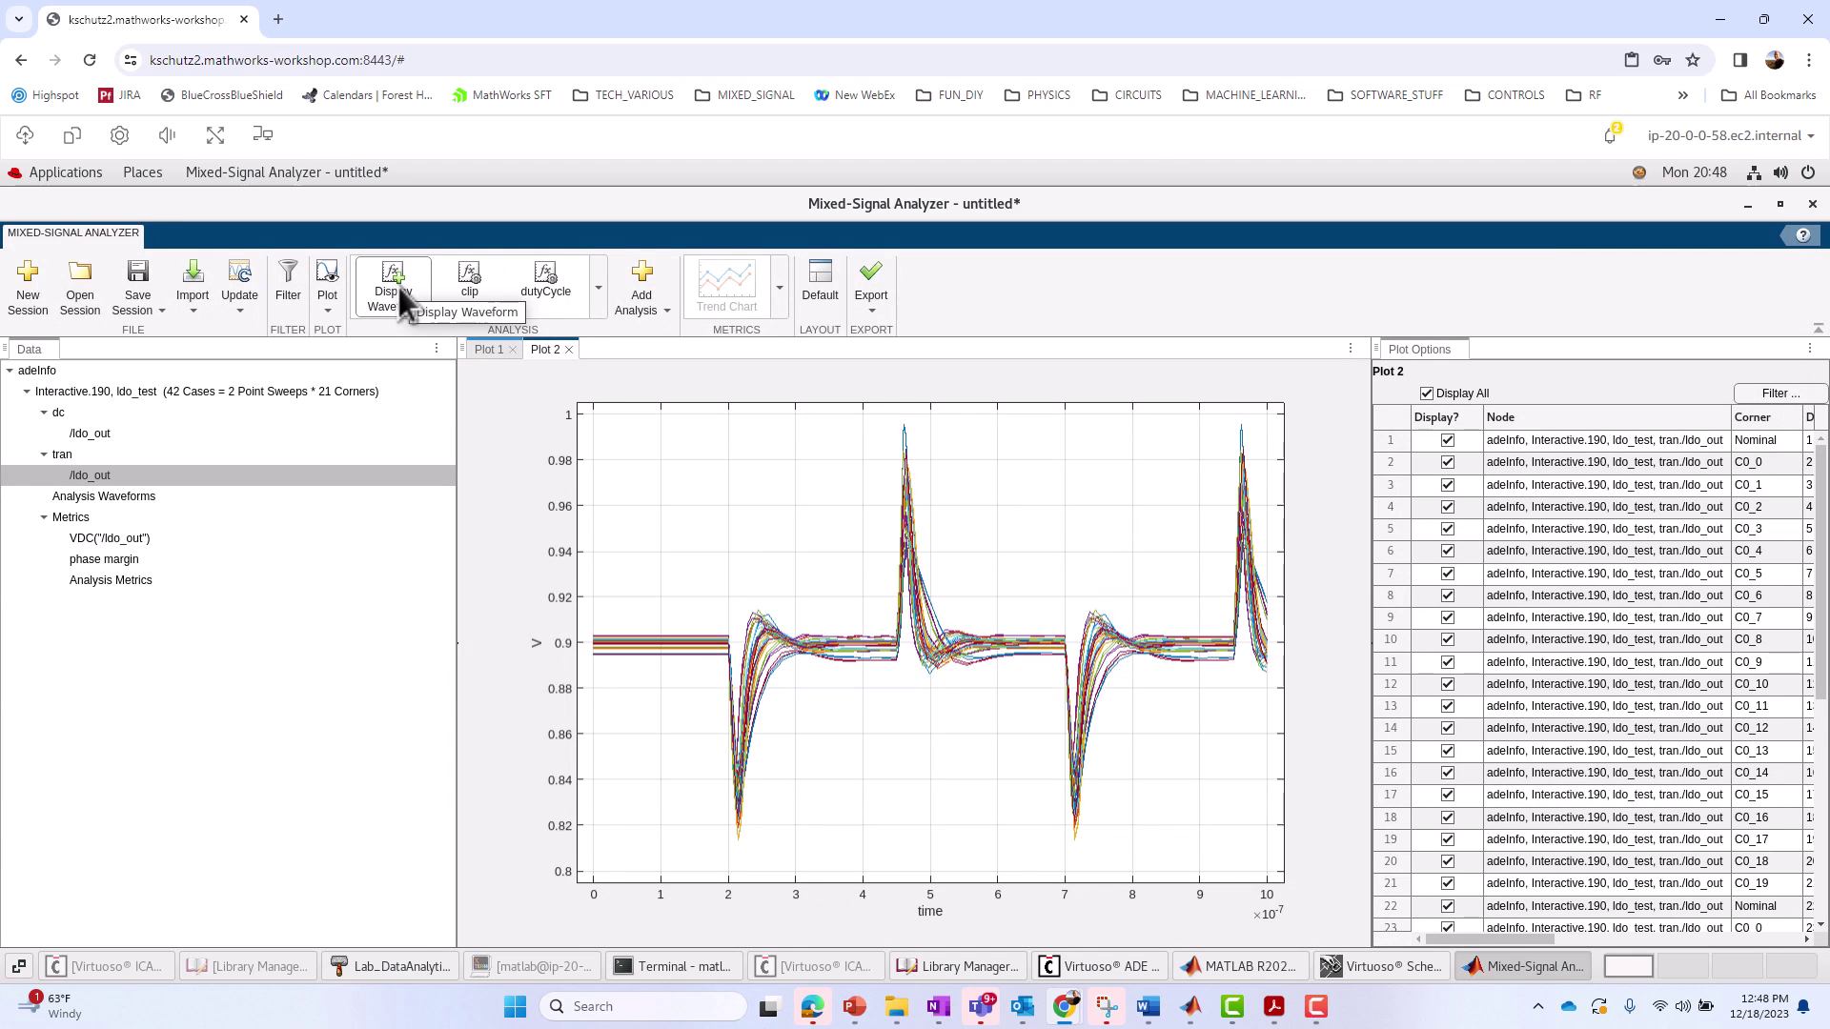
Build a trend chart of the phase margin metric across all corners
click(100, 560)
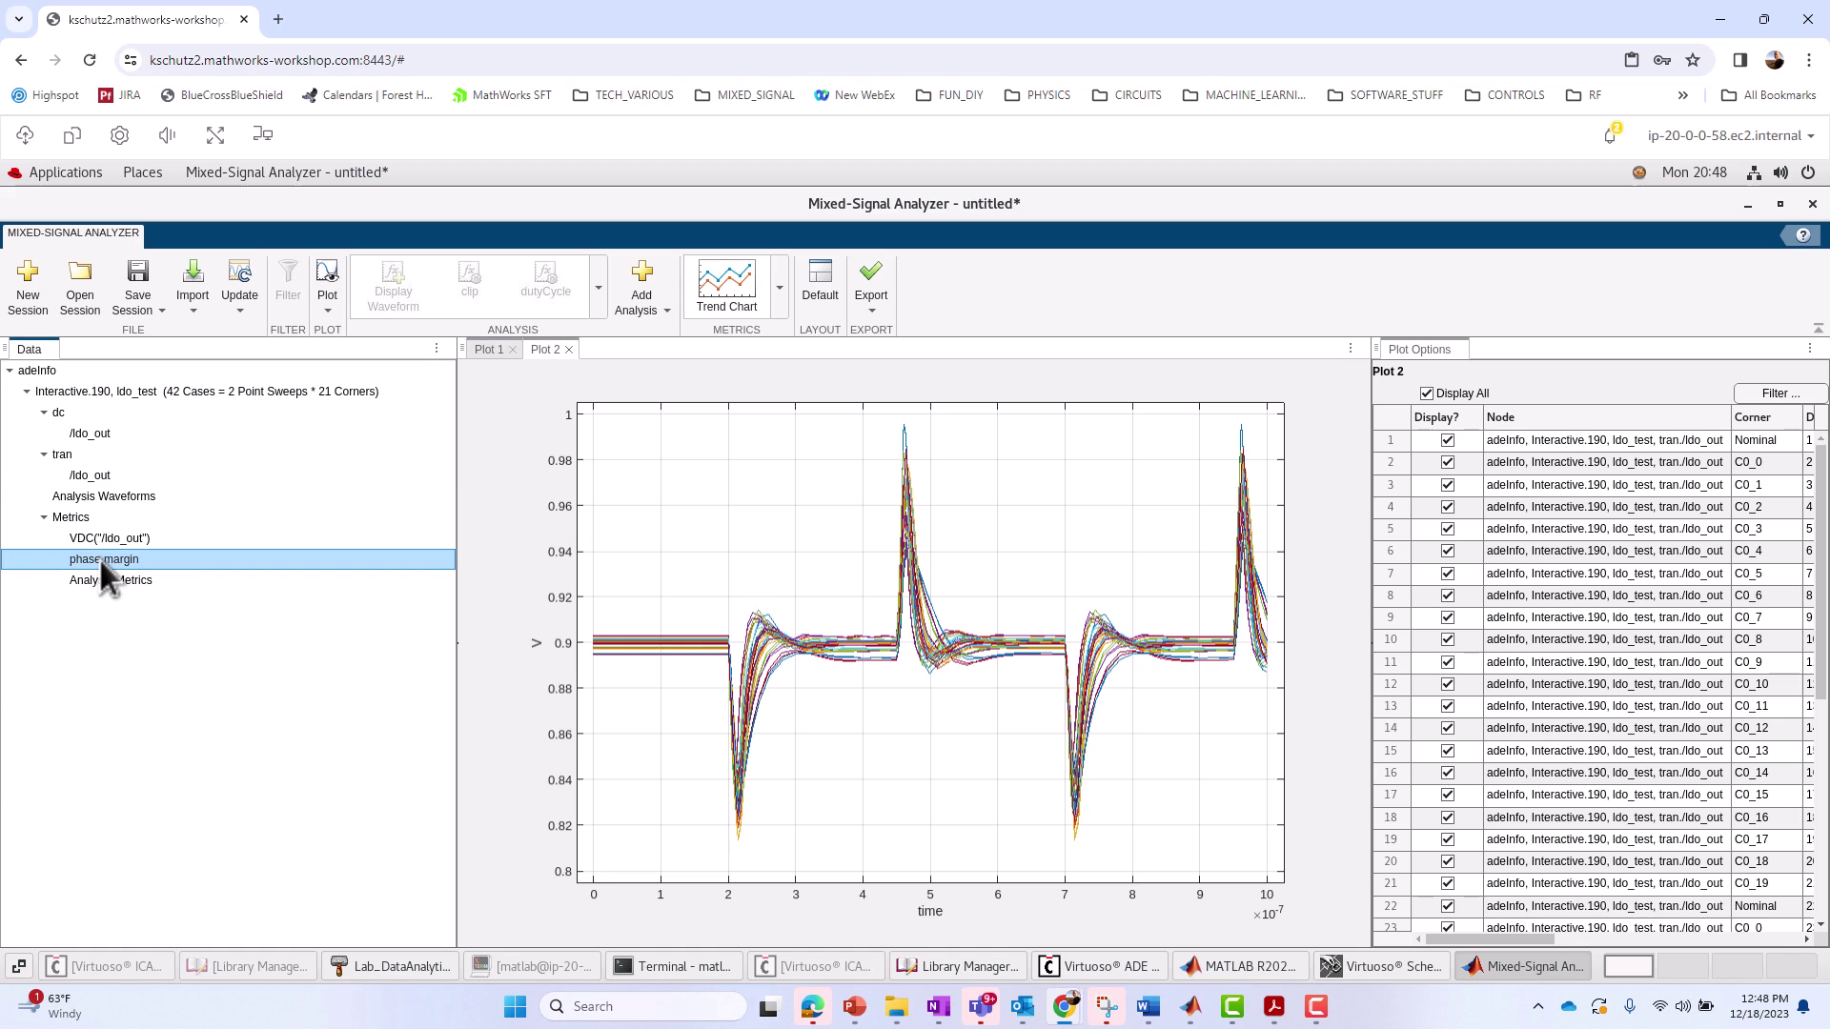
click(736, 275)
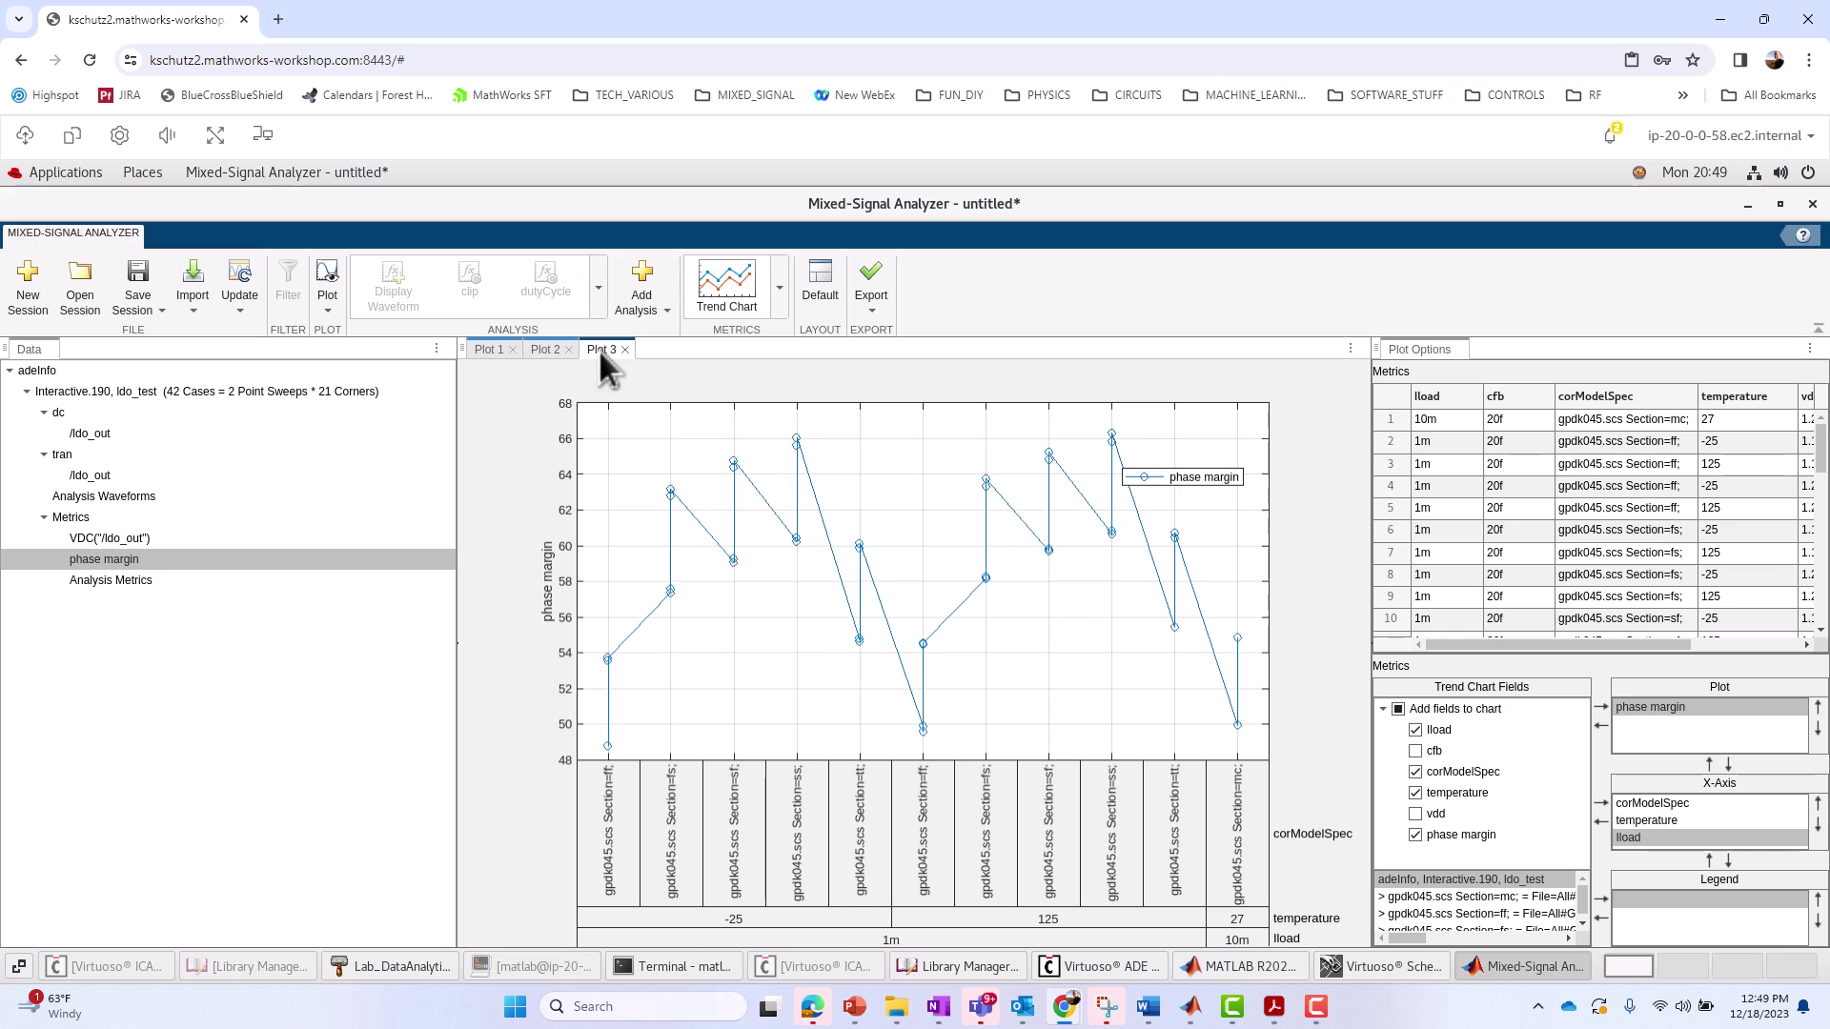
Rename the DC temperature plot to 'DC: ldo_out'
click(498, 349)
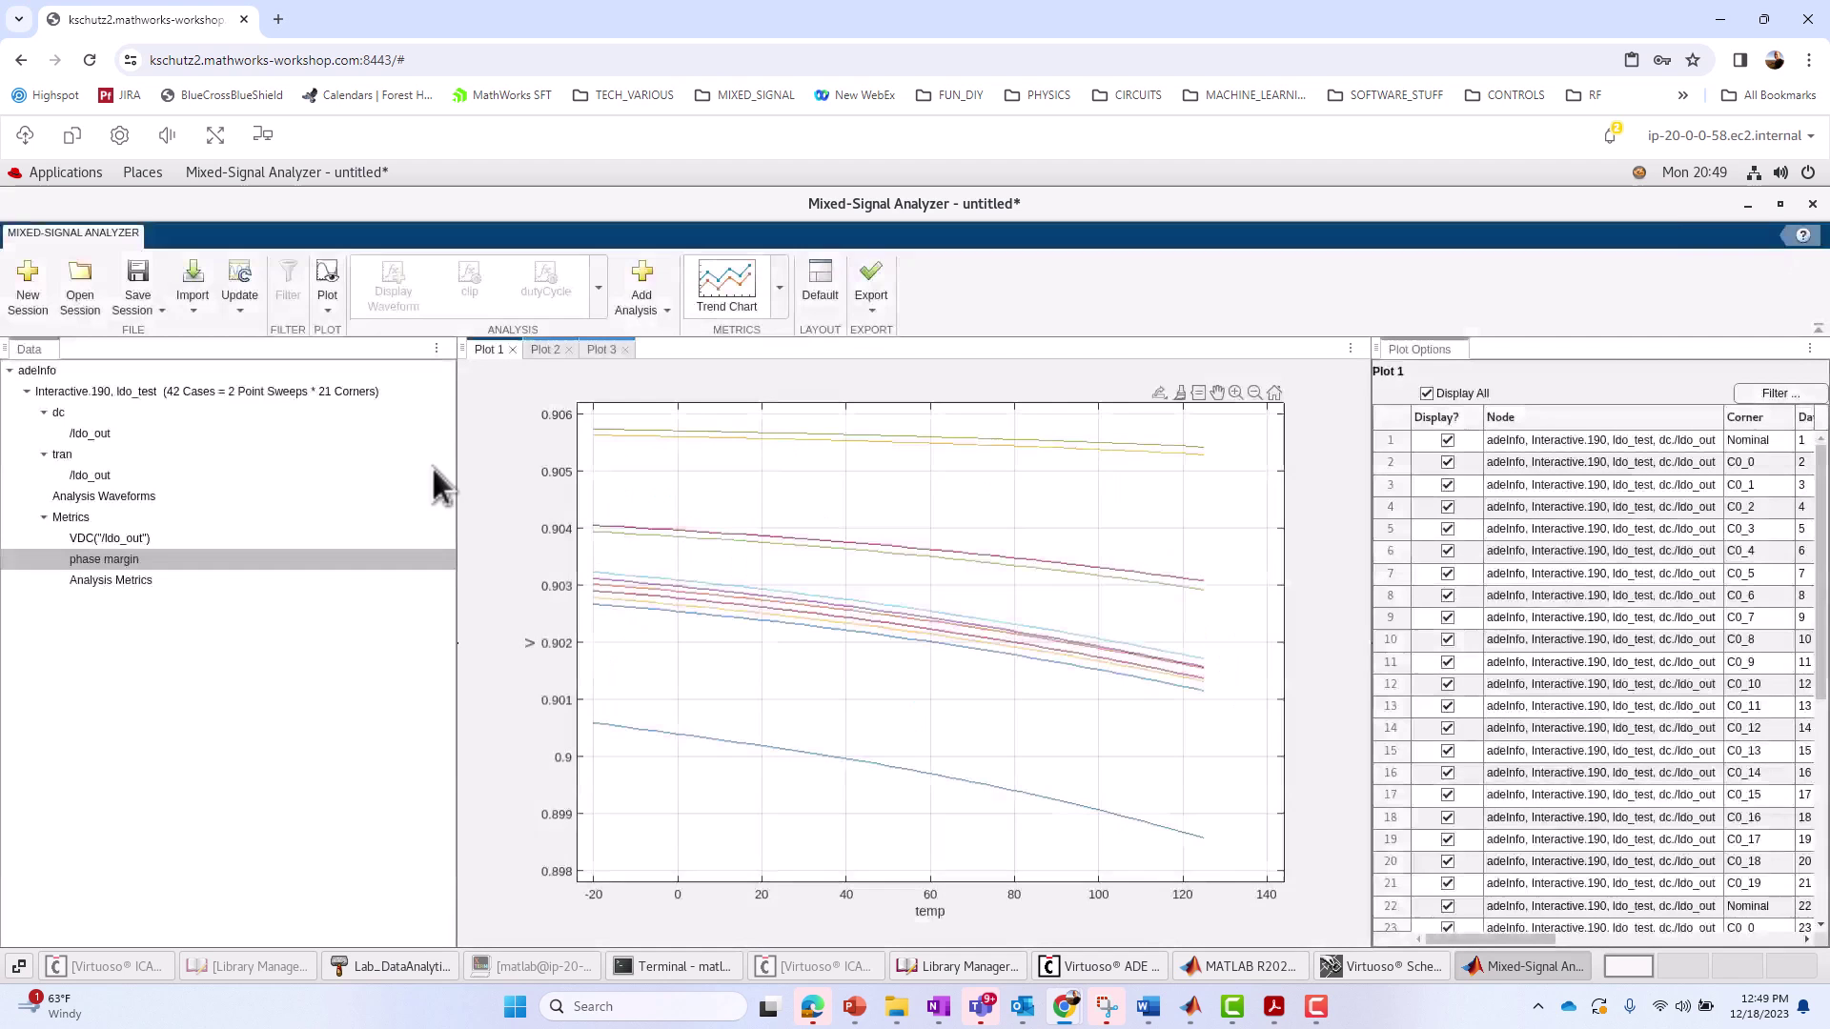
click(323, 313)
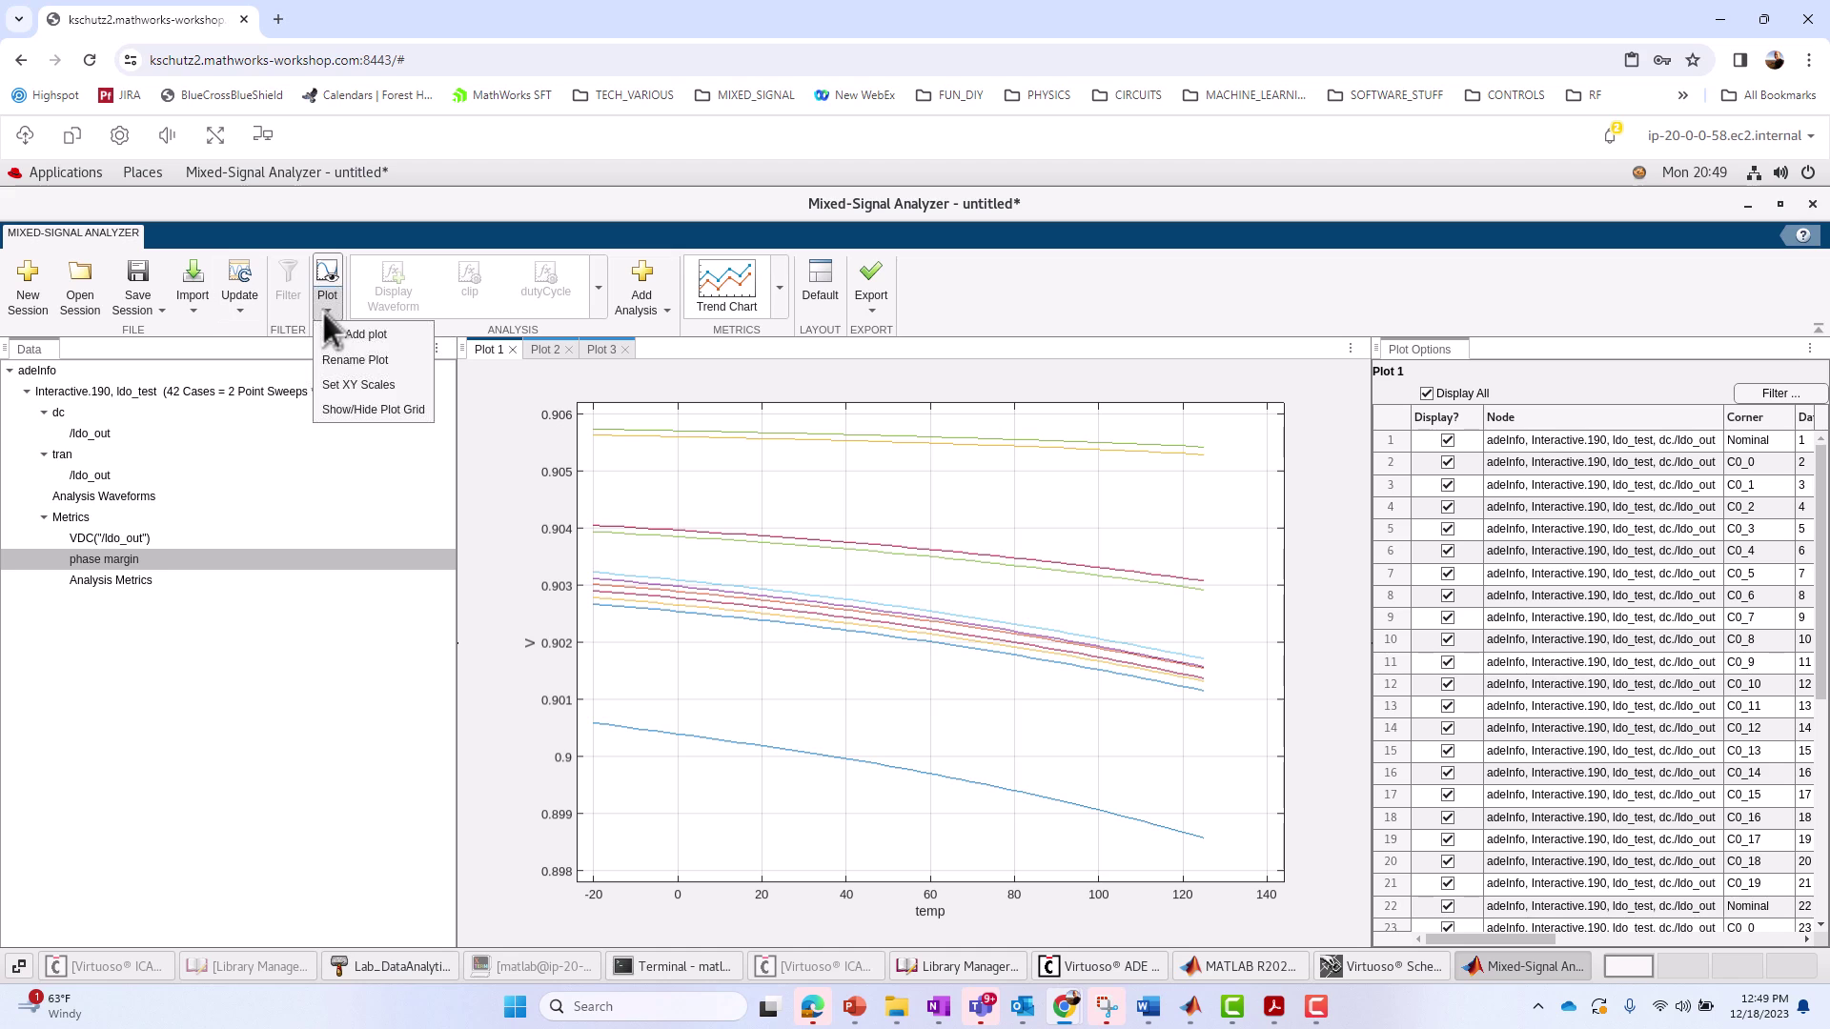
click(349, 361)
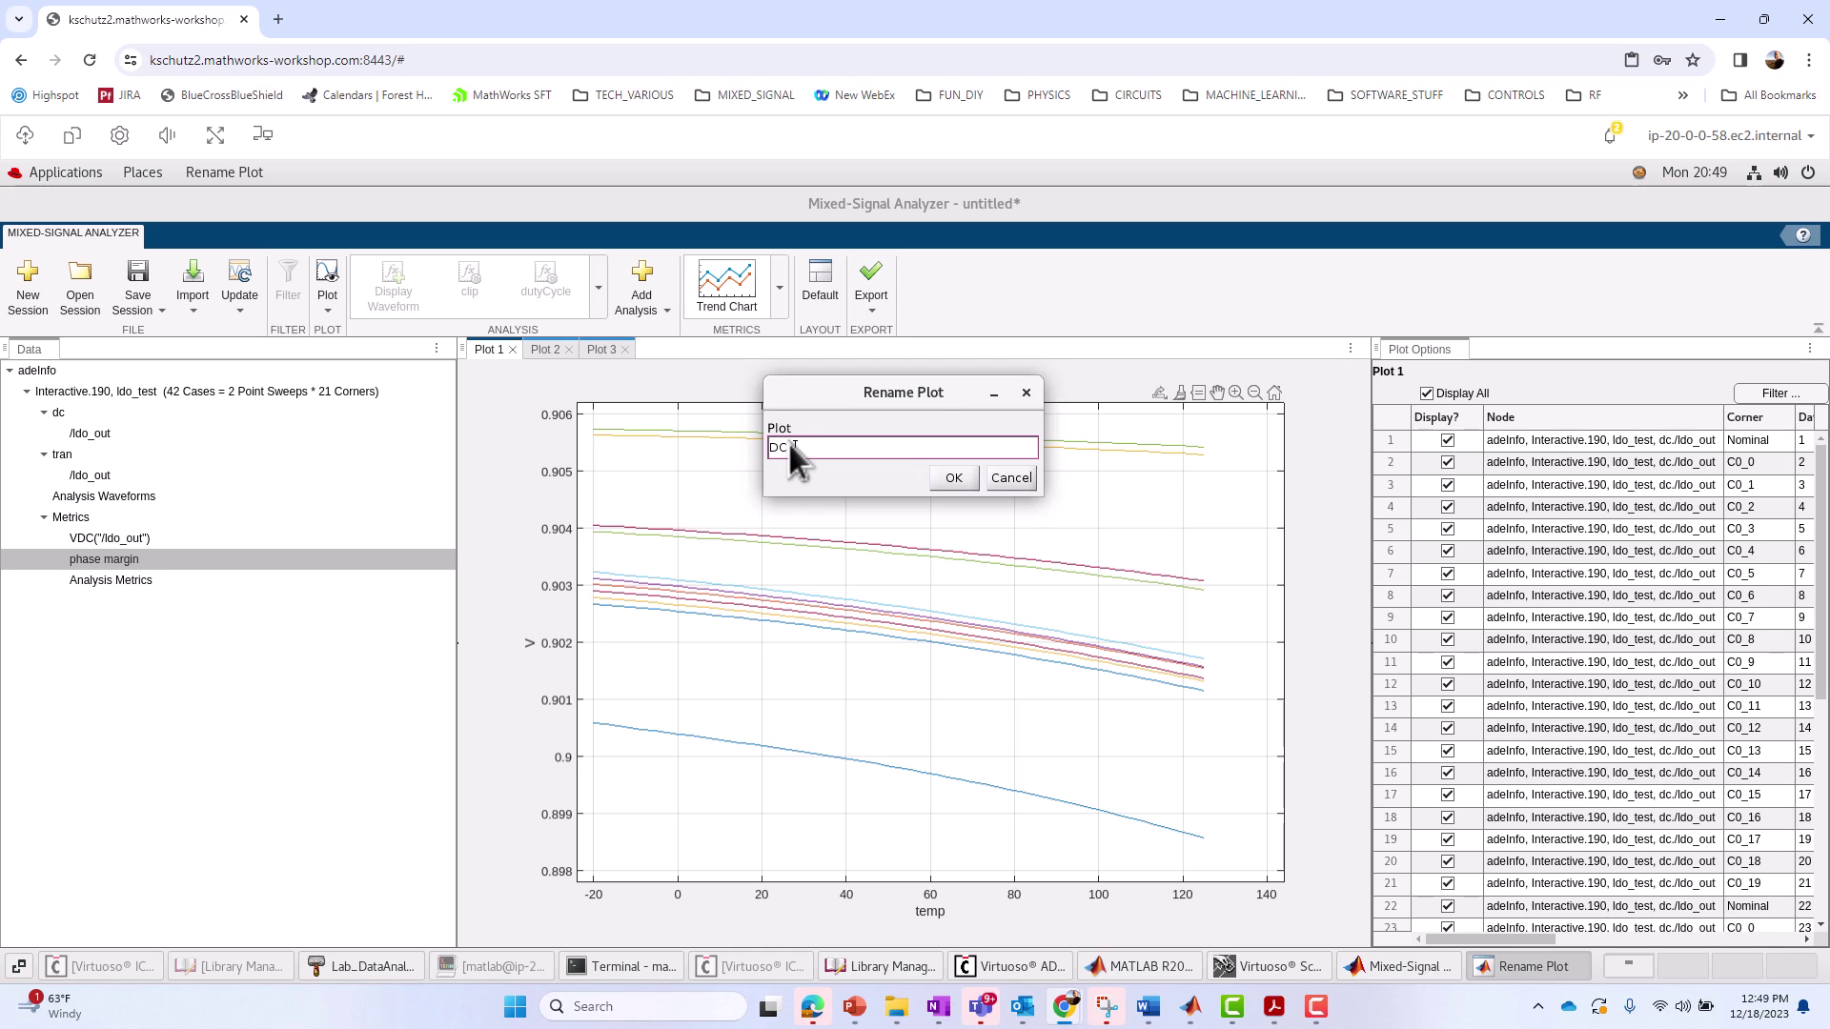
text(DC: ldo_out)
click(947, 474)
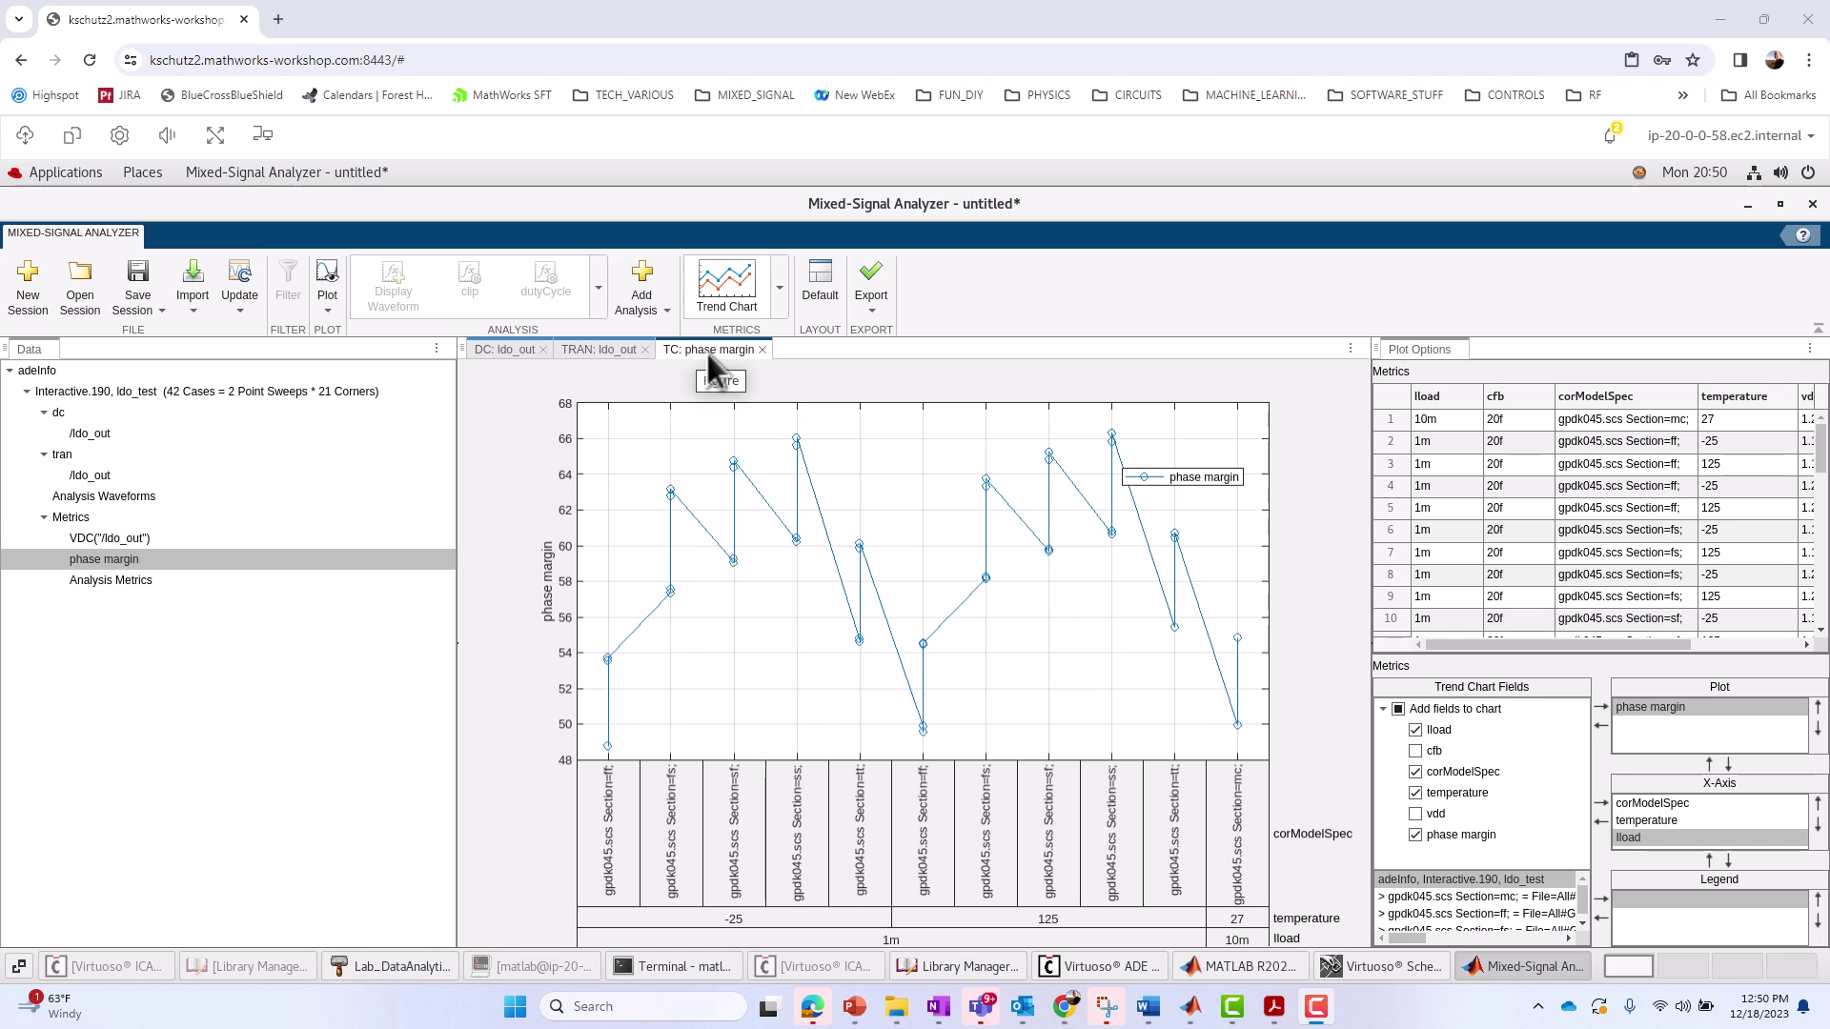
Return to the DC: ldo_out plot and scroll its Plot Options to review all 42 corner curves
click(513, 347)
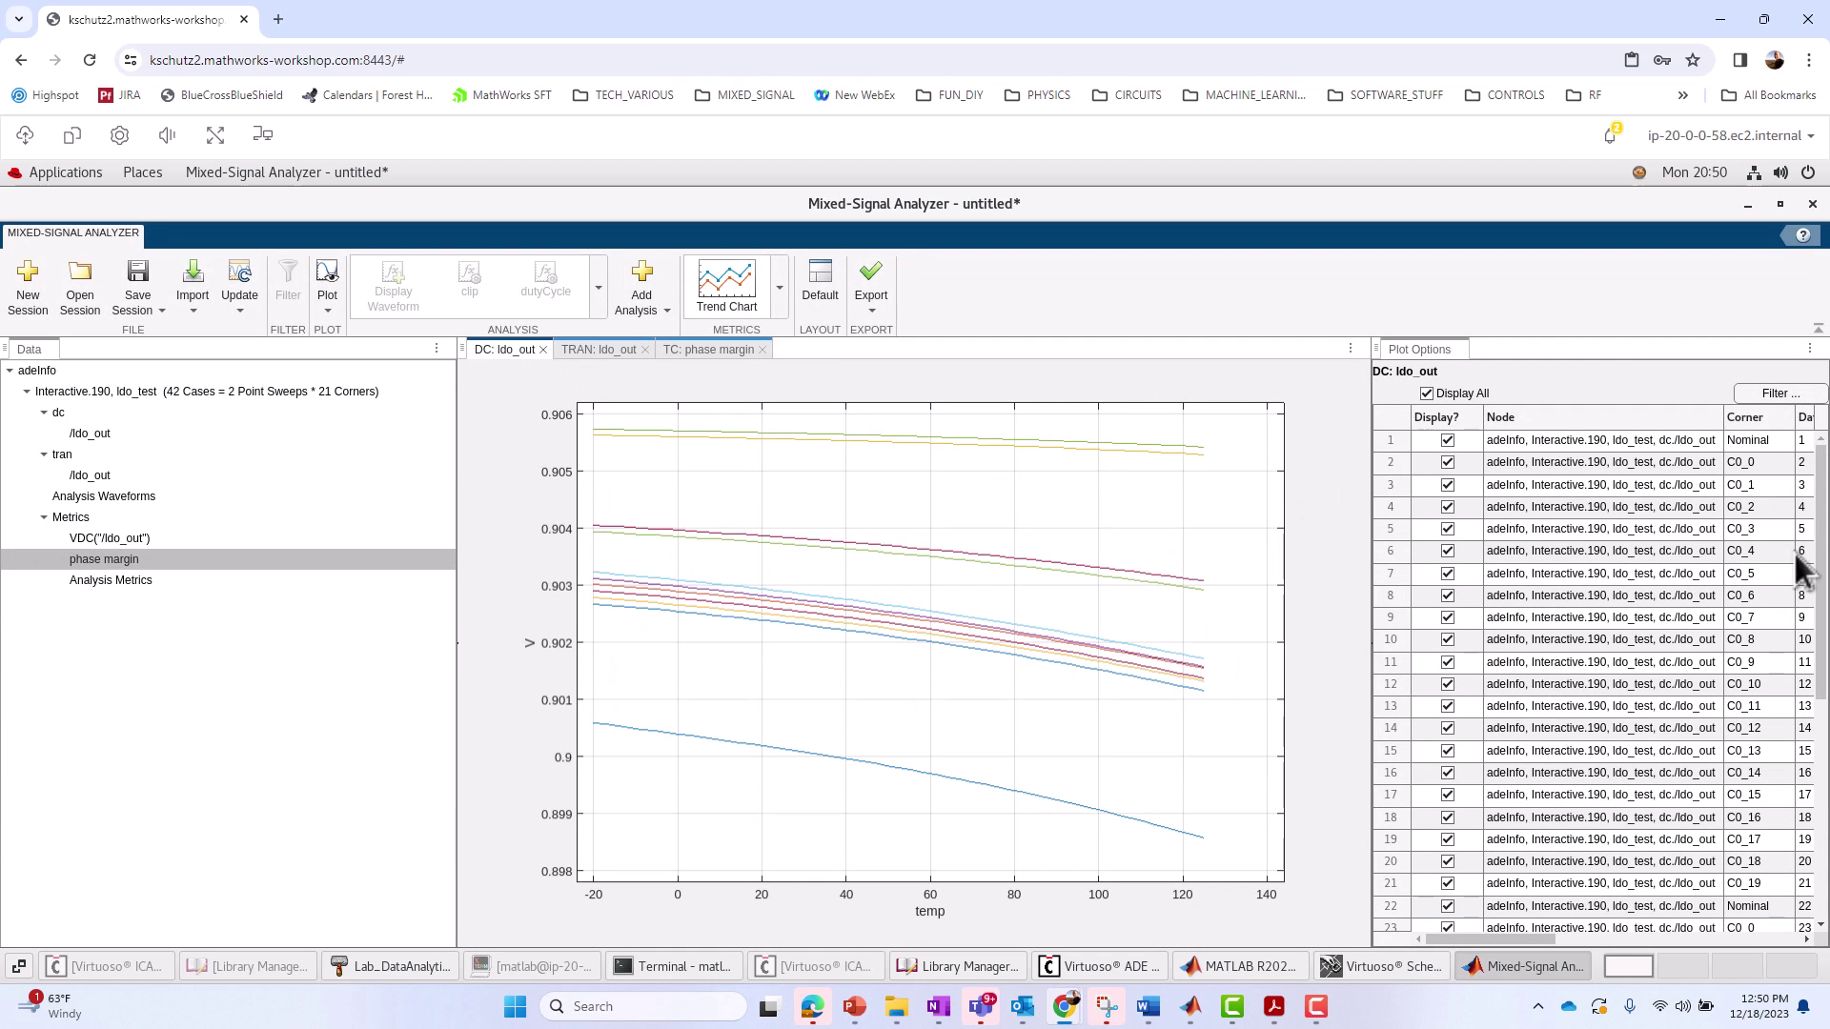
drag(1818, 570, 1744, 862)
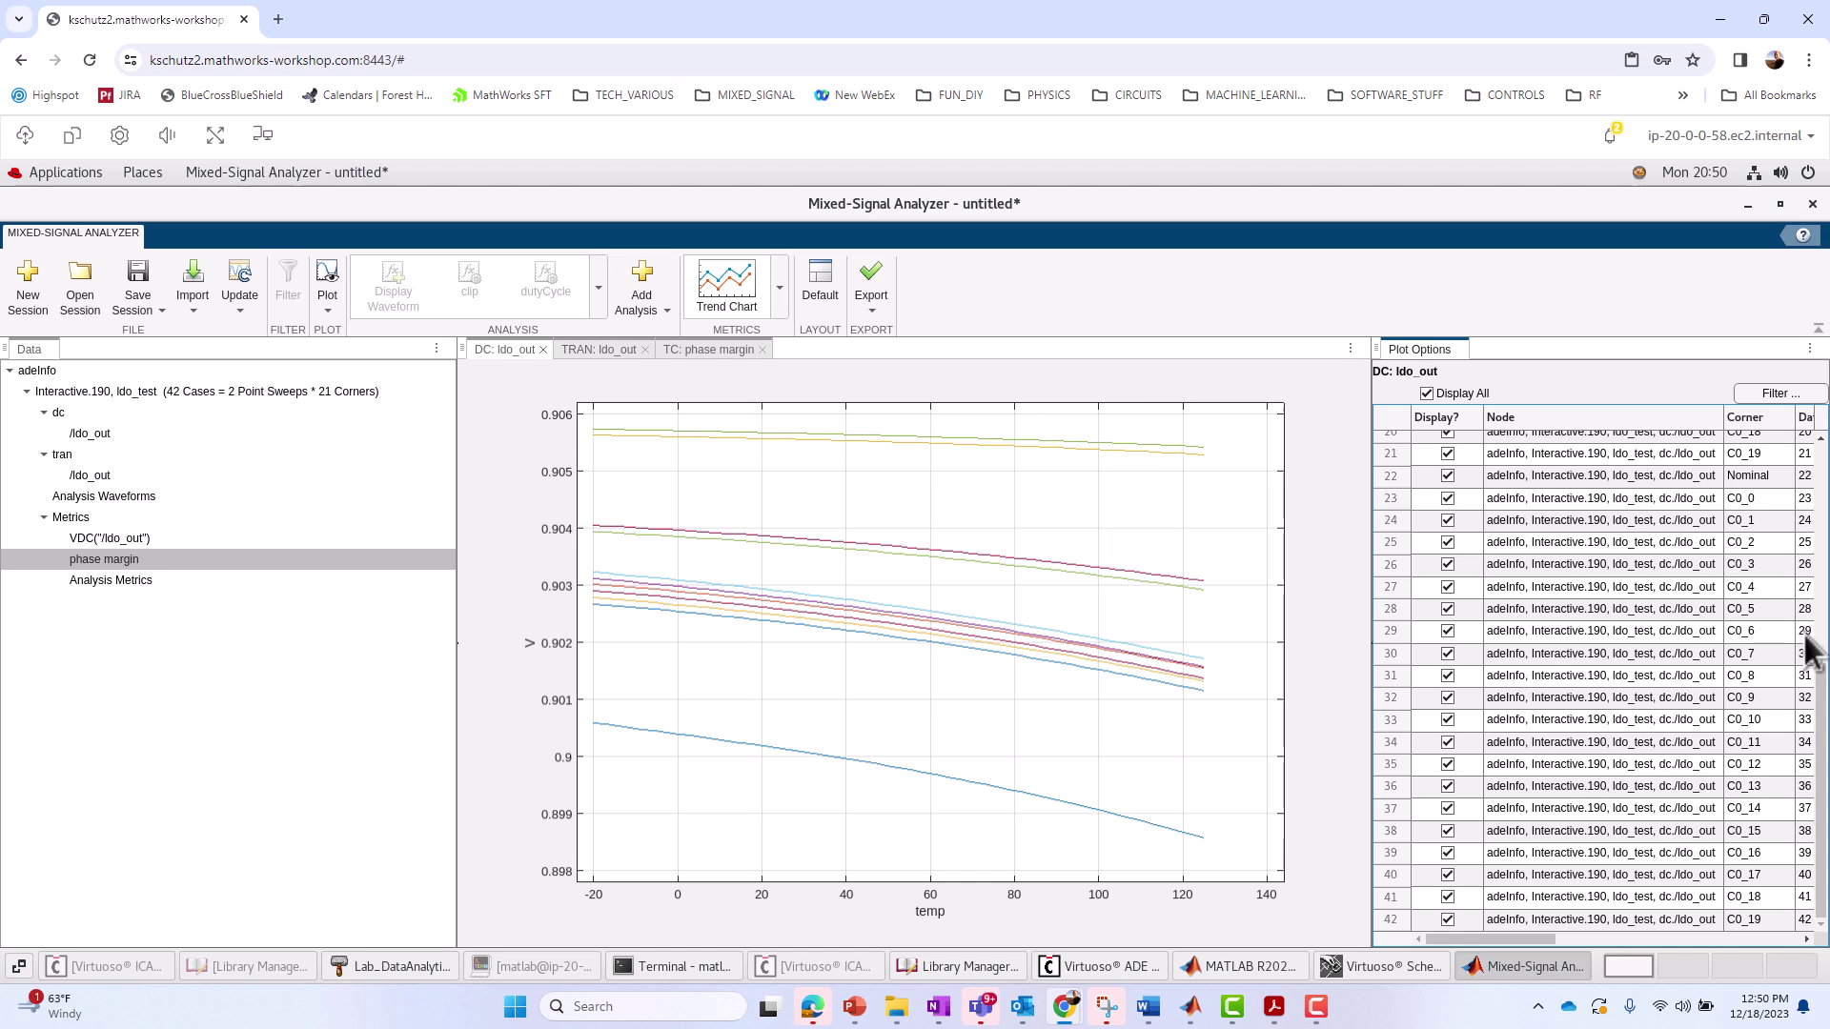
drag(1815, 667, 1817, 476)
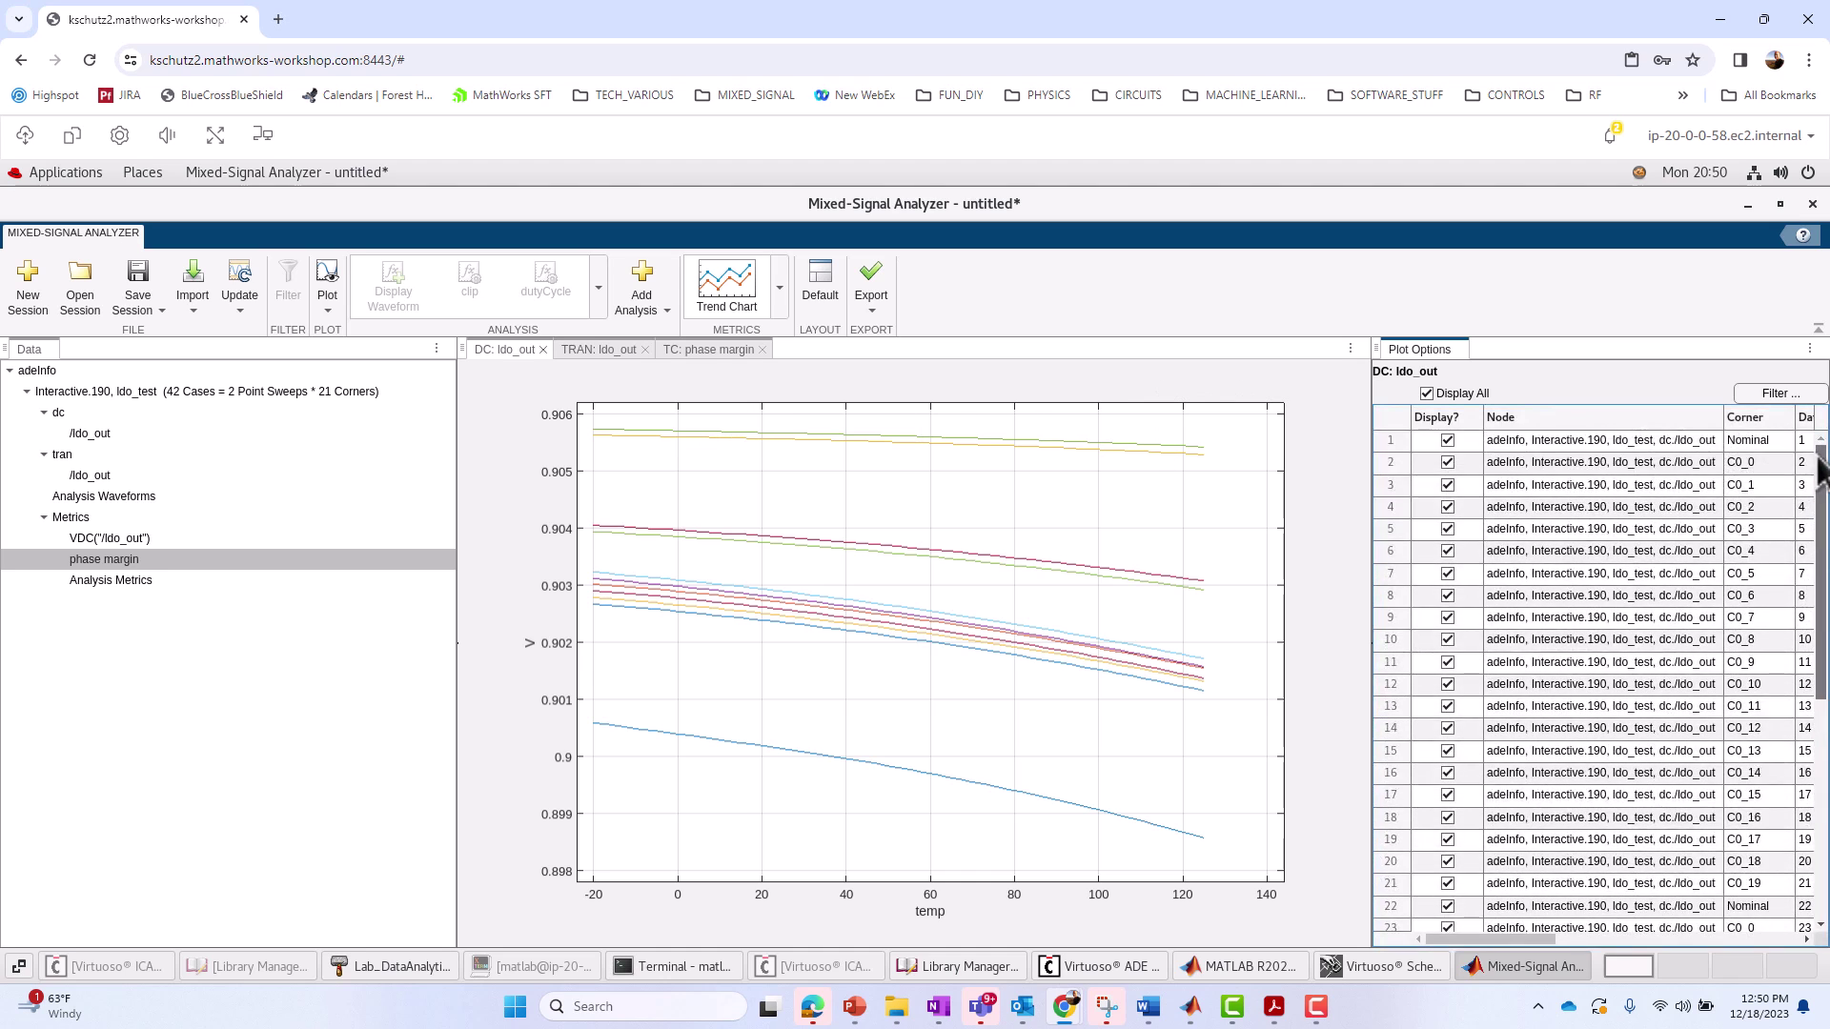
Filter the DC ldo_out plot to vdd 1.2 and temperatures -25 and 125, excluding 1.1 and 27
click(1761, 395)
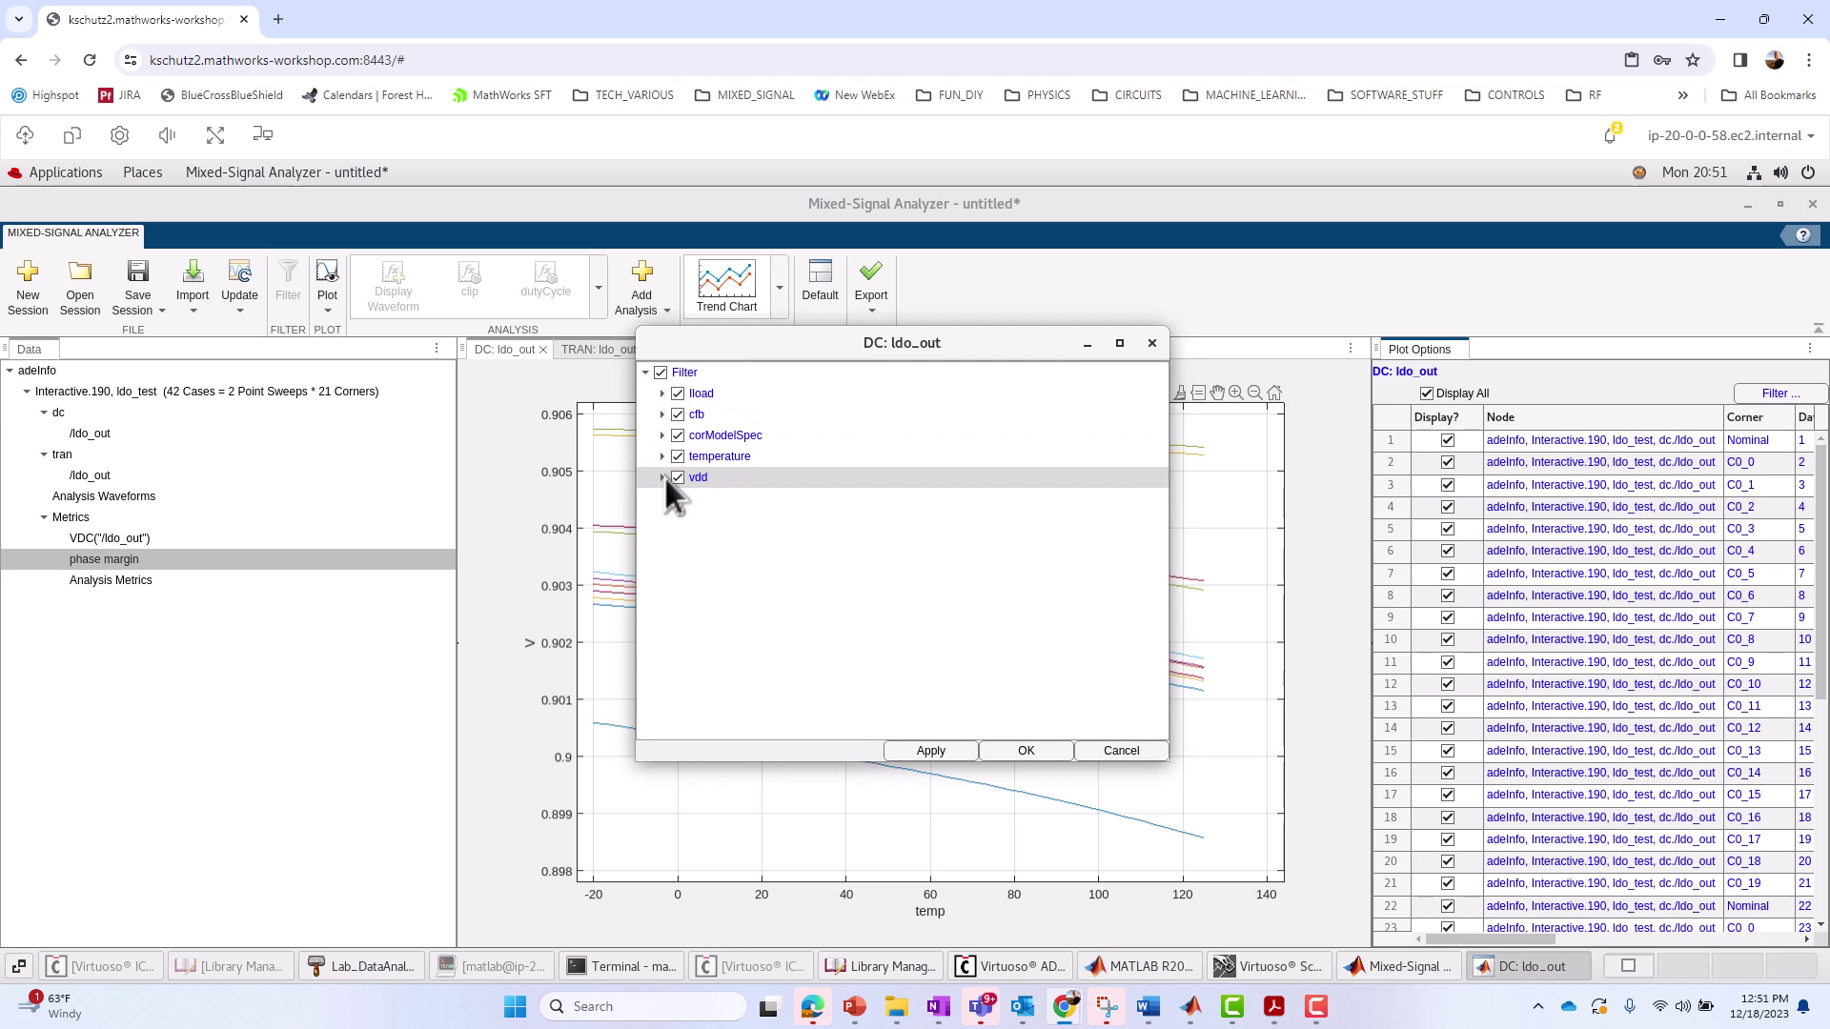
click(662, 477)
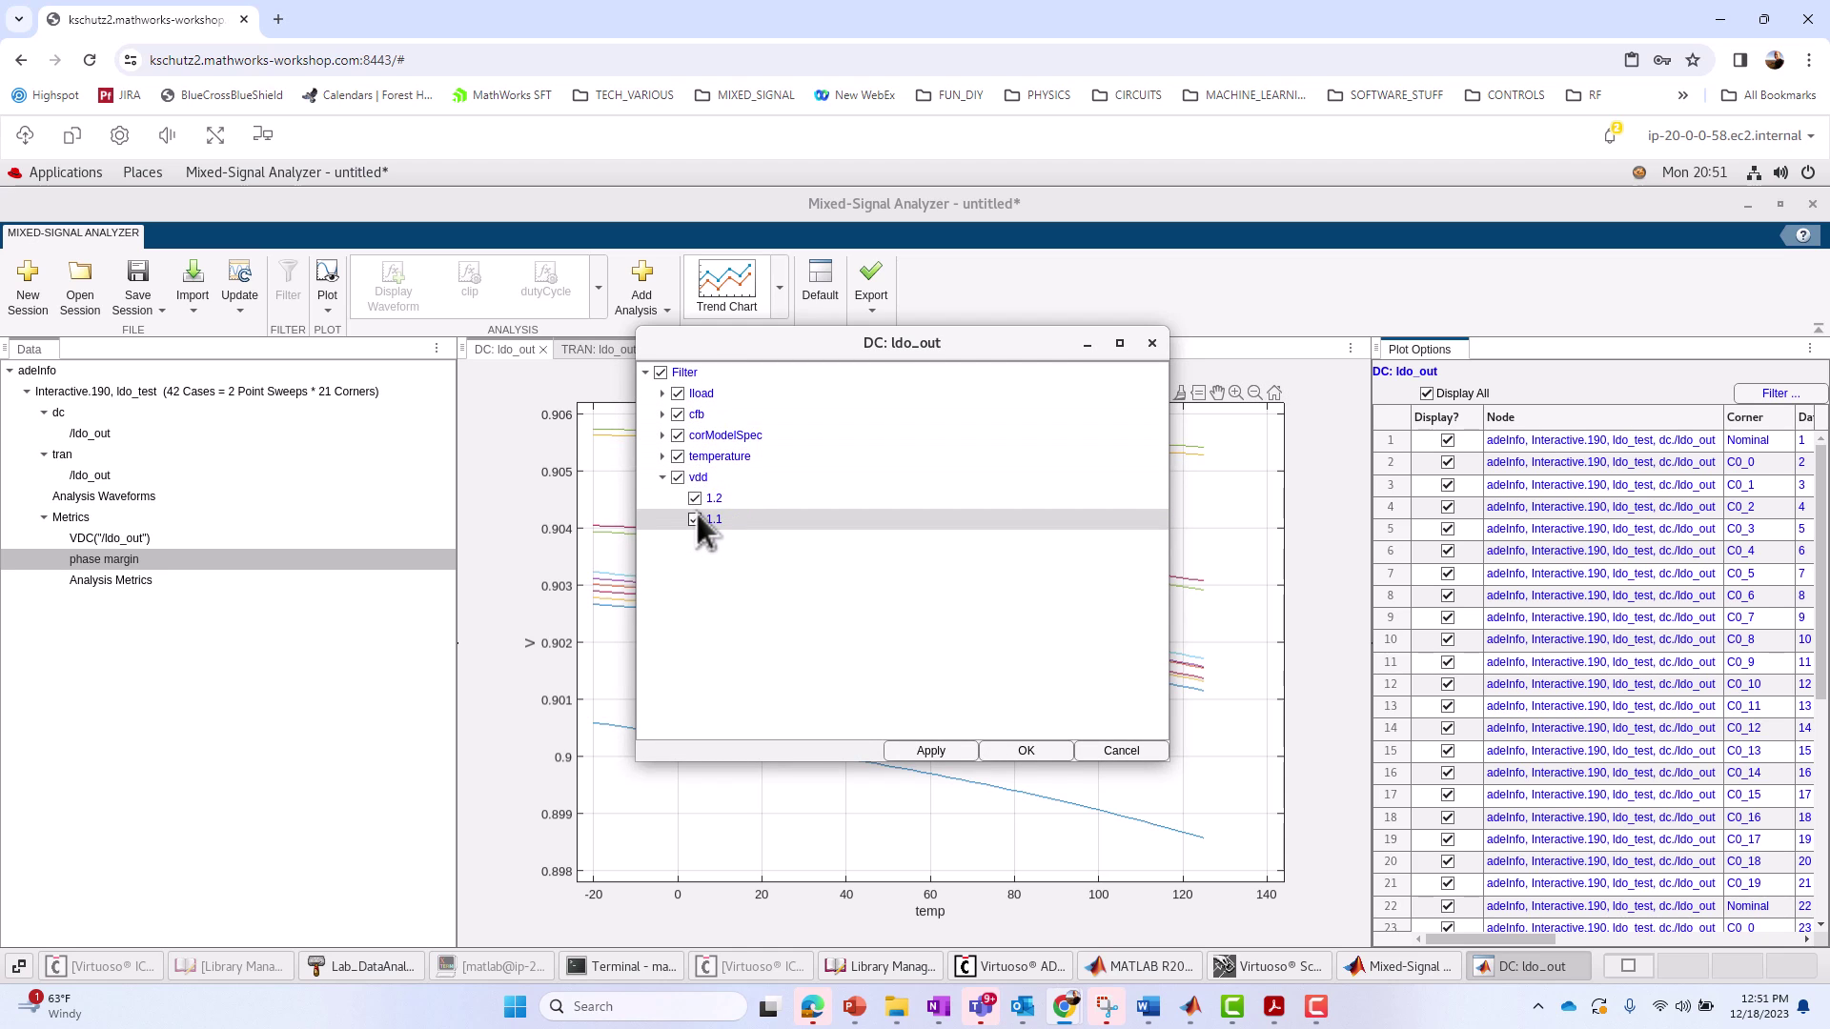
click(694, 518)
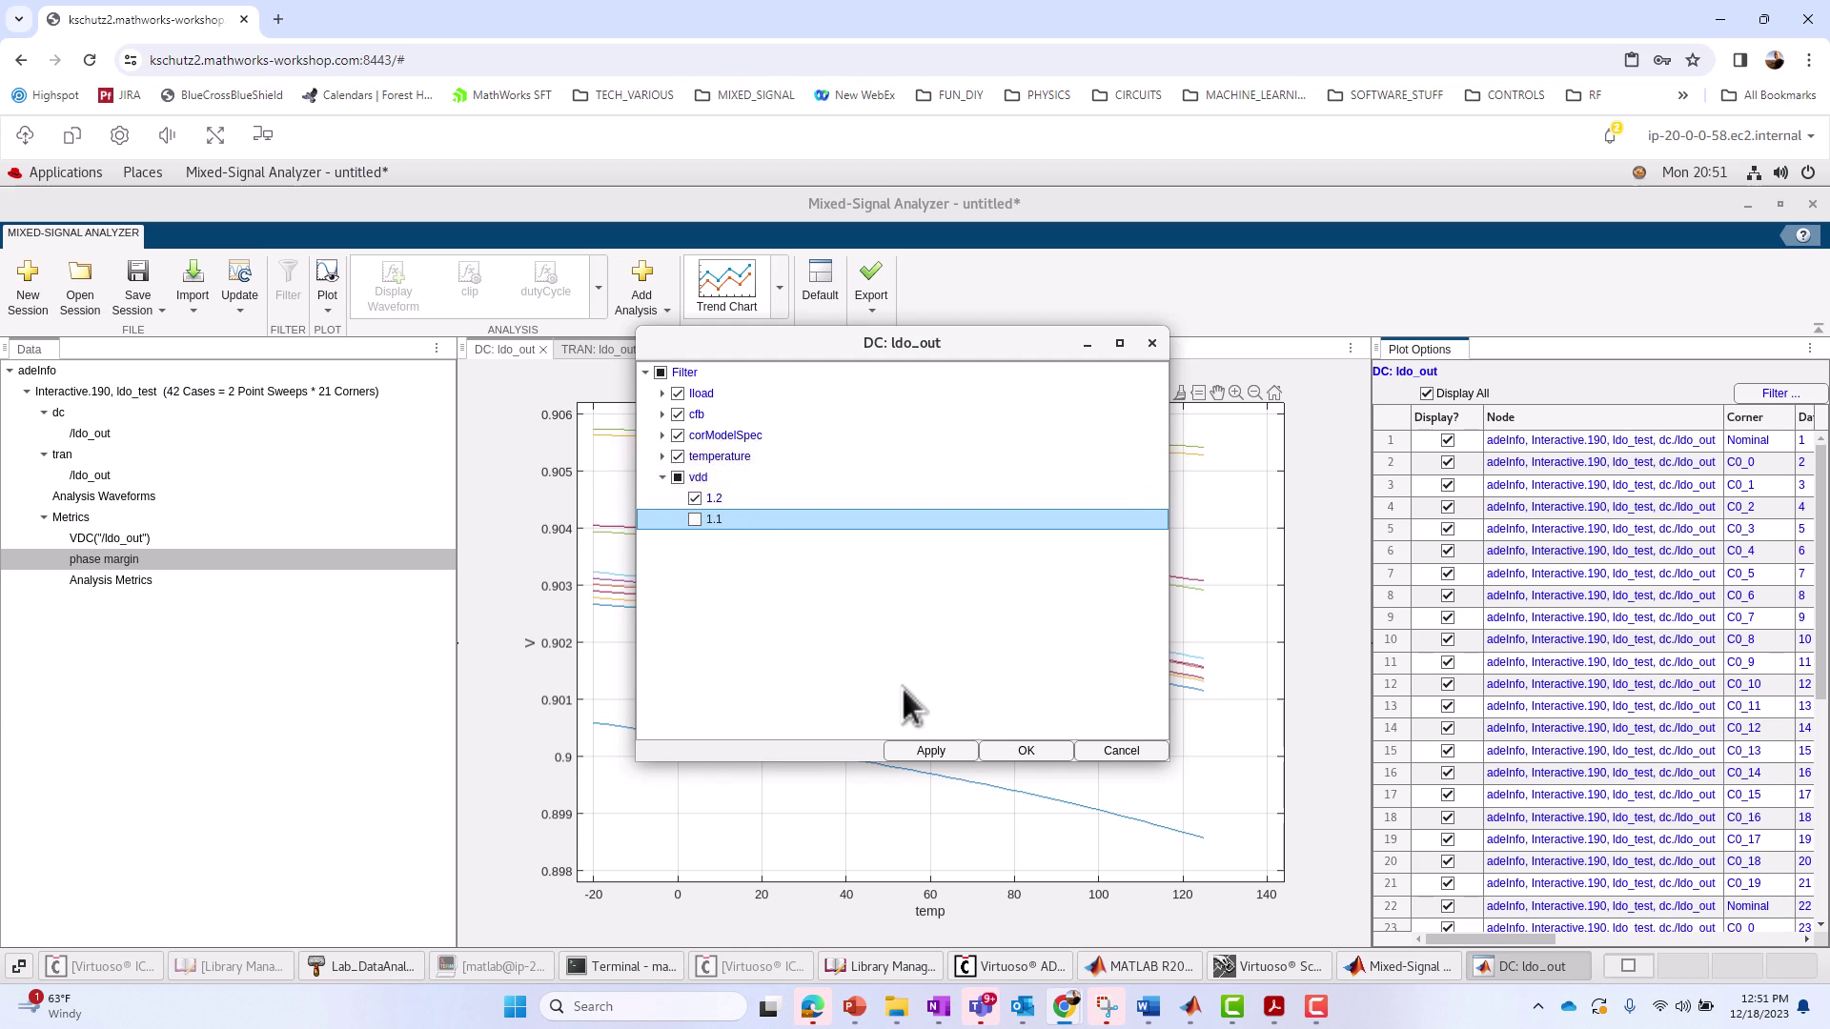
click(937, 751)
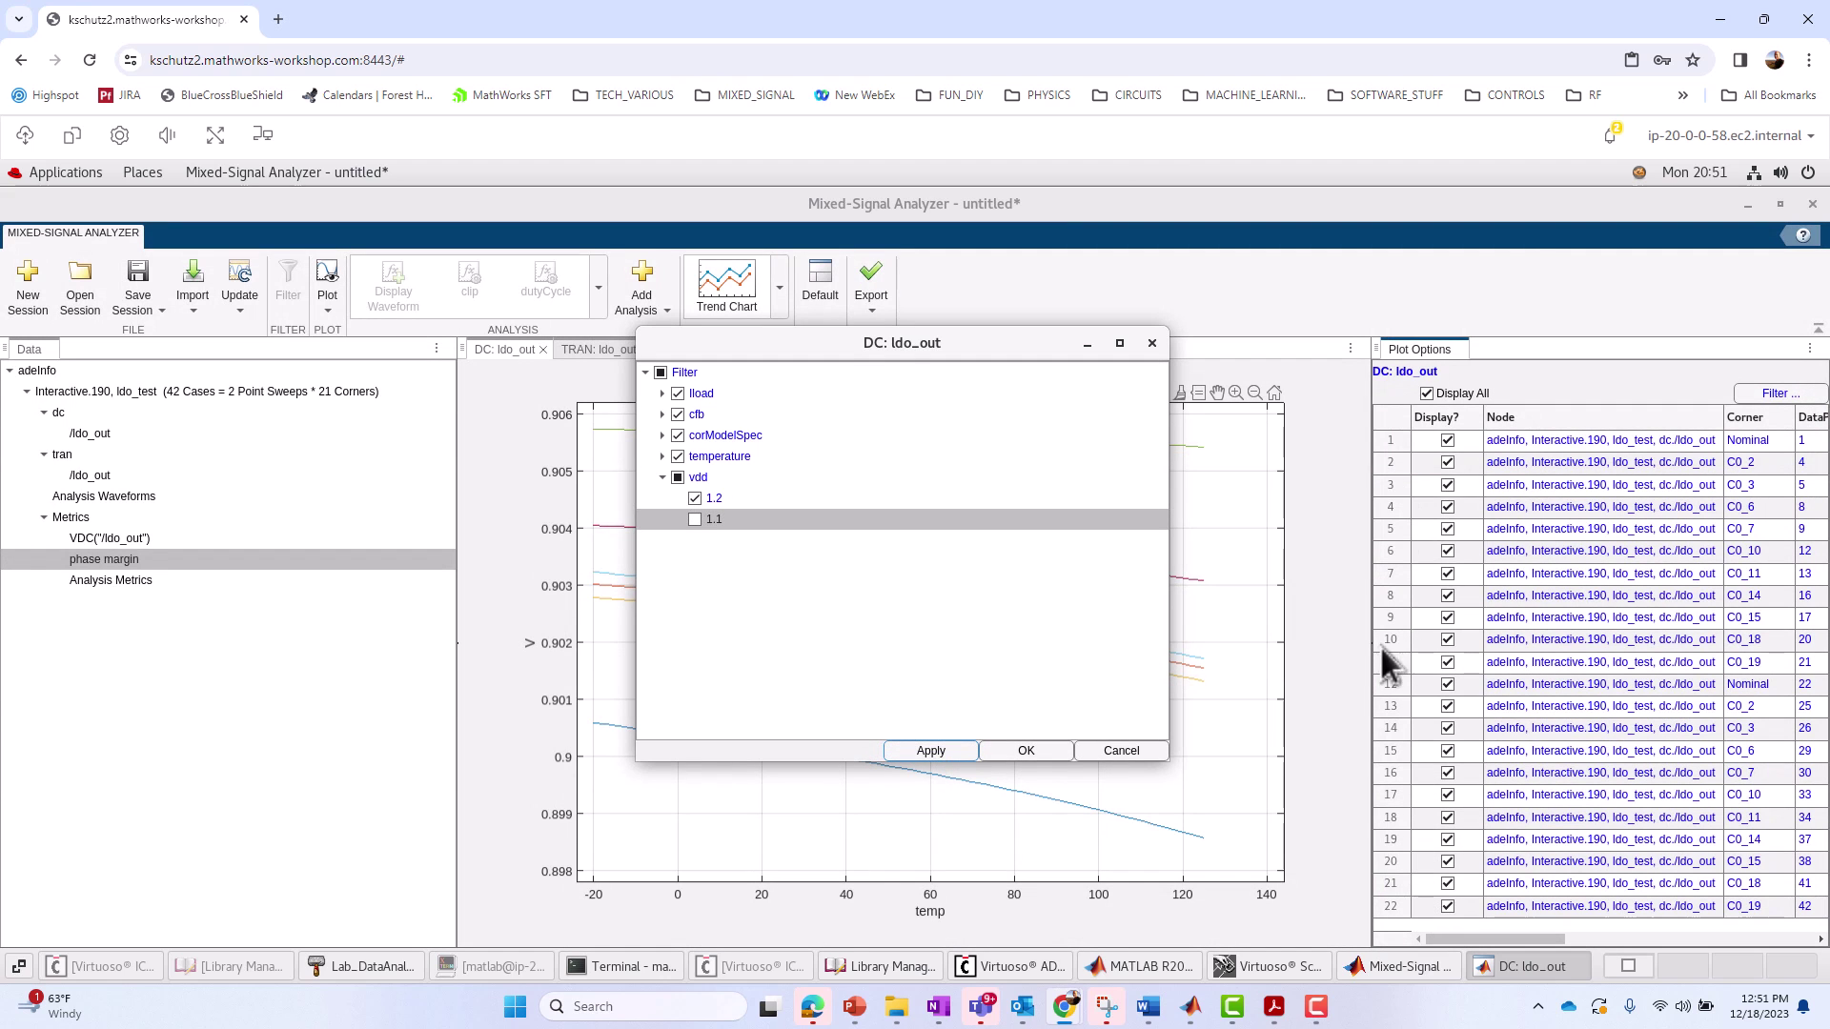
click(662, 456)
click(695, 477)
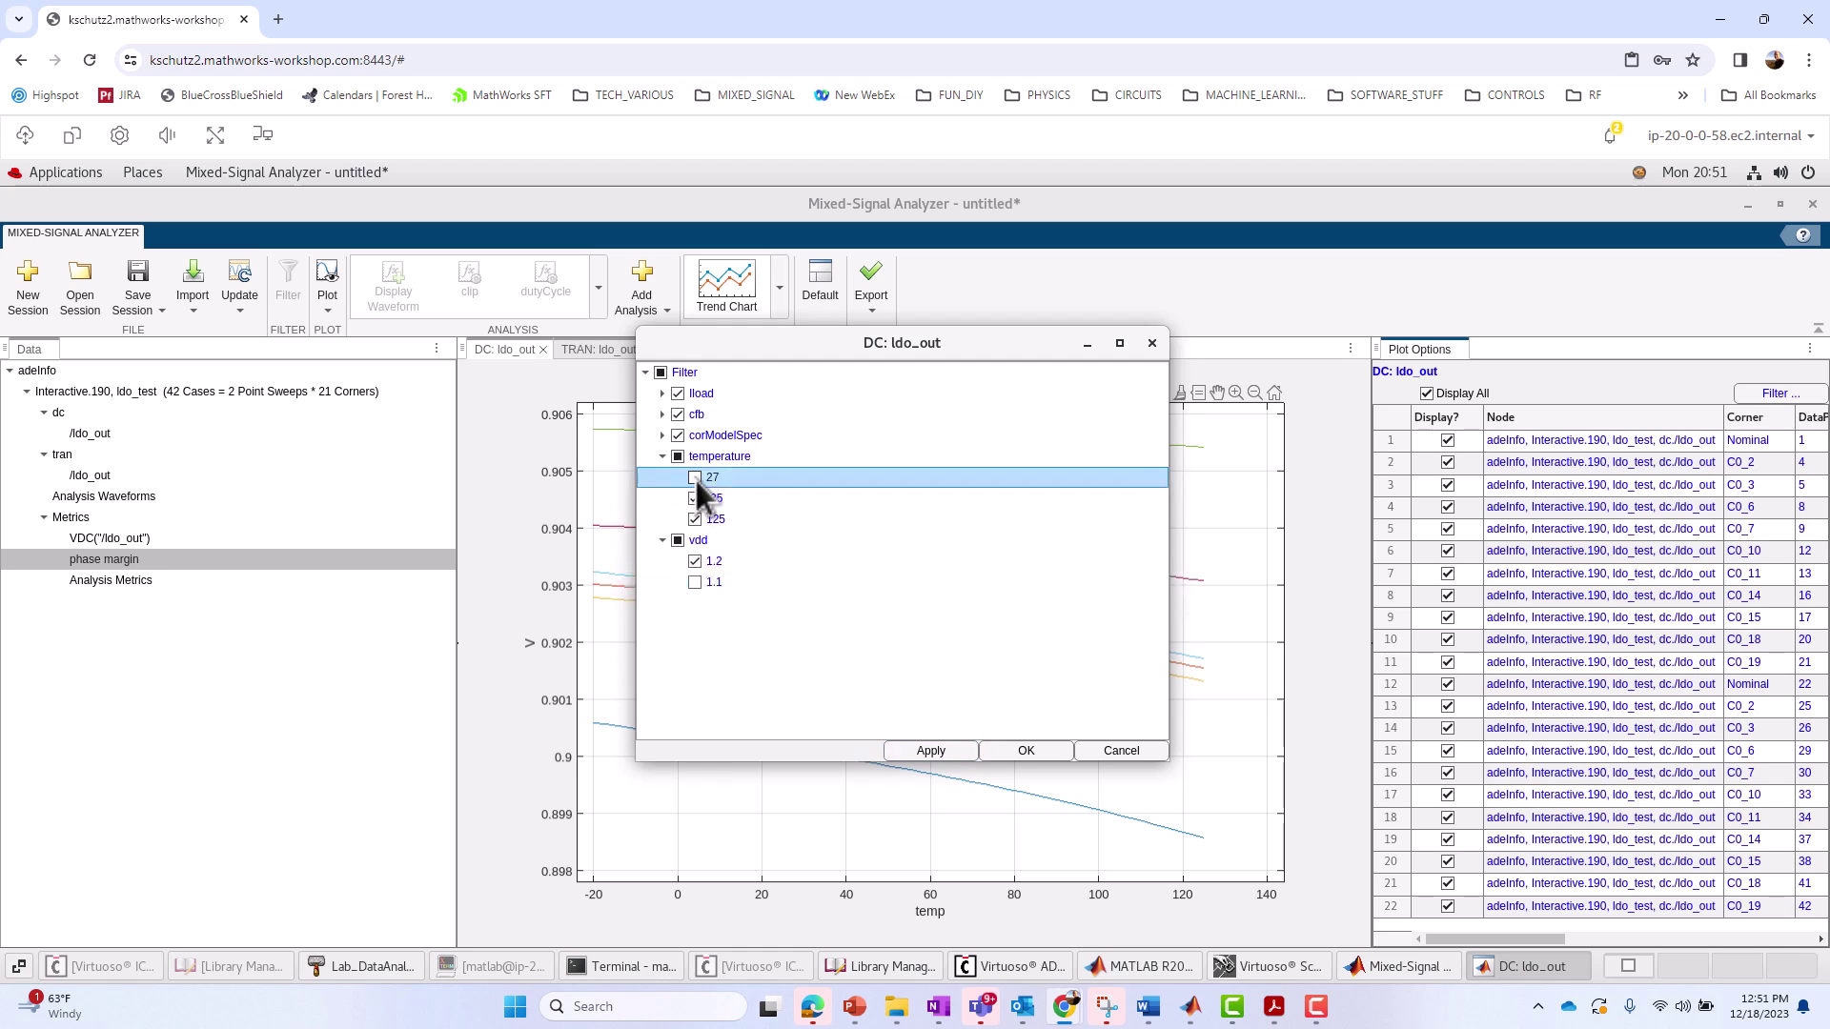
click(930, 751)
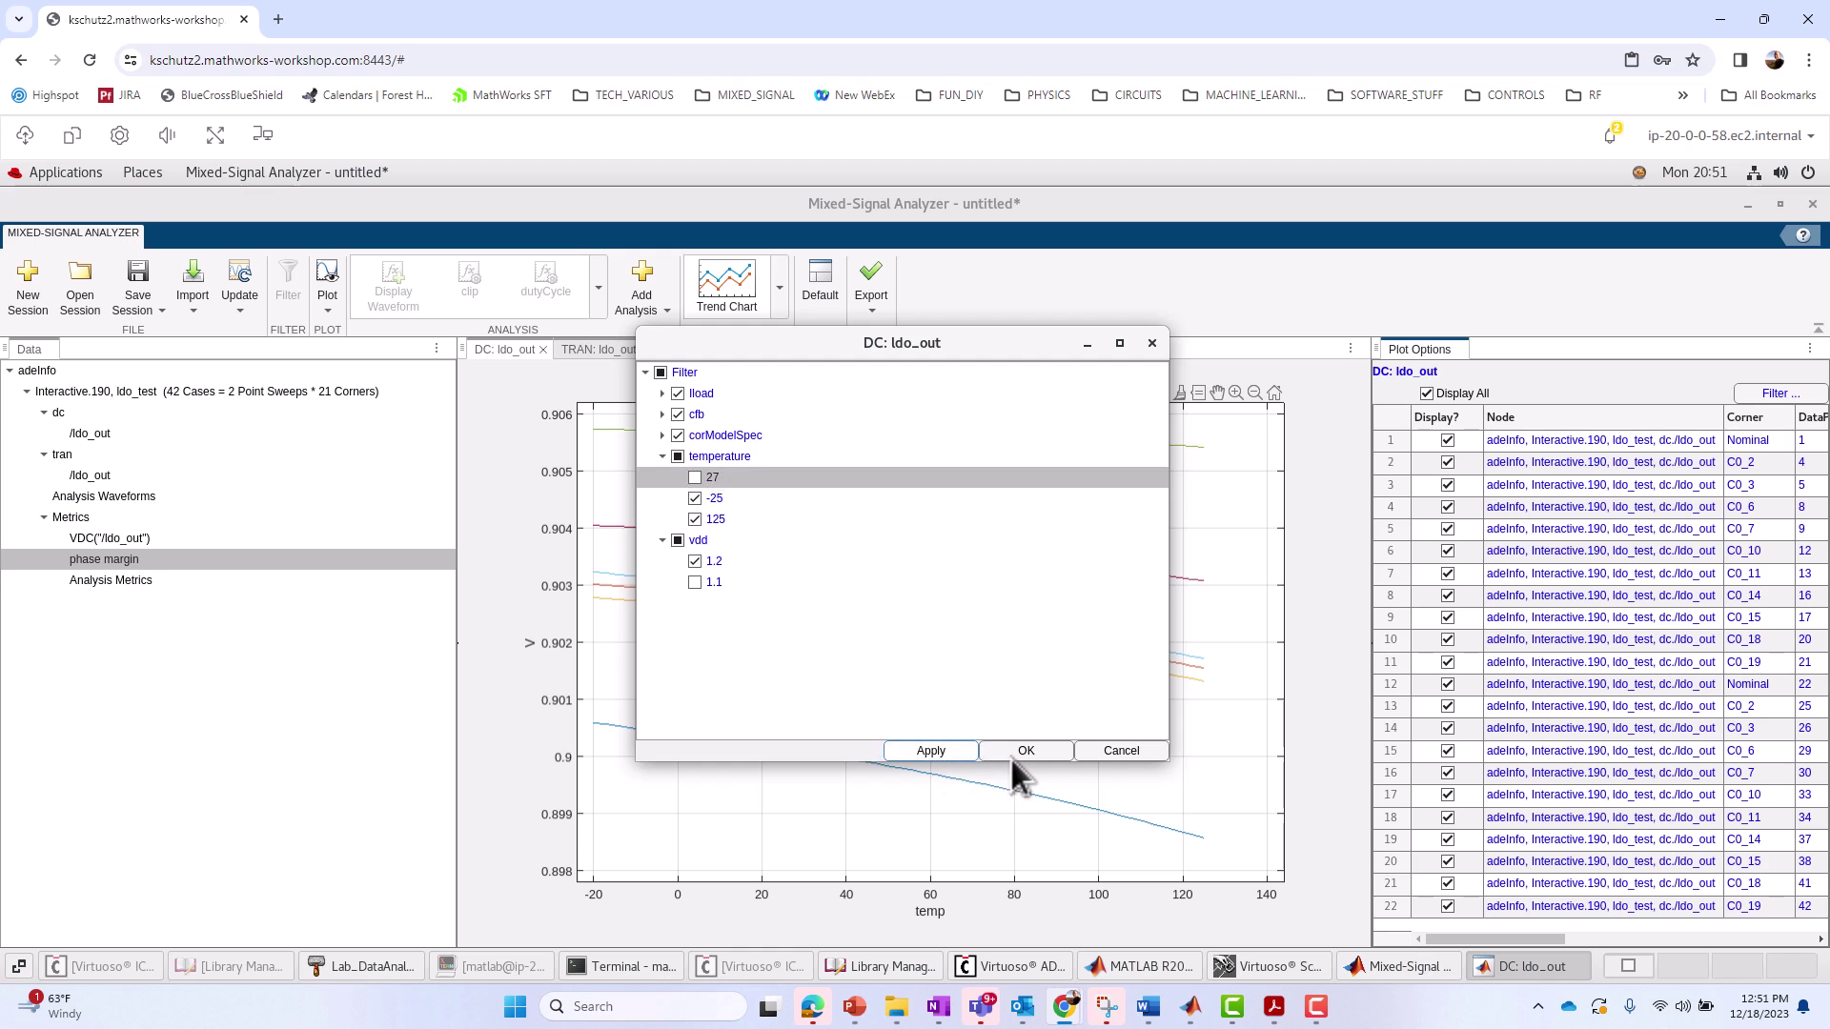
click(1031, 751)
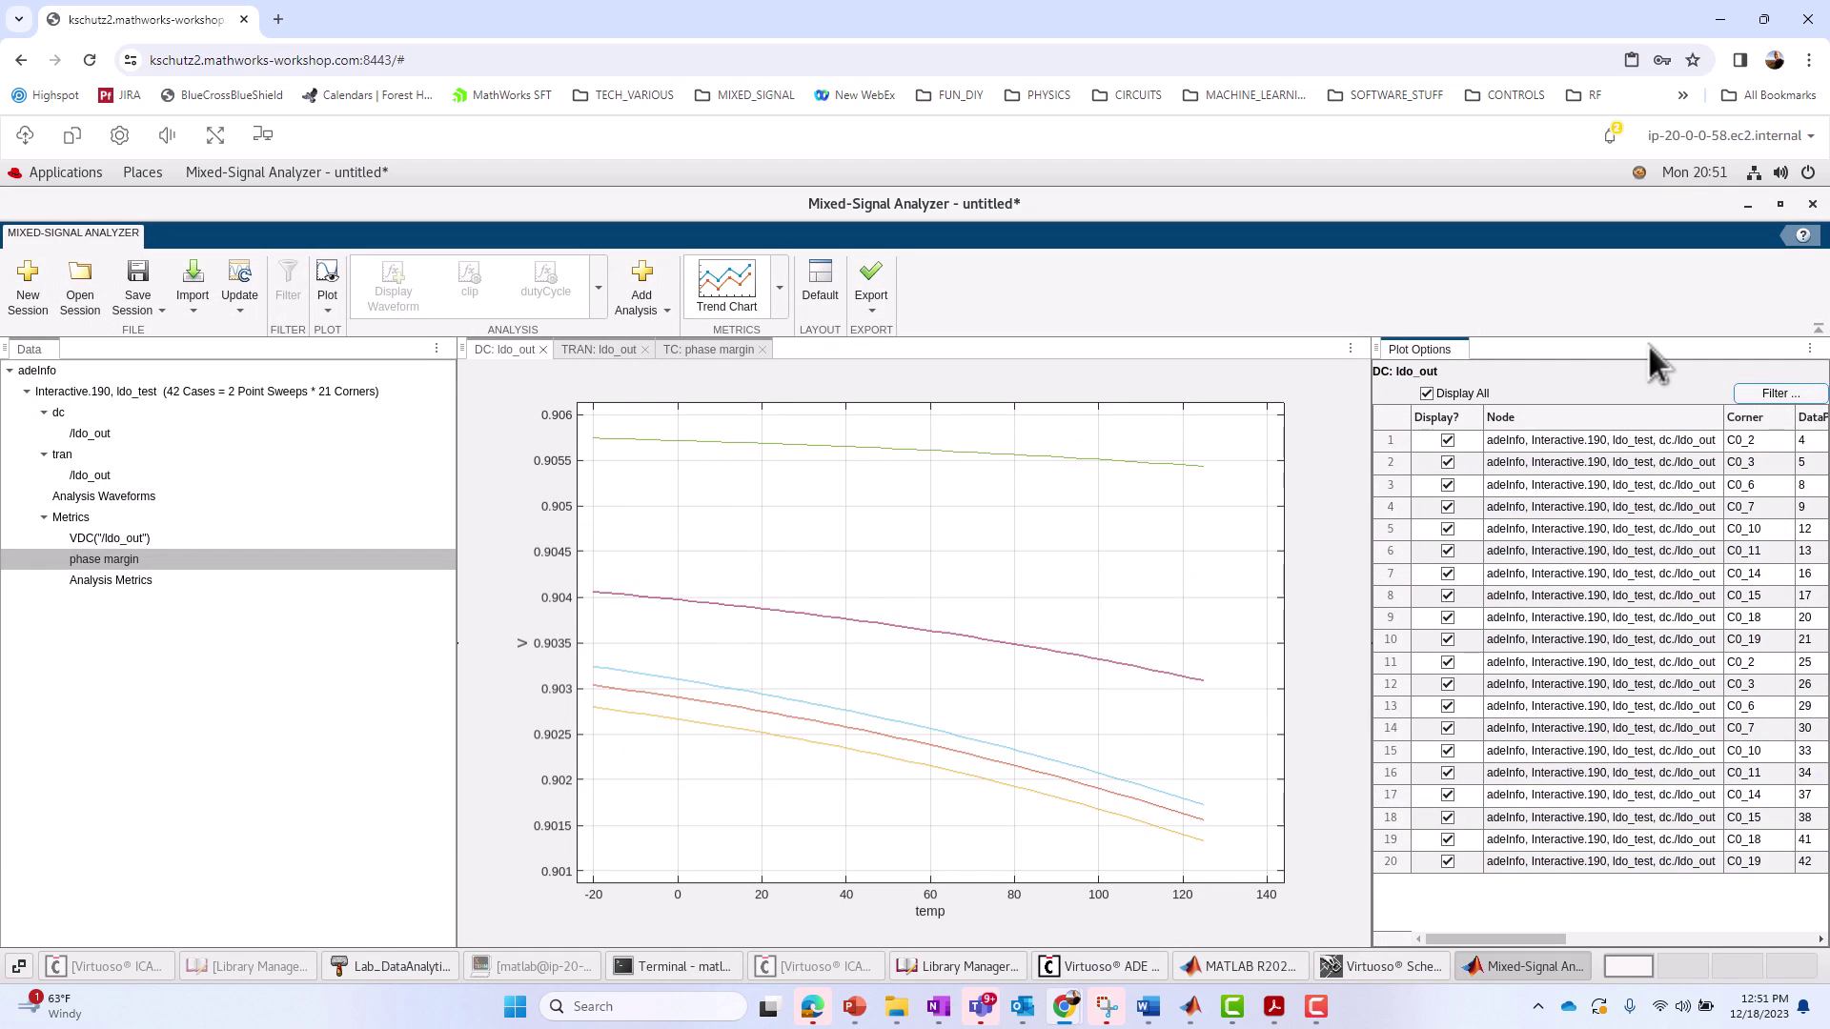
Exclude the cfb 20f cases so only the ten cfb 25f curves remain
click(1746, 395)
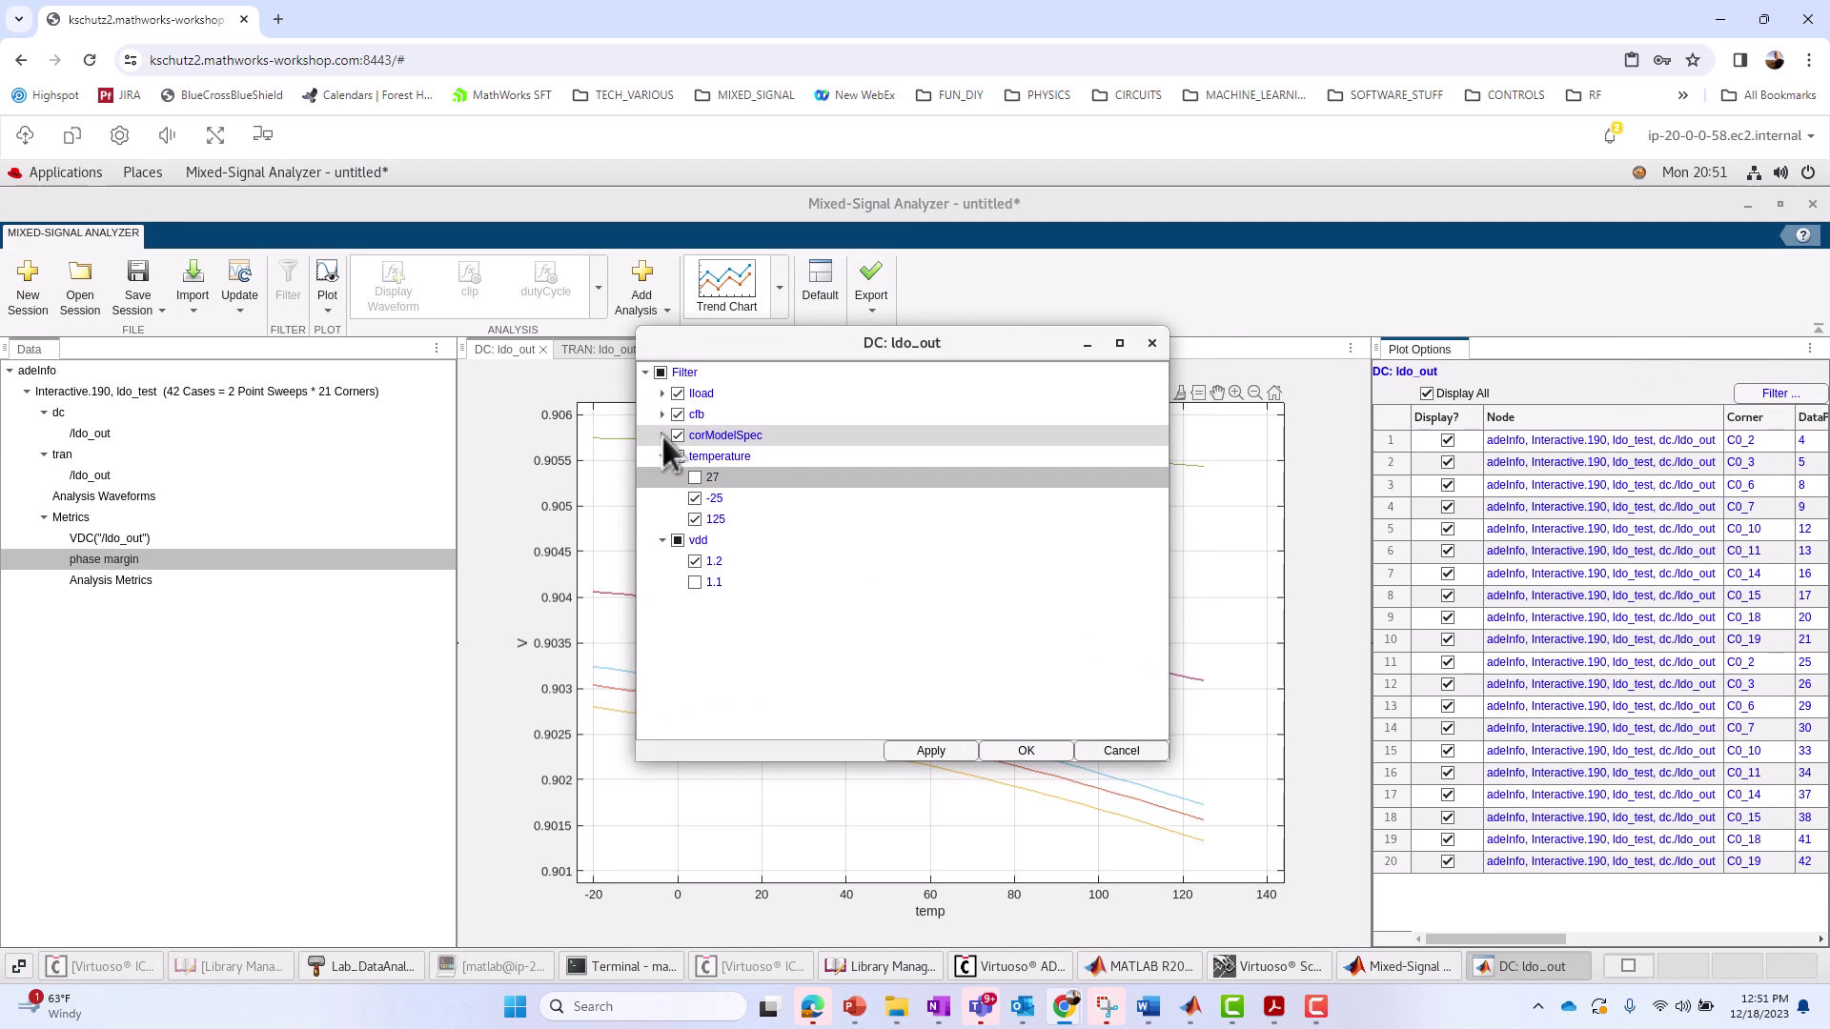
click(662, 414)
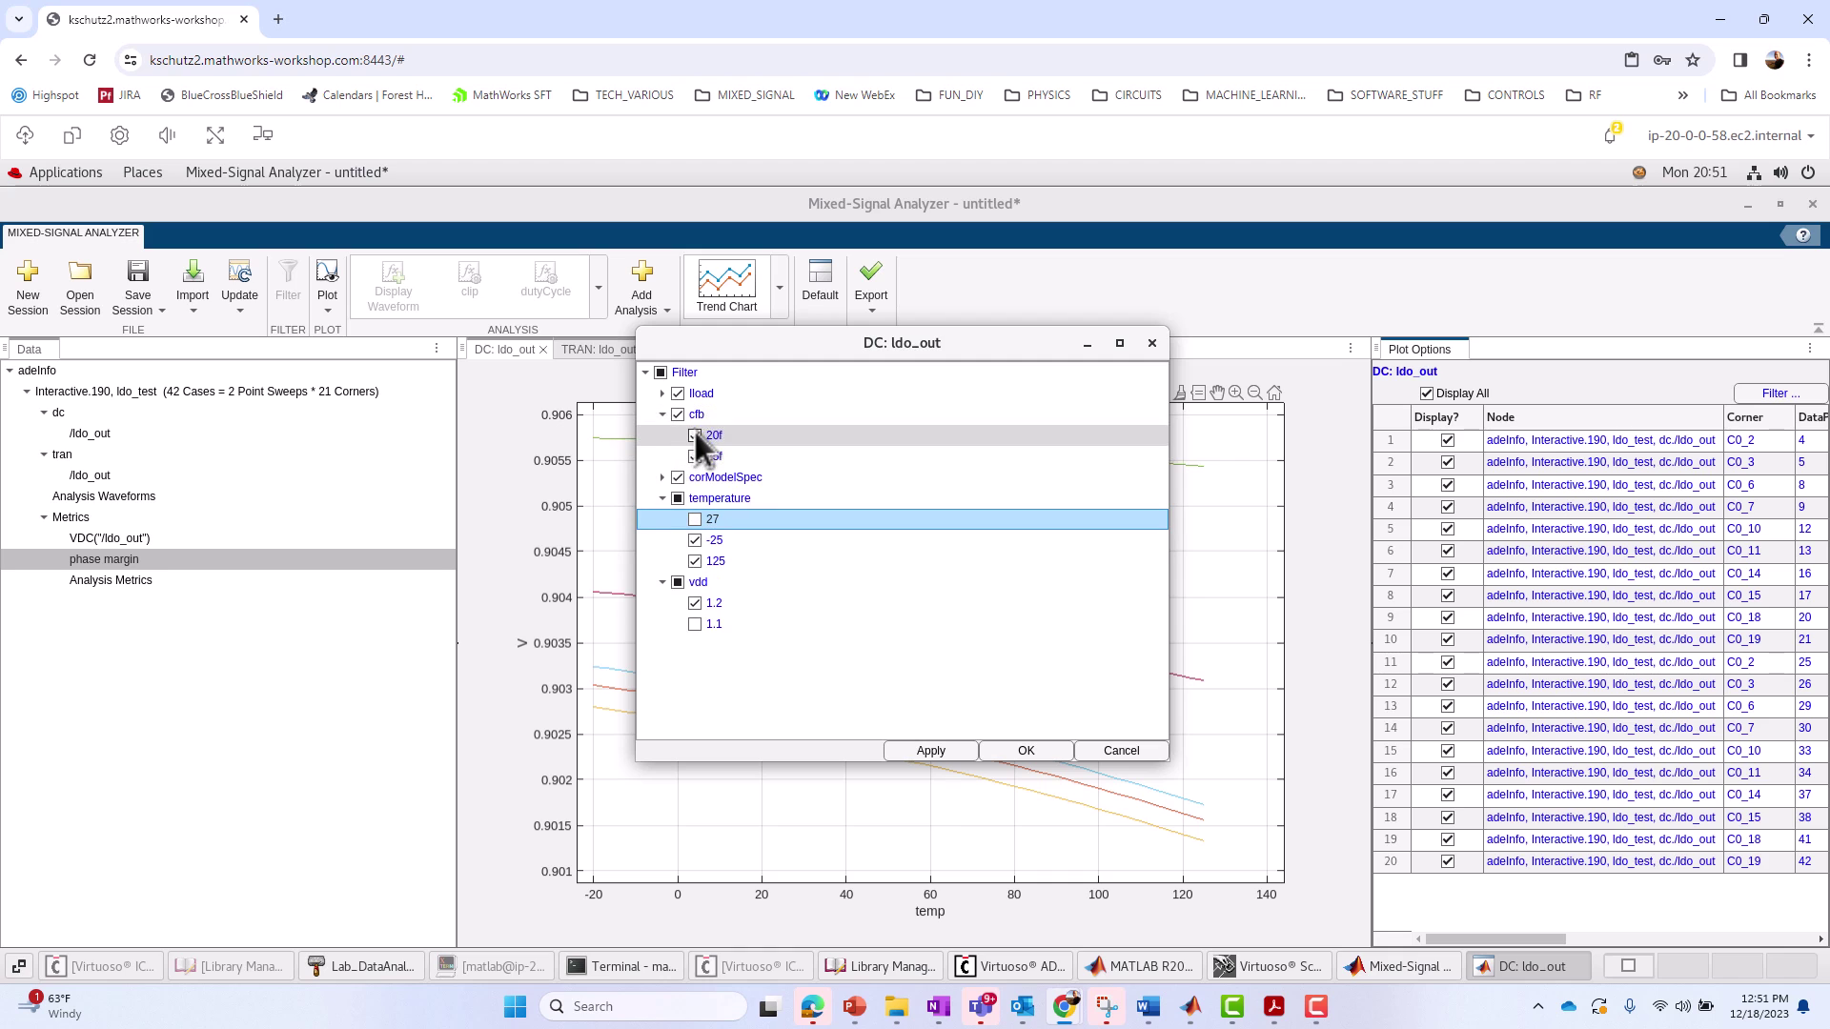
click(694, 437)
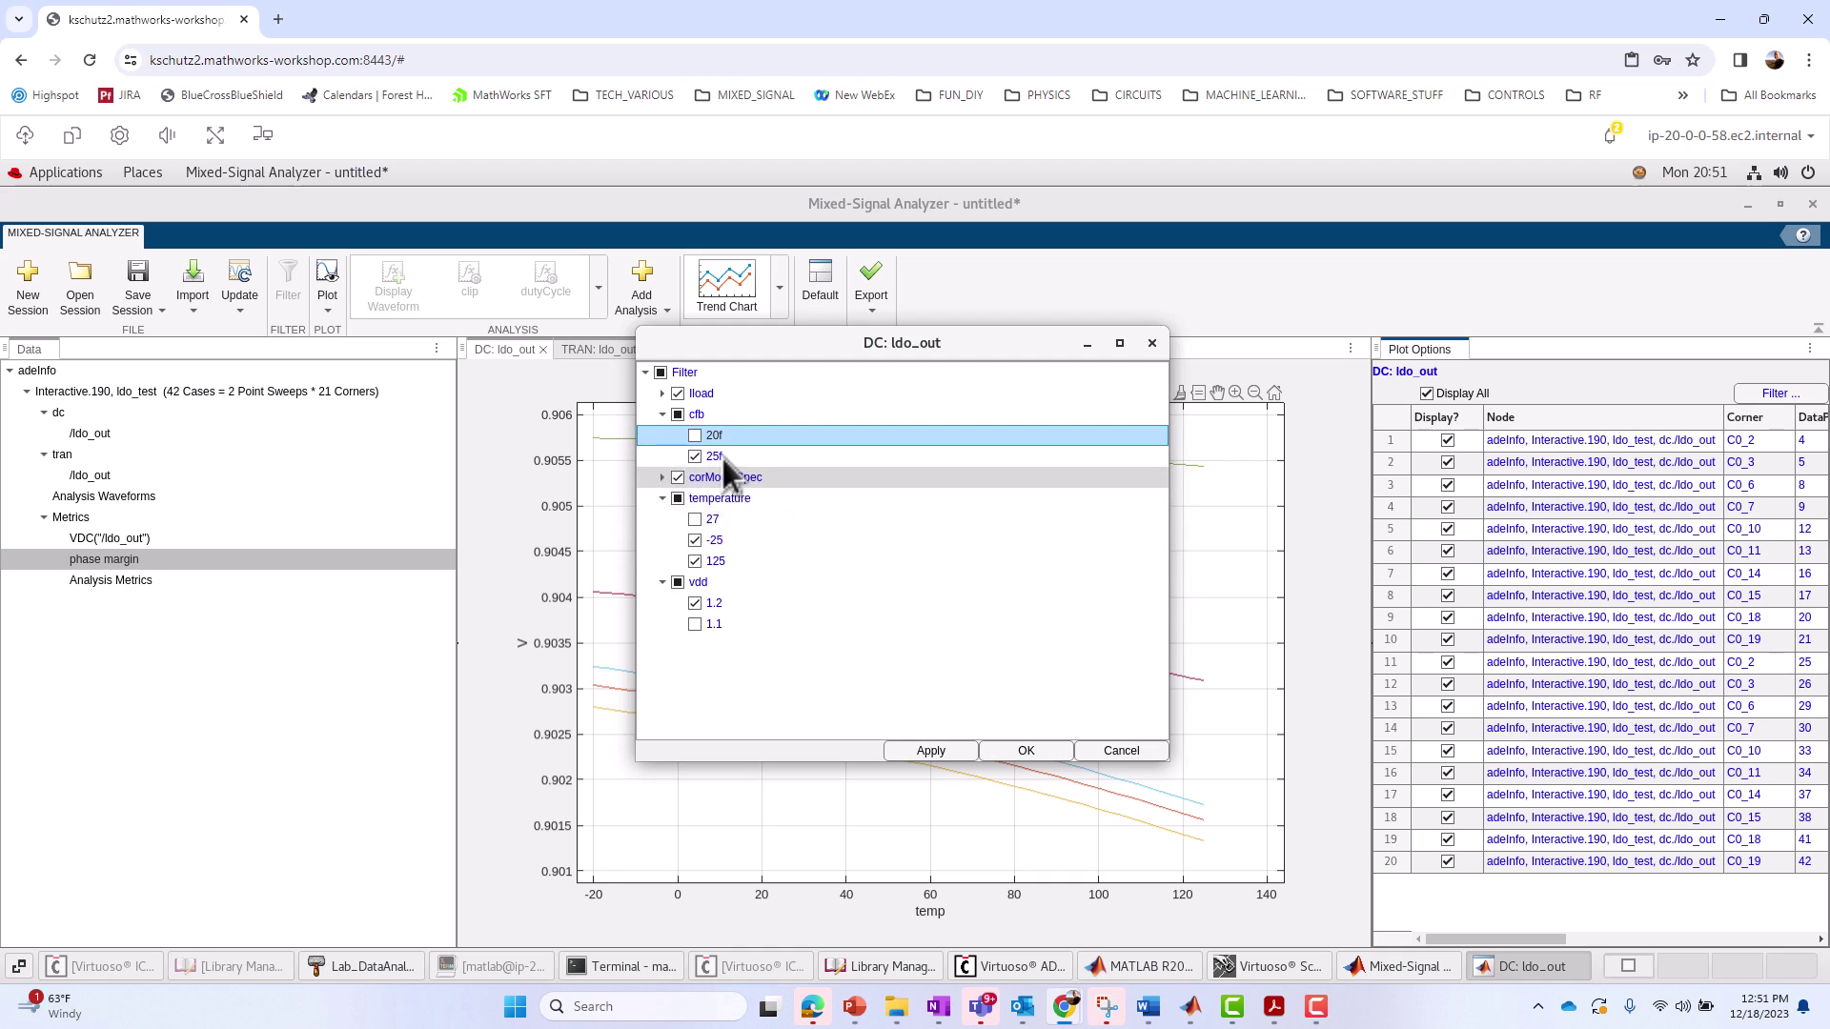
click(947, 753)
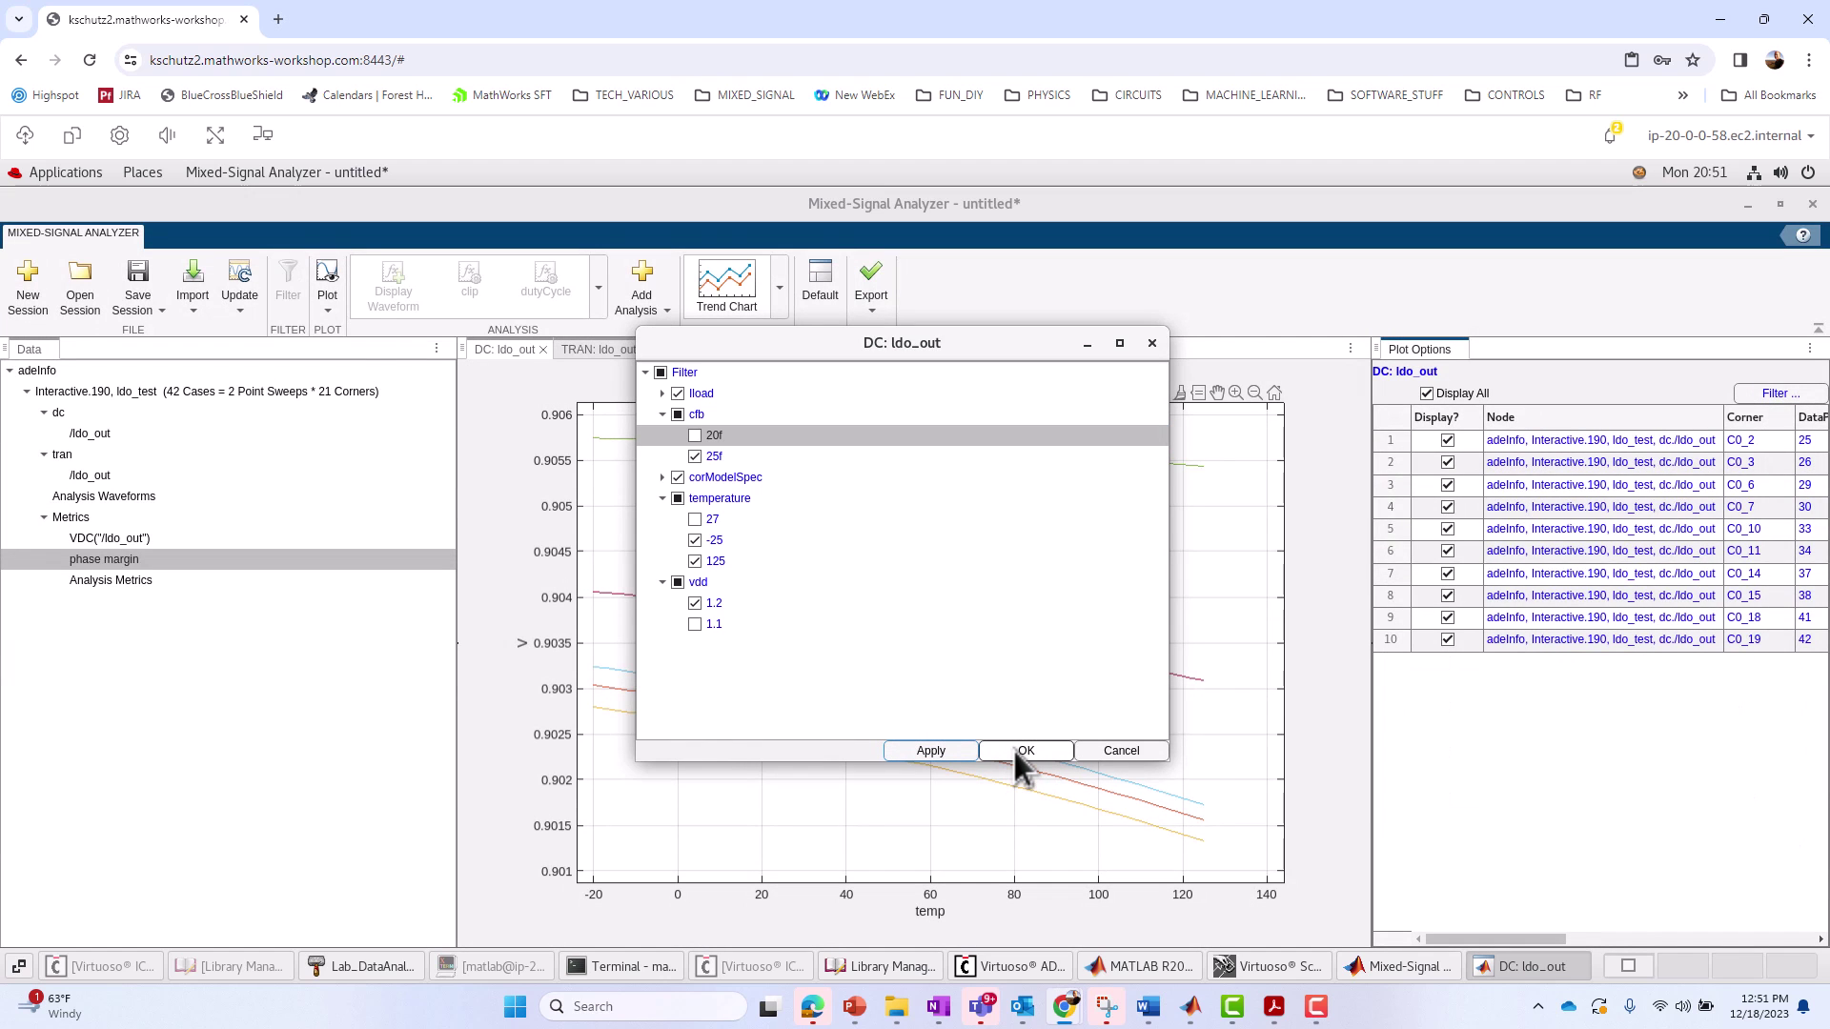
click(1014, 751)
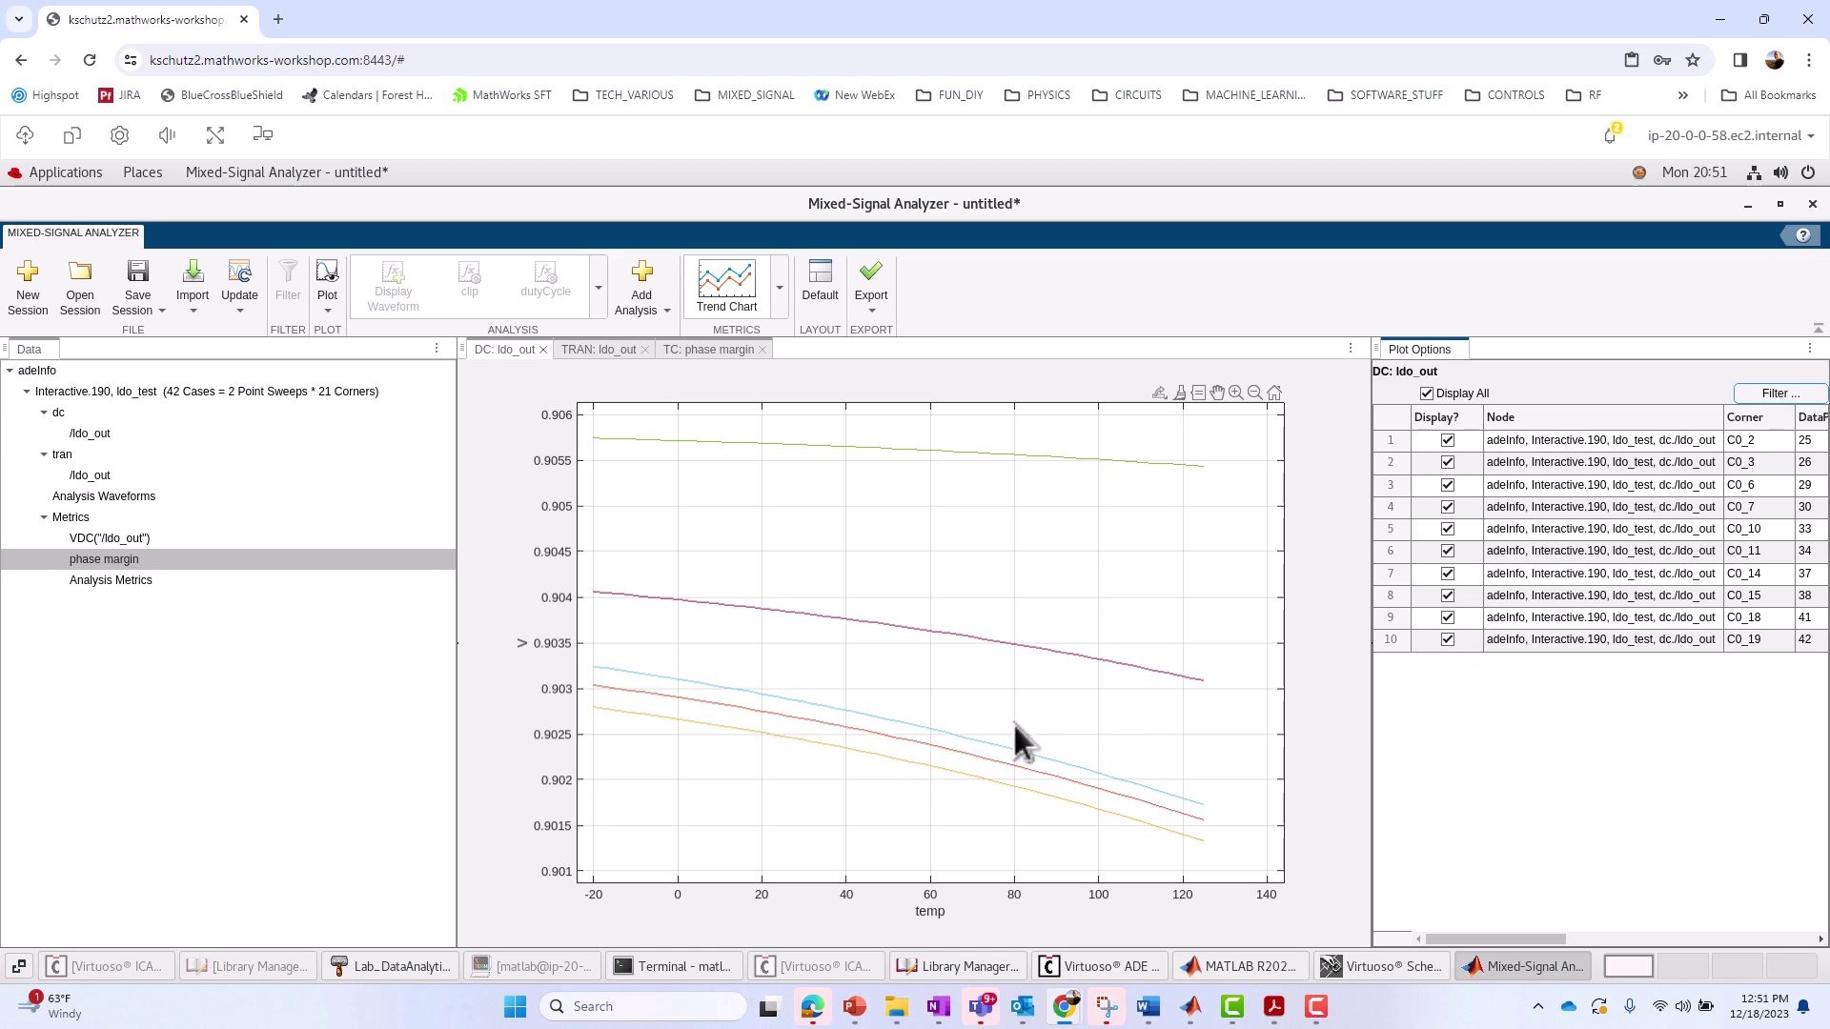
Highlight the lowest yellow curve as corner C0_15 and read its sweep values and phase margin
click(760, 733)
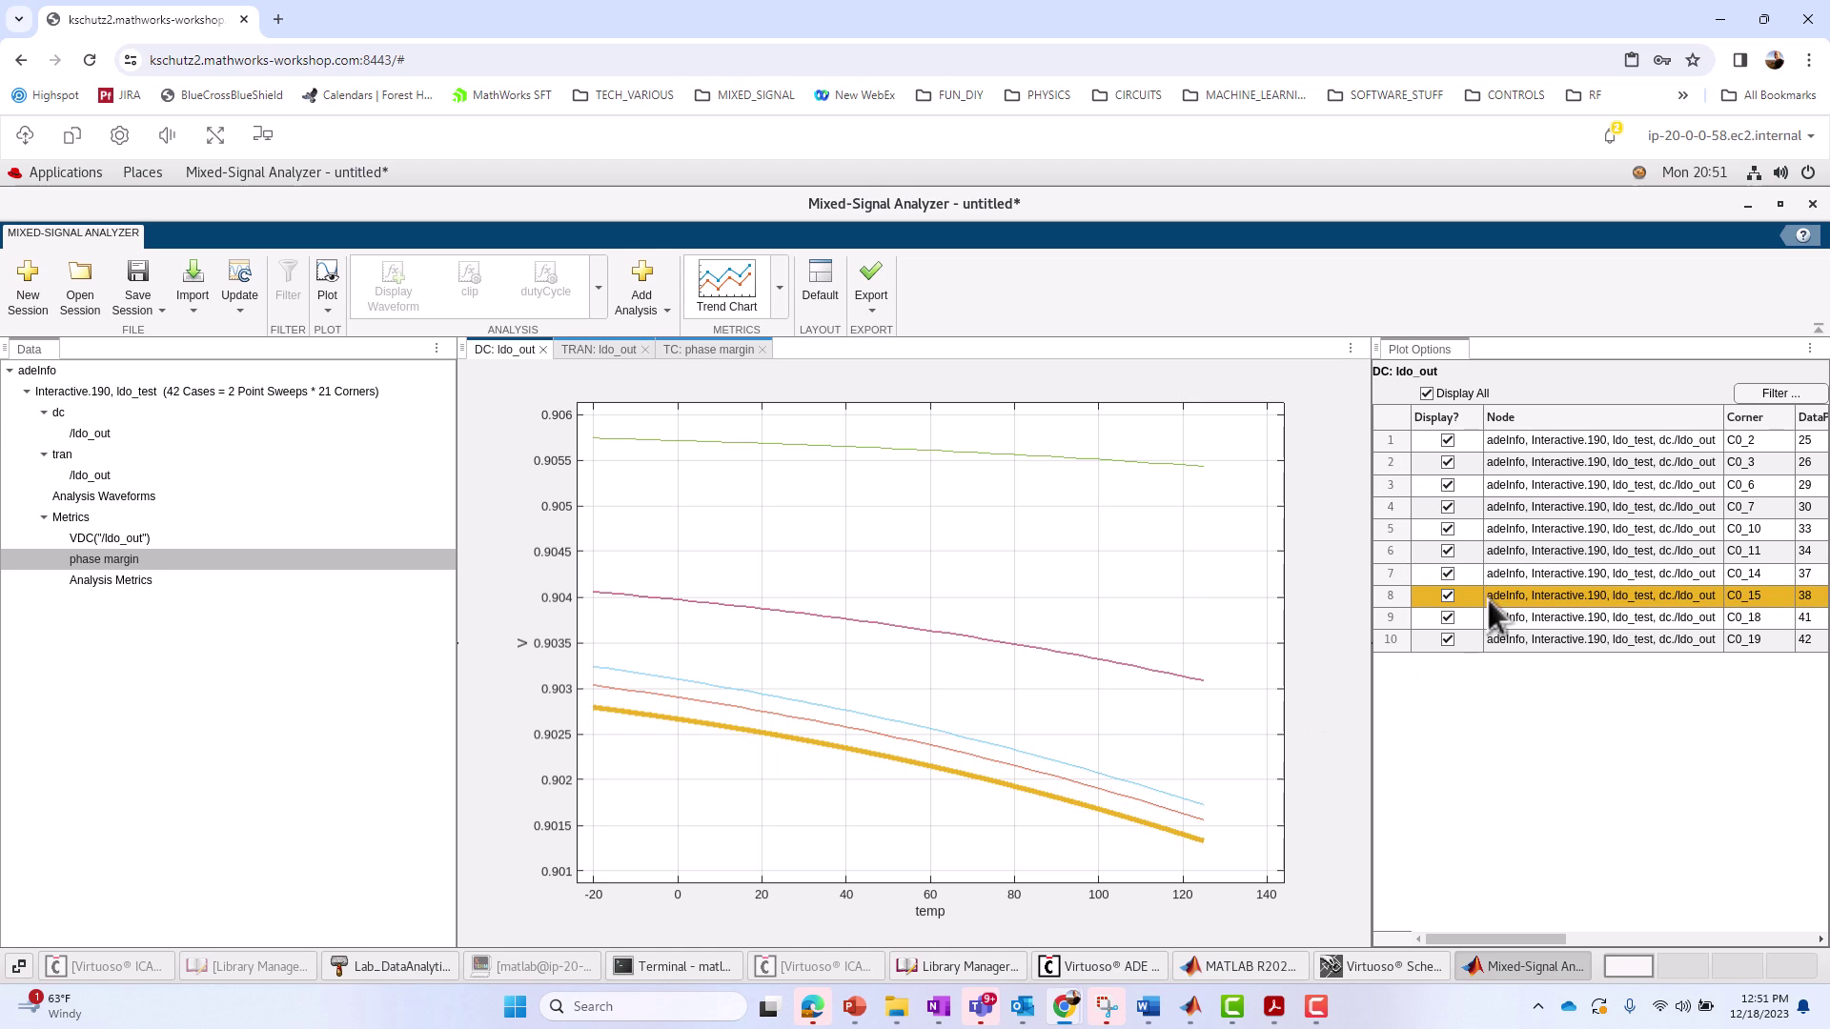
drag(1525, 941, 1659, 942)
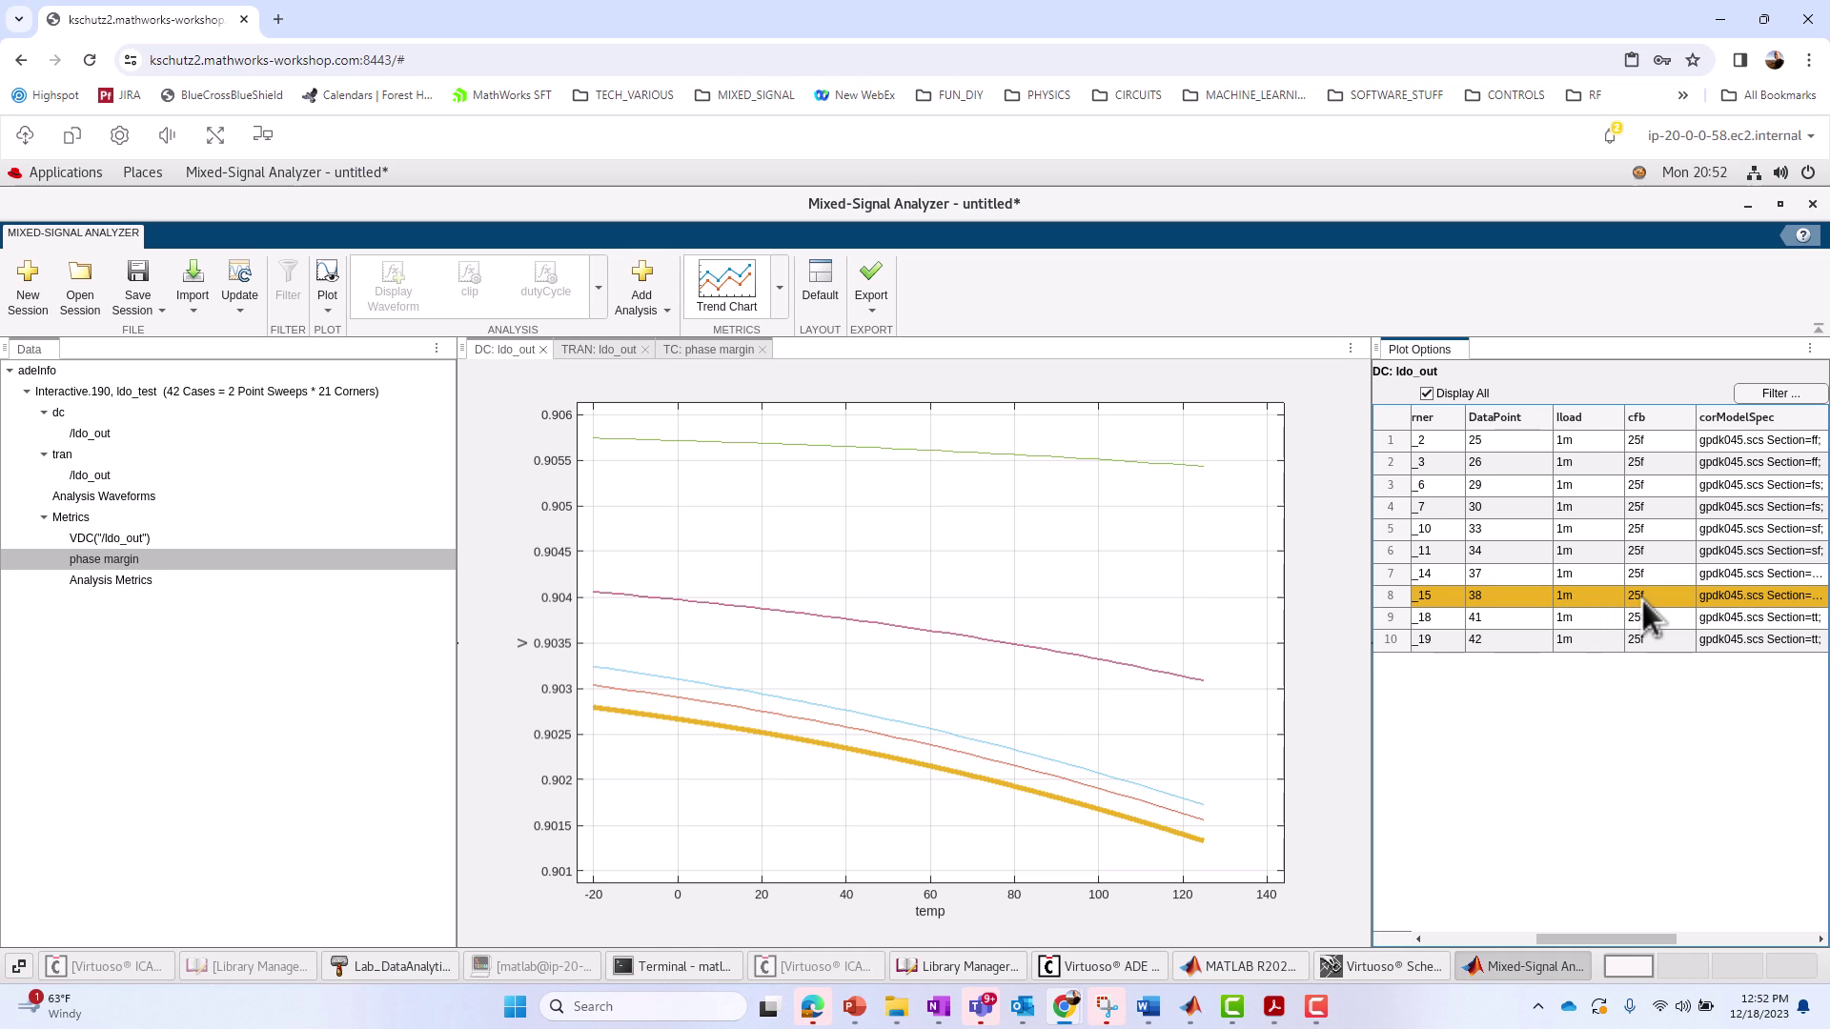
drag(1589, 940, 1763, 939)
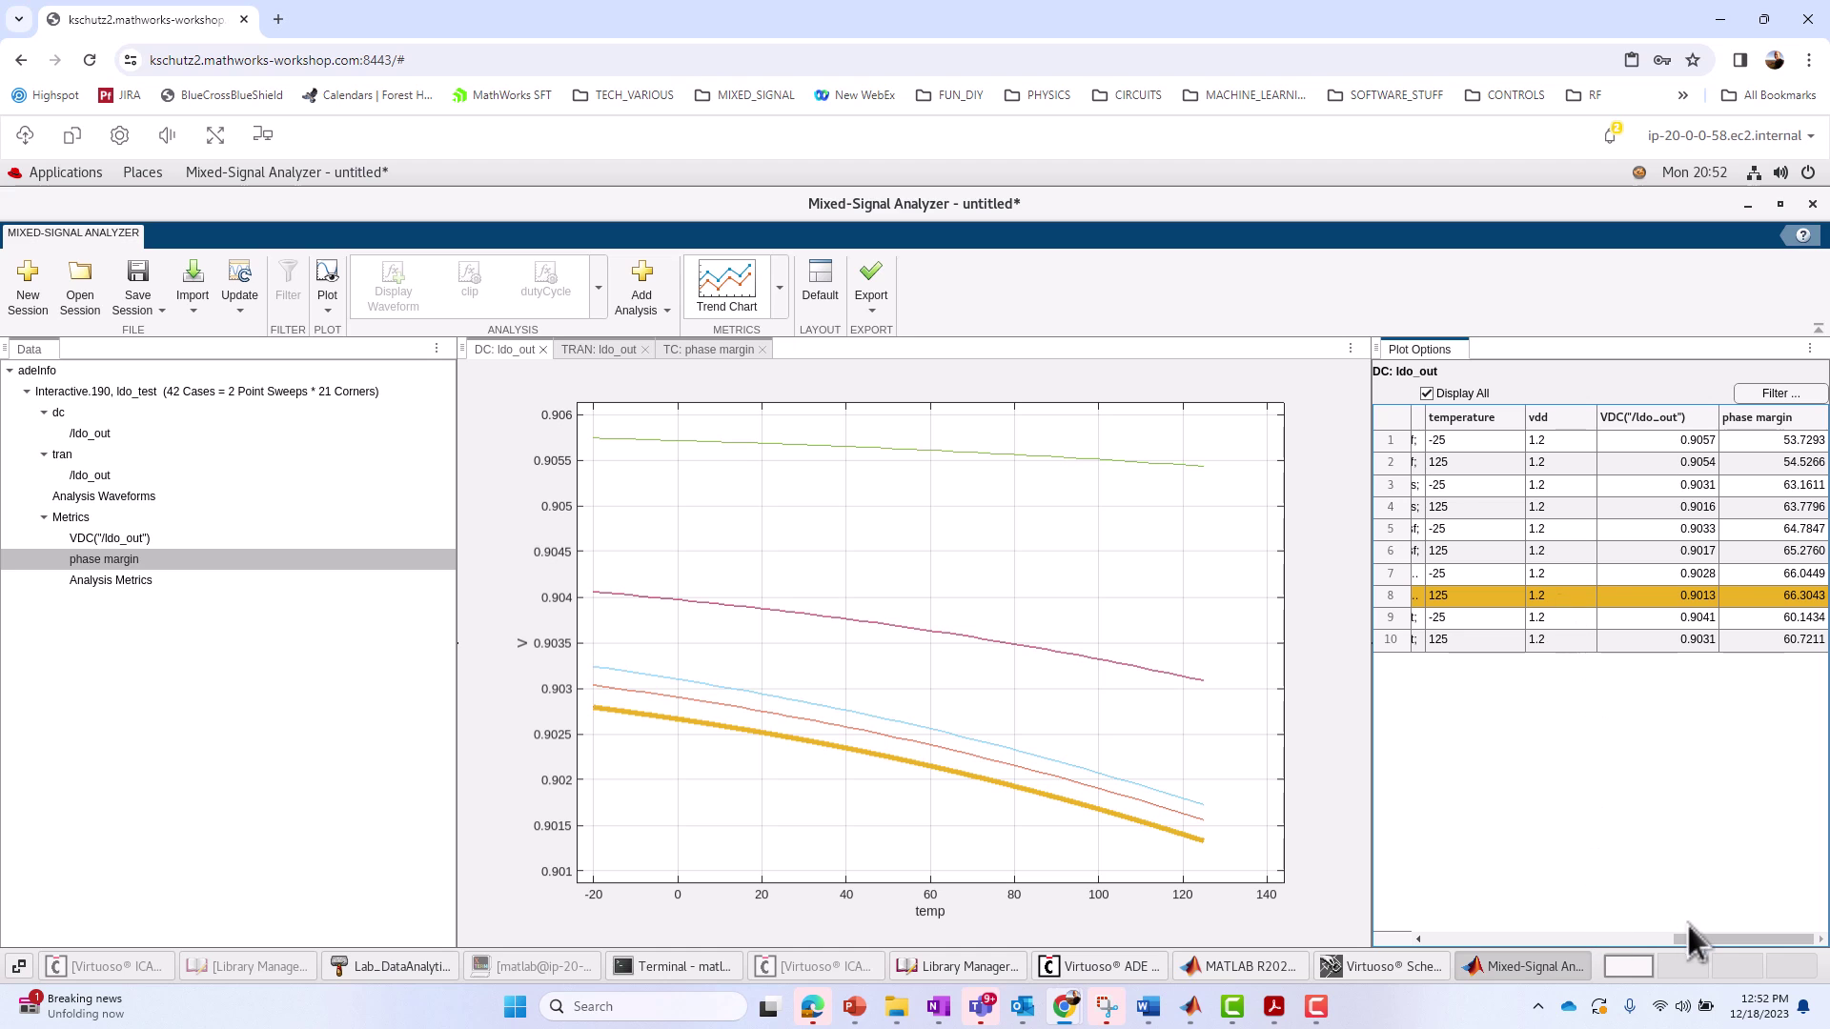
drag(1691, 944, 1414, 949)
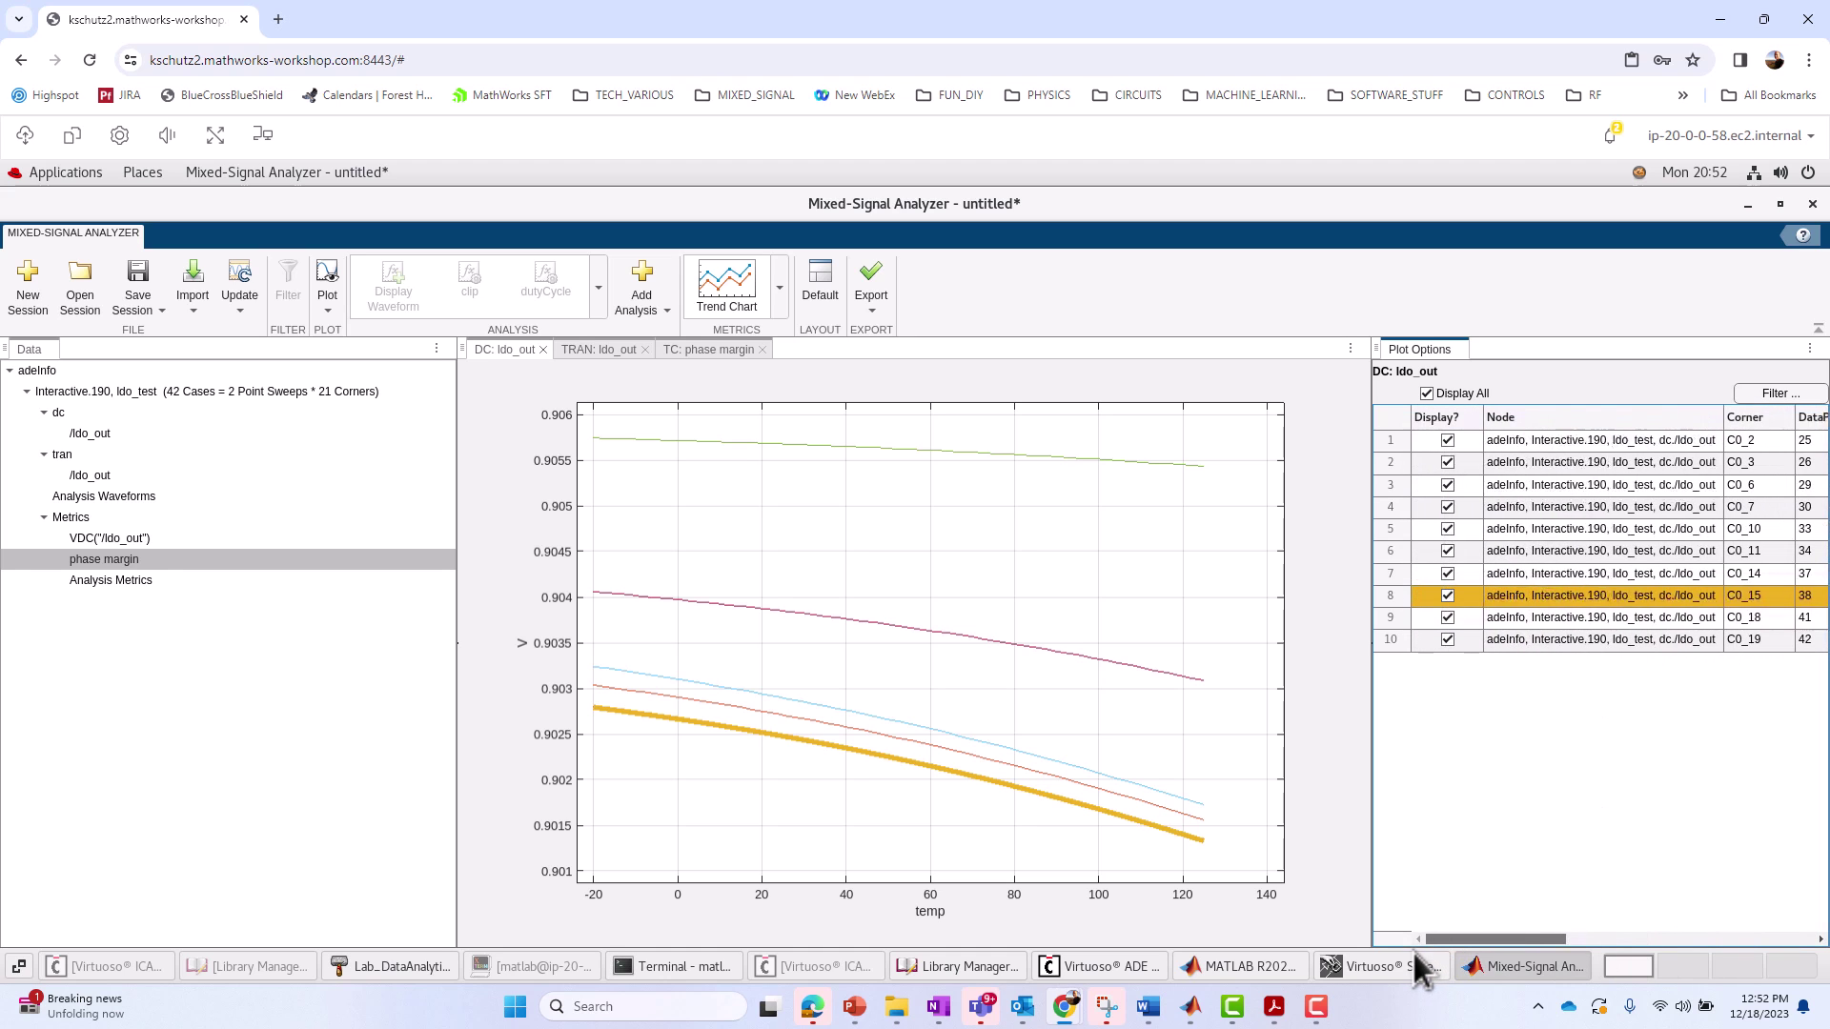
Highlight the red C0_7 curve beside C0_15, deselect both, then select case C0_3
click(934, 747)
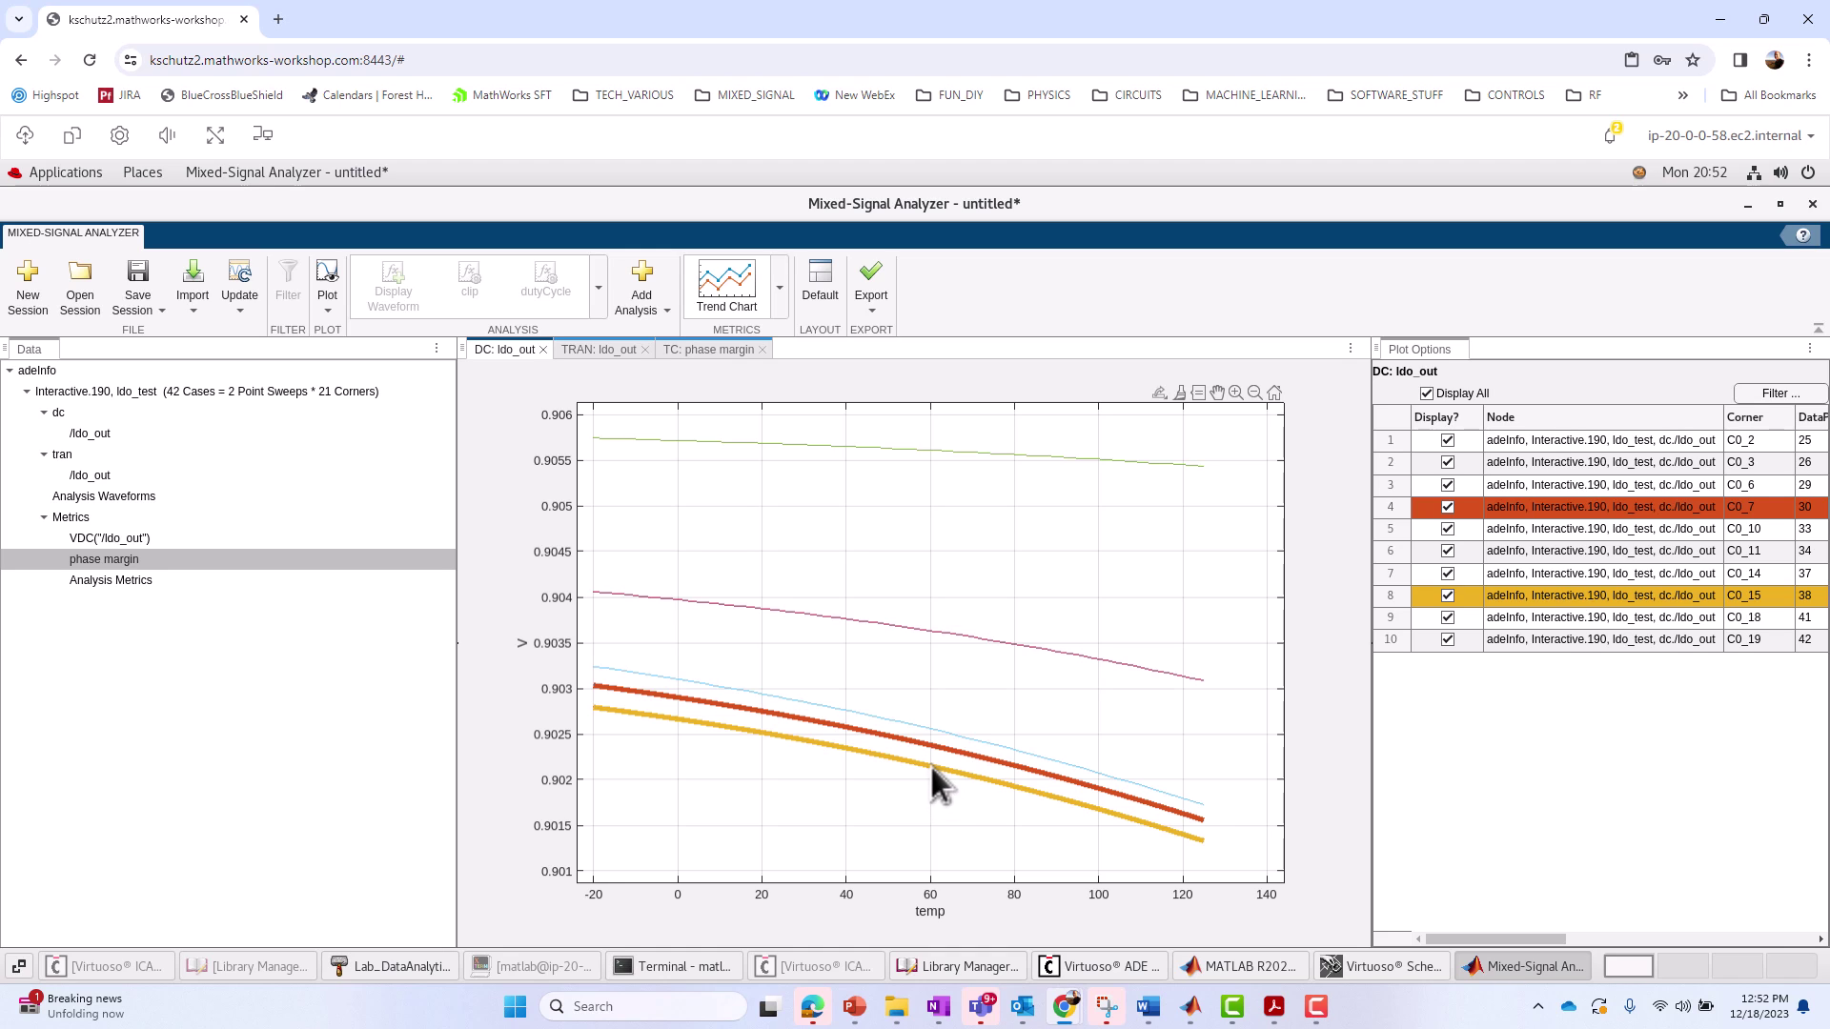
click(934, 763)
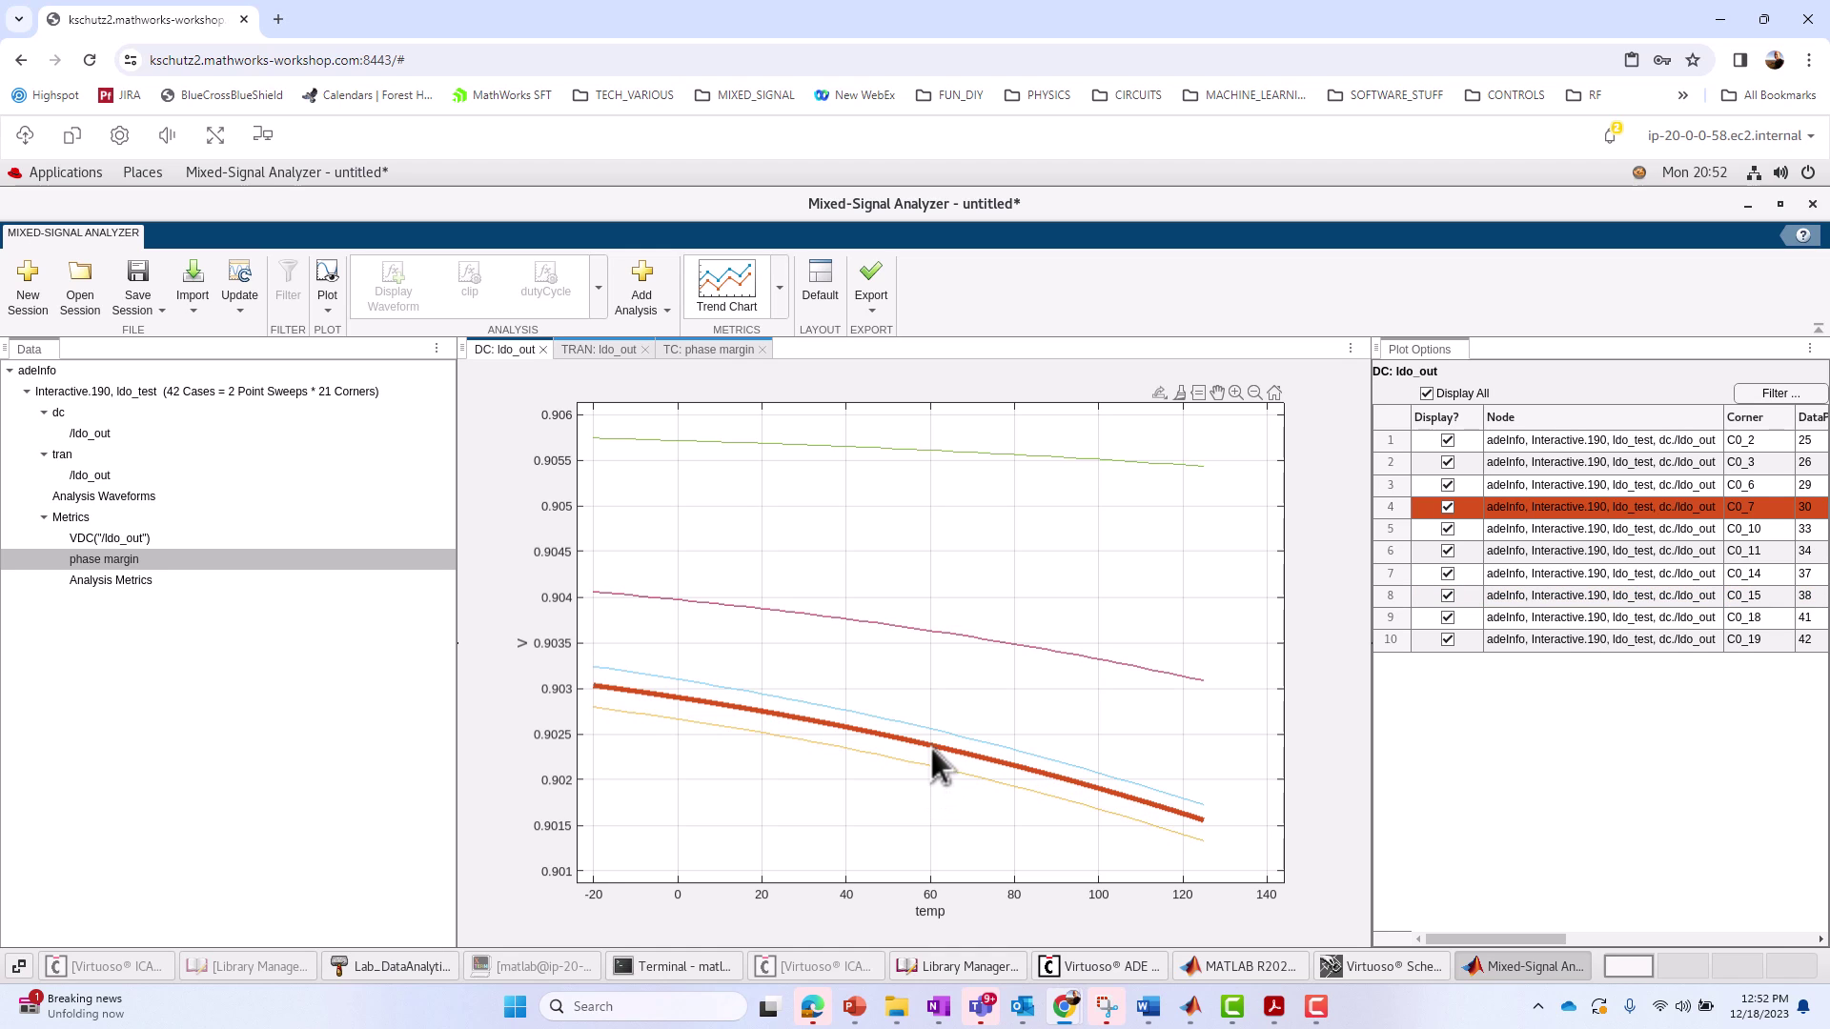
click(936, 746)
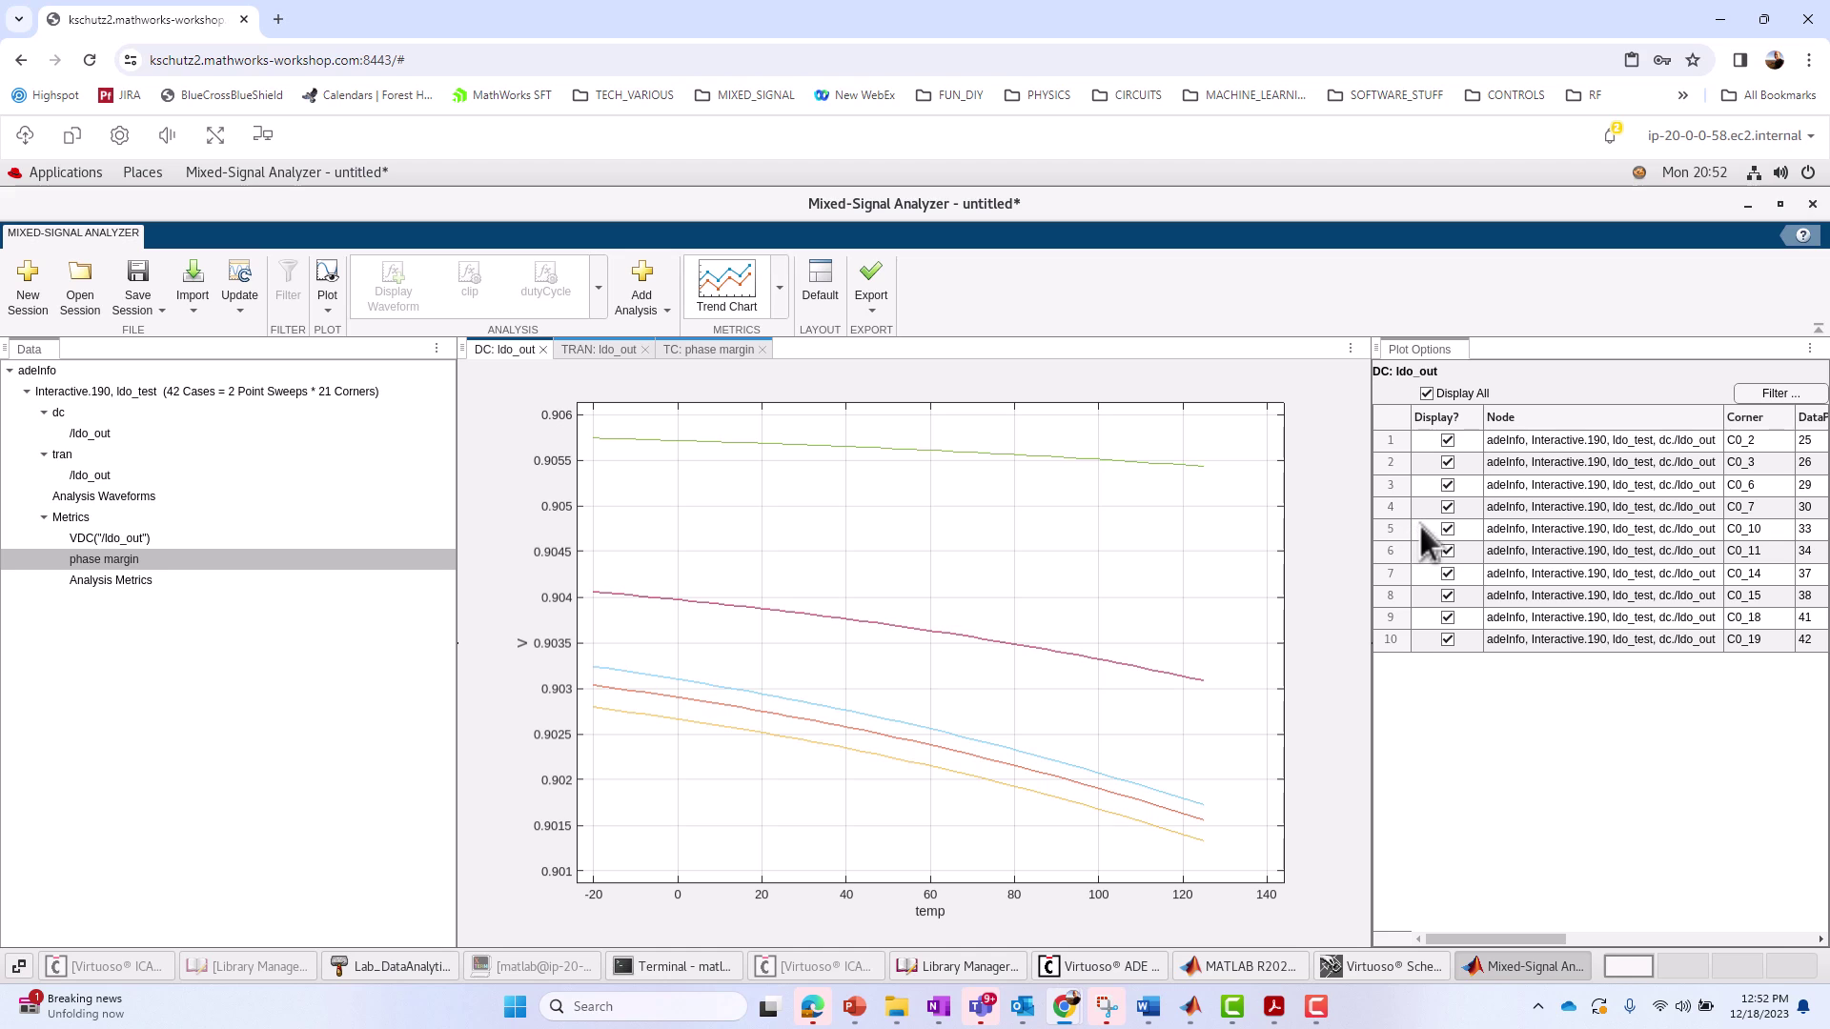
click(1420, 469)
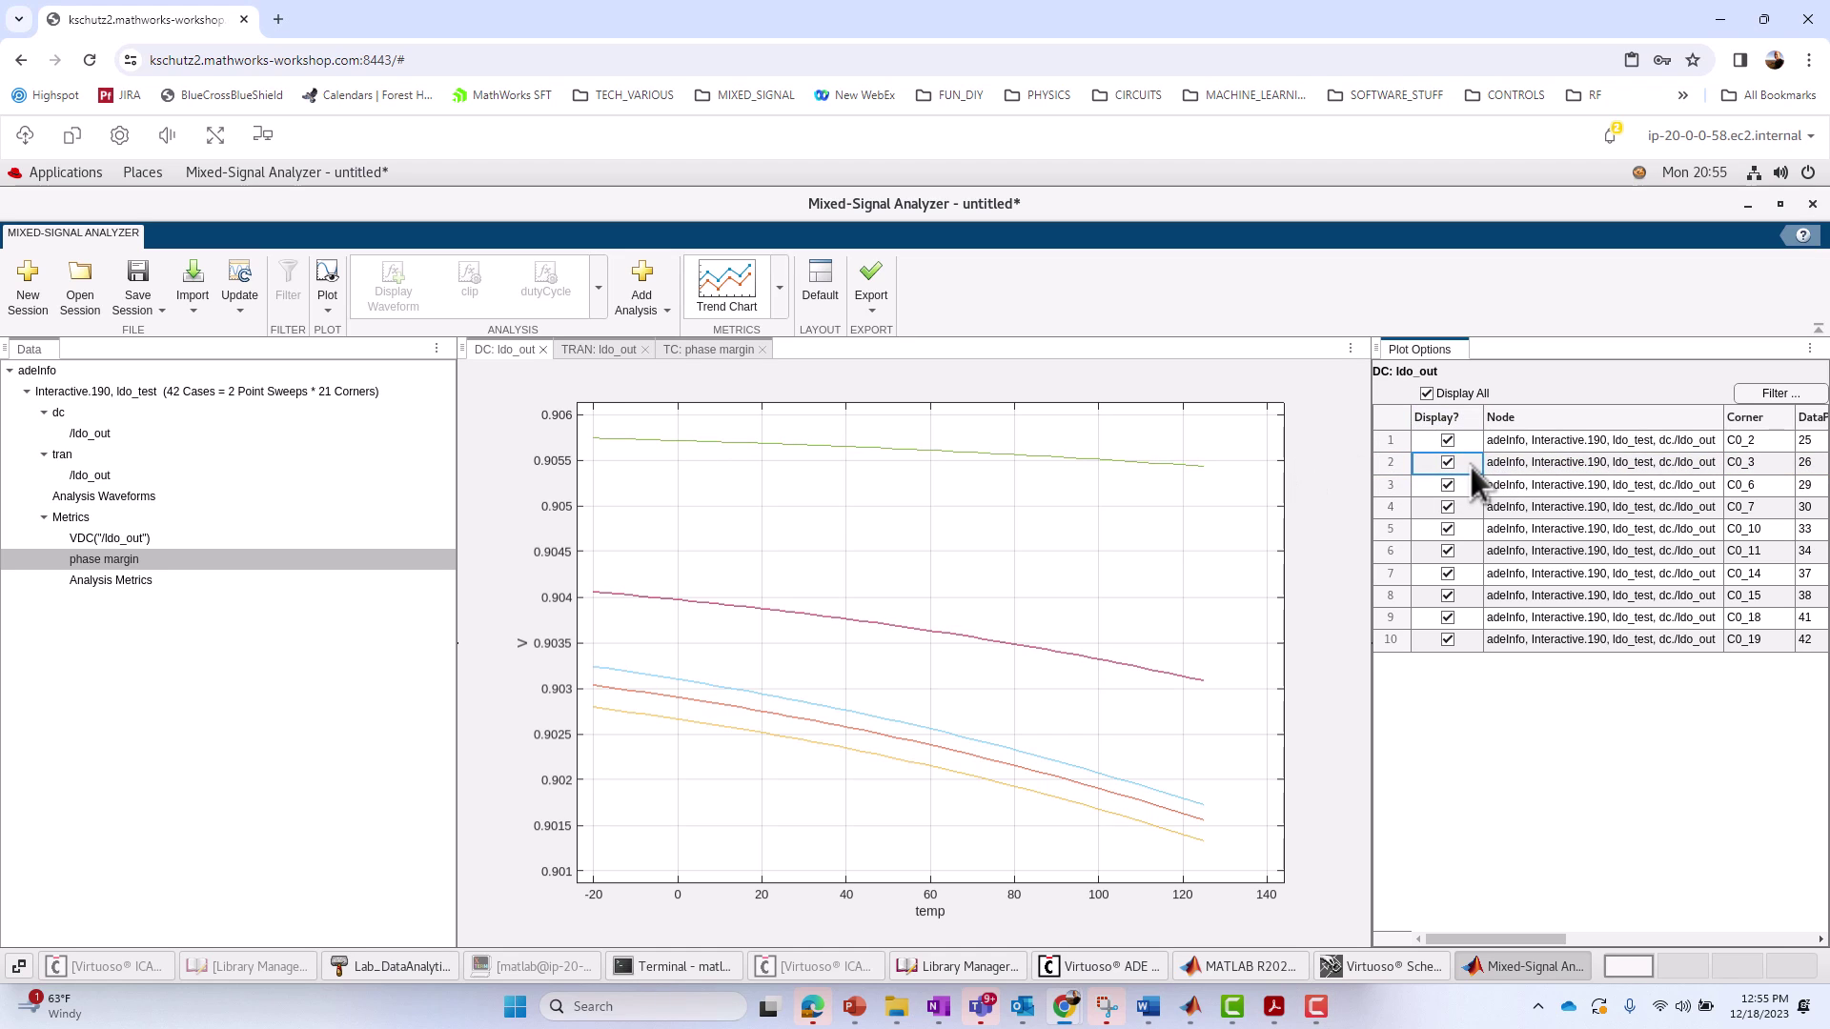
Clear the DC plot filter to include every case, then bring up the TRAN: ldo_out plot
click(1755, 392)
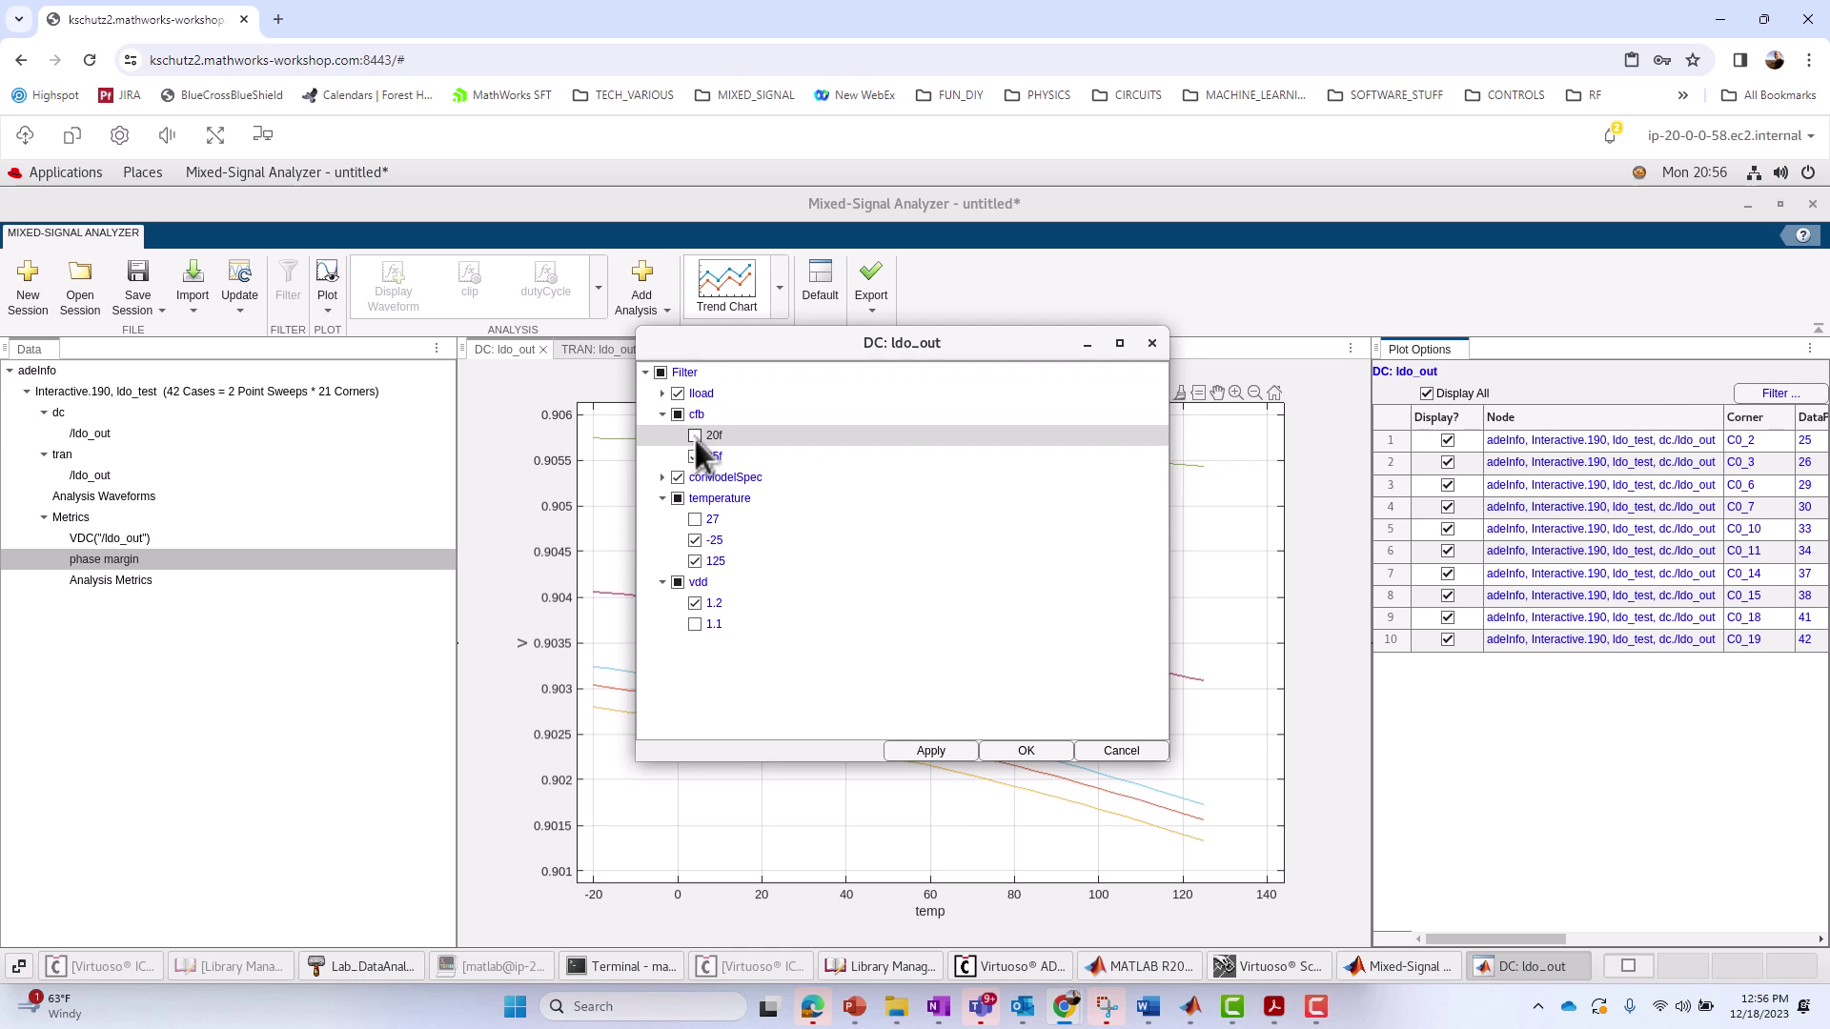
click(694, 435)
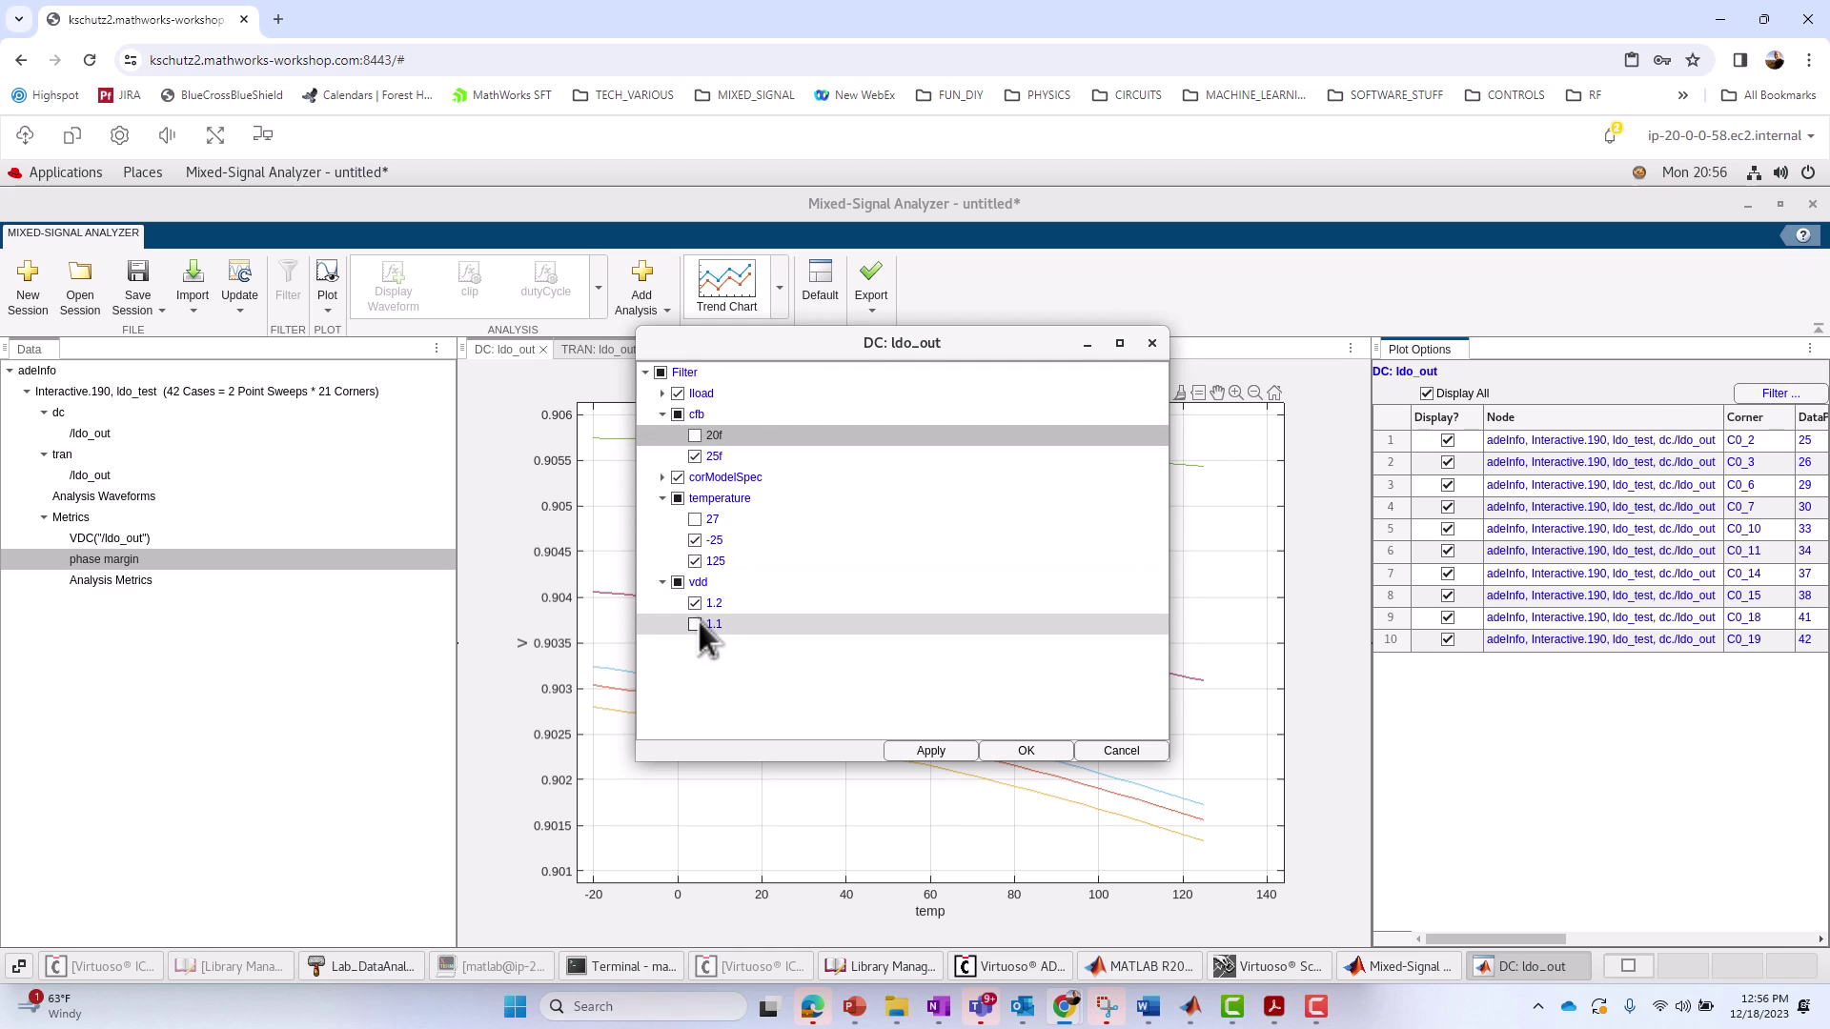
click(660, 373)
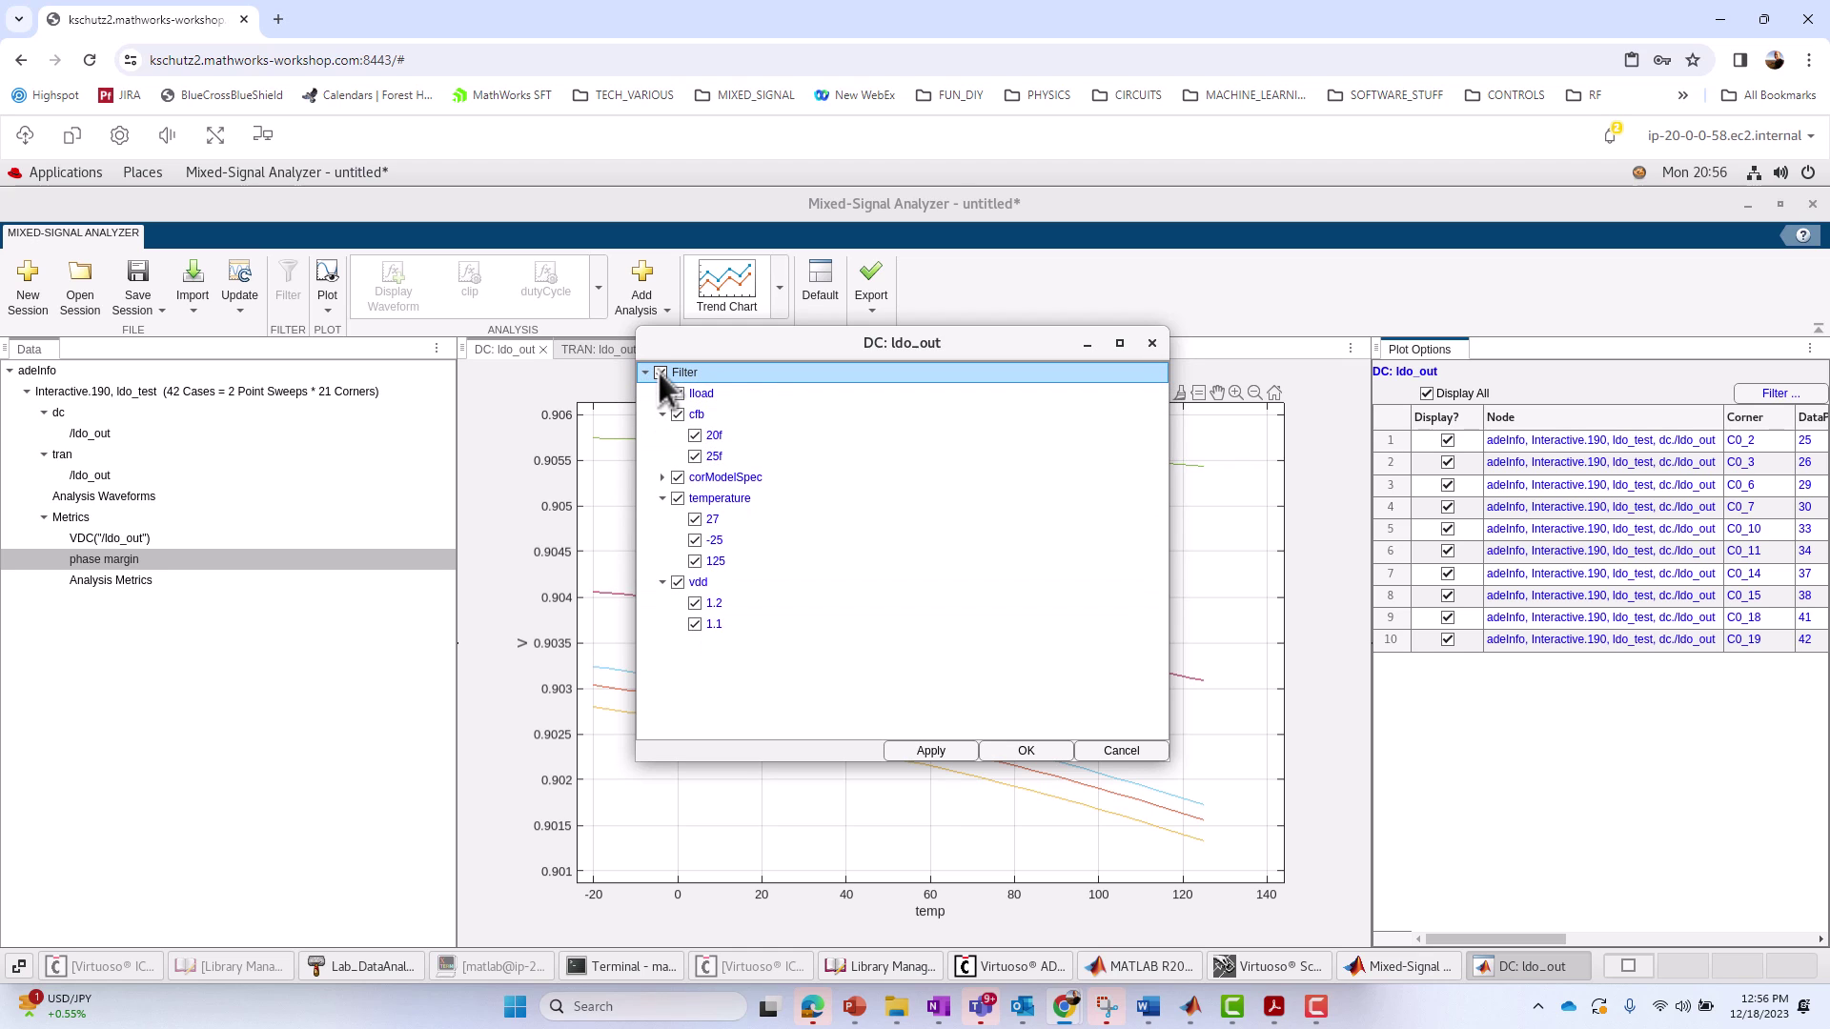
click(941, 747)
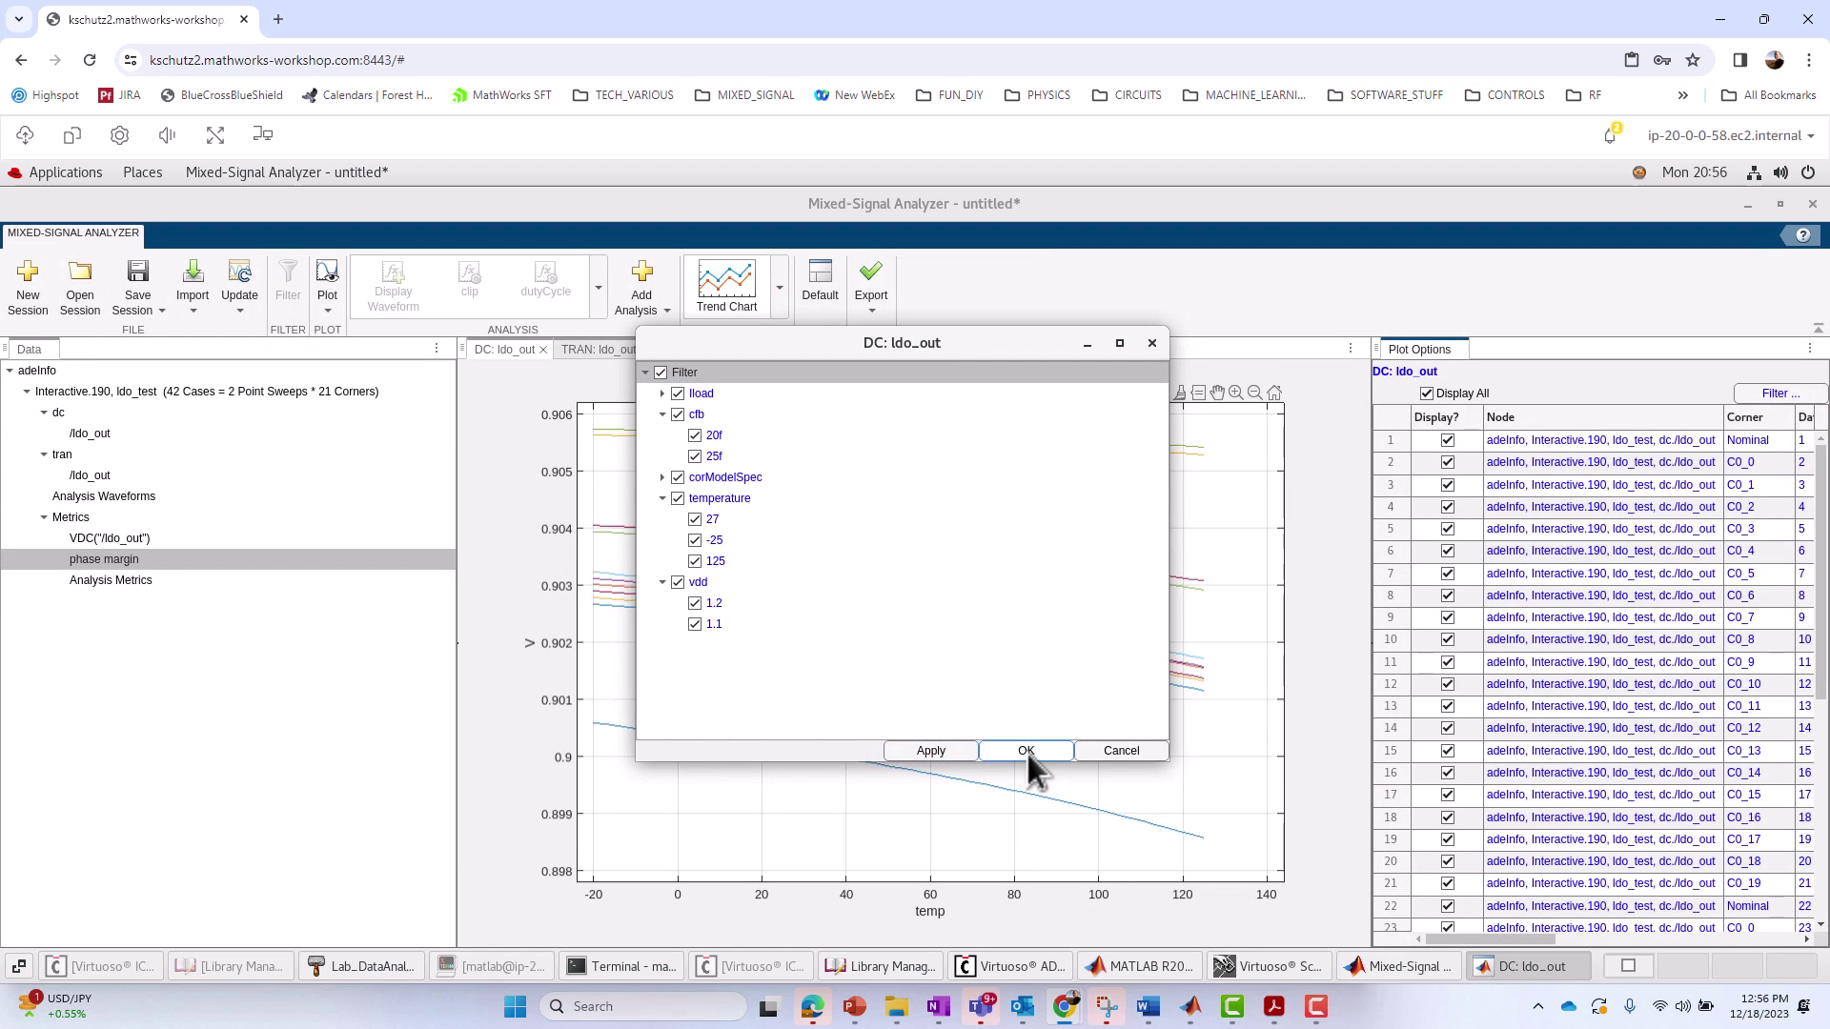
click(1026, 751)
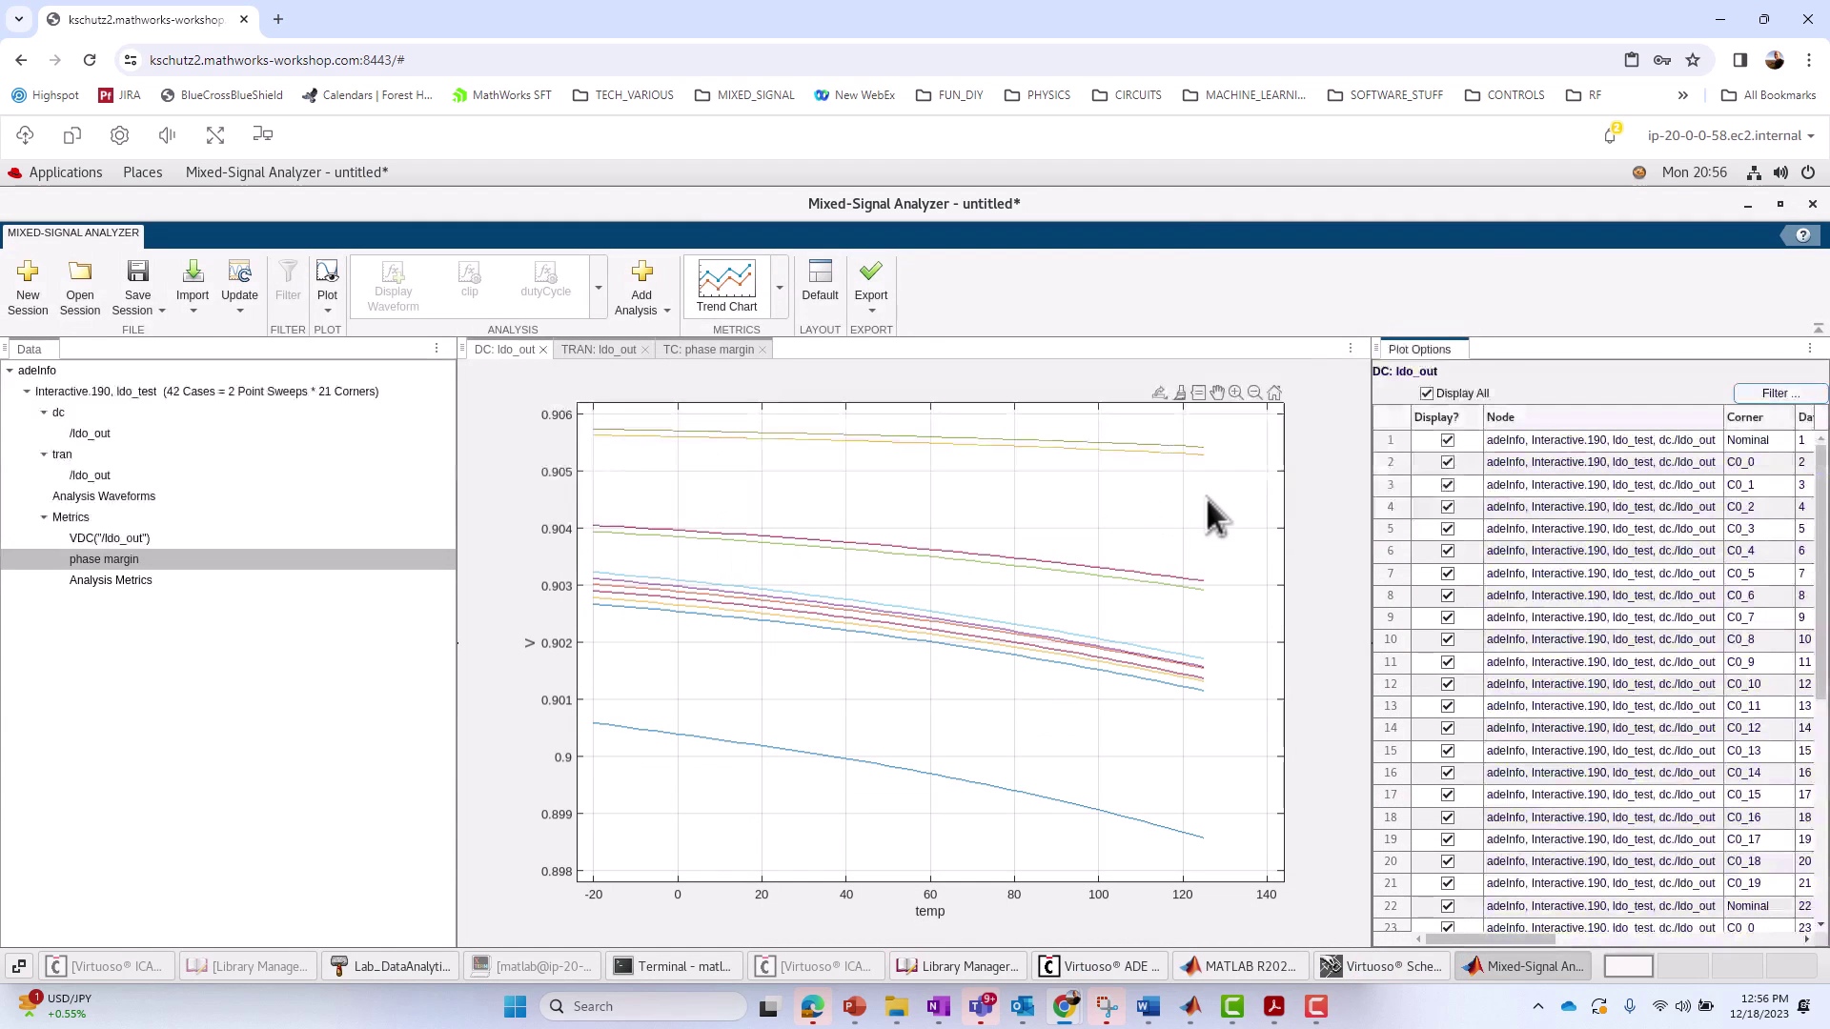
click(600, 350)
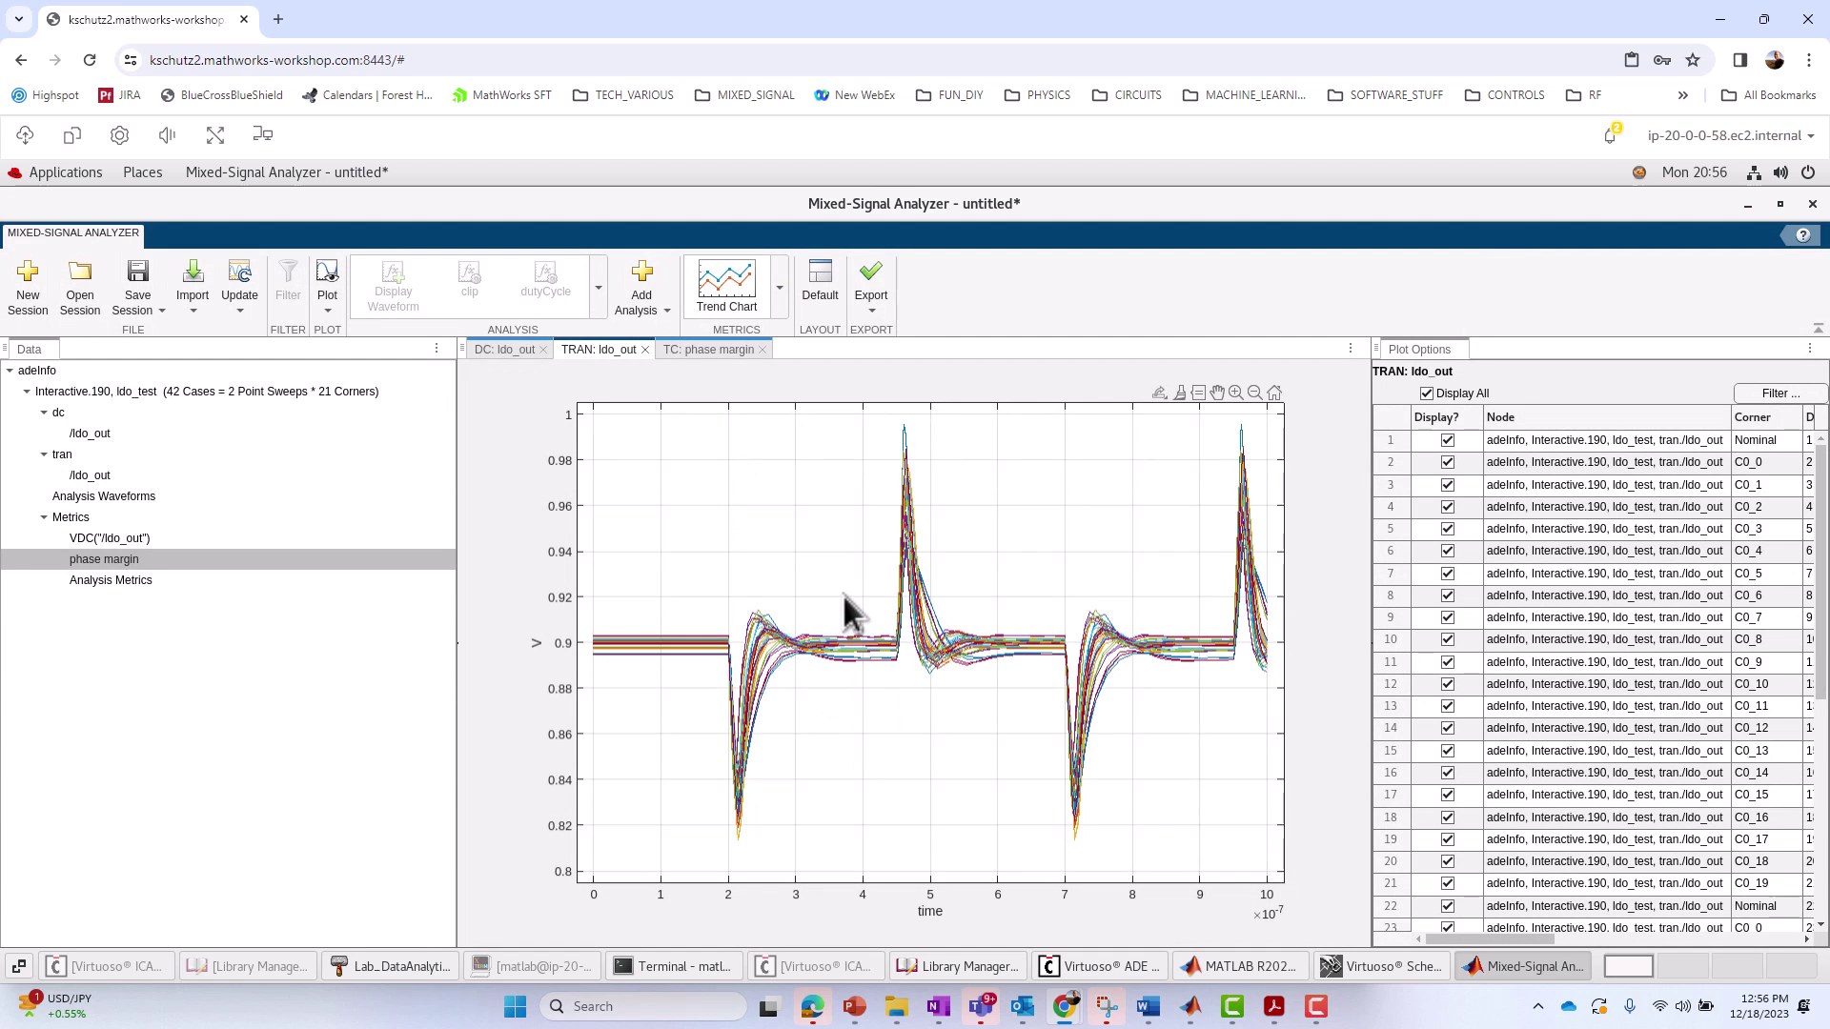
On the TC: phase margin chart, add cfb and vdd to the fields and remove lload
click(703, 350)
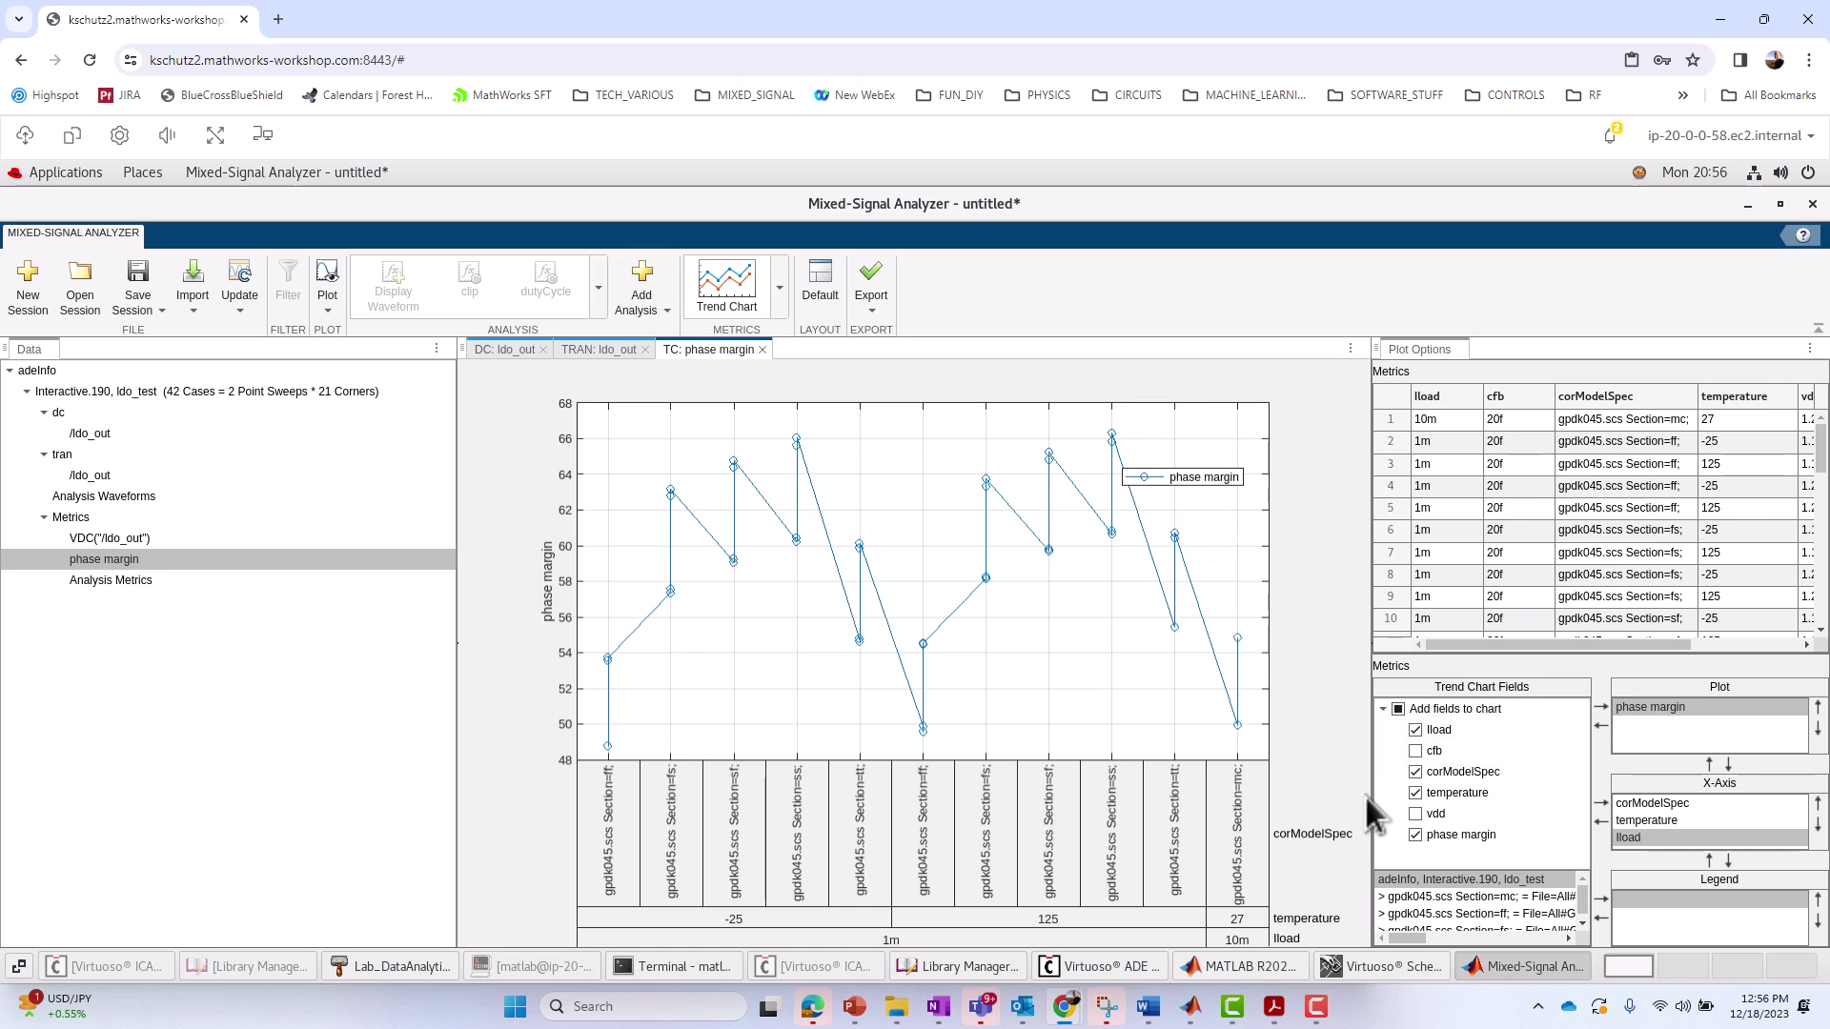
click(1415, 750)
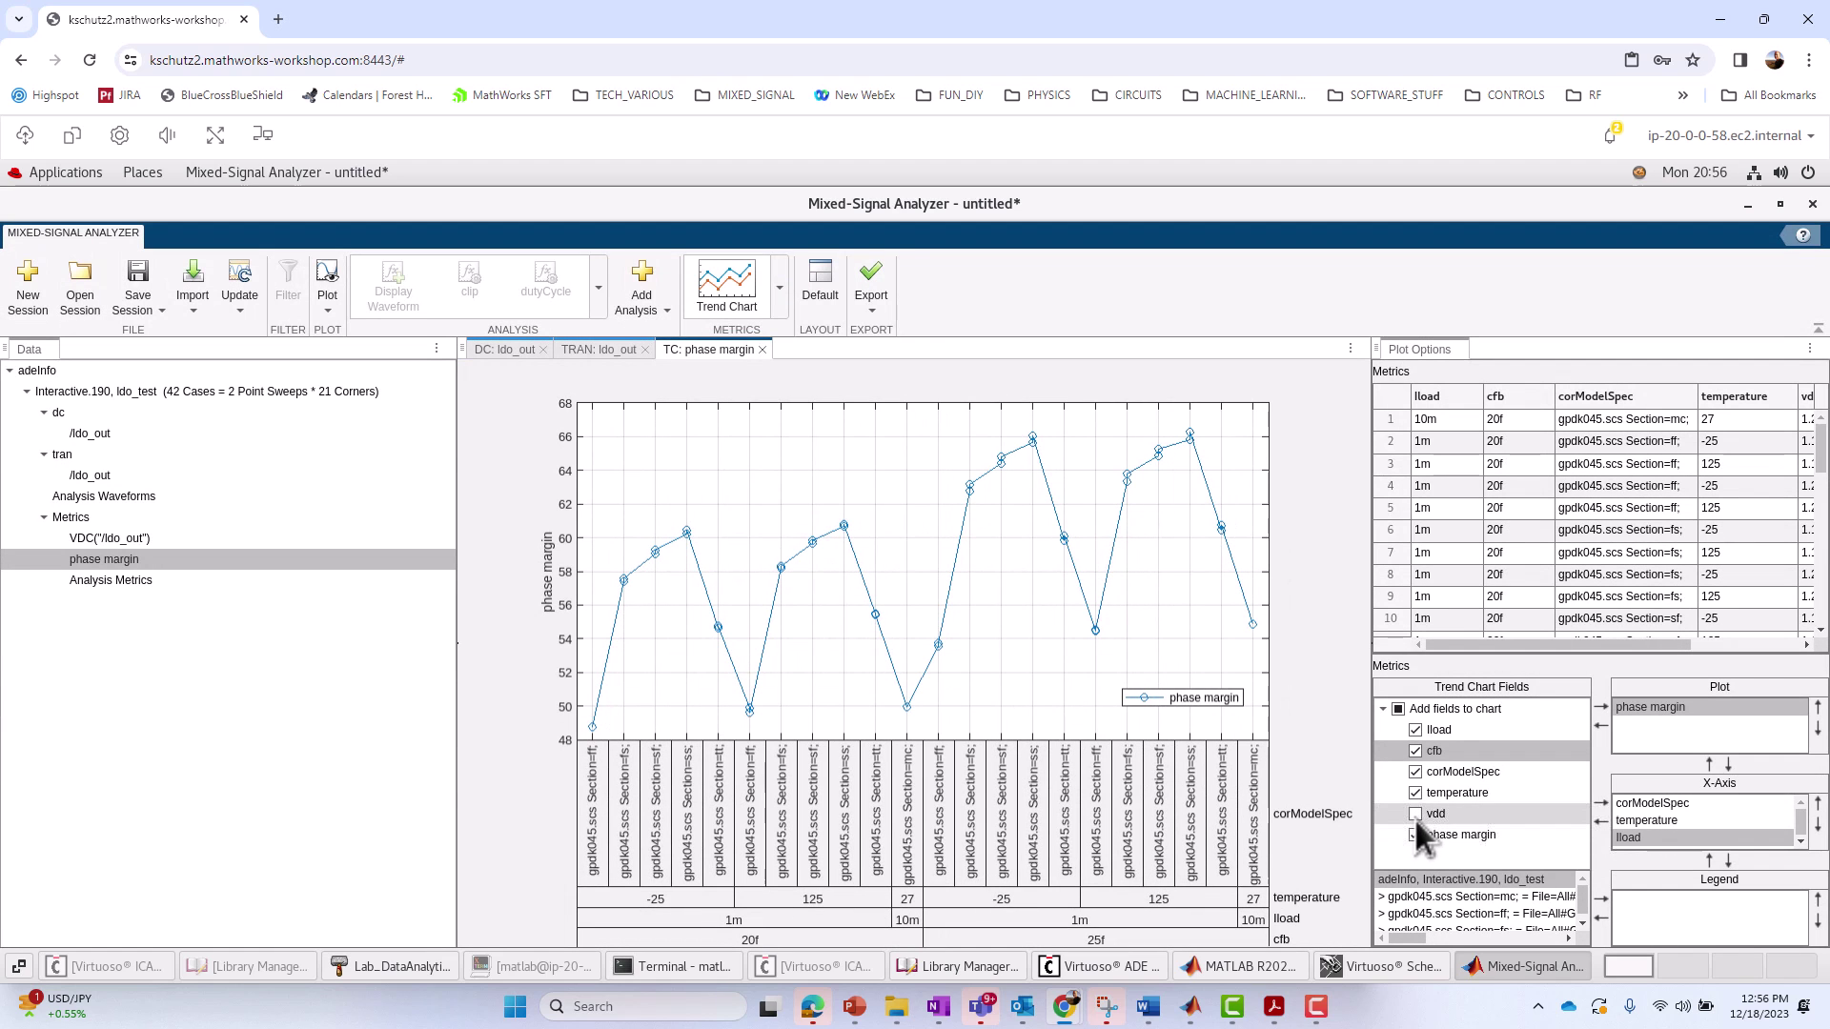
click(1415, 815)
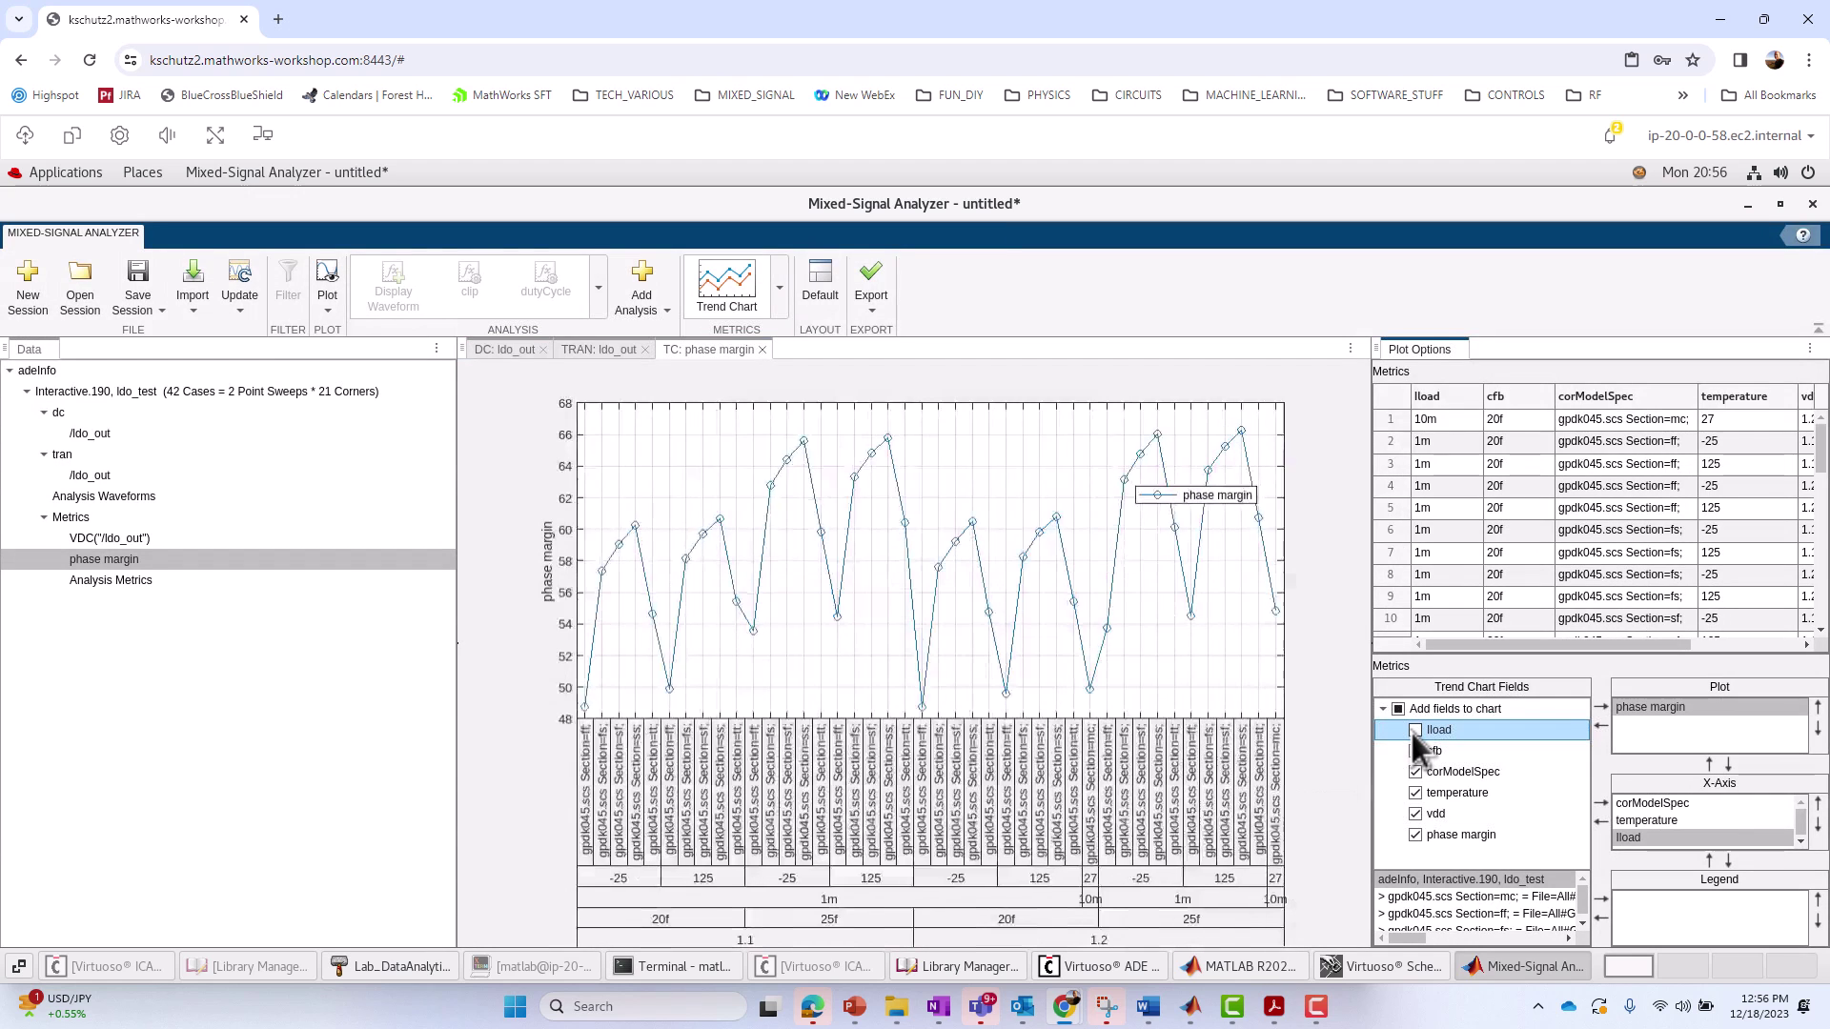
click(1415, 731)
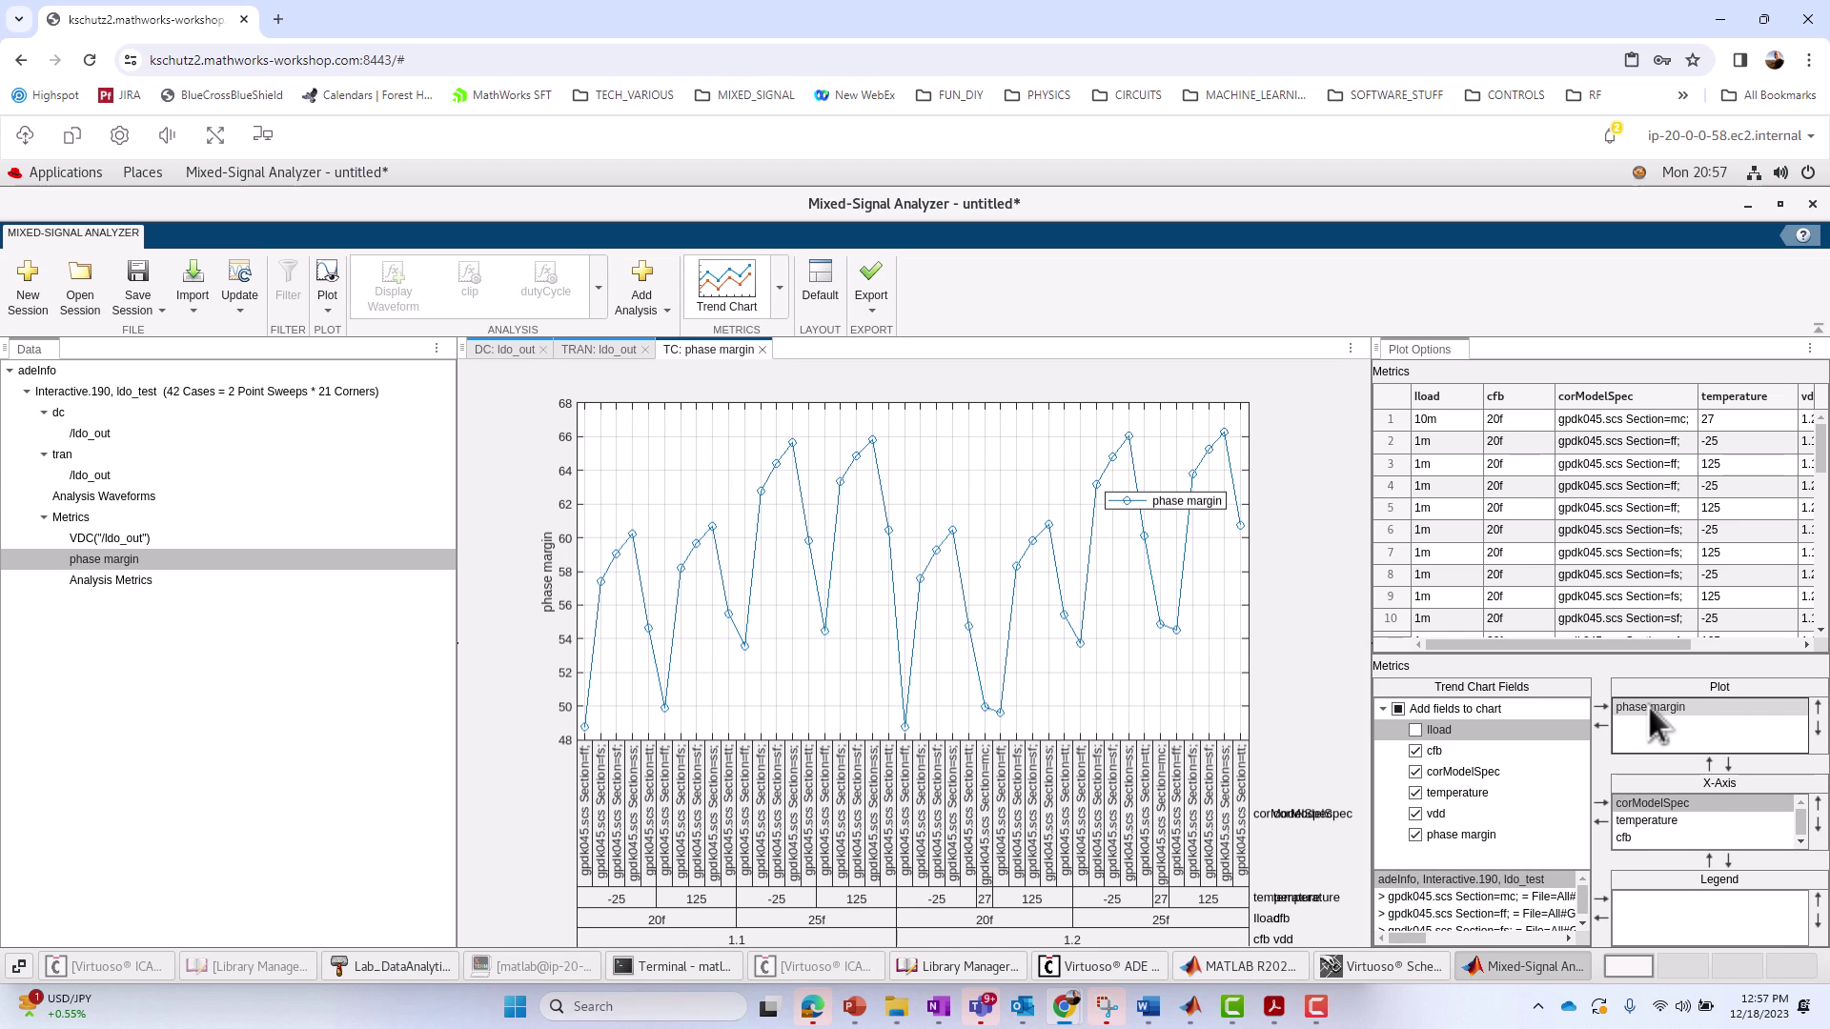
click(1714, 700)
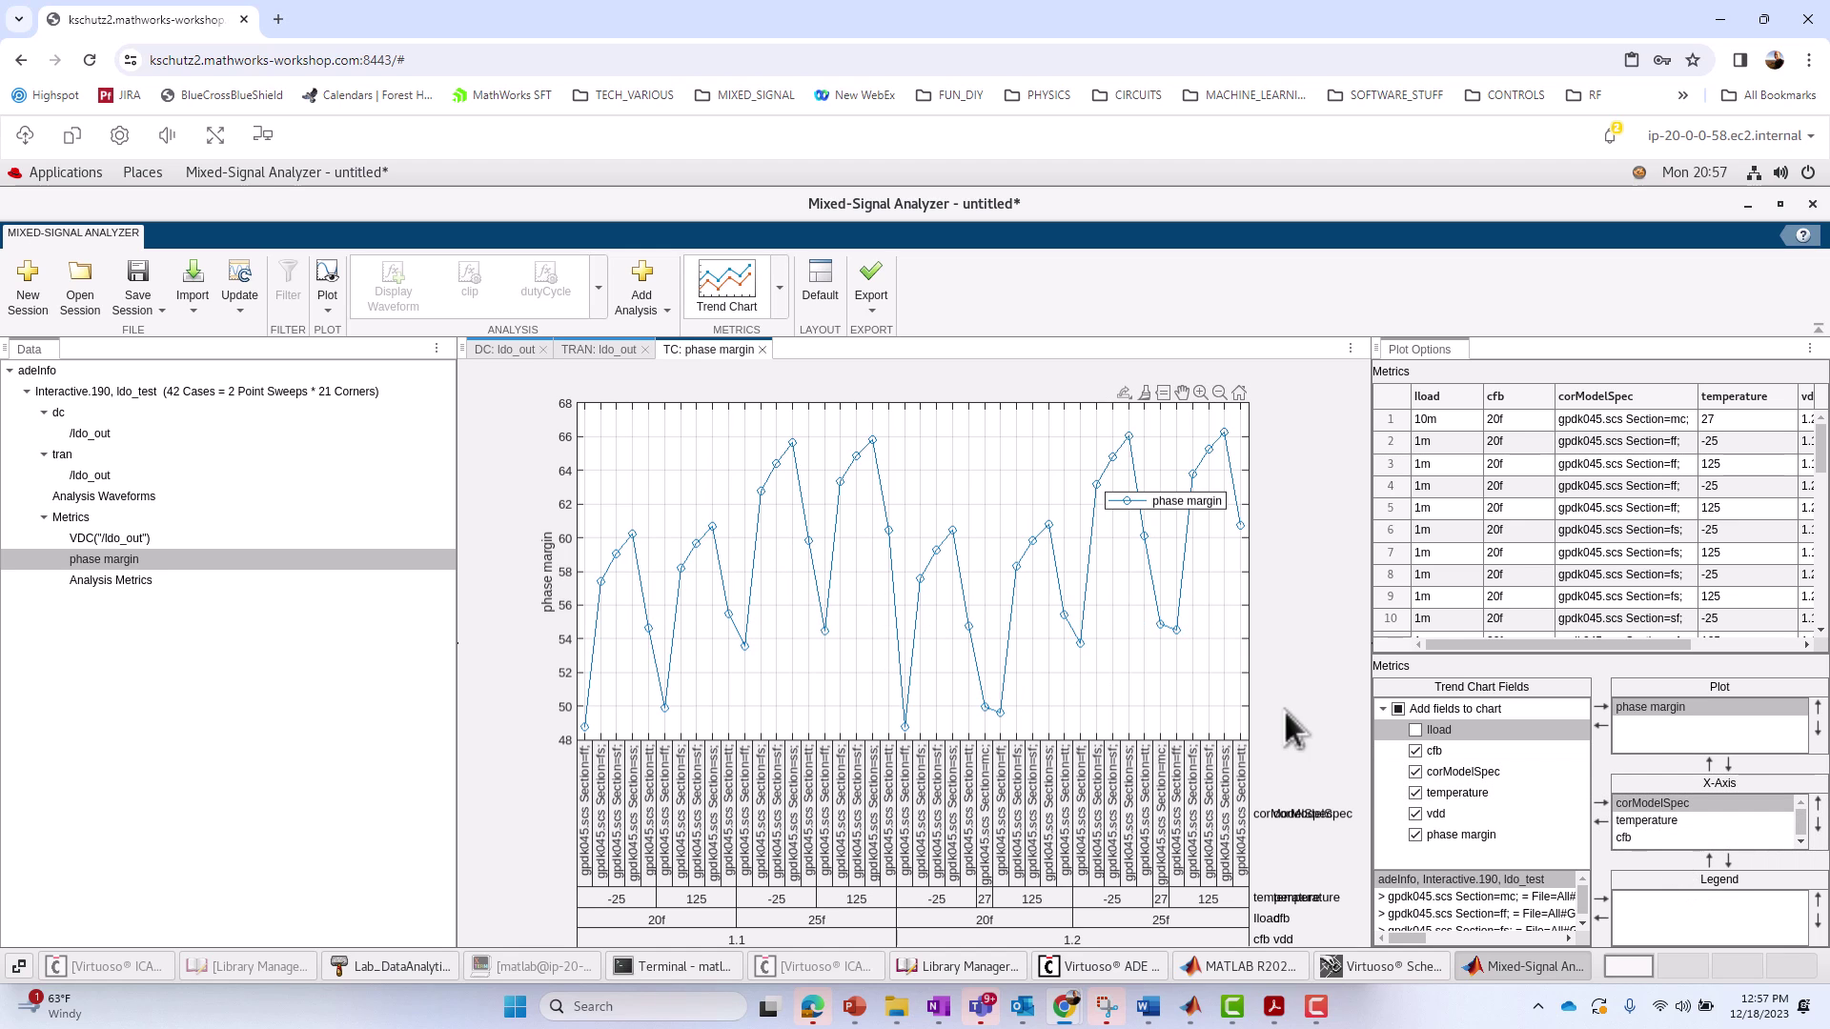
Move corModelSpec to the legend and order the x-axis as temperature, vdd, then cfb
click(1639, 805)
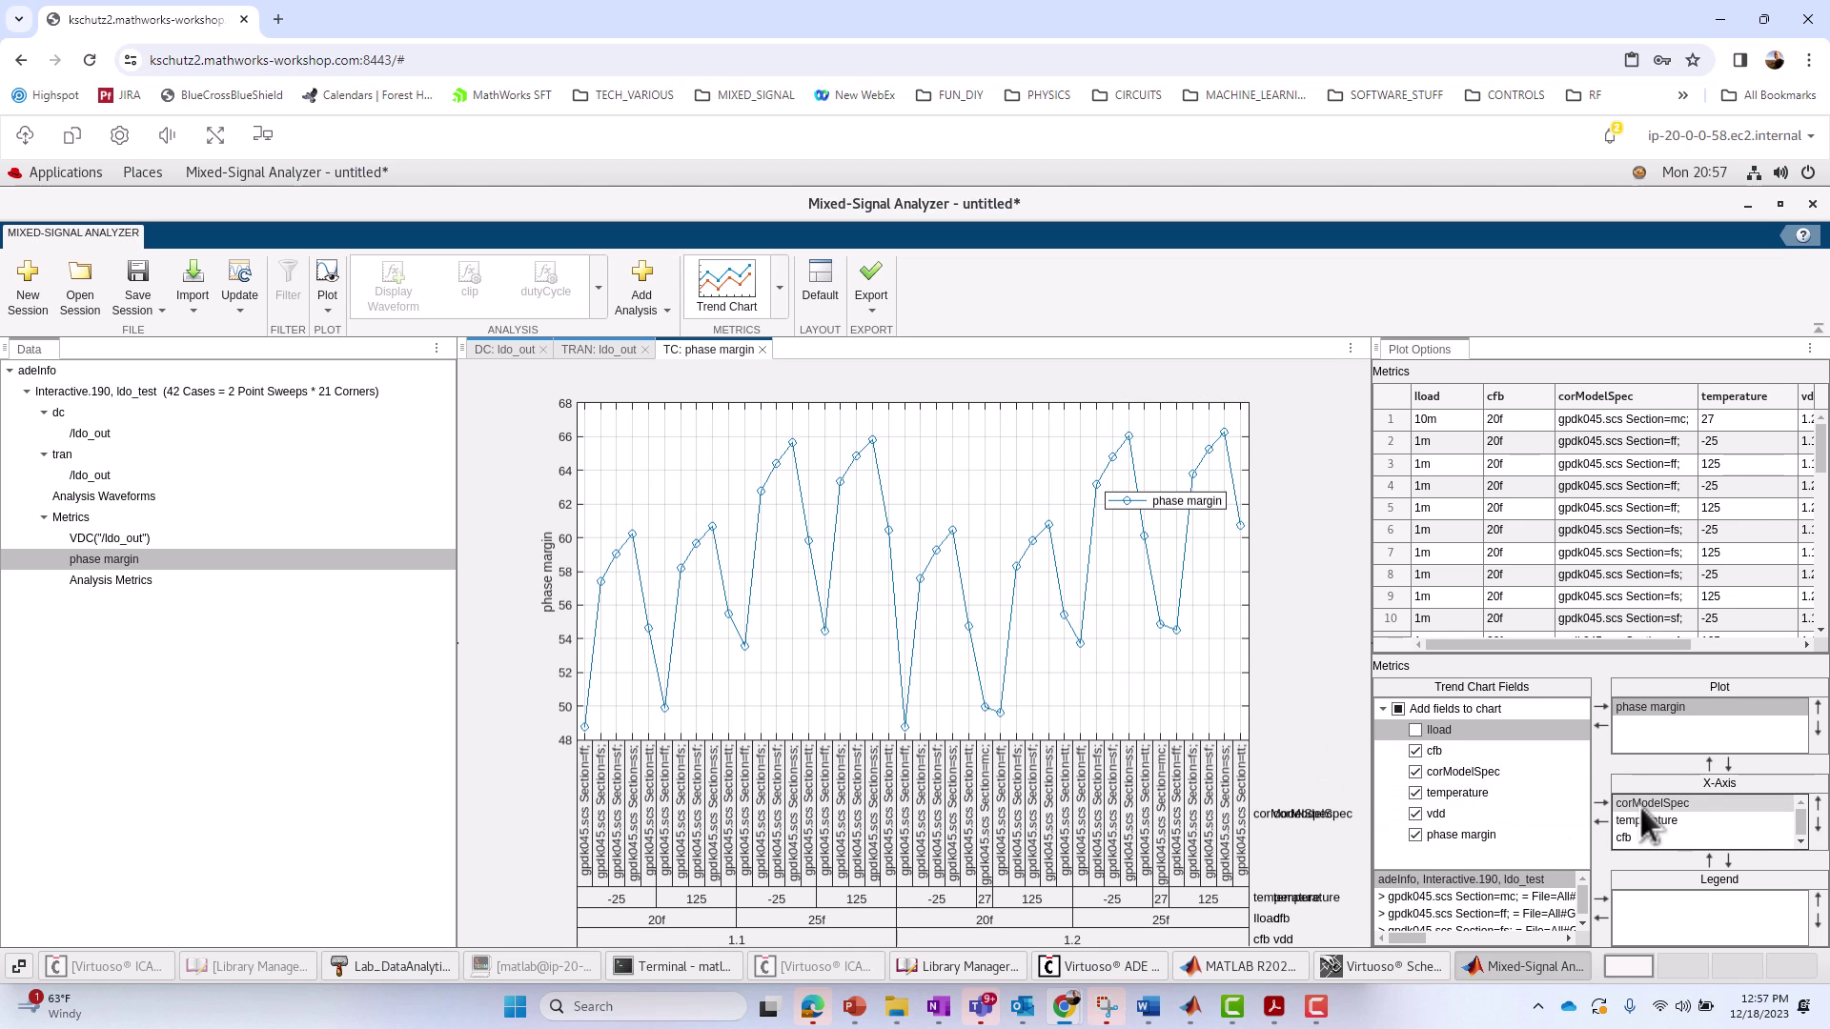
click(1727, 861)
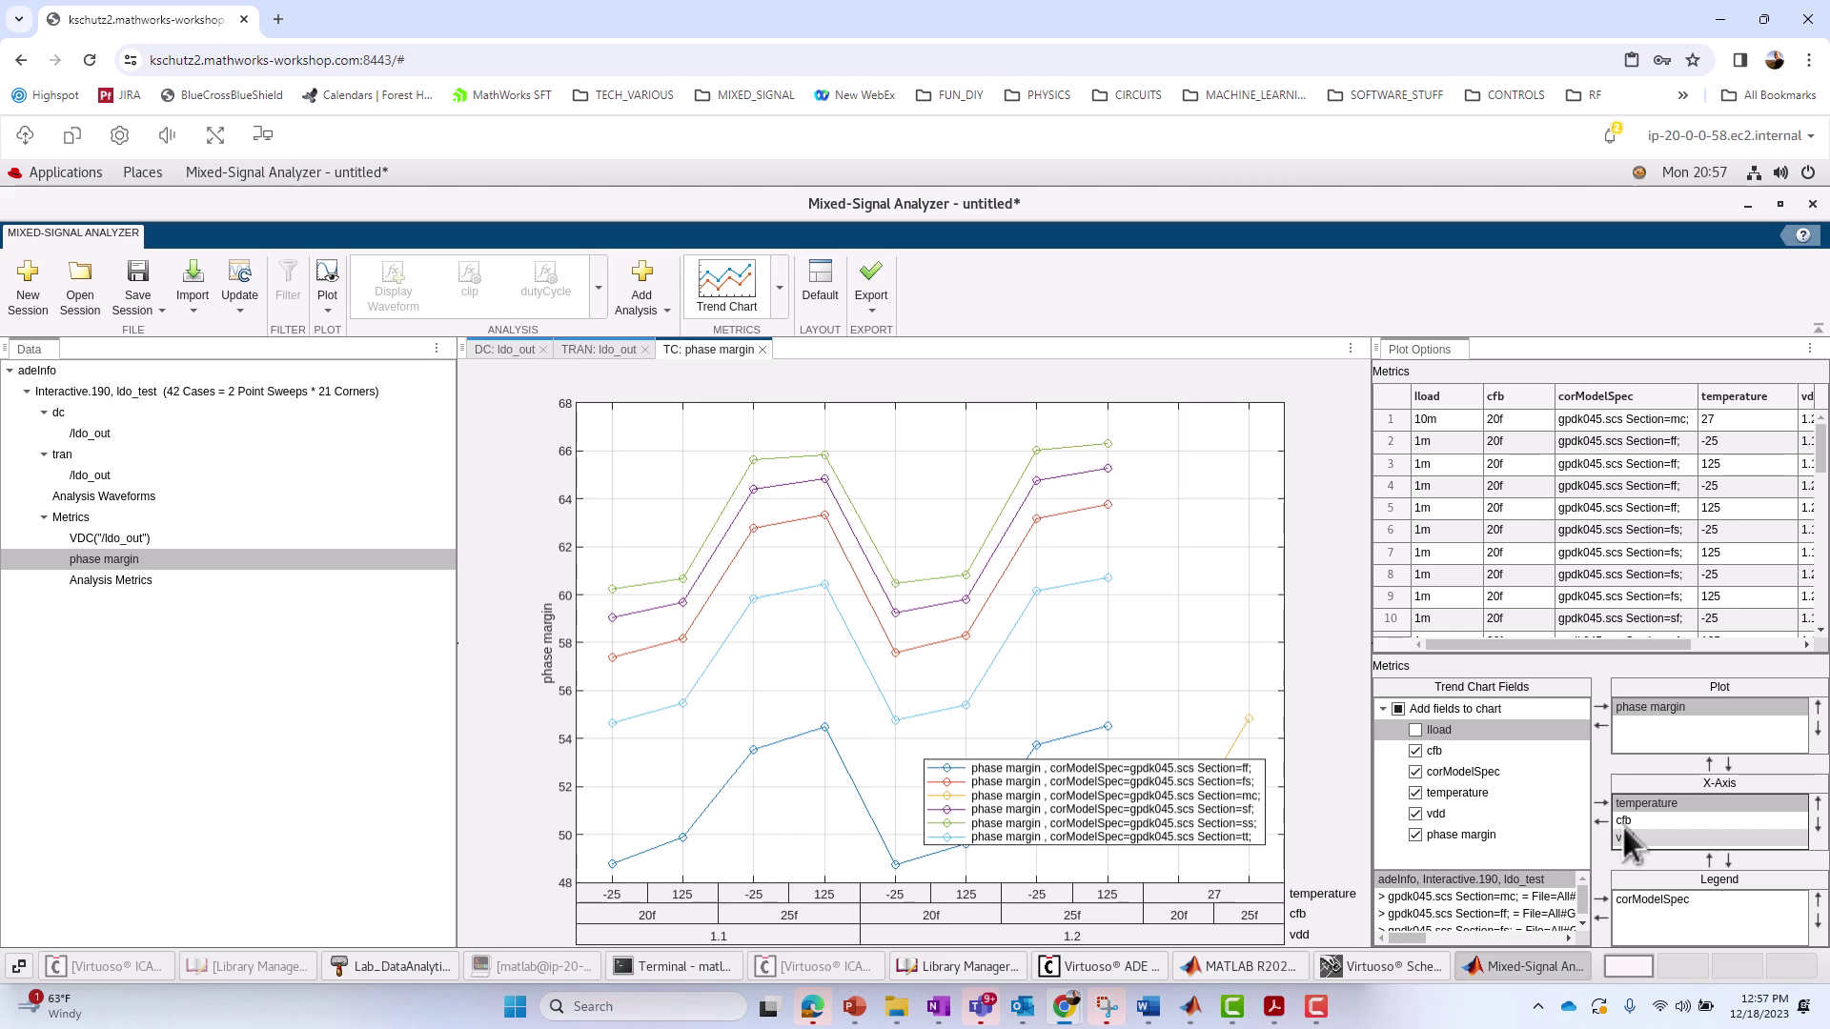
click(1782, 821)
click(1817, 823)
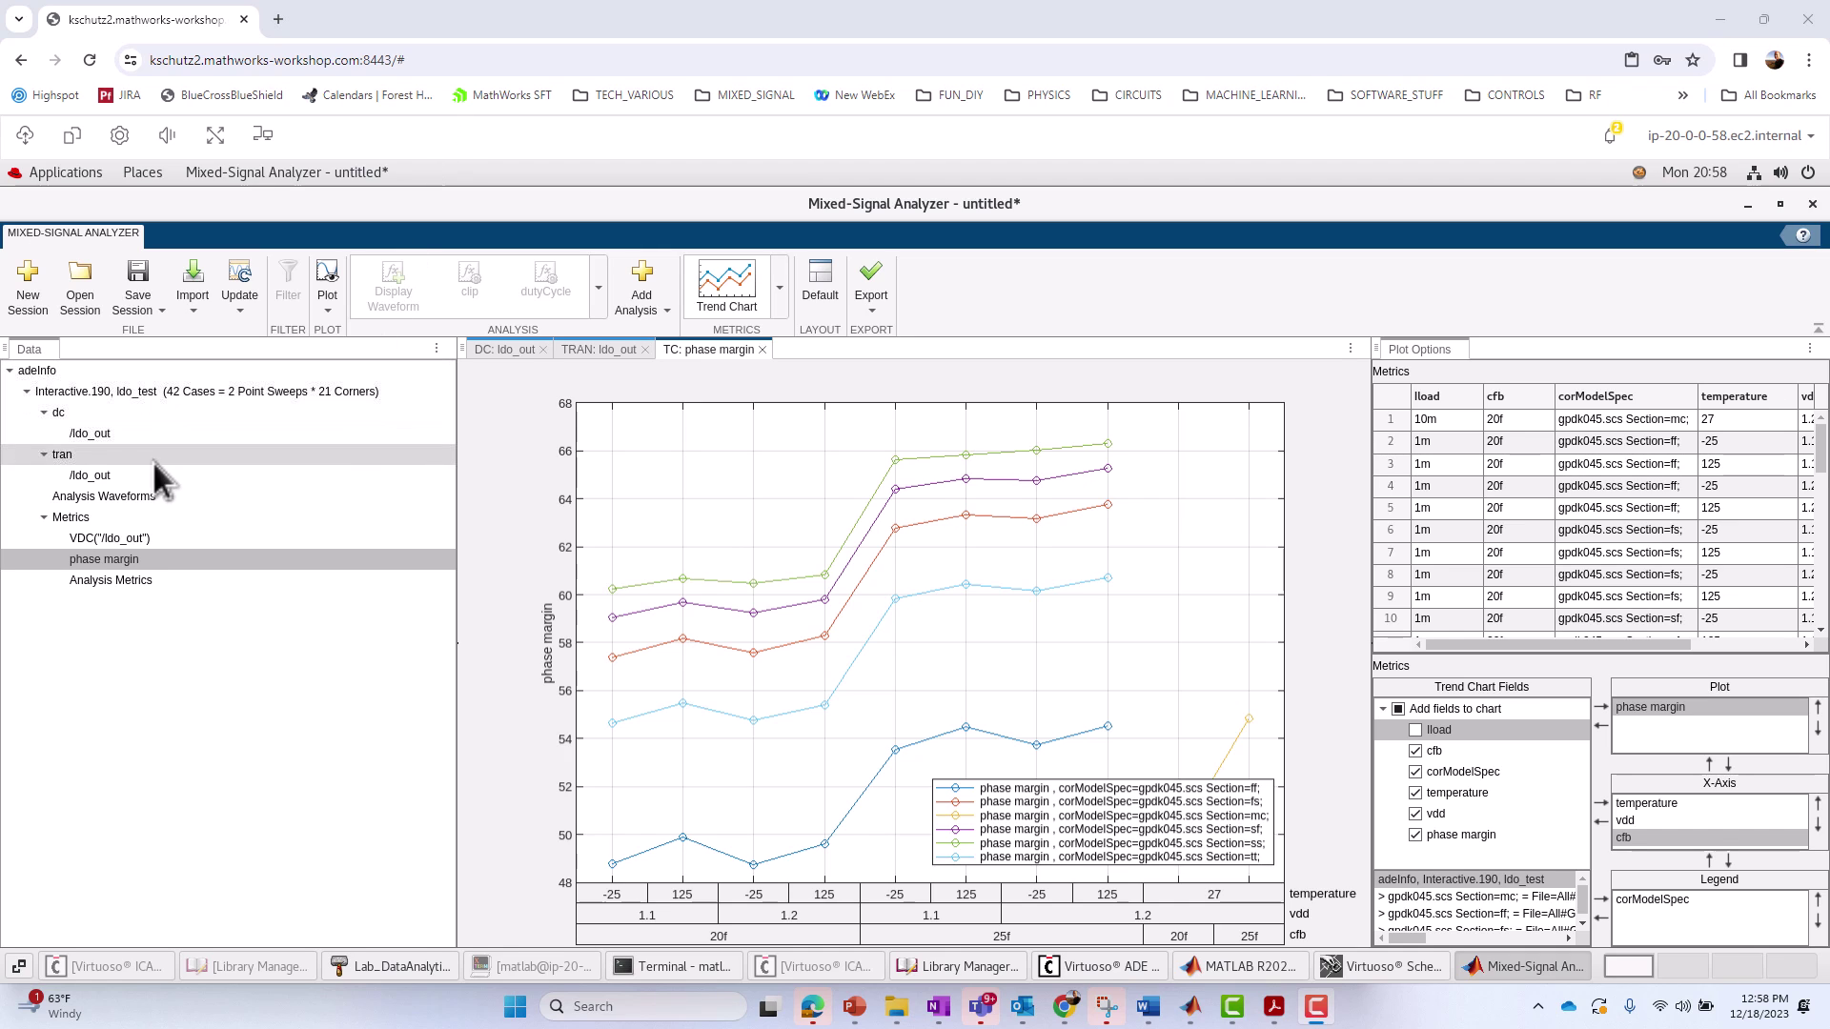
Add a yMaximum(tran,/ldo_out) metric from the transient ldo_out signal and select it
click(82, 475)
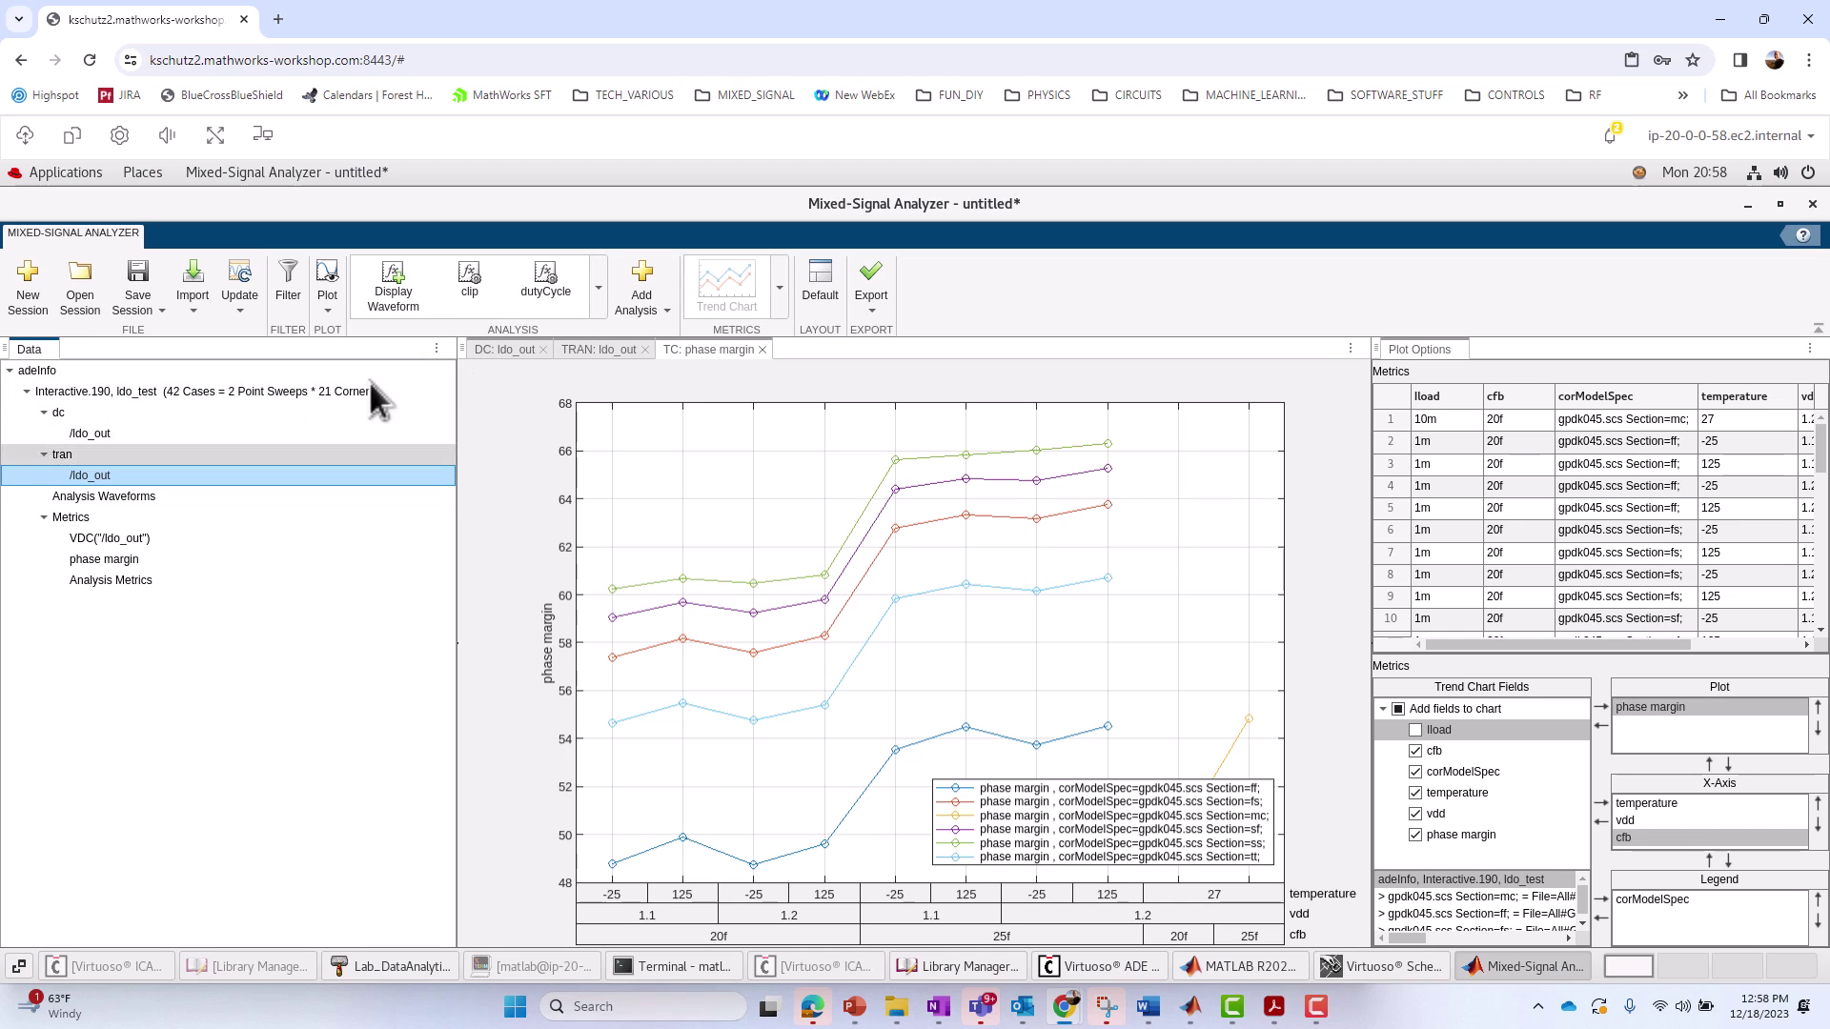
click(597, 284)
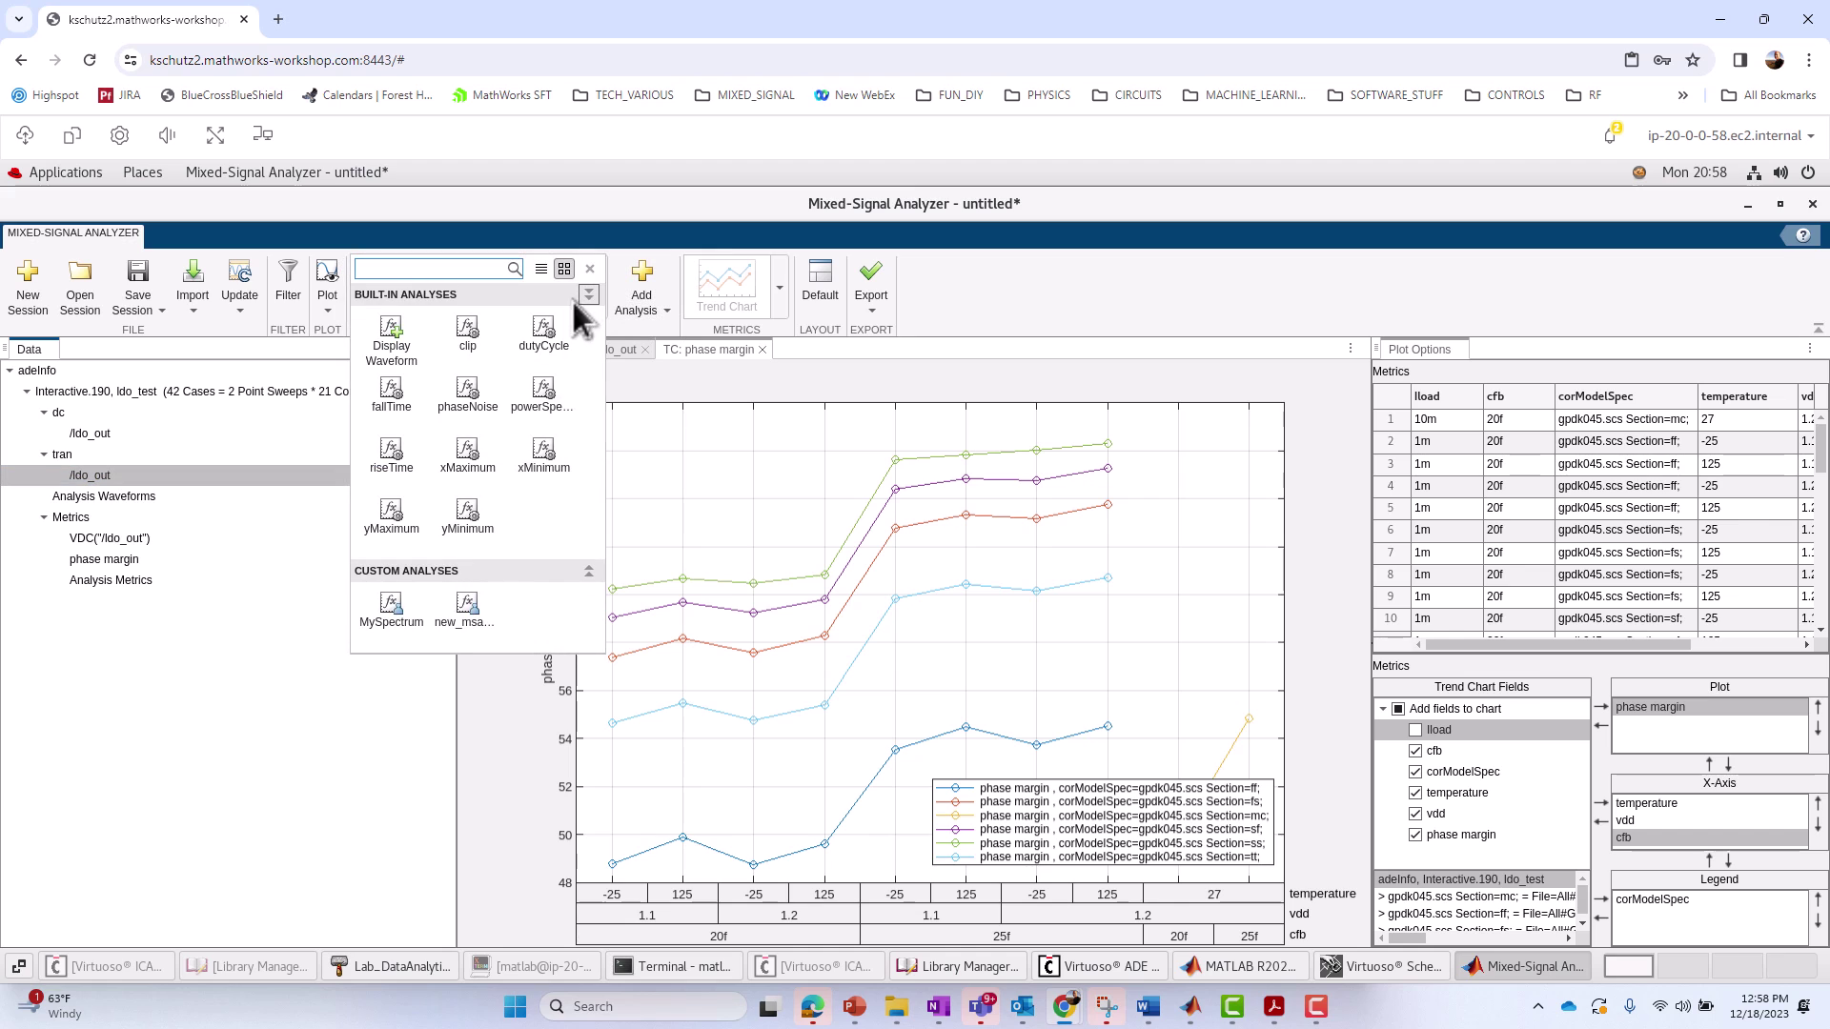
click(387, 505)
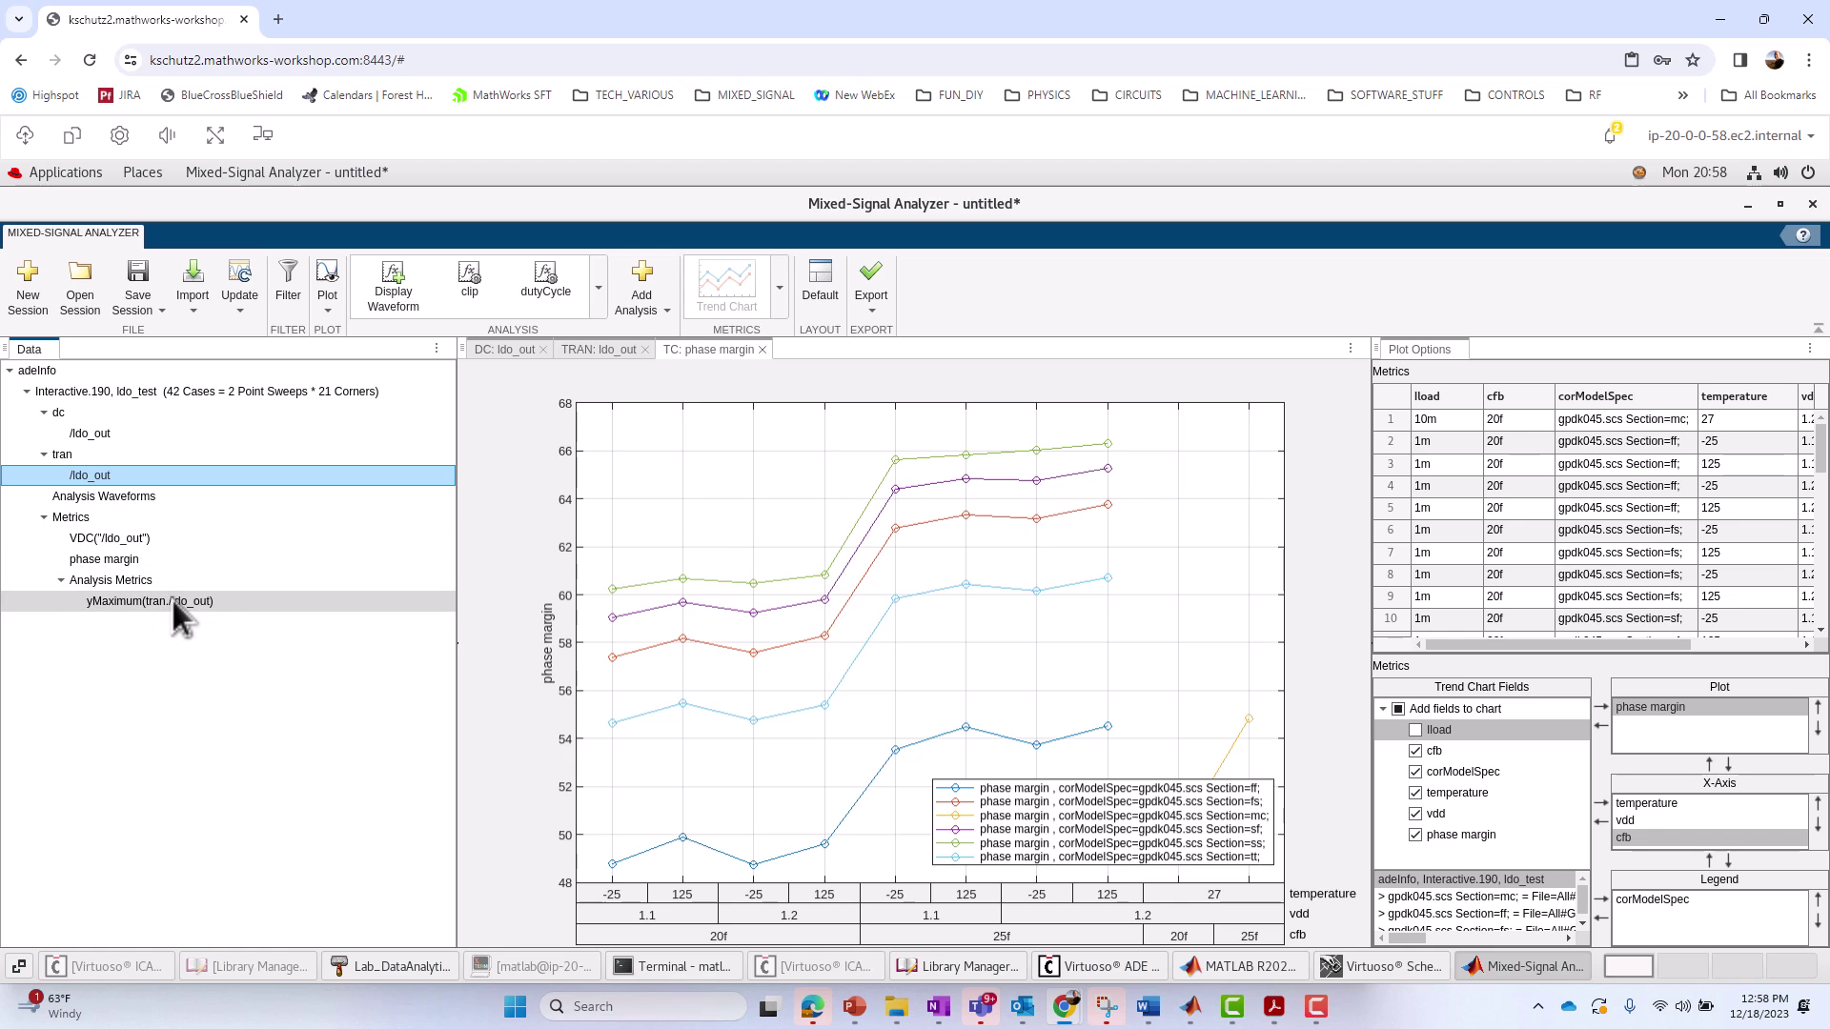
click(185, 602)
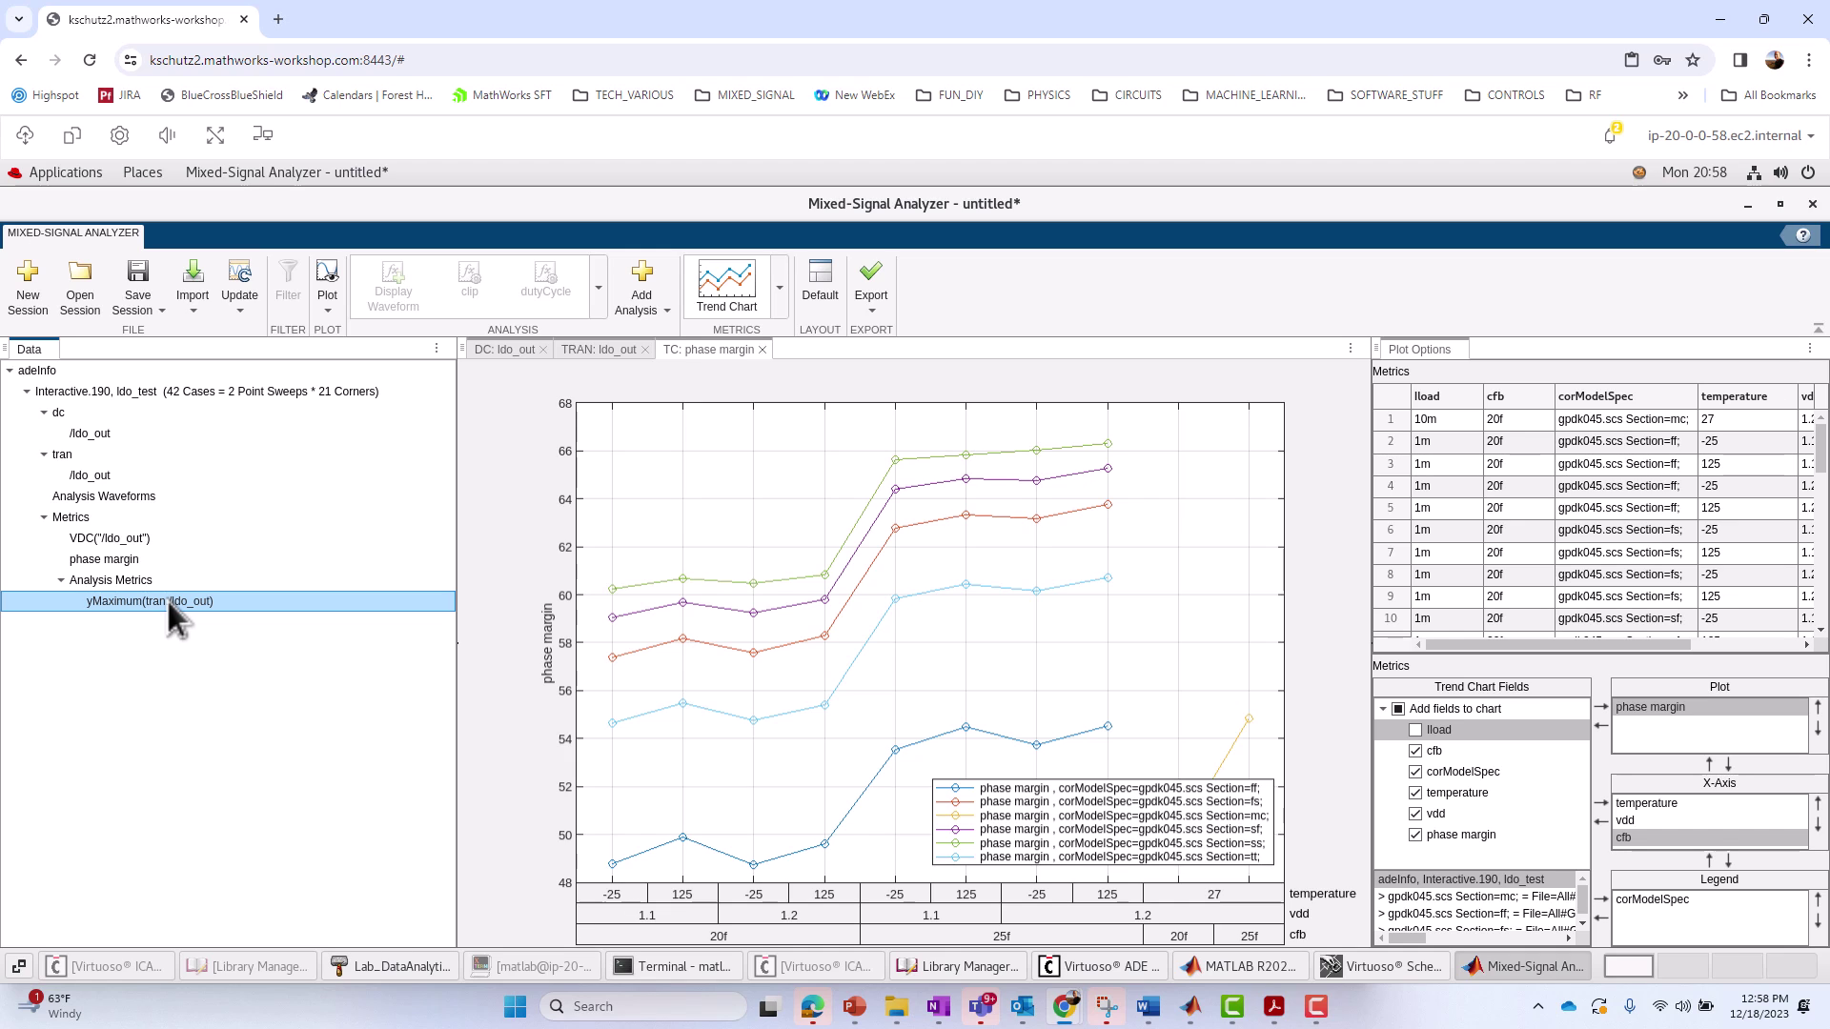
Create a new TC: max ldo_out trend chart of the yMaximum(tran,/ldo_out) metric
click(325, 312)
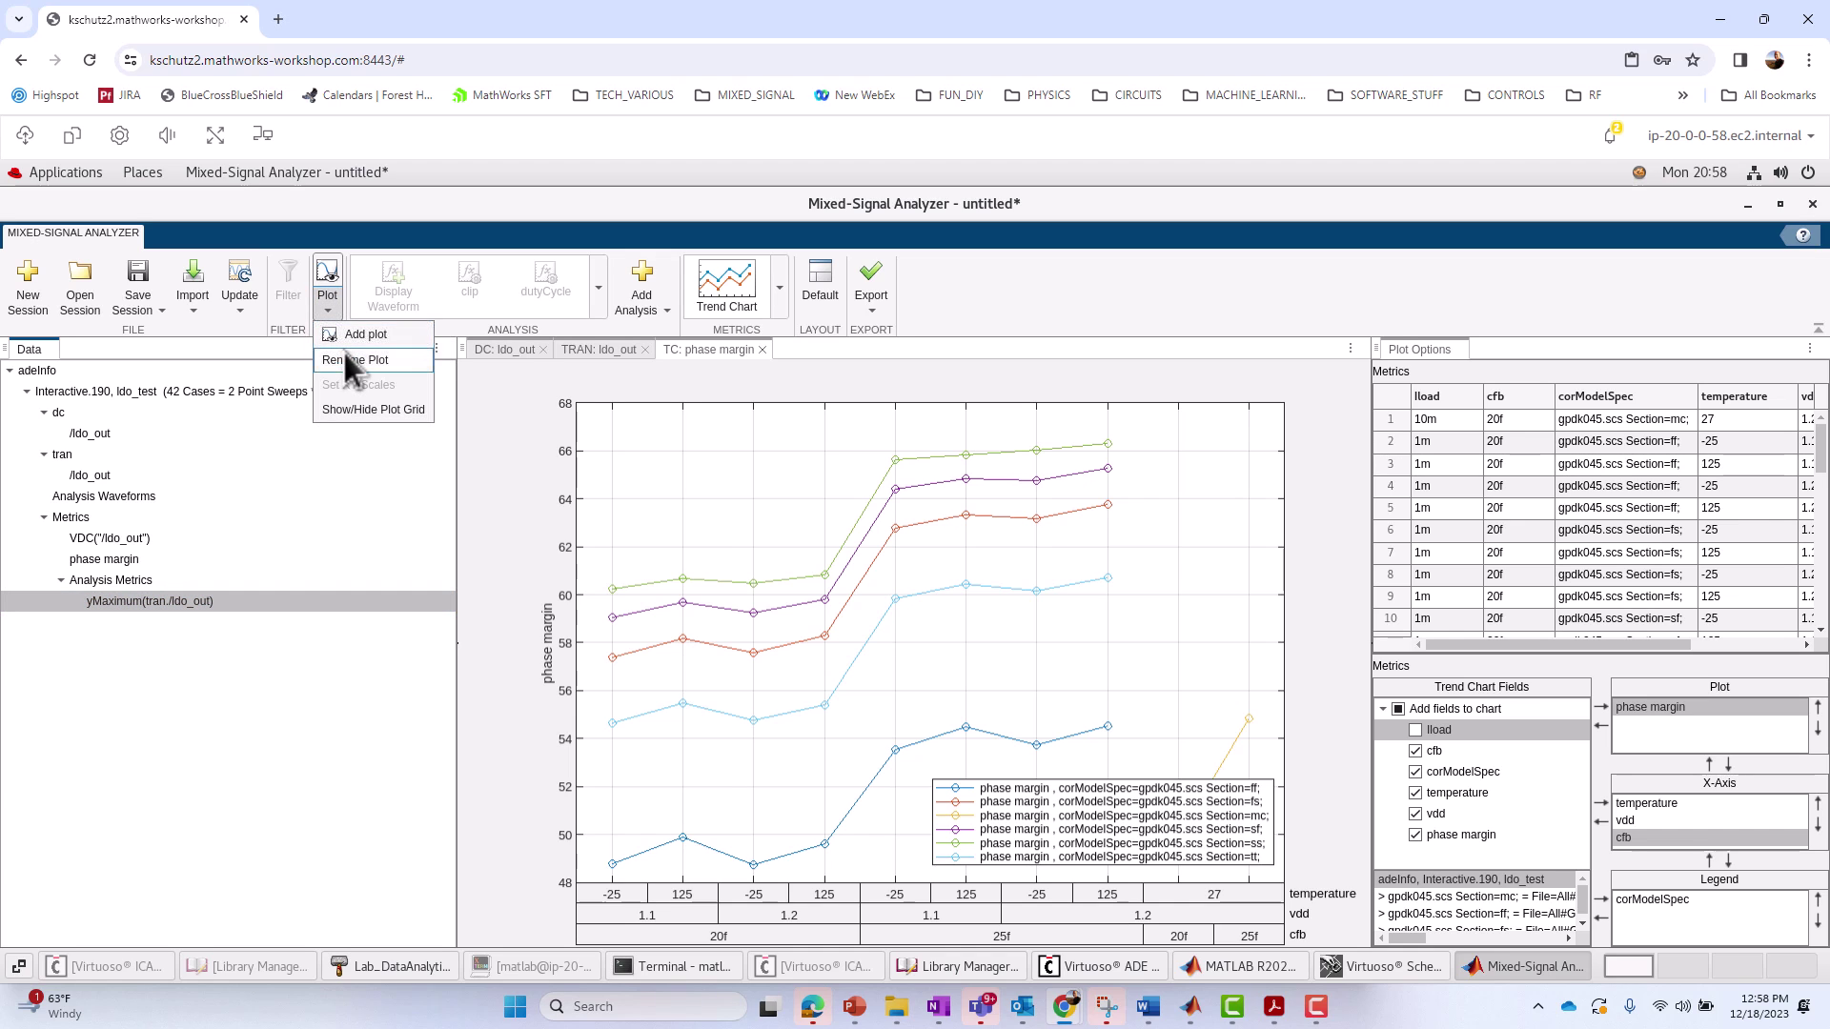
click(349, 338)
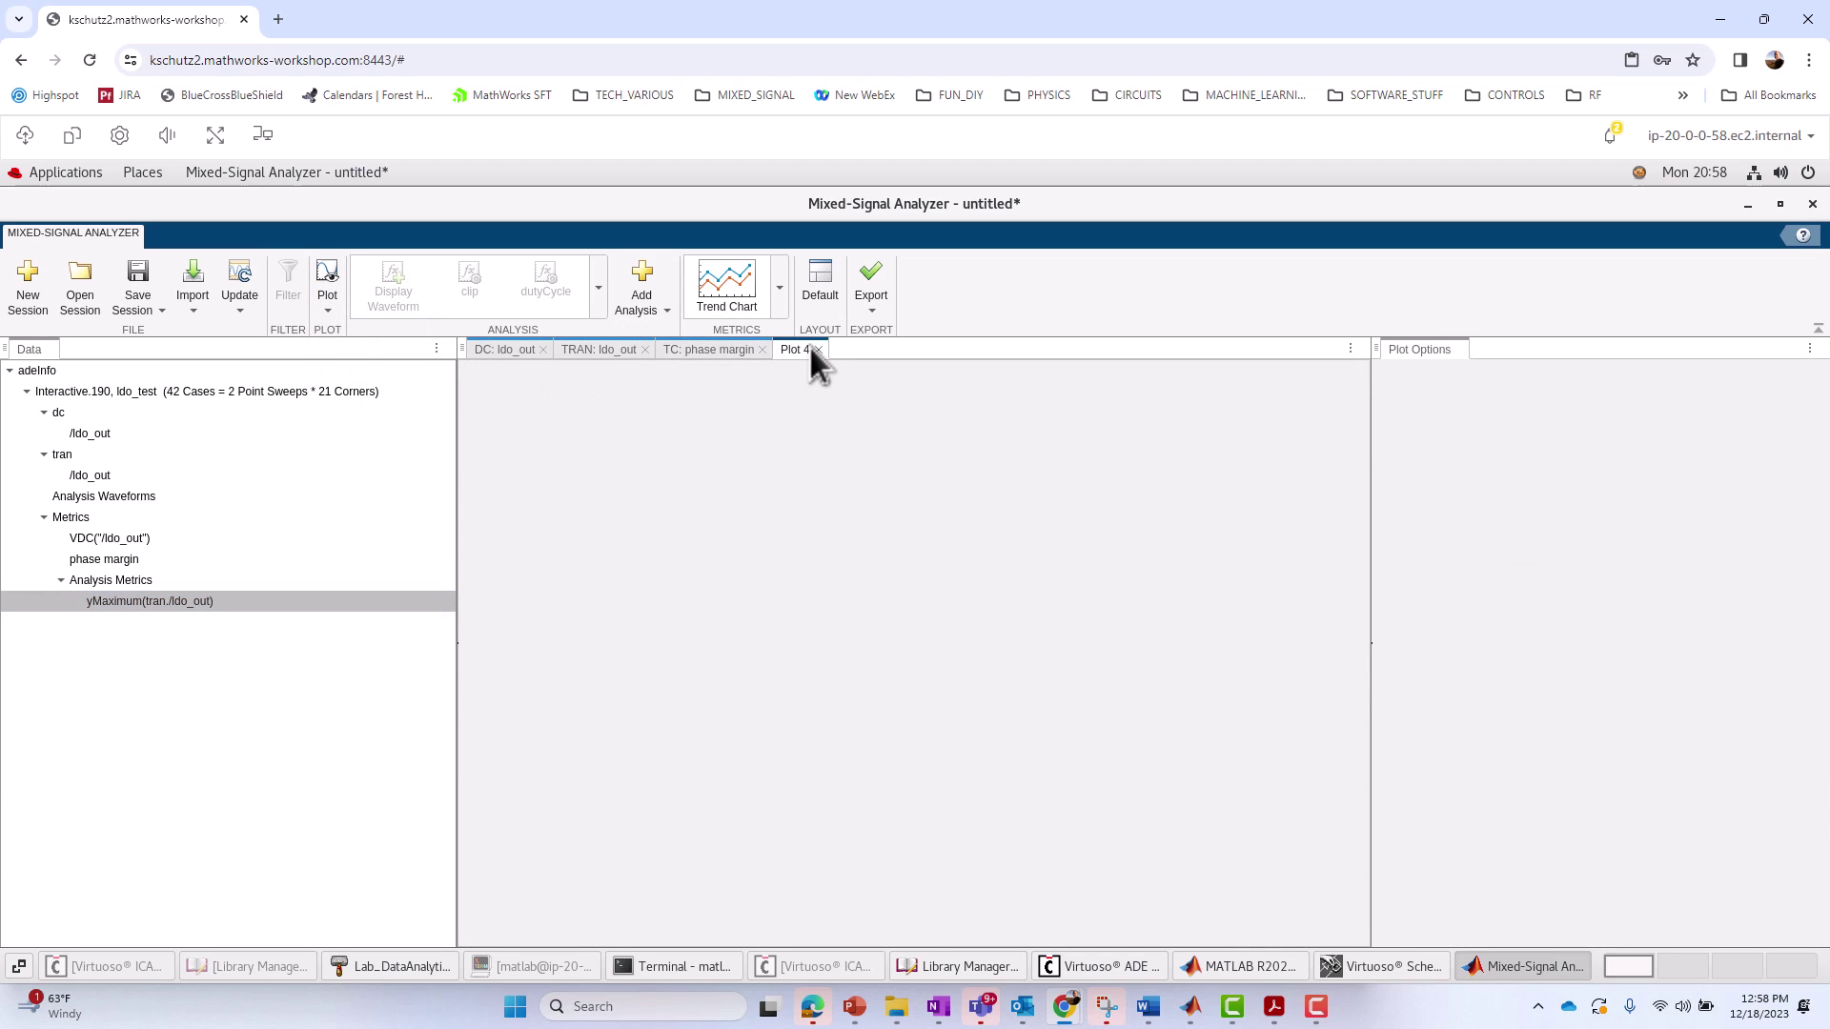
click(325, 310)
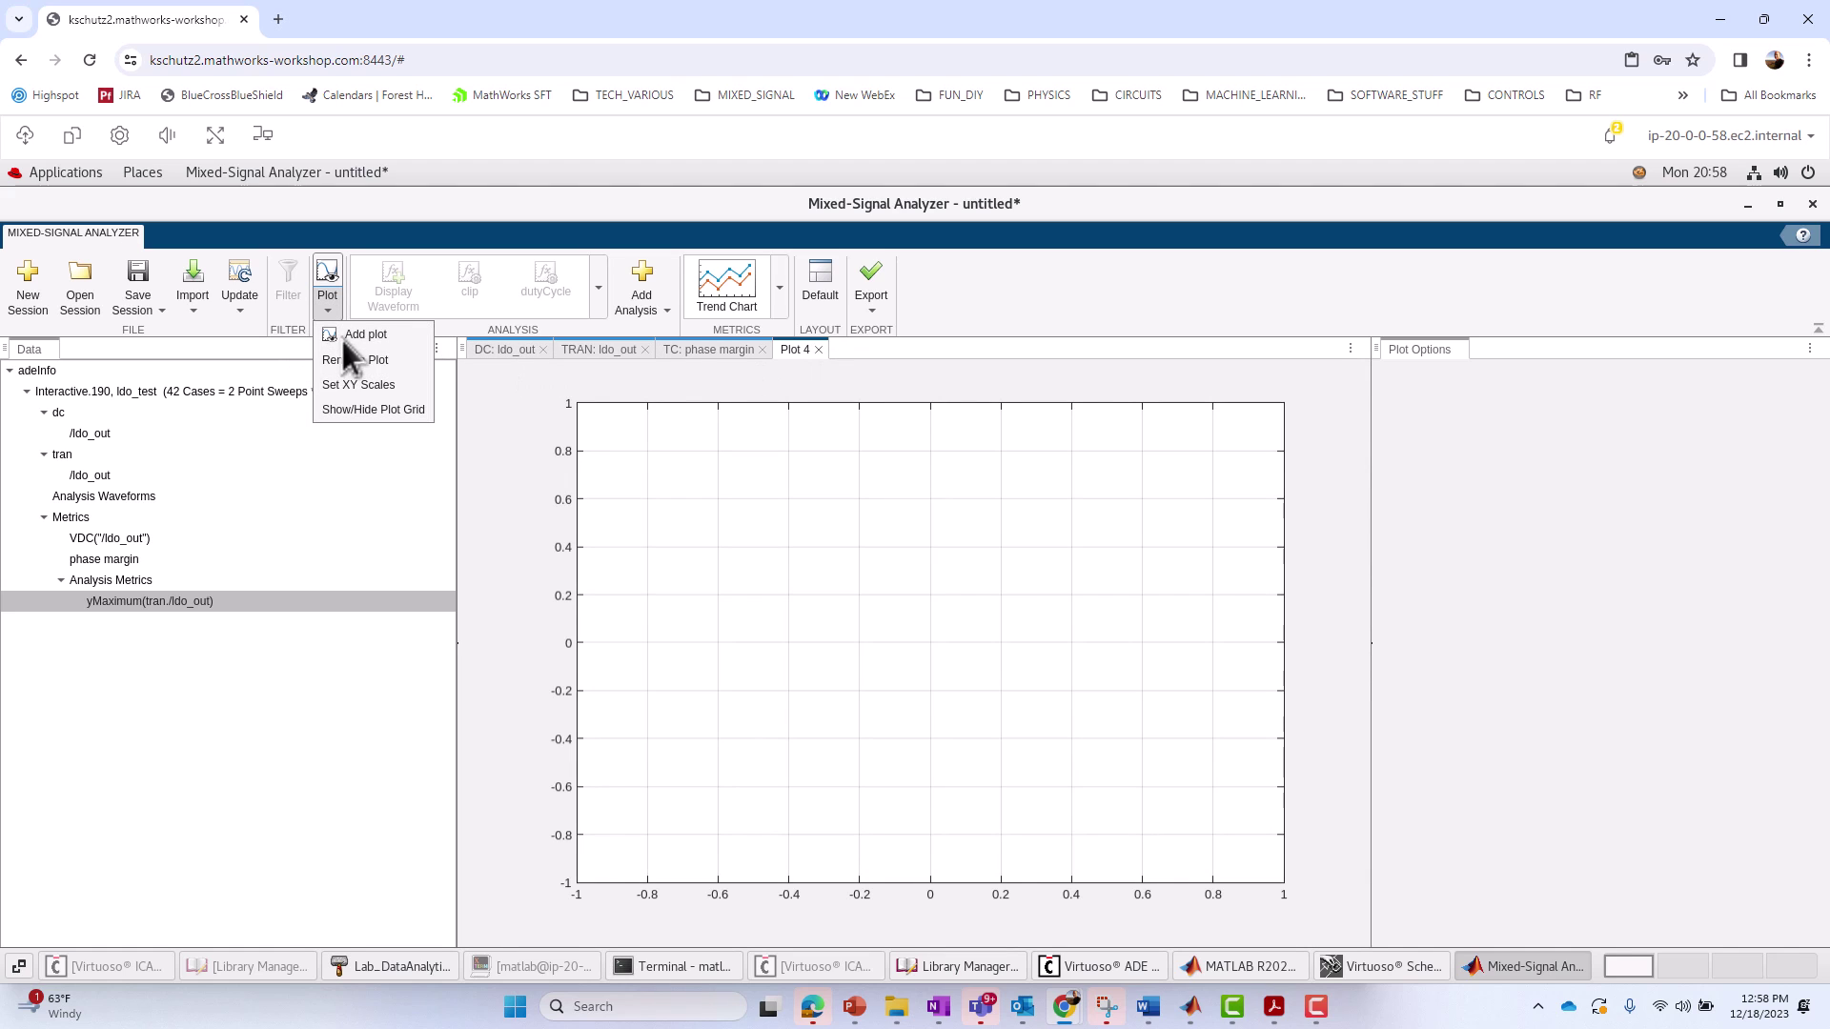
click(398, 247)
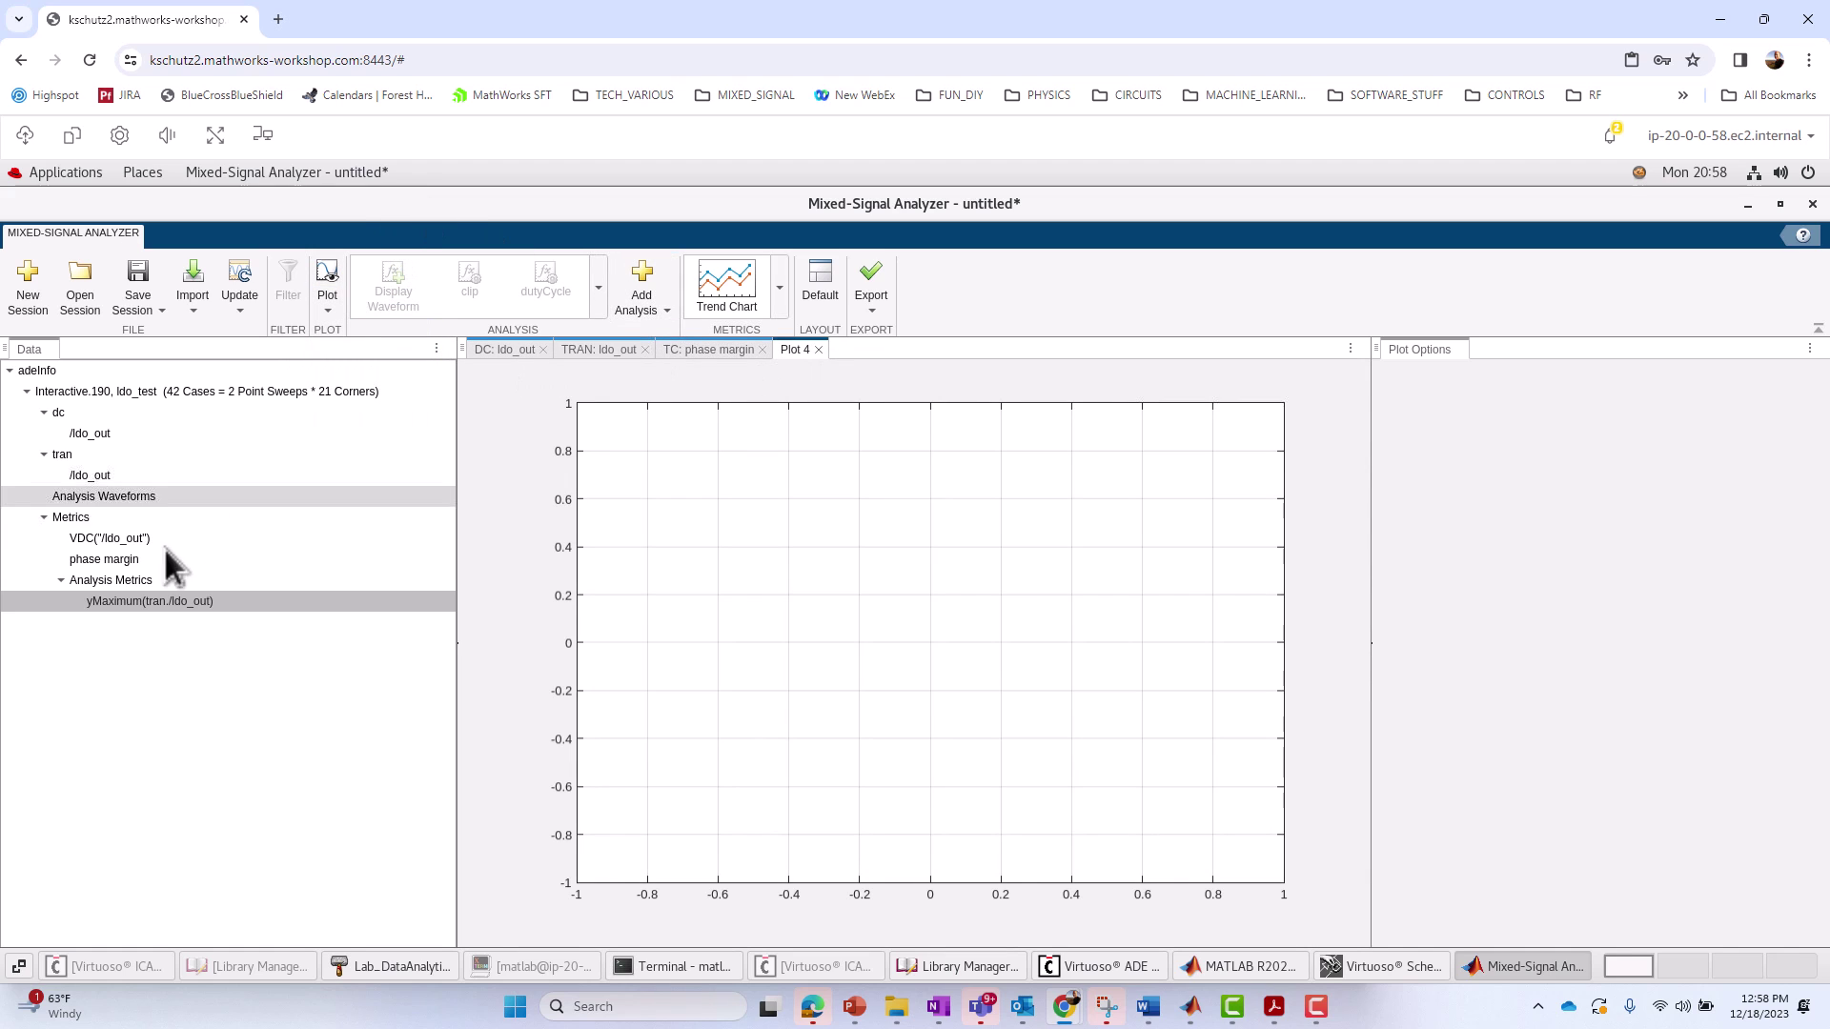
click(726, 290)
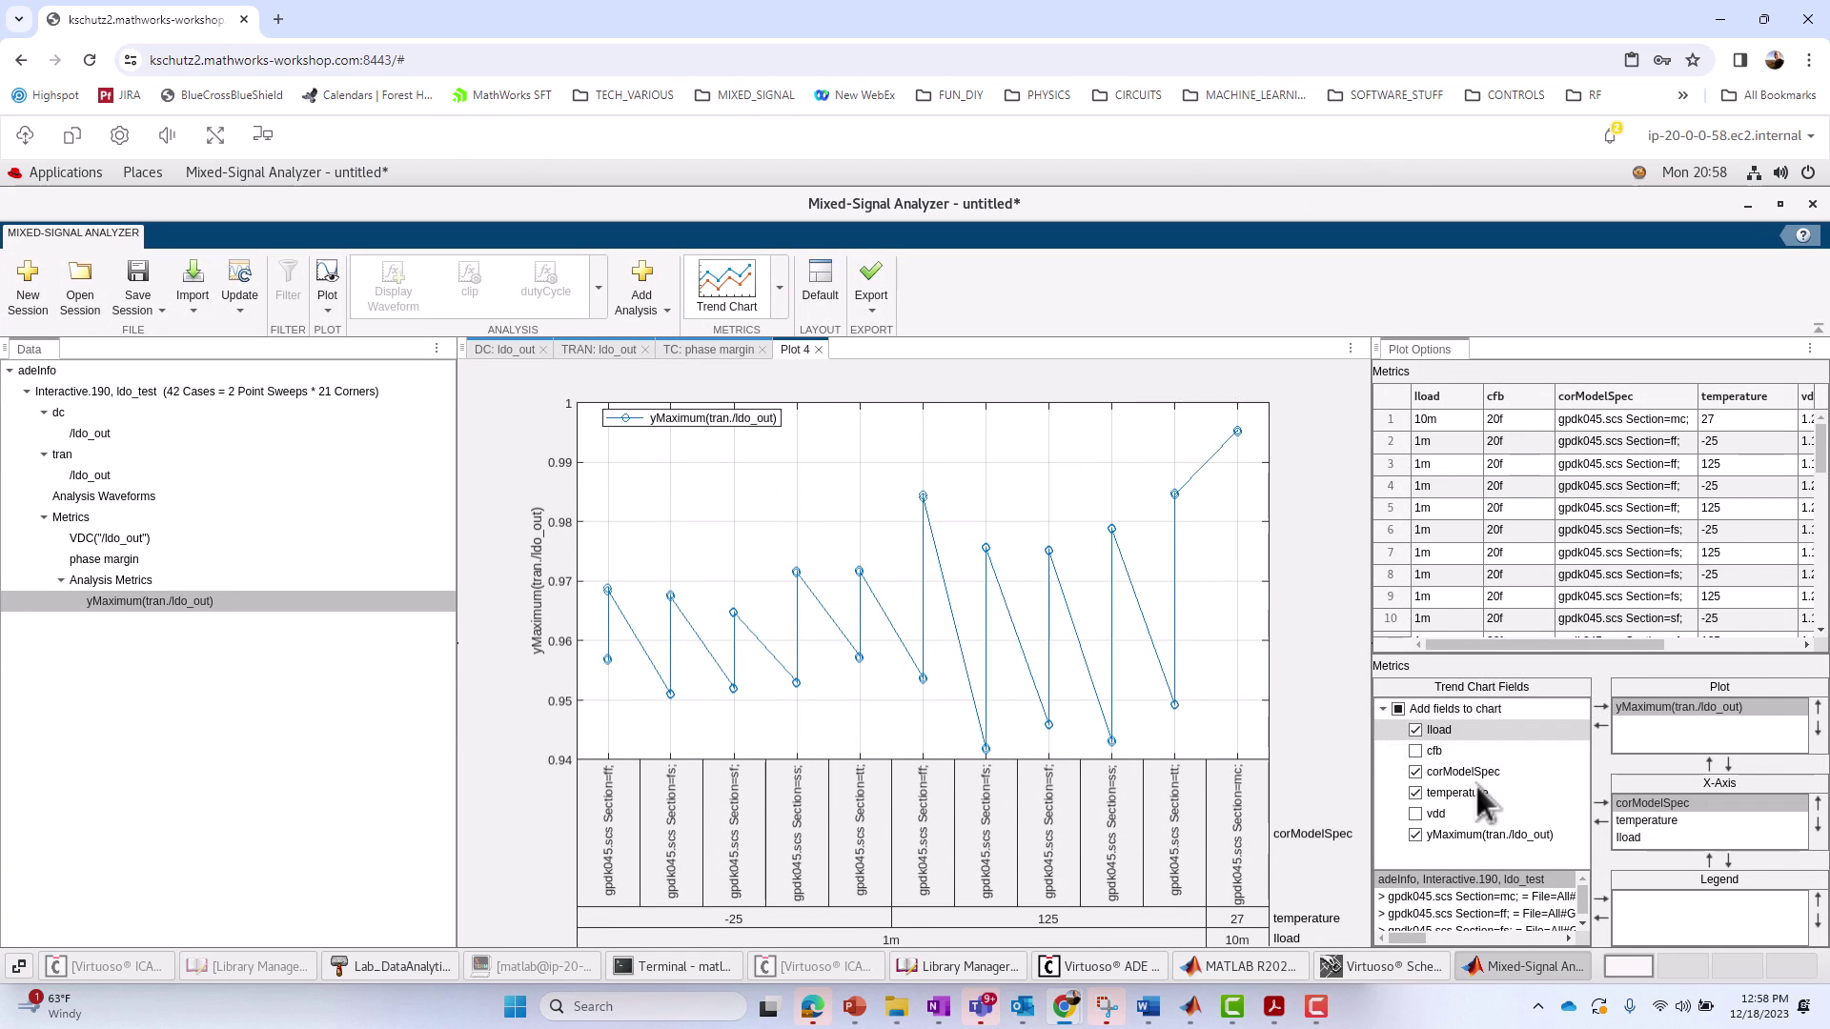
Add cfb and vdd, drop lload, move corModelSpec to the legend, and put cfb below vdd
click(1416, 752)
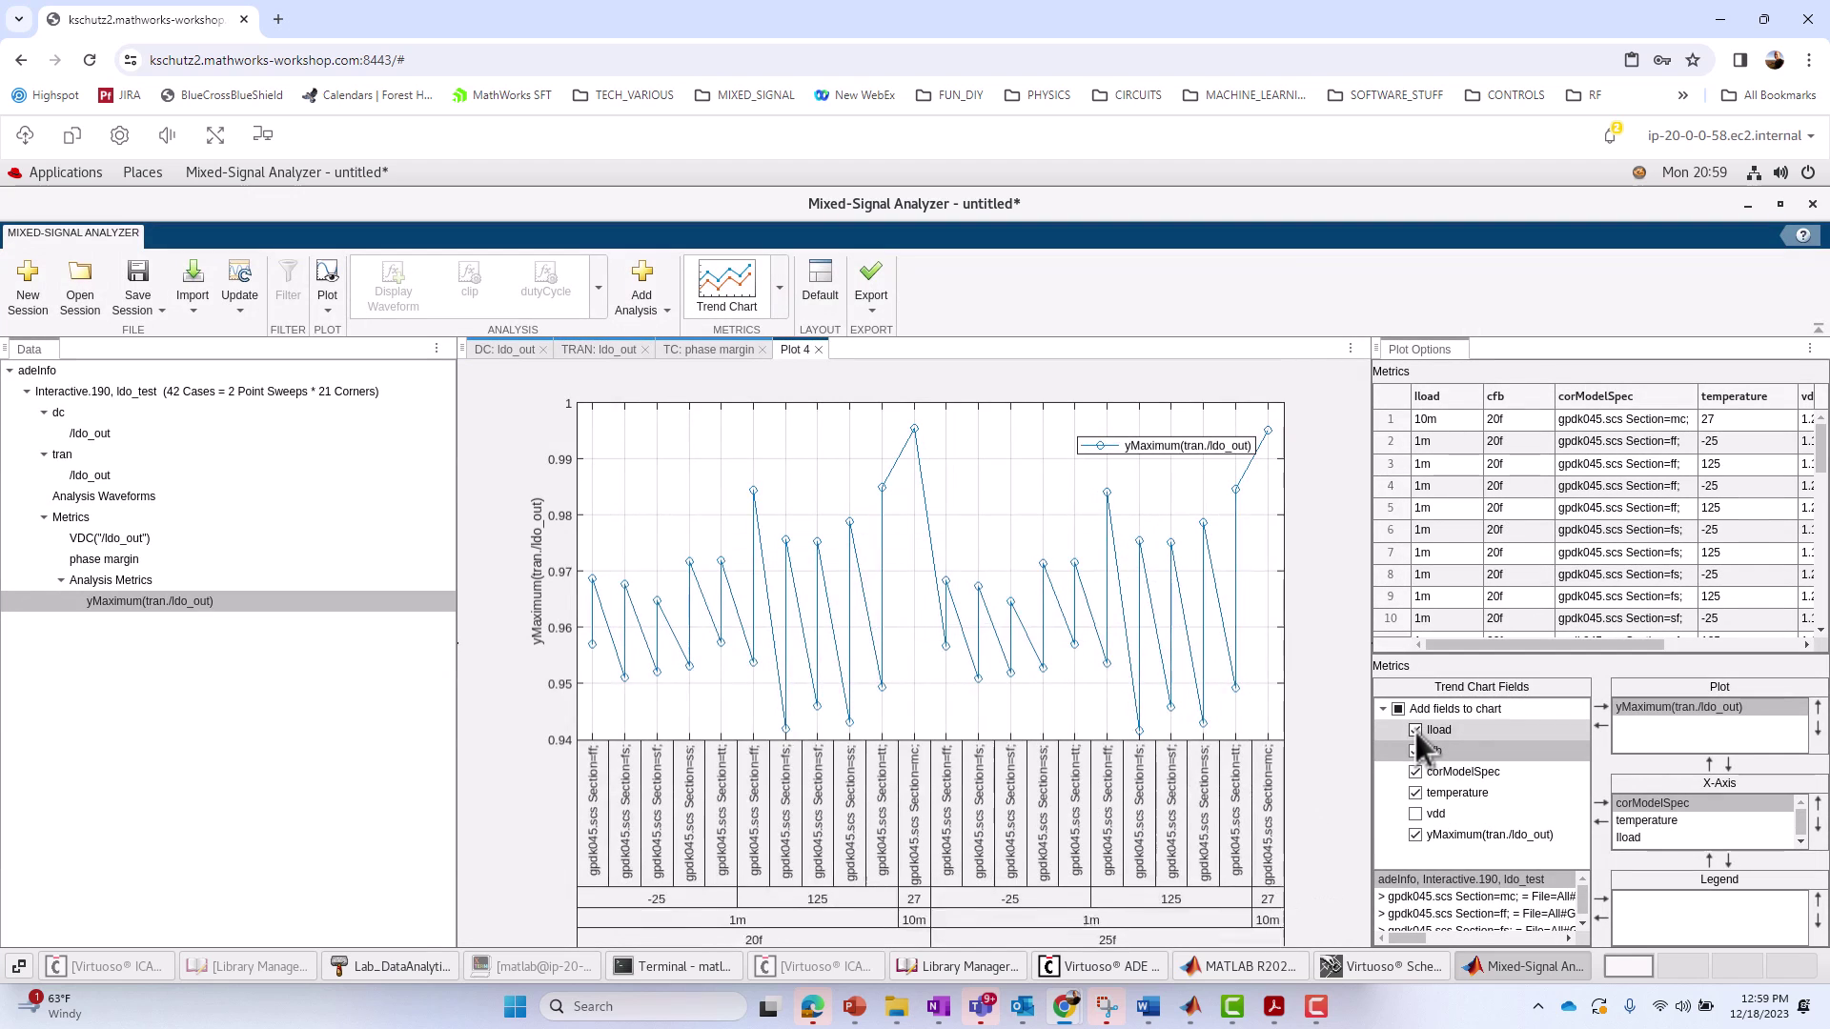
click(1415, 732)
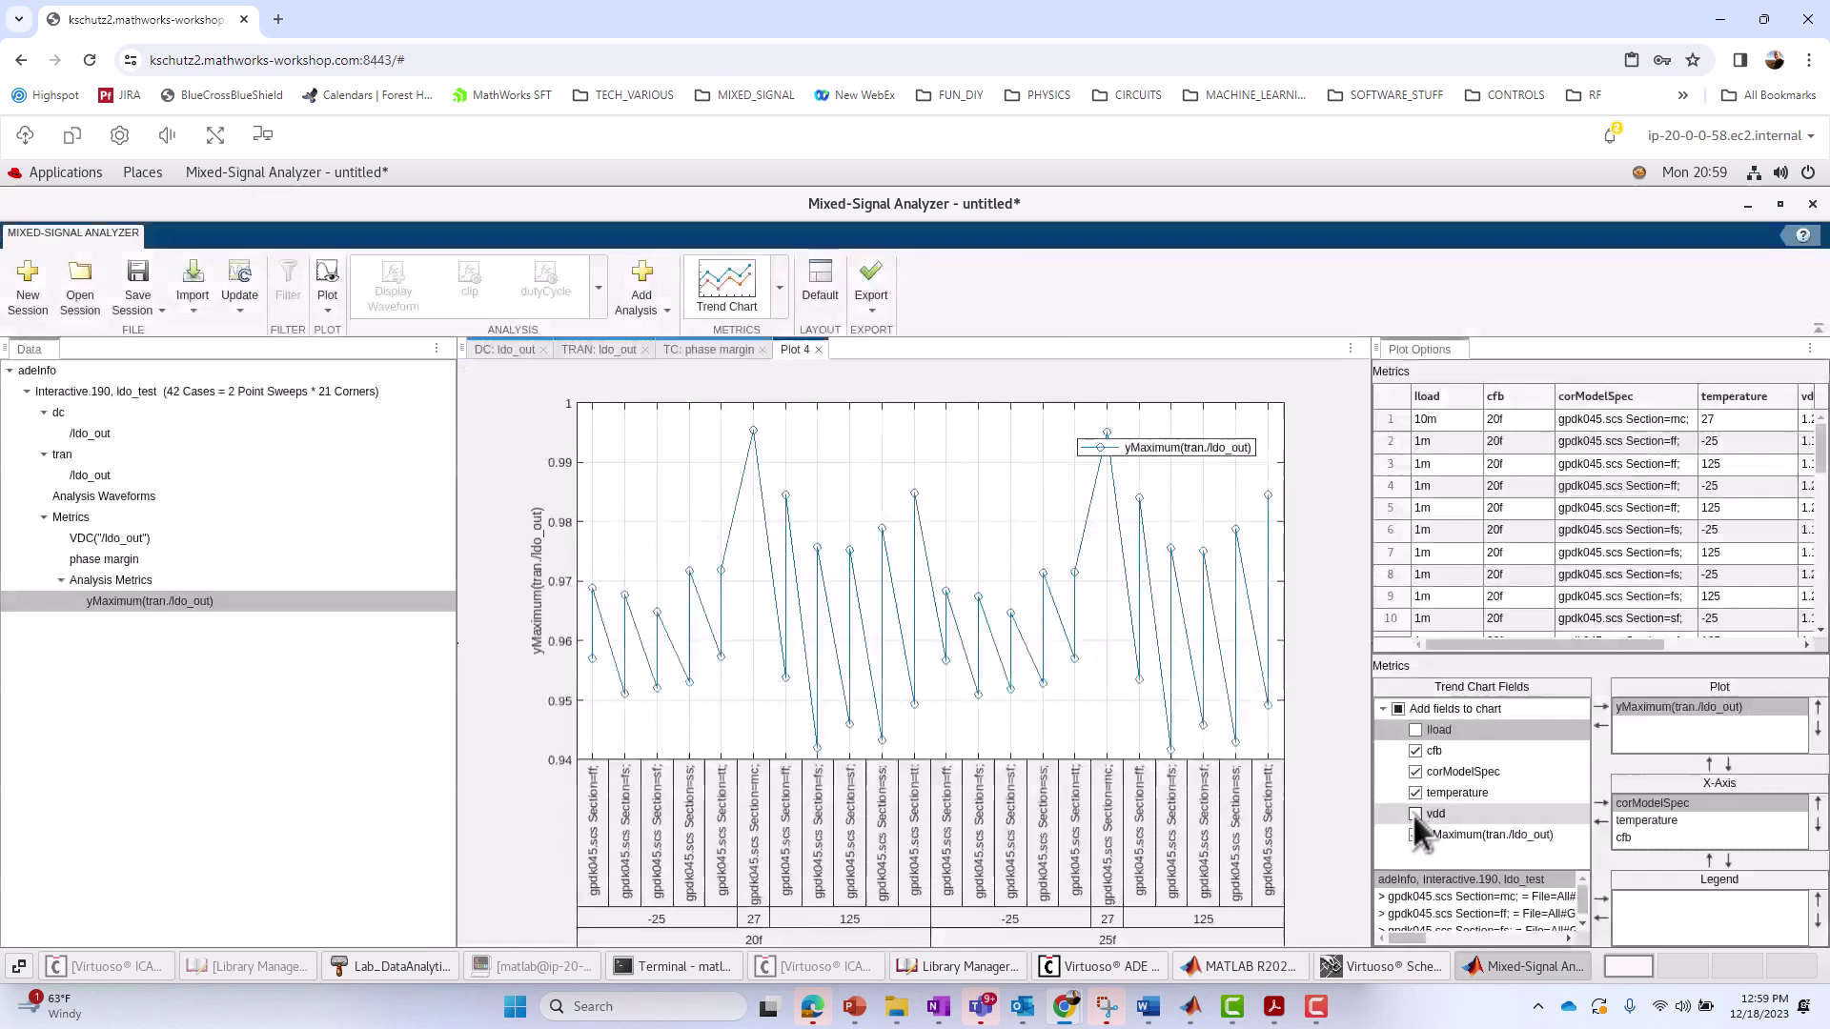
click(1414, 815)
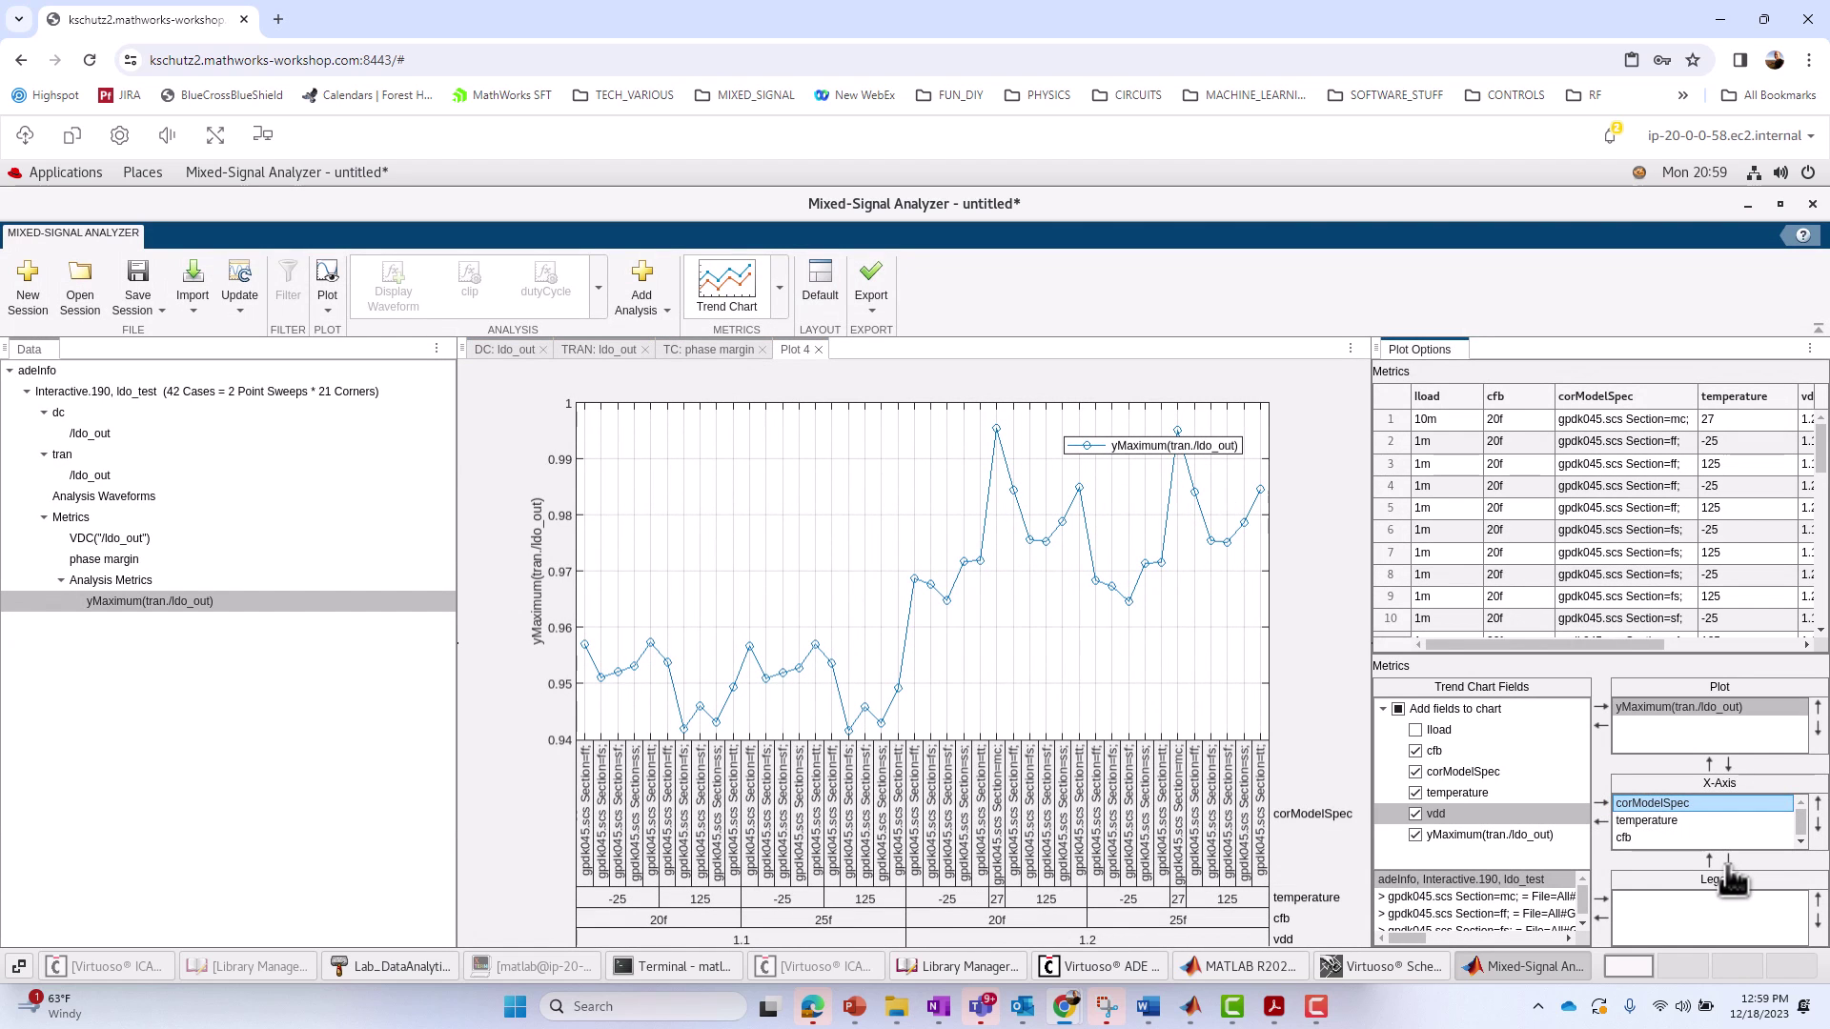
click(1727, 860)
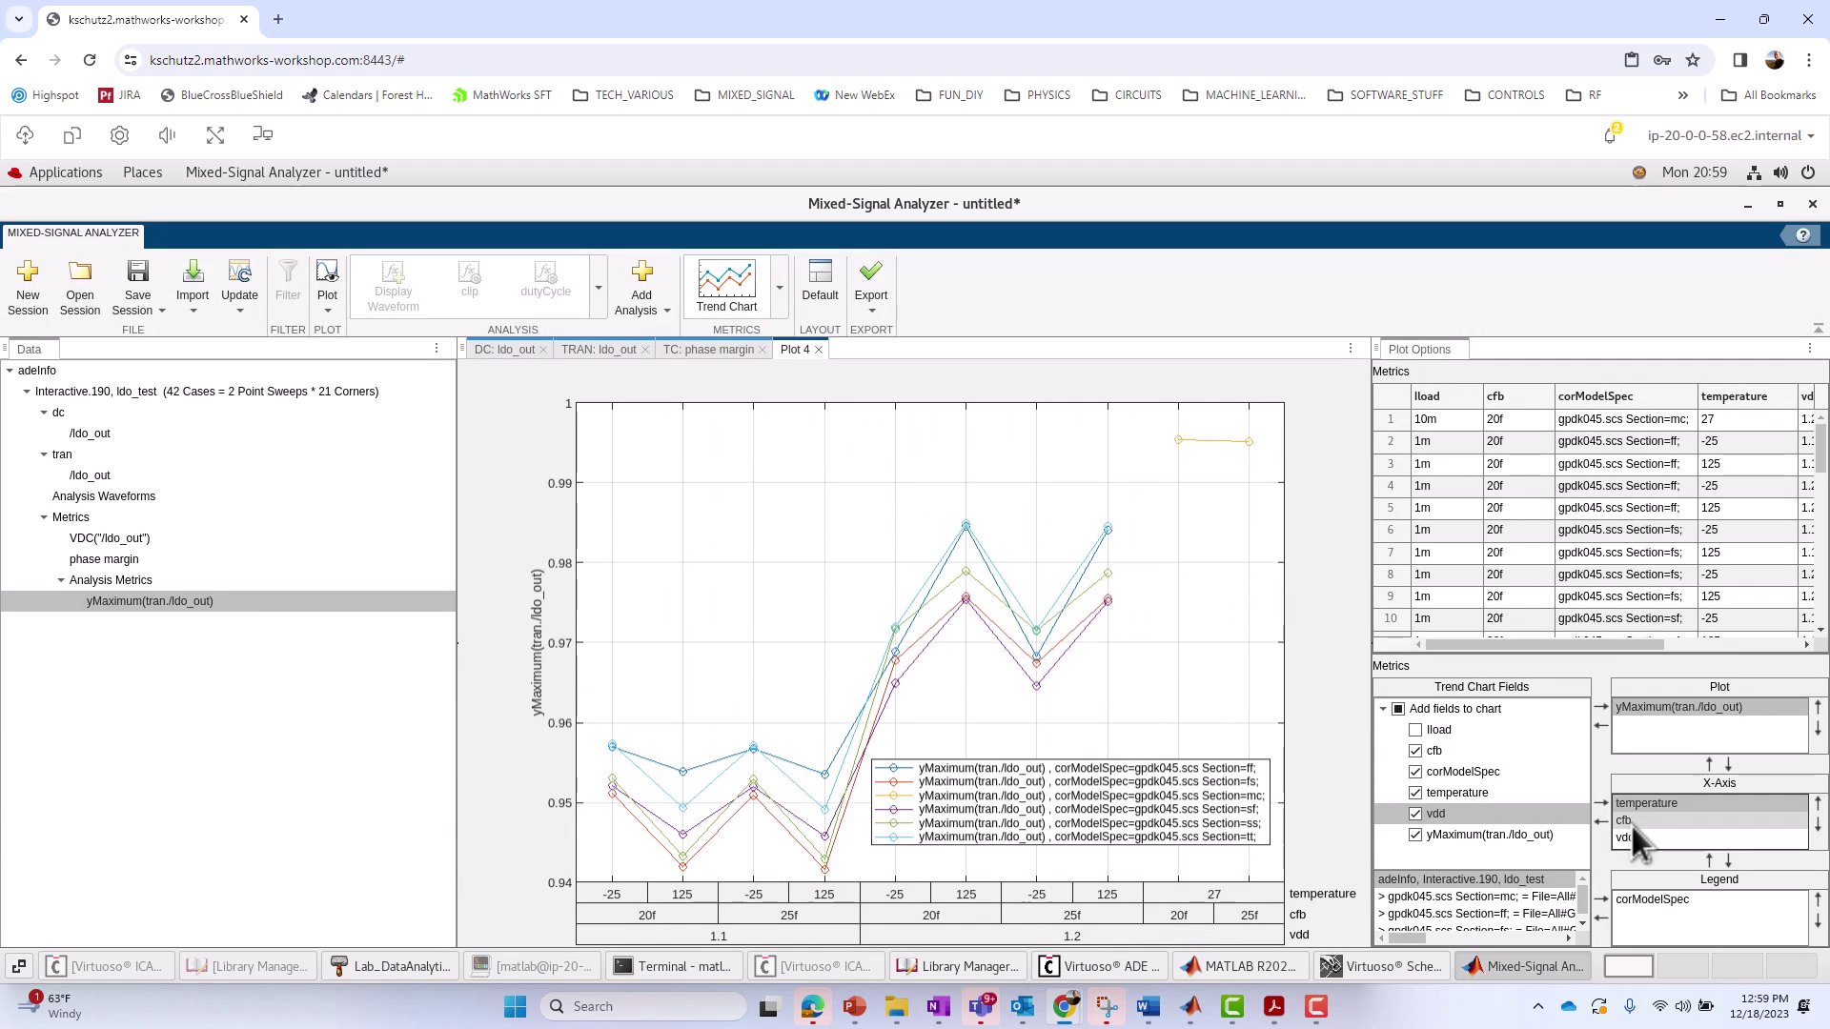
click(1631, 823)
click(1817, 827)
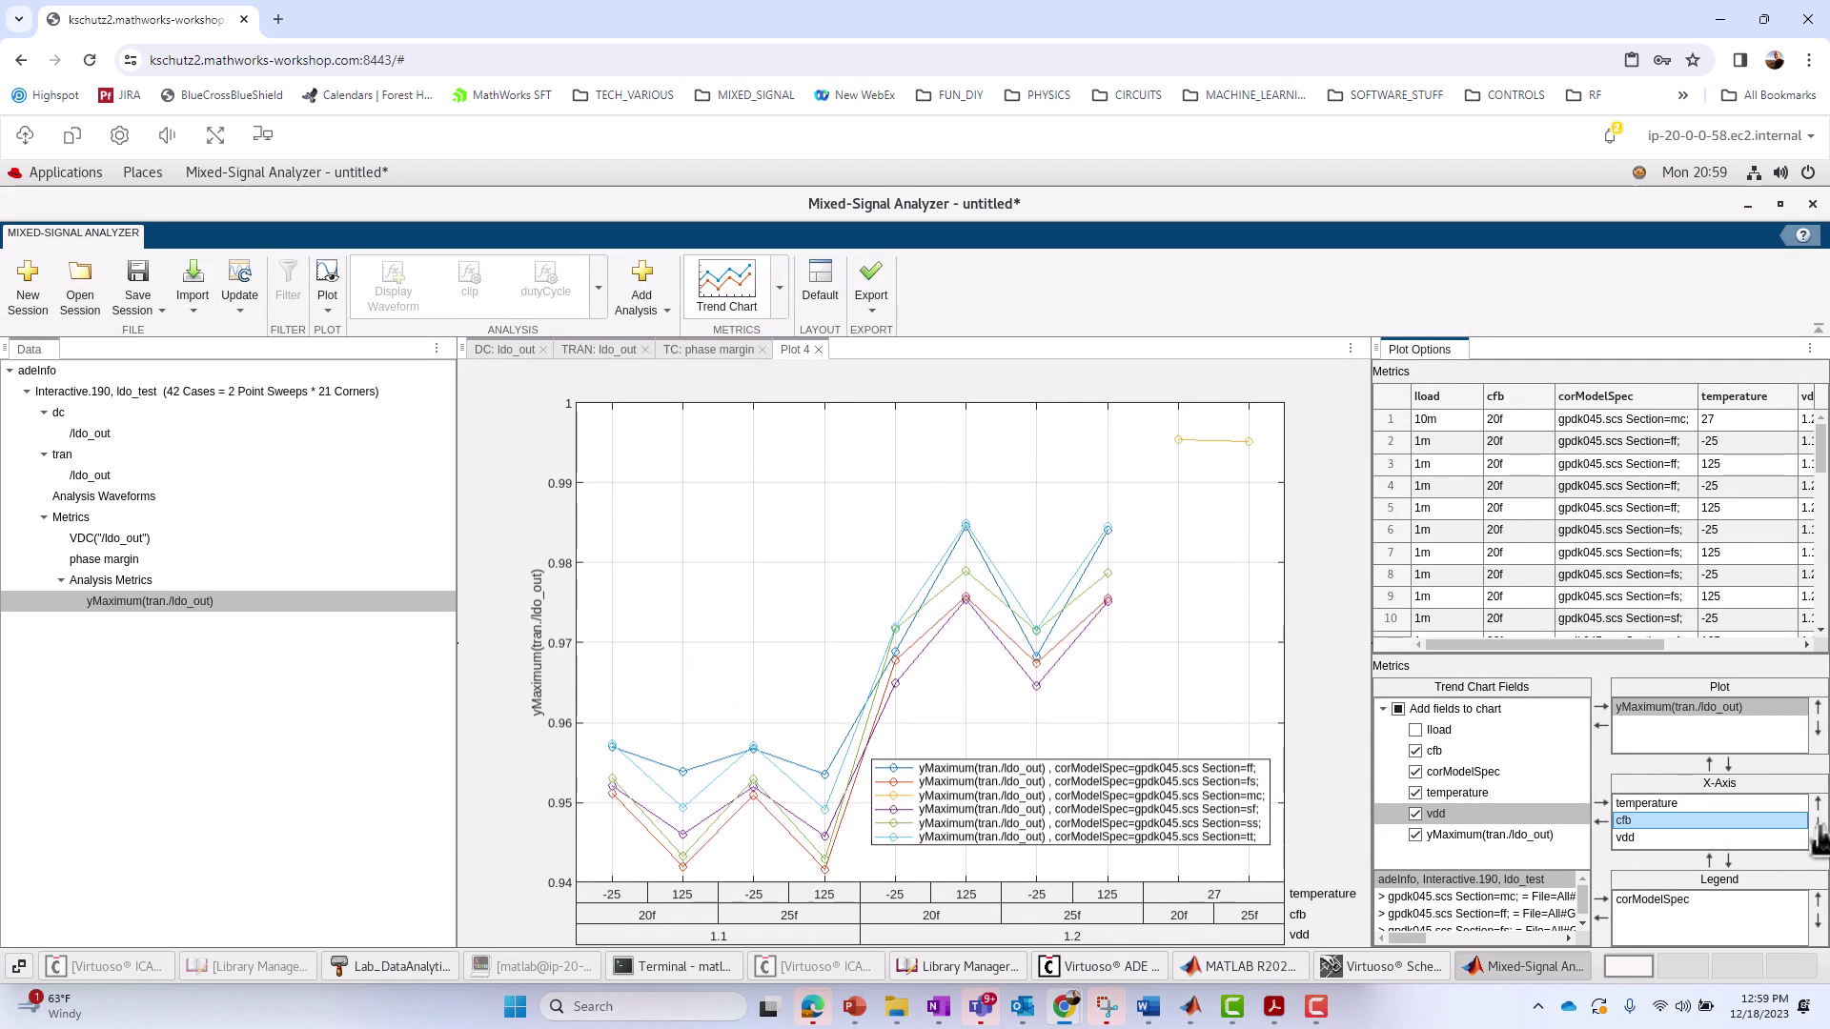
click(1817, 827)
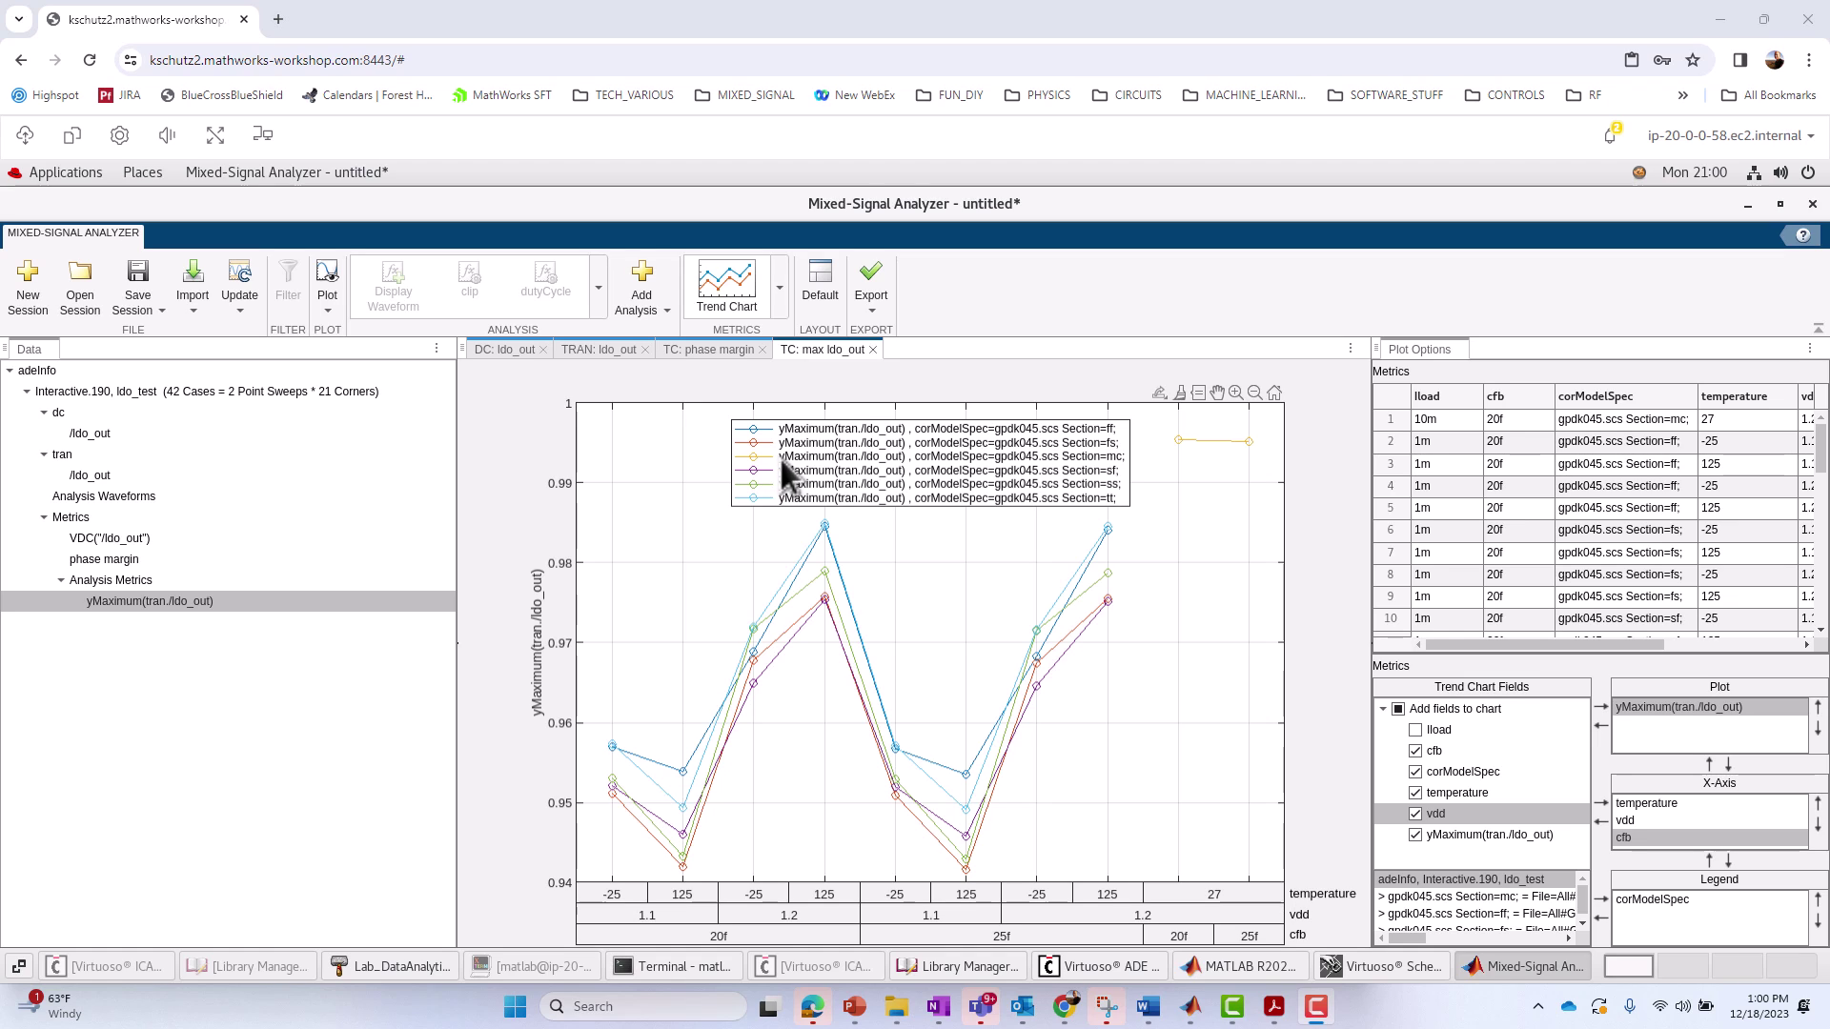
Select transient /ldo_out and start a custom analysis prefilled with mean(abs(slewrate(y)))
click(597, 288)
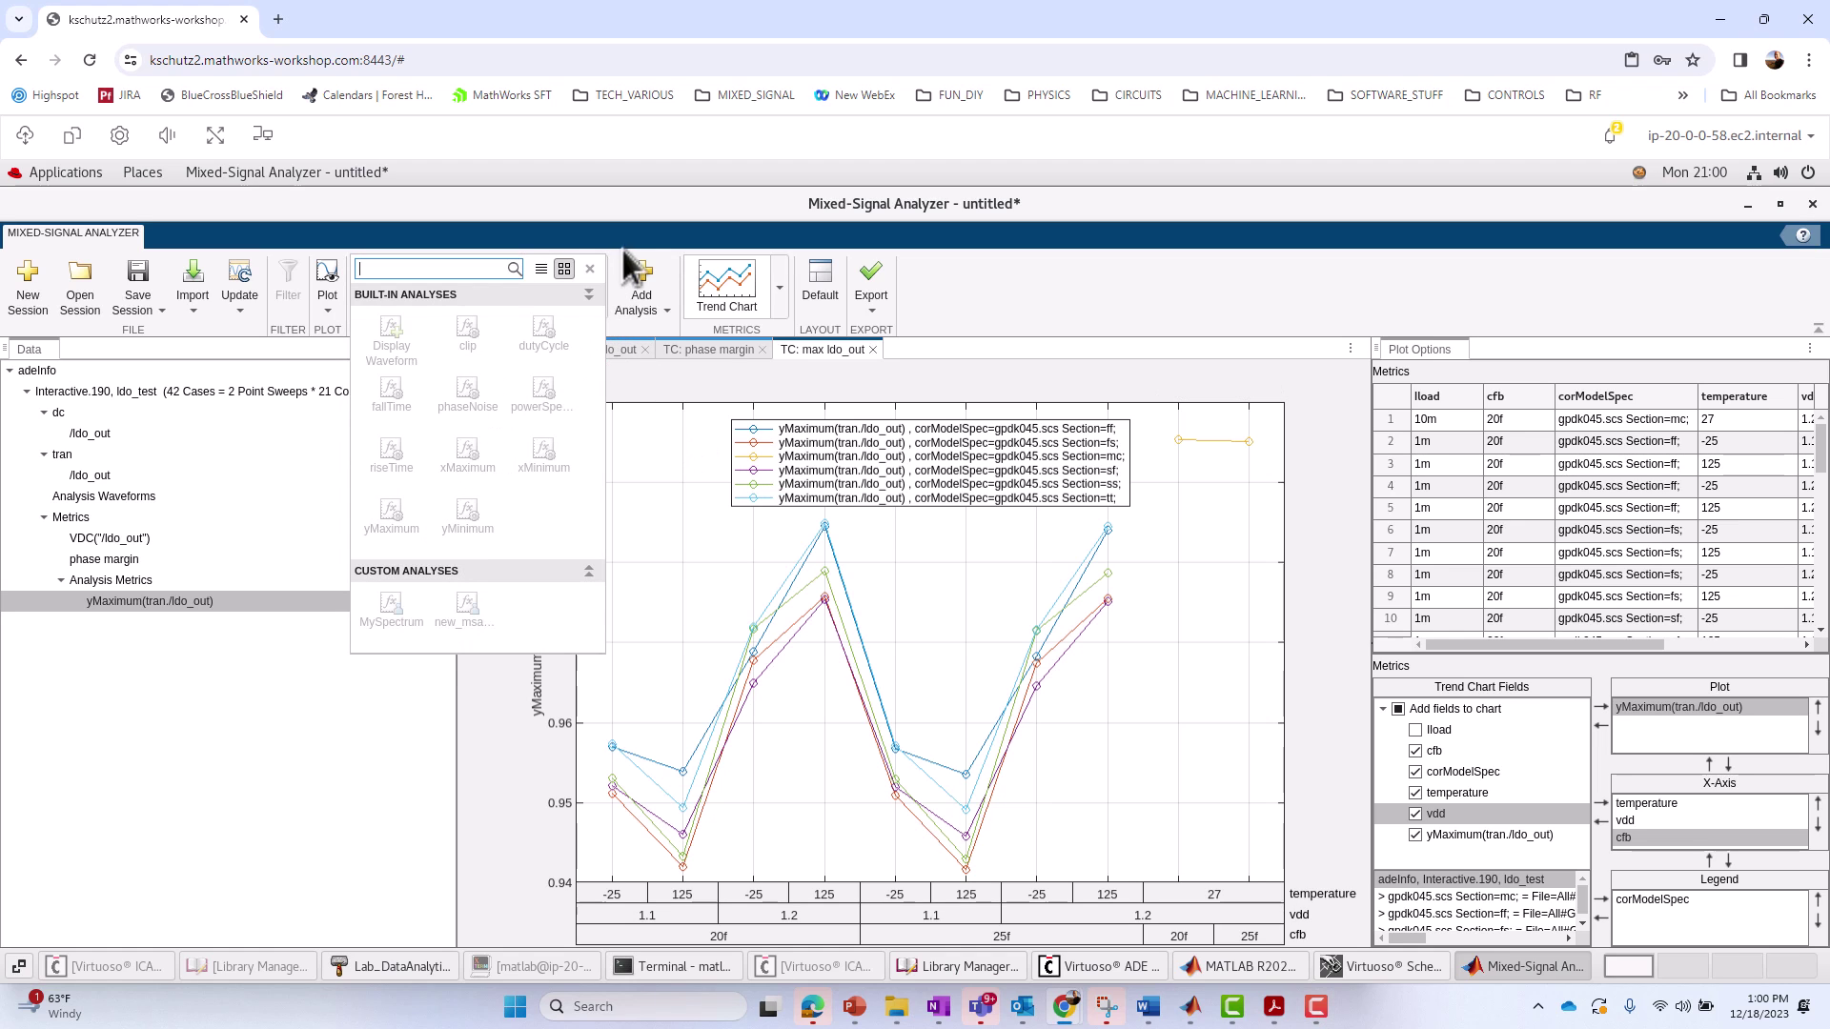
click(589, 206)
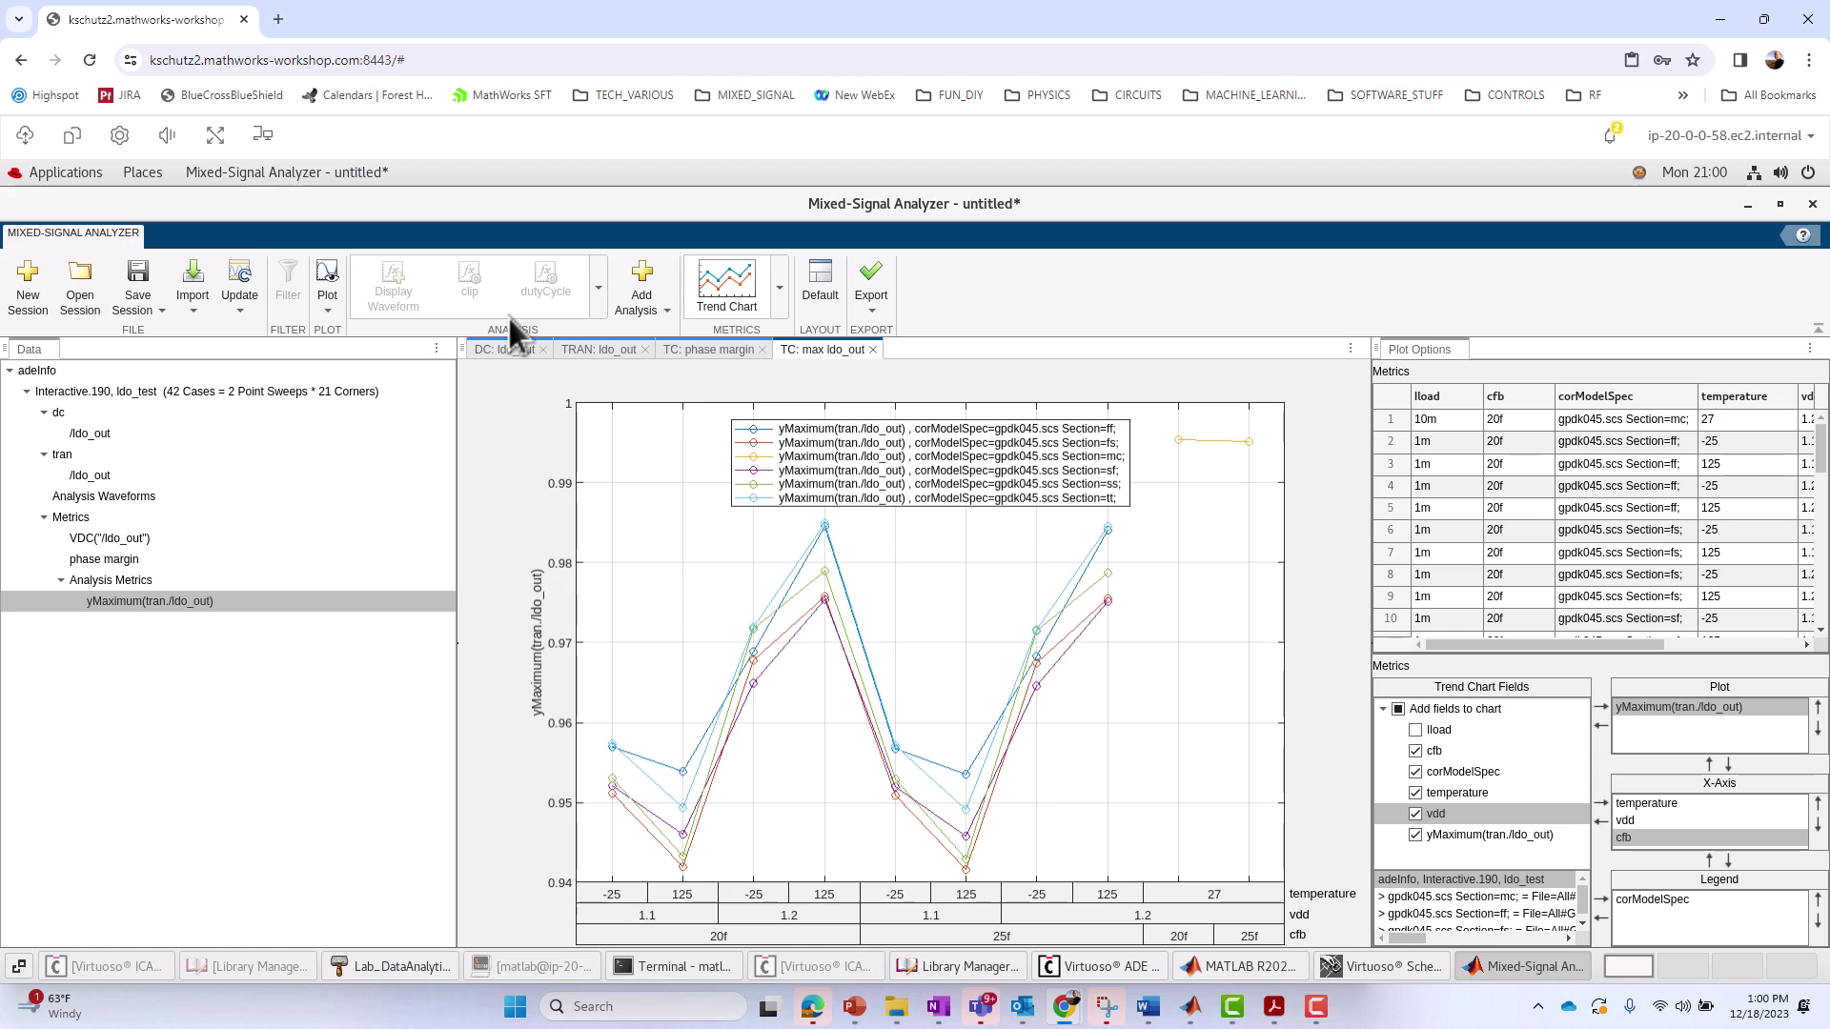
click(110, 476)
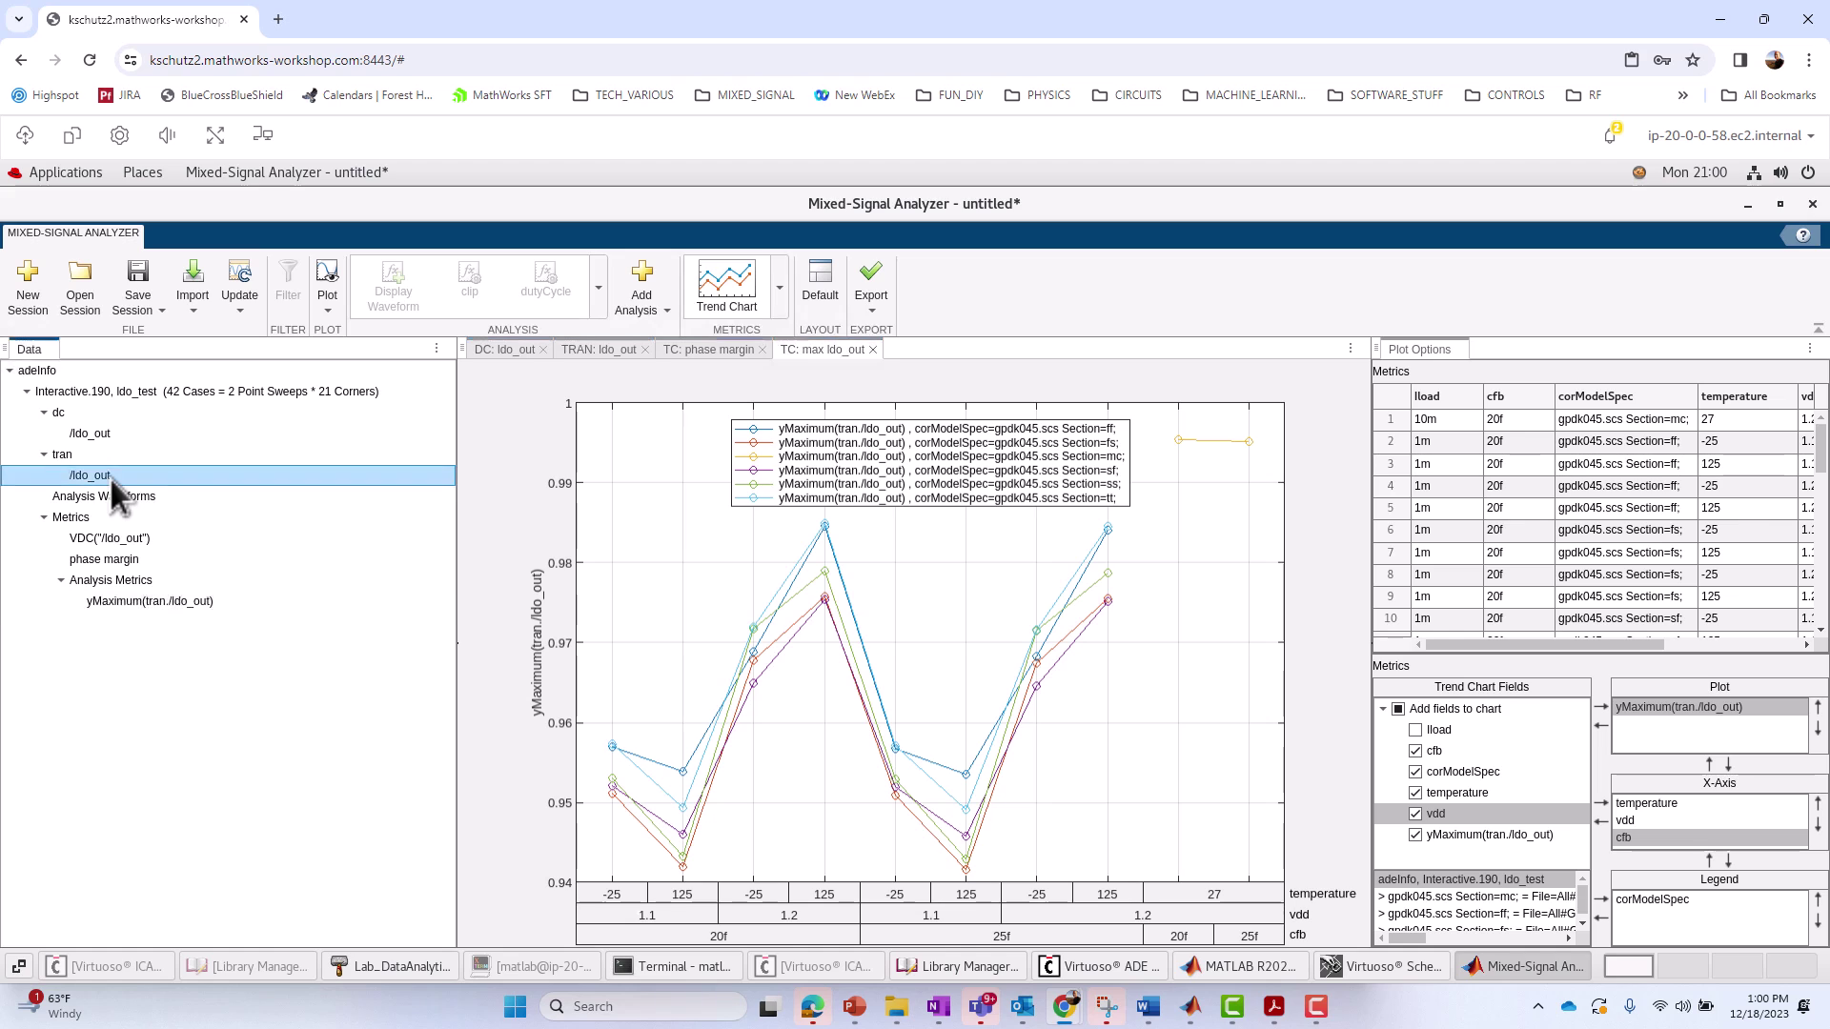
click(596, 280)
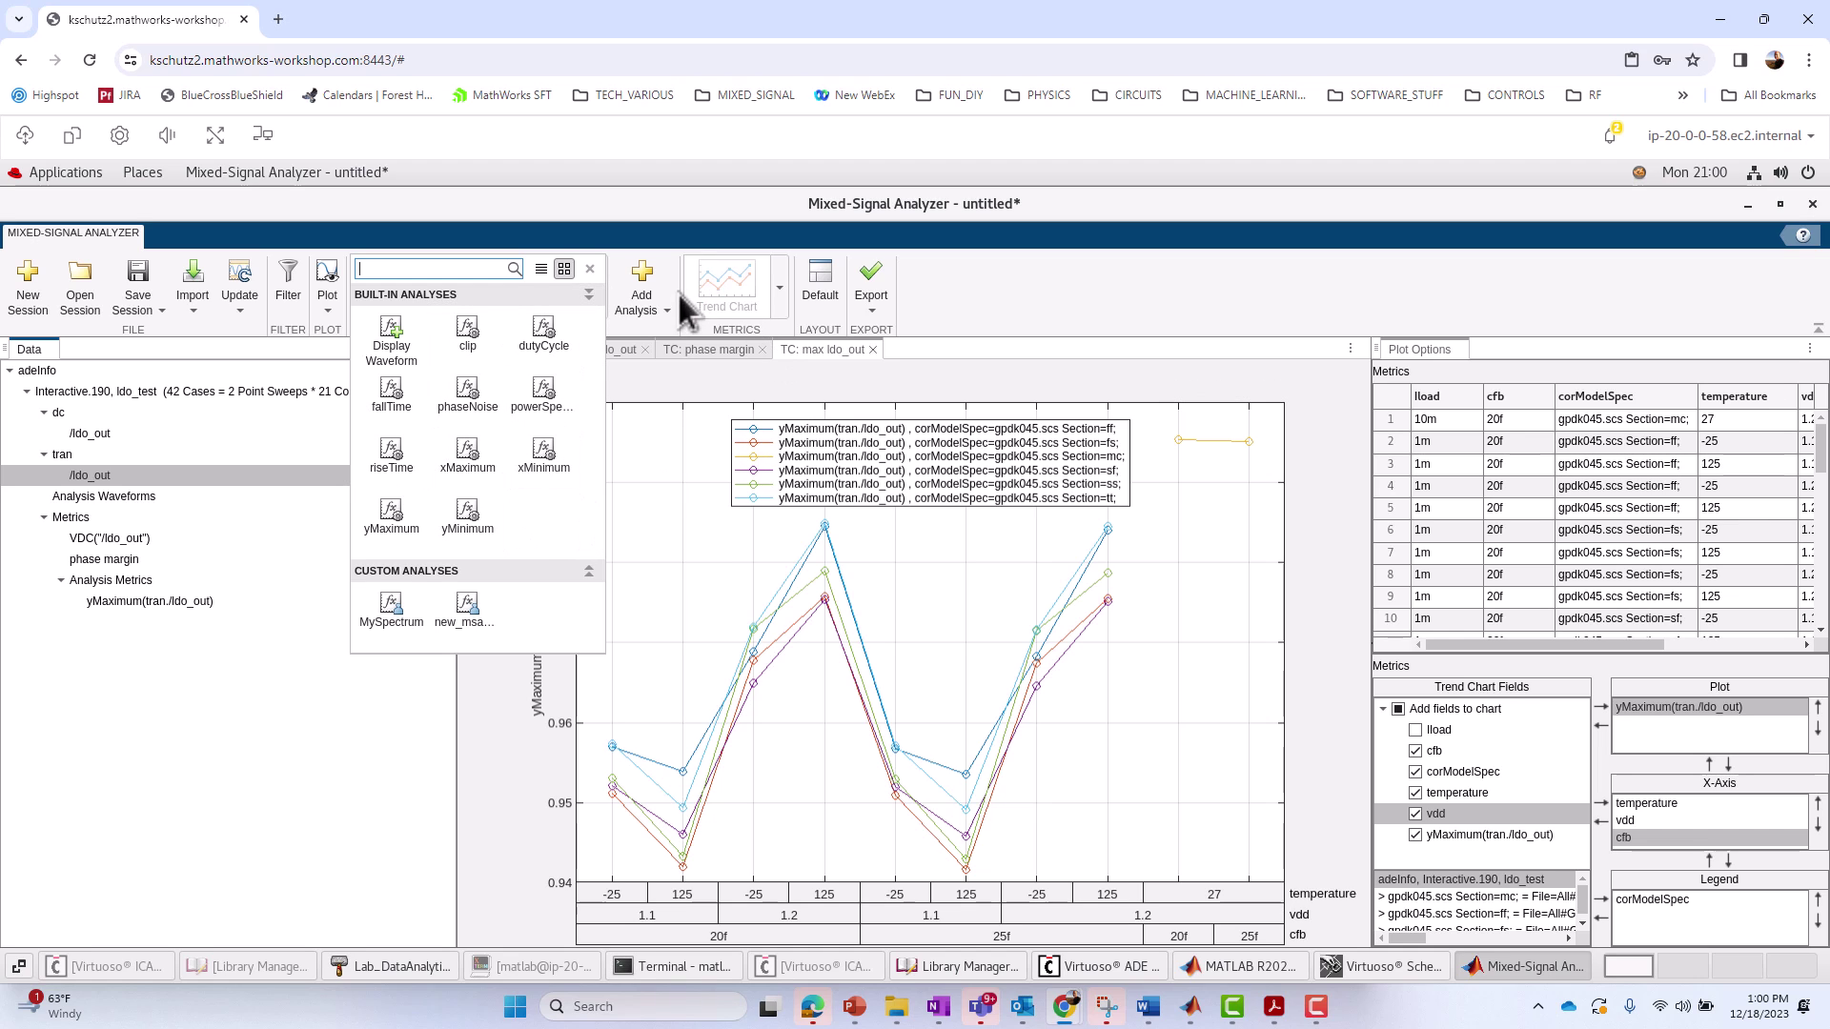
click(641, 280)
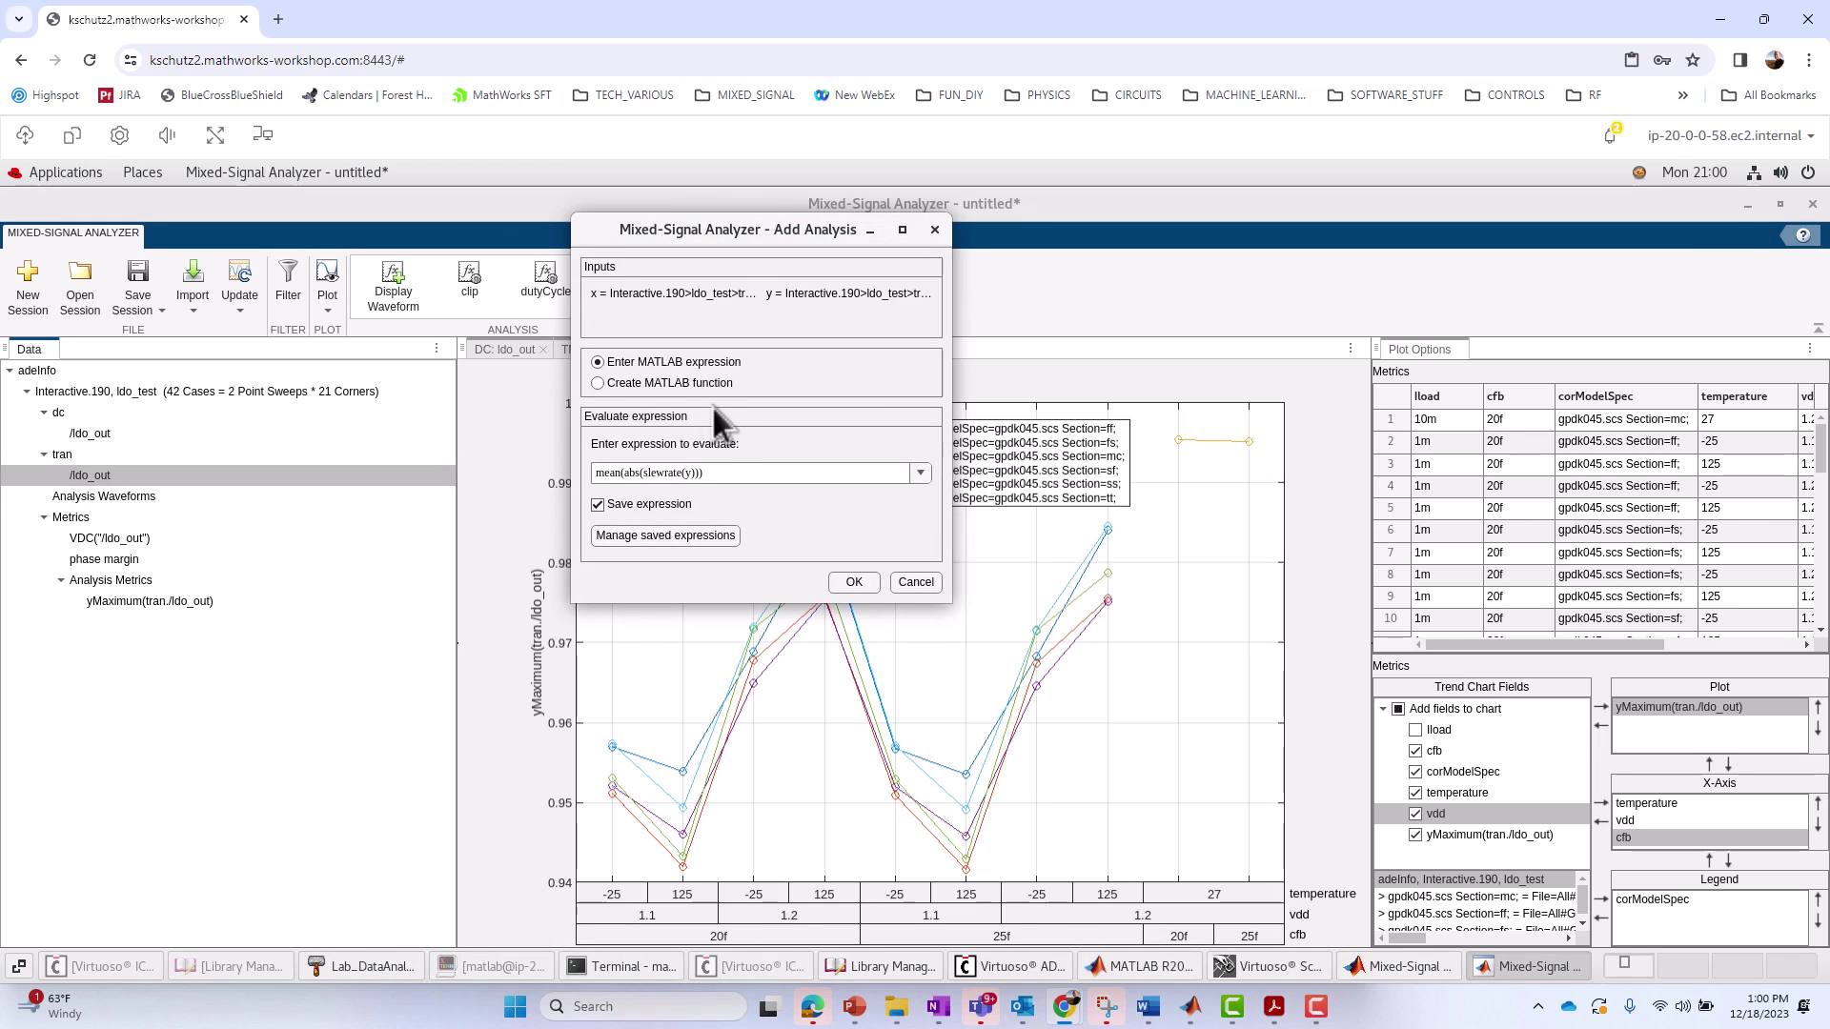
Change the expression to mean(abs(slewrate(y,x))) and save the new slew-rate analysis
click(730, 474)
key(Left)
key(Left)
key(Left)
key(Left)
text(,x)
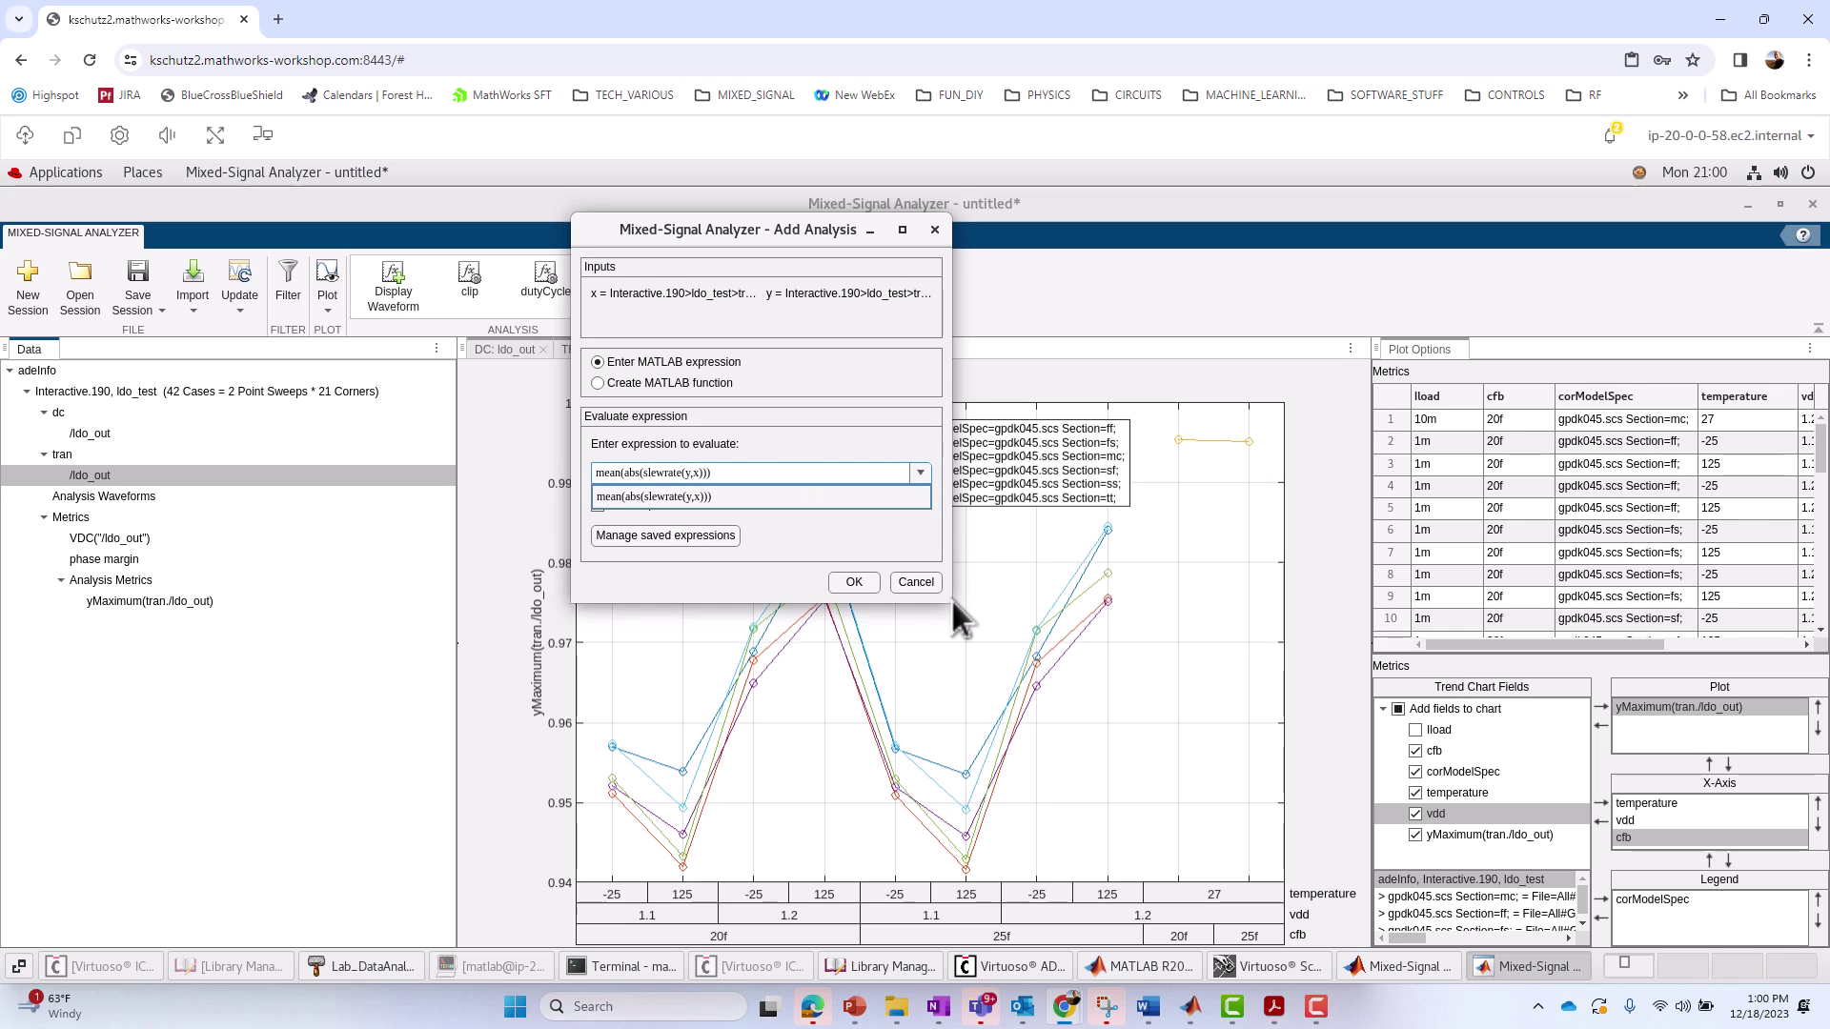
drag(951, 598, 1391, 710)
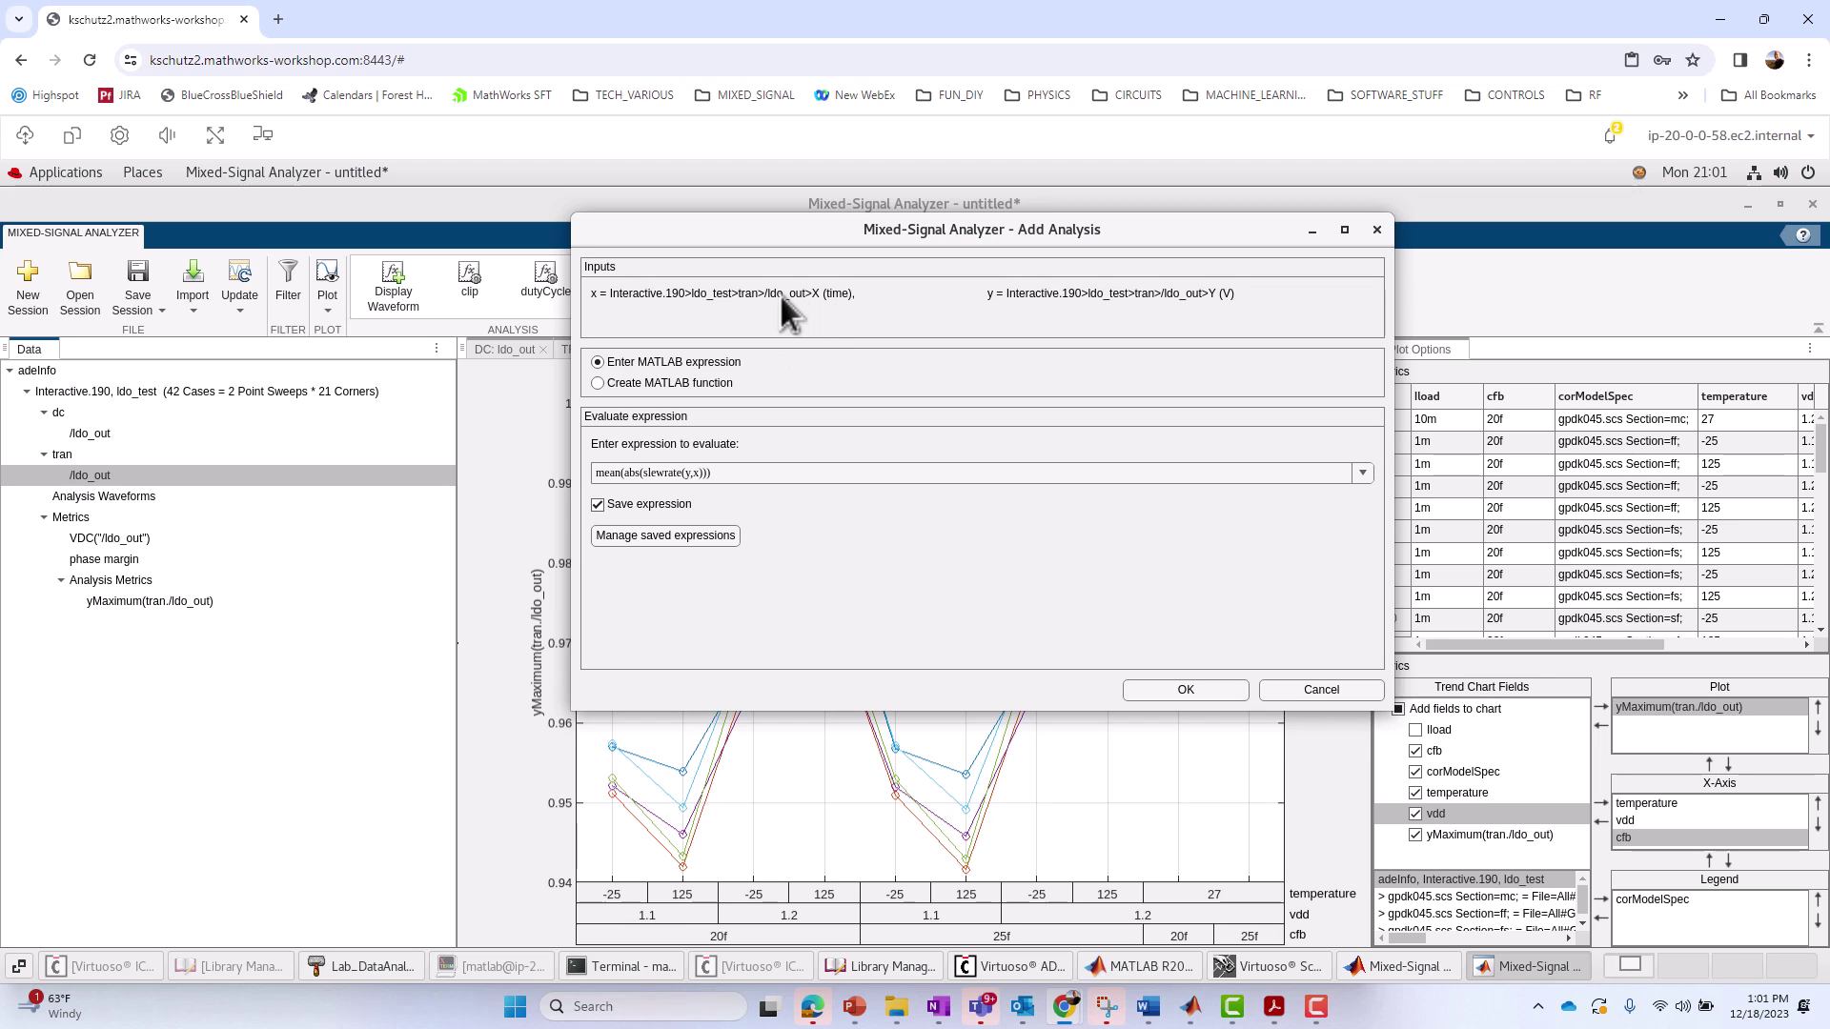
double_click(686, 474)
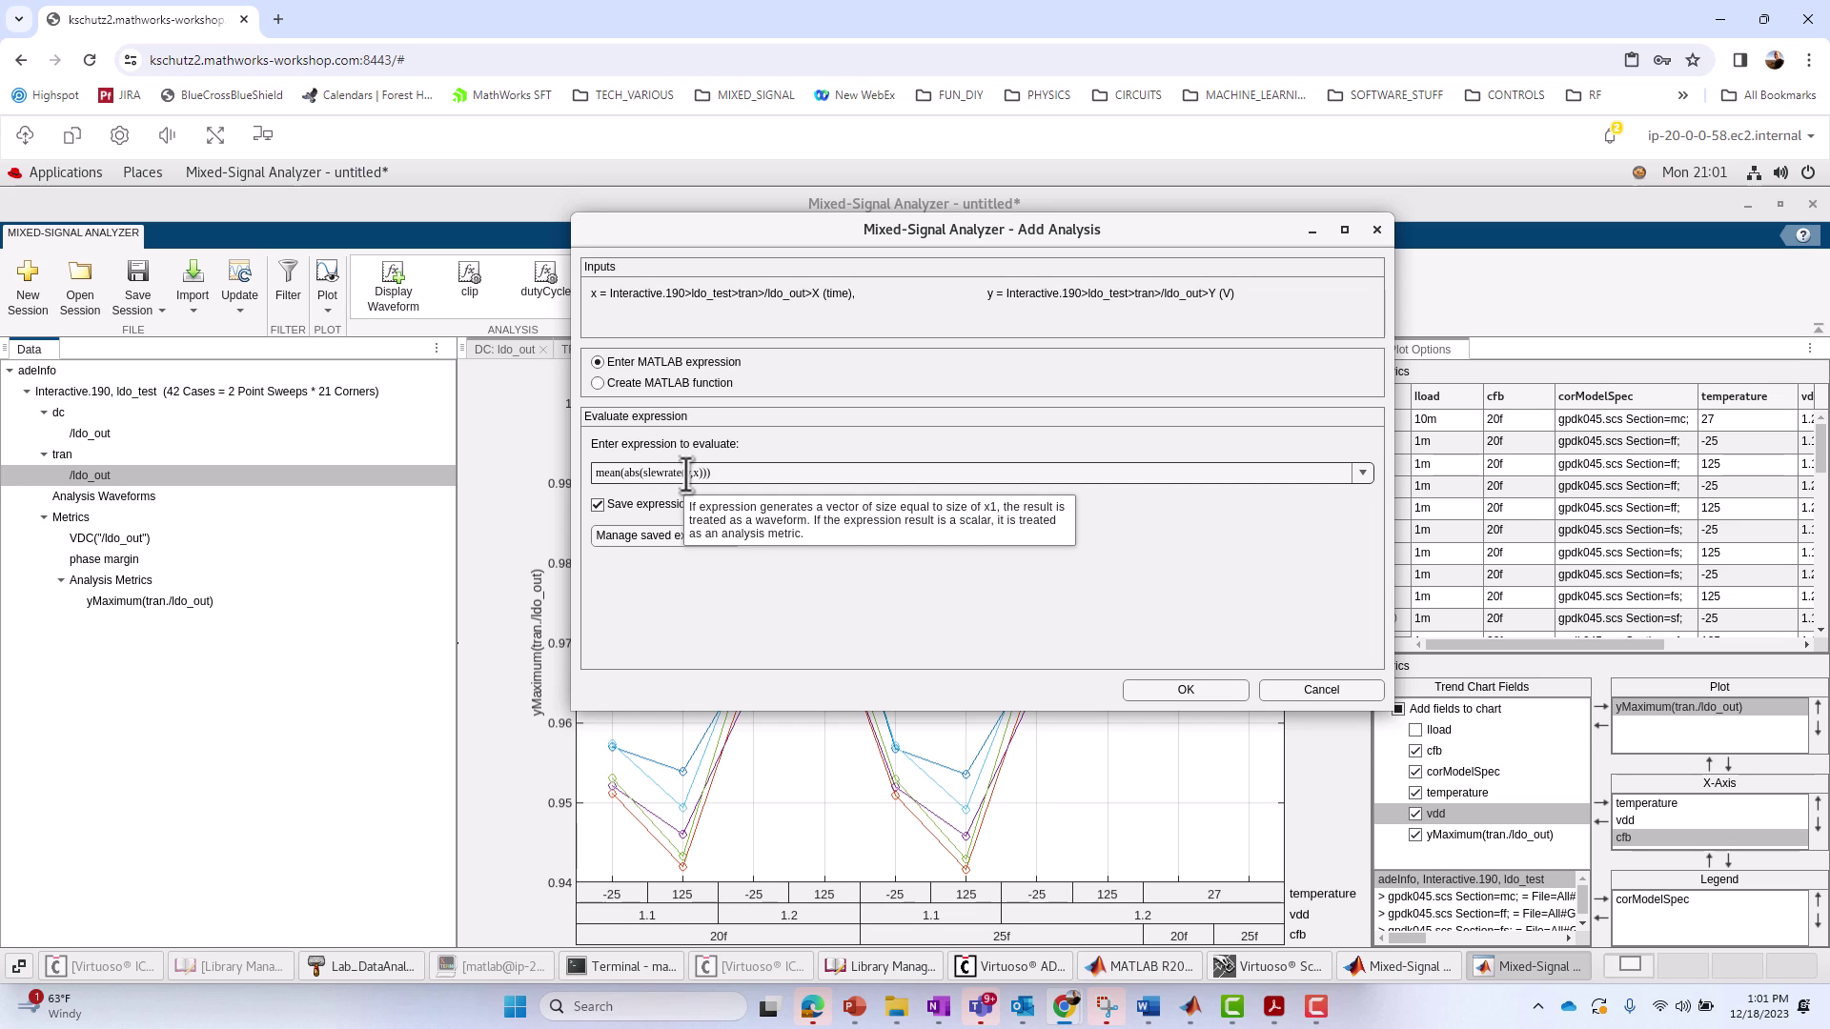
double_click(697, 474)
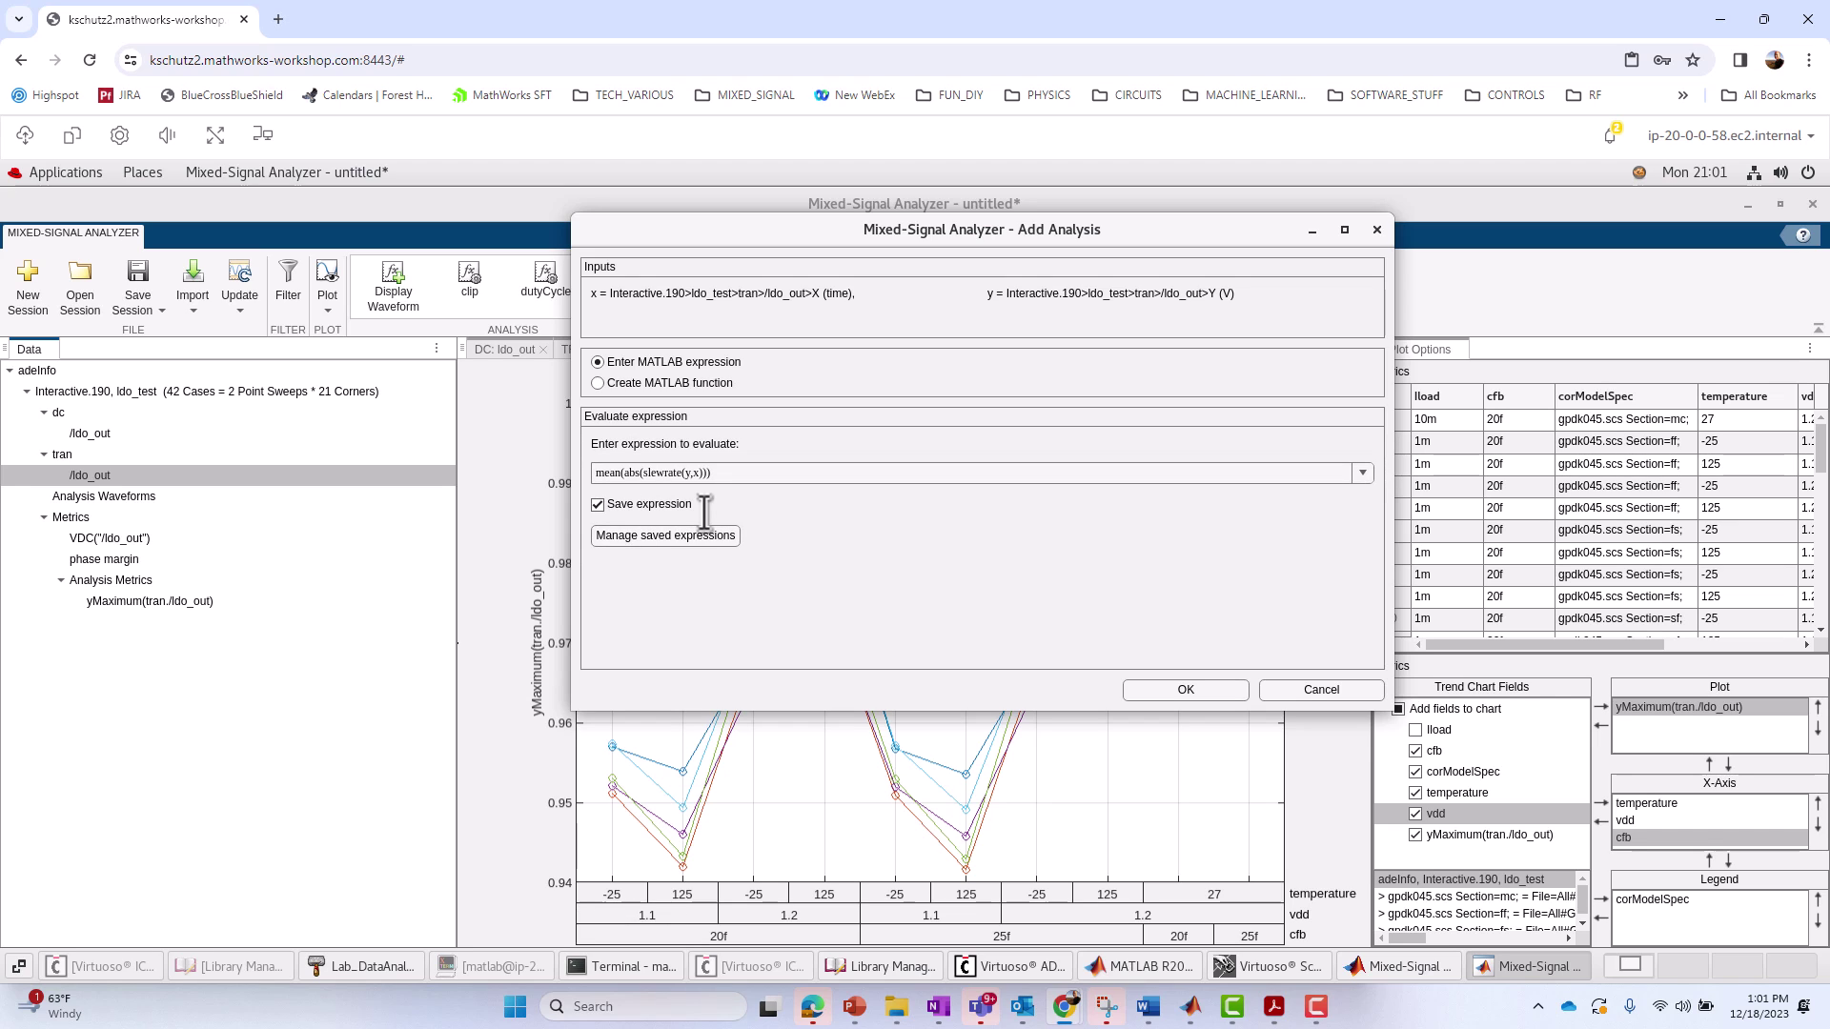
click(1166, 684)
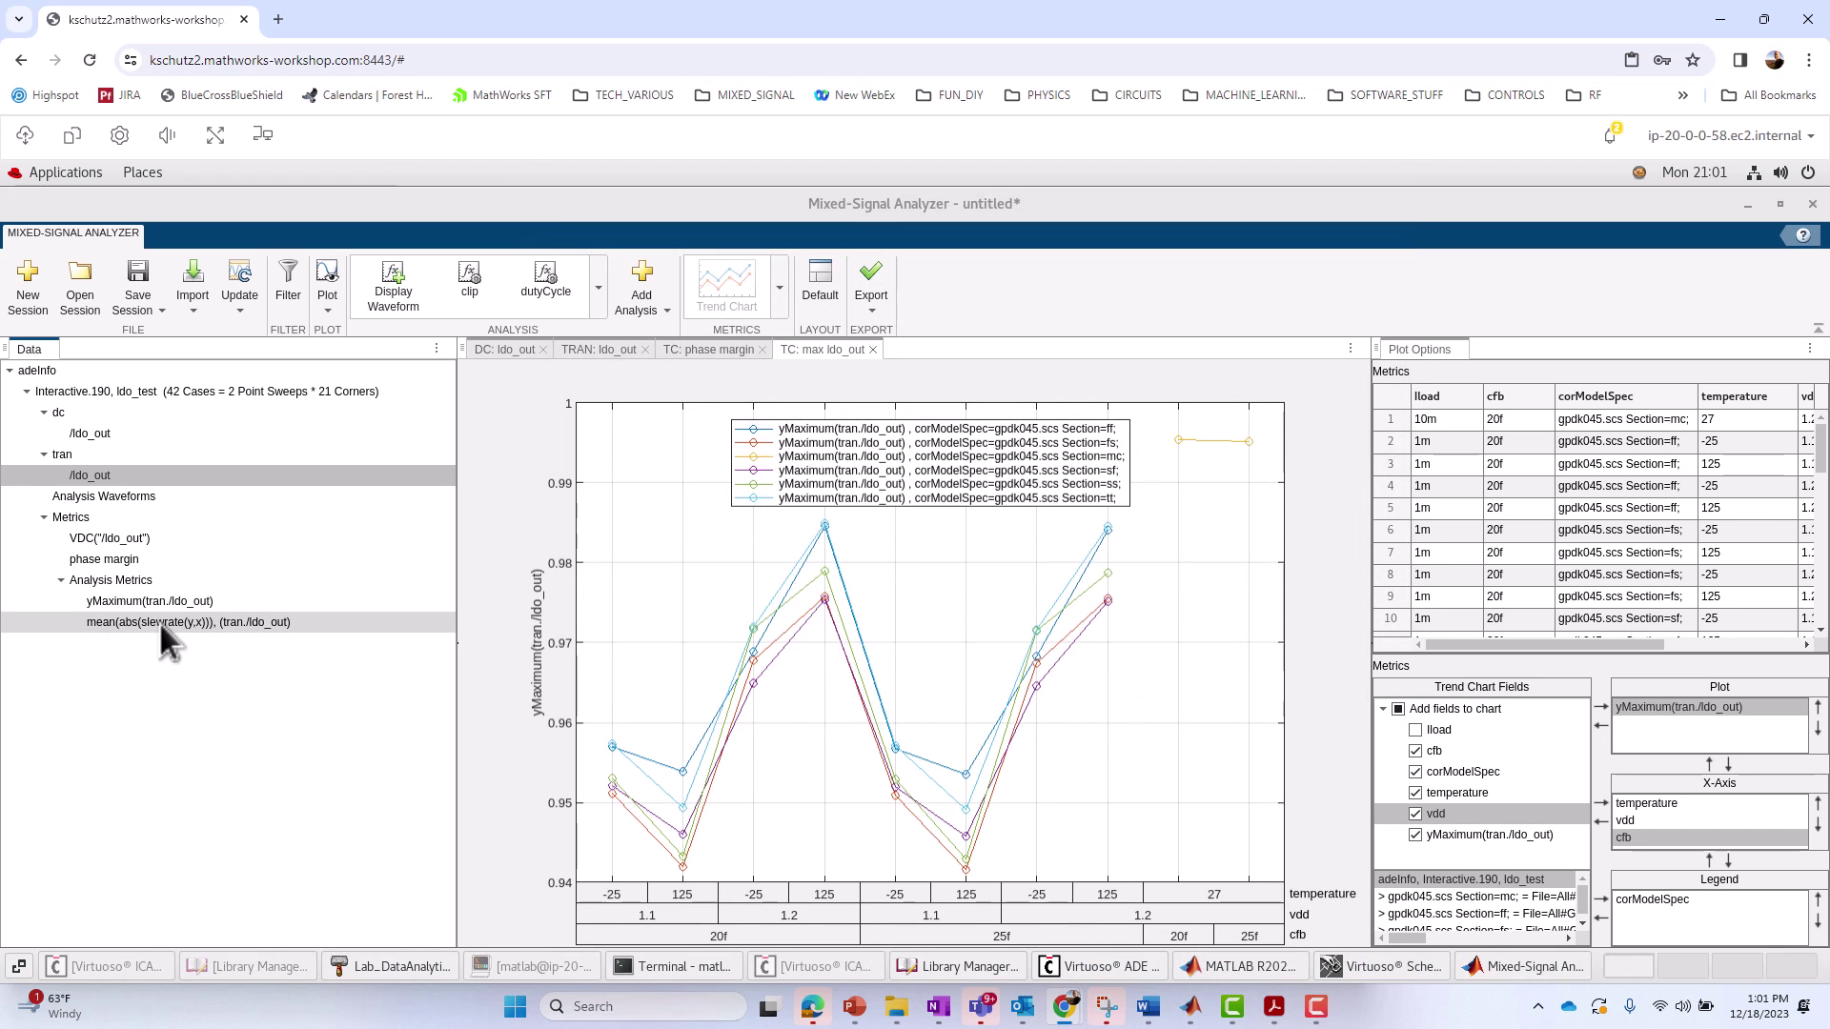
Add a trend chart of the slewrate metric per corModelSpec across temperature, cfb and vdd
click(194, 625)
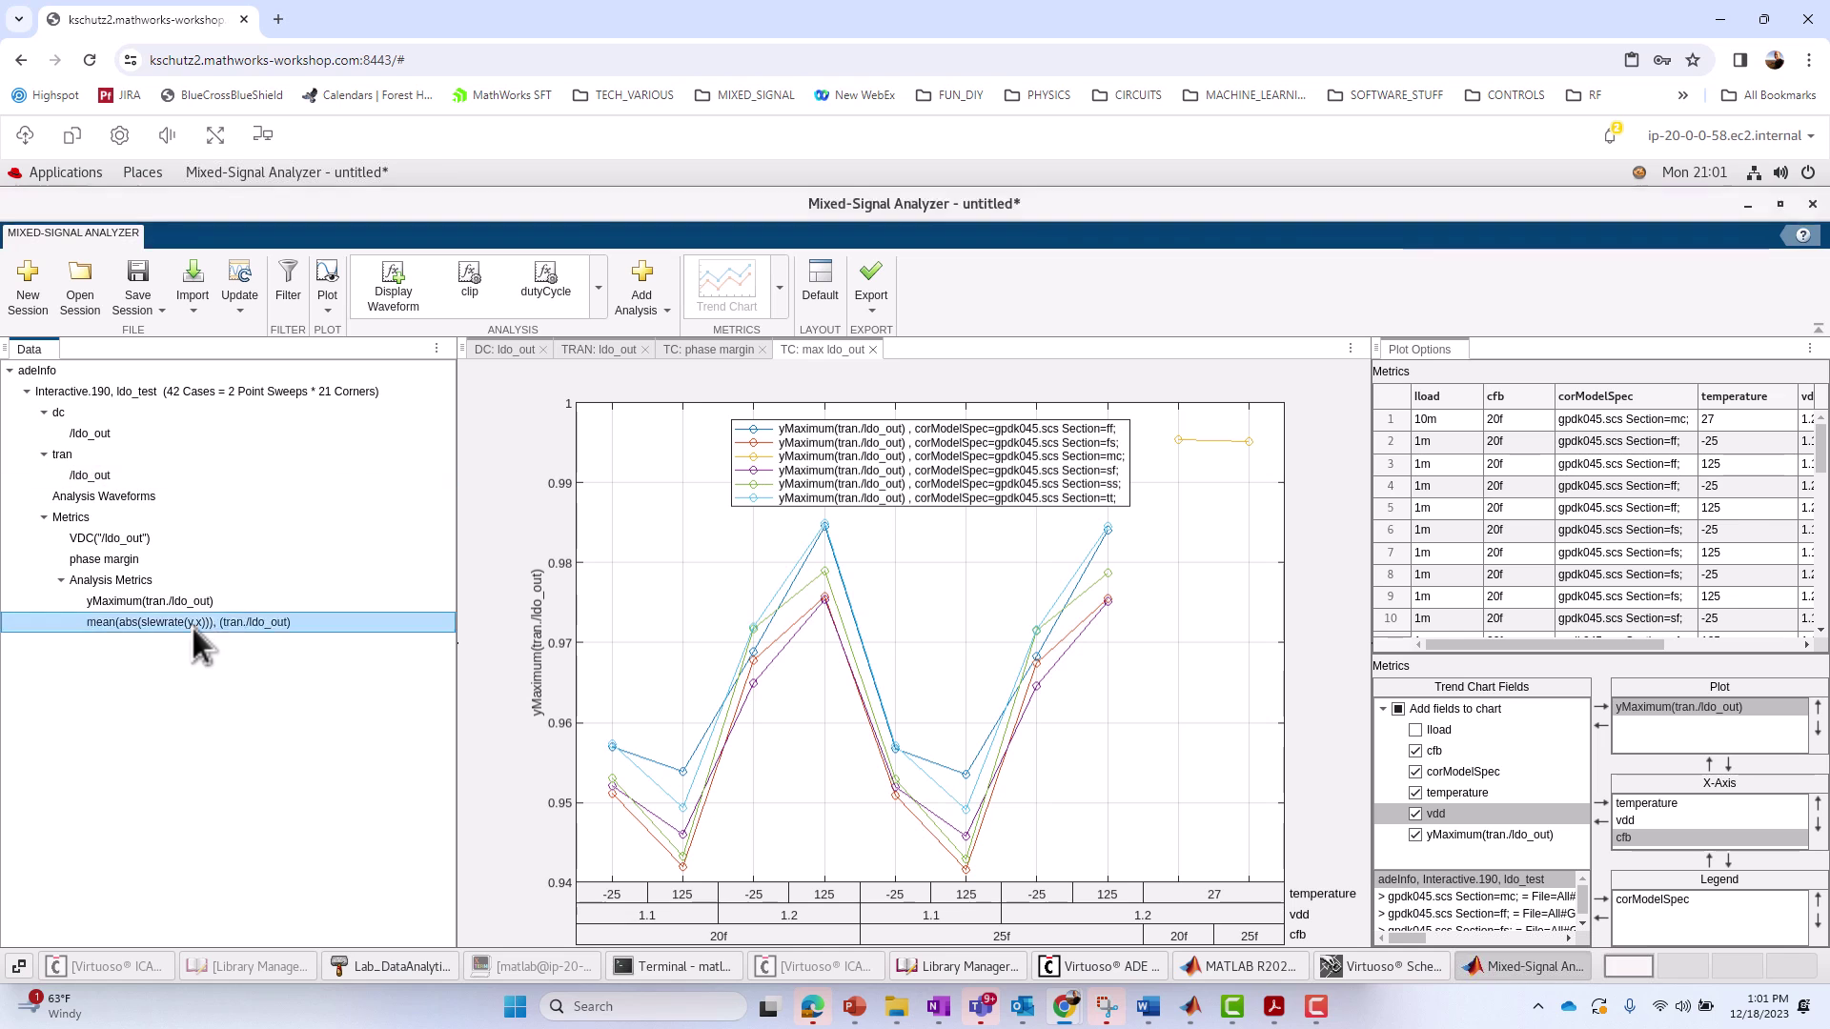
click(323, 315)
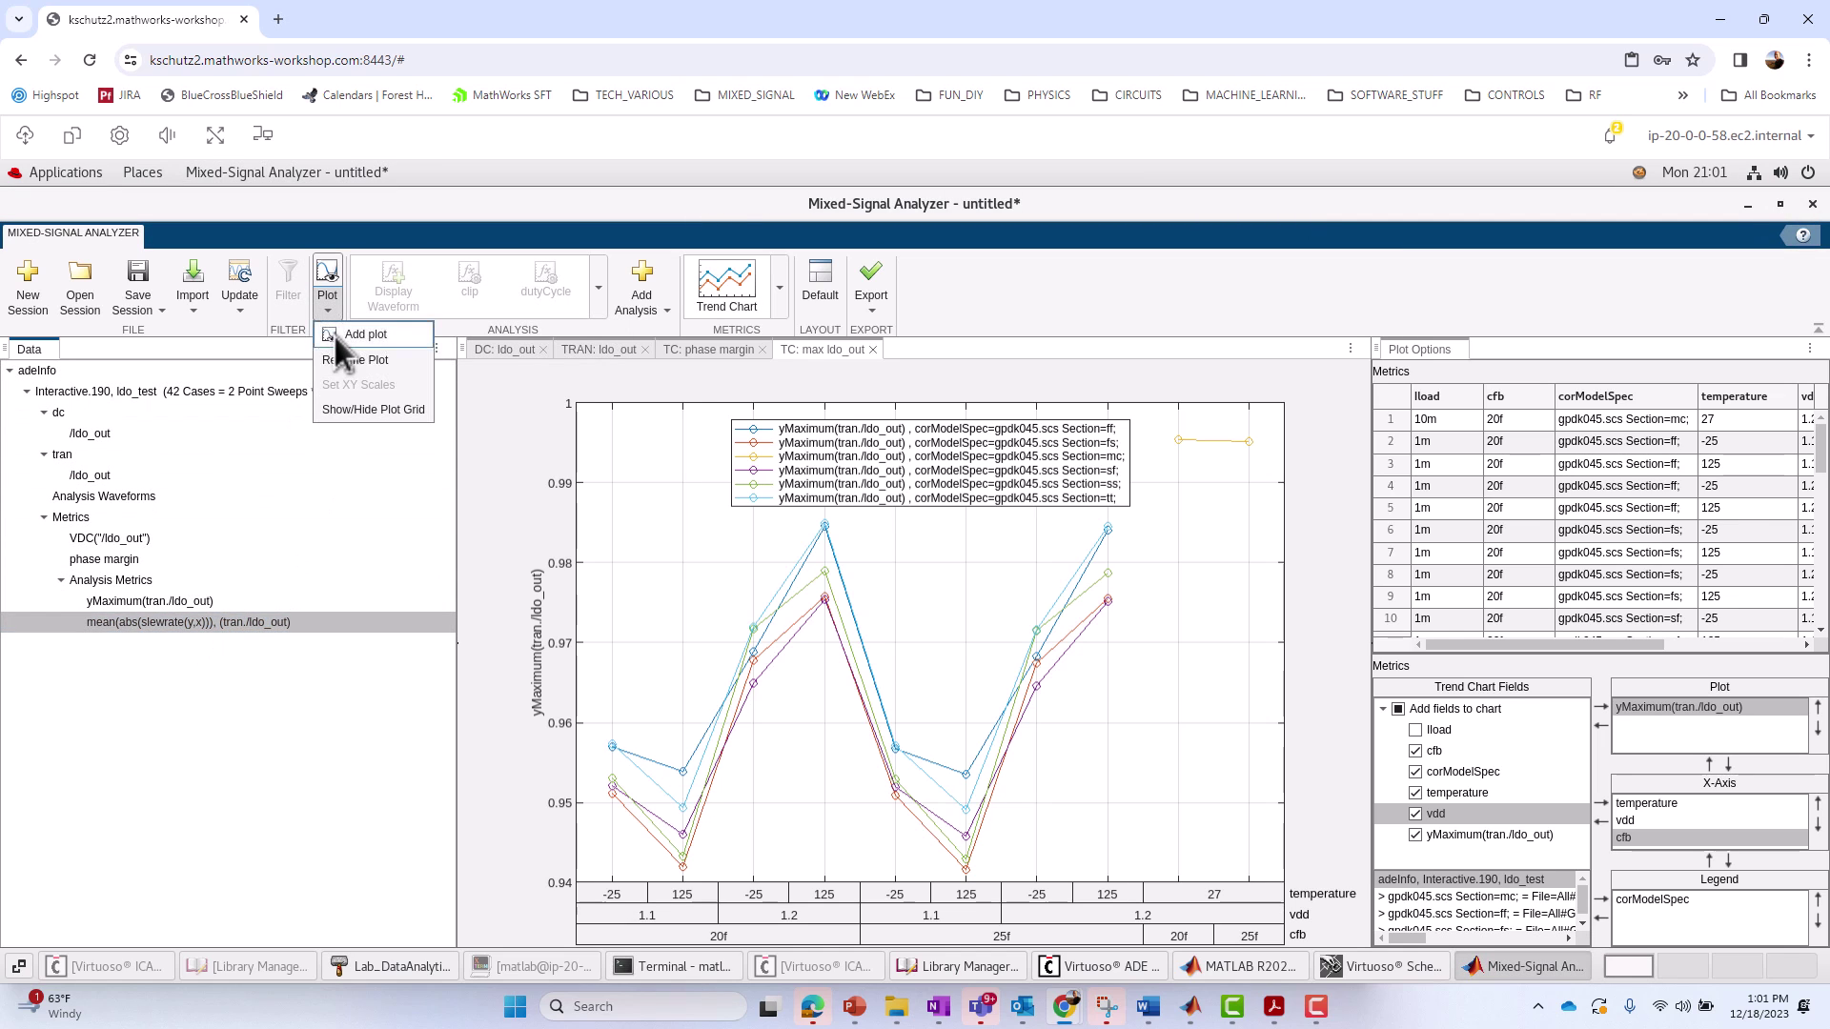
click(337, 335)
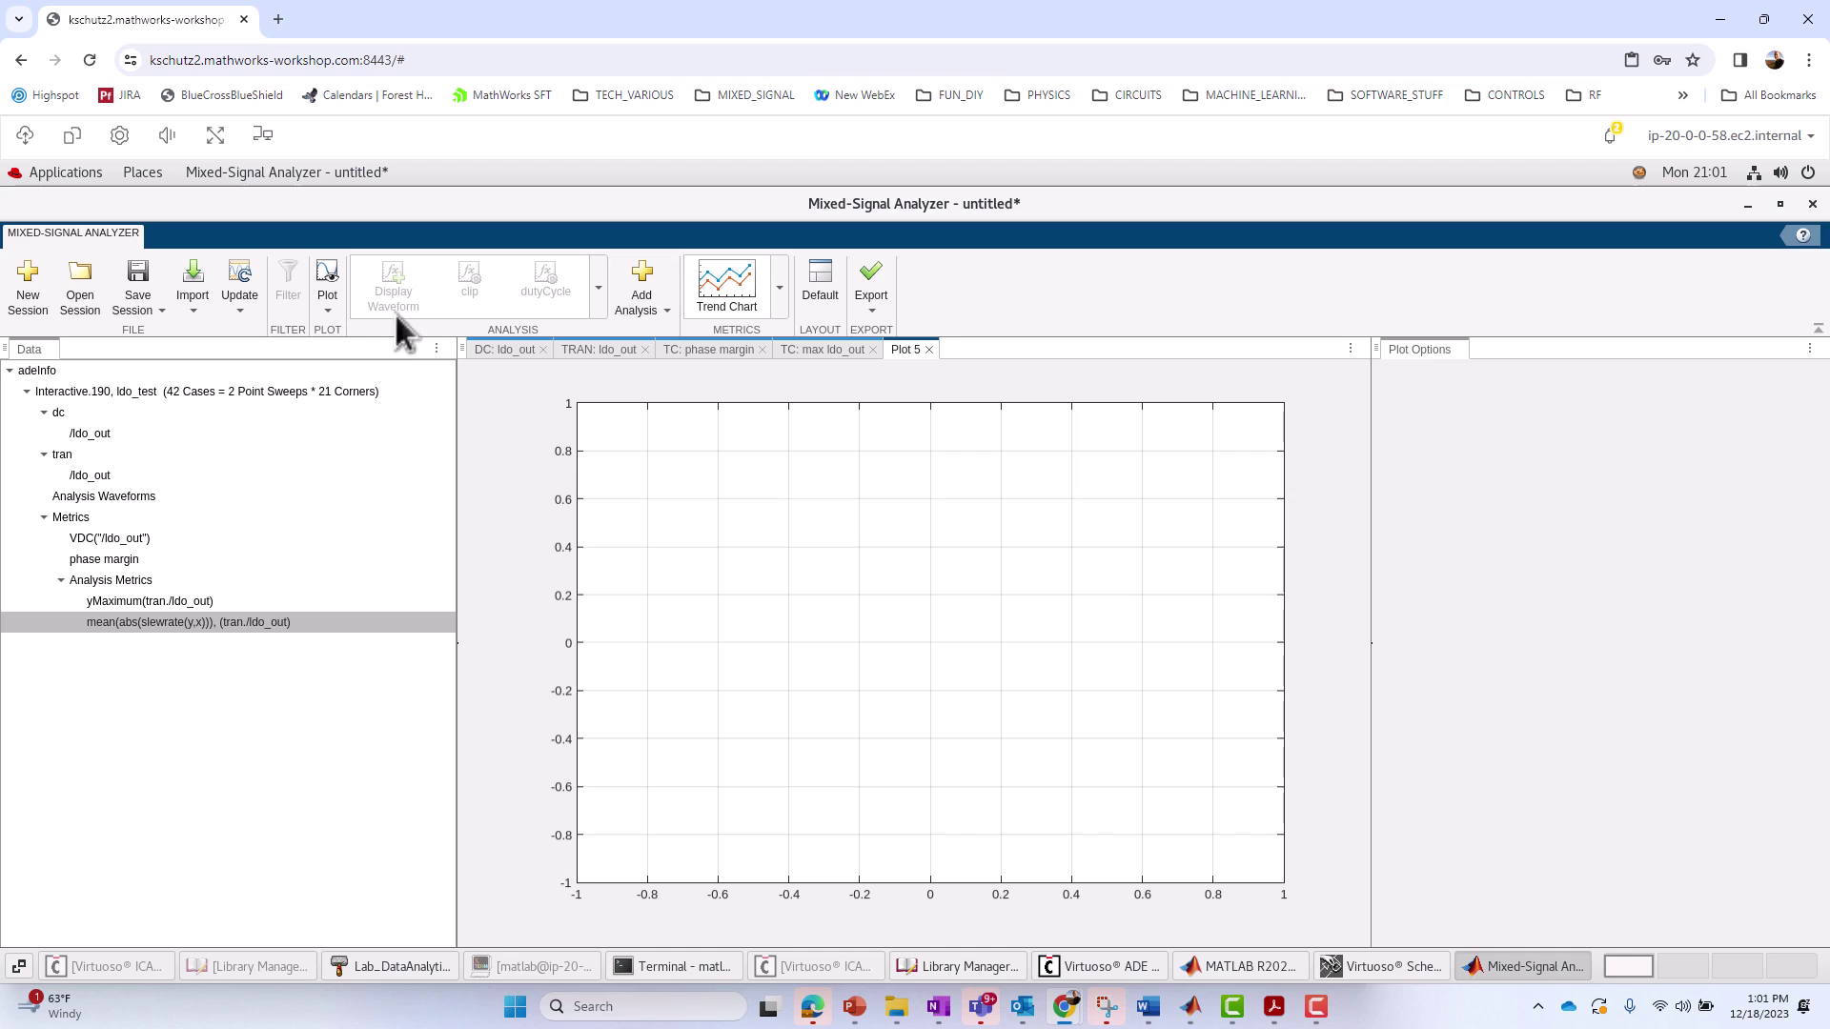
click(703, 296)
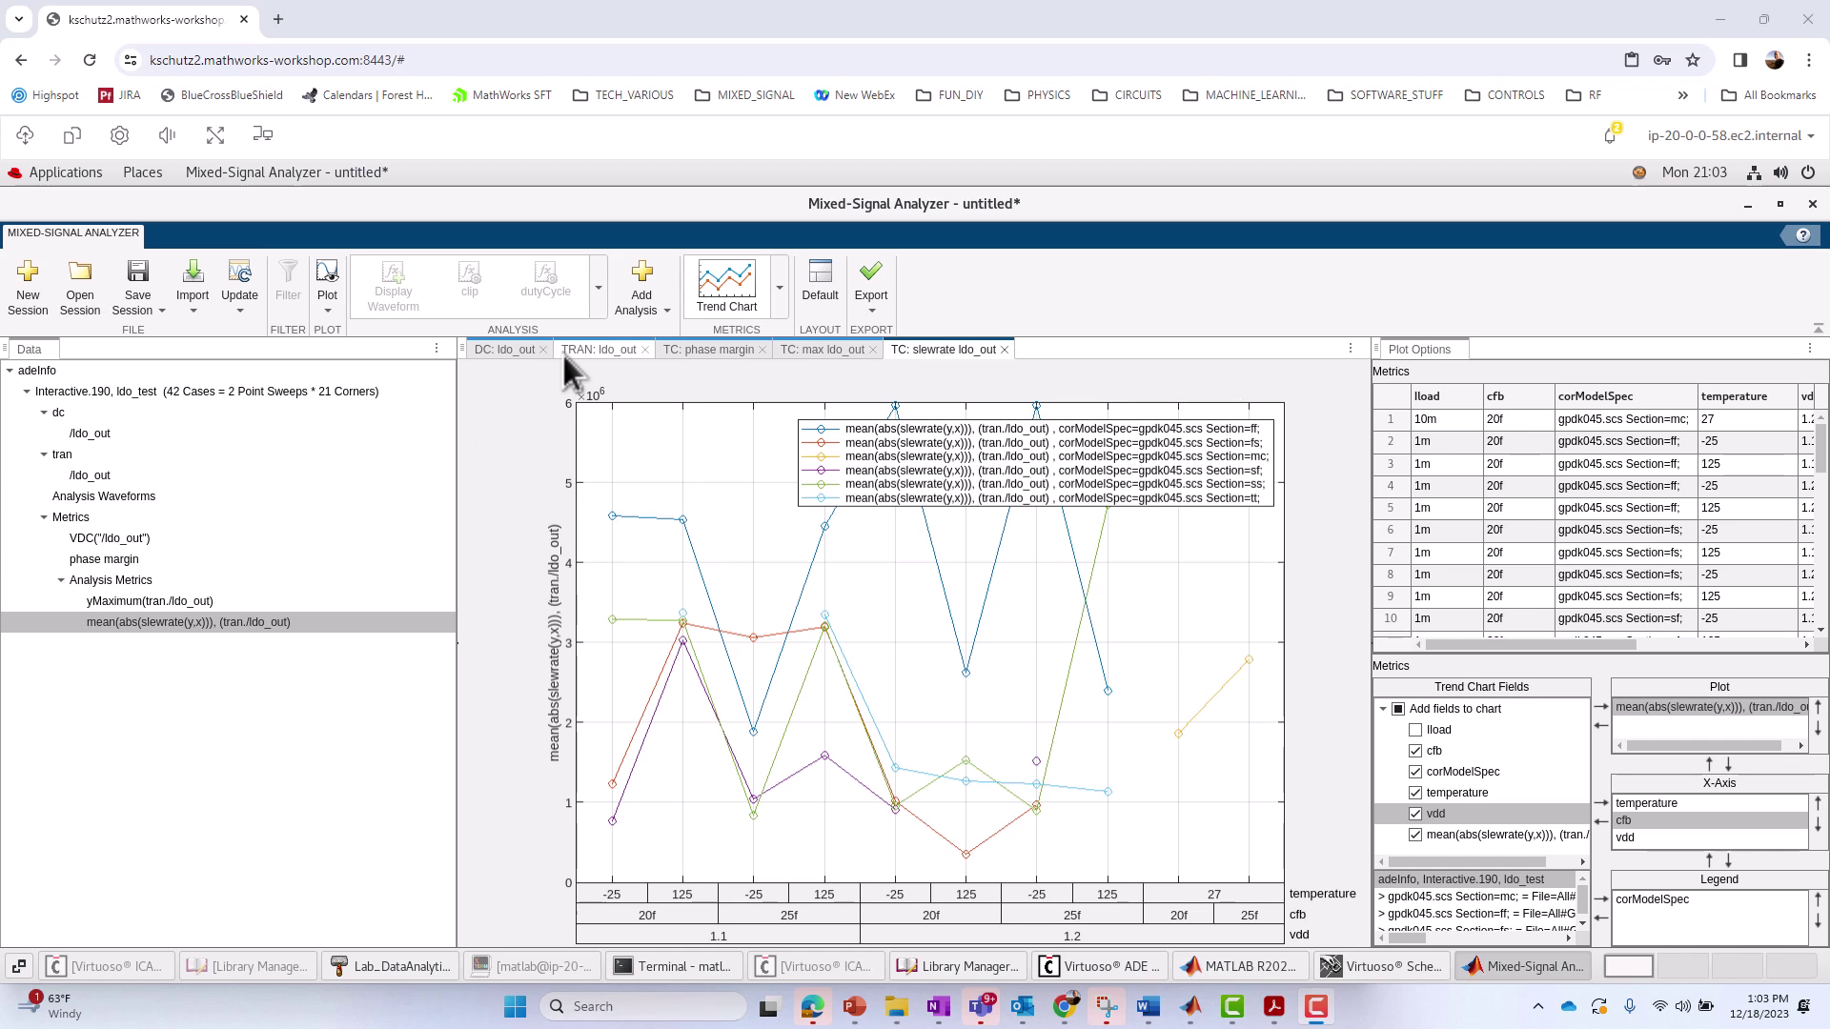
Dismiss the missing-waveforms warning and start an analysis on transient /ldo_out with mean(abs(slewrate(y)))
click(639, 281)
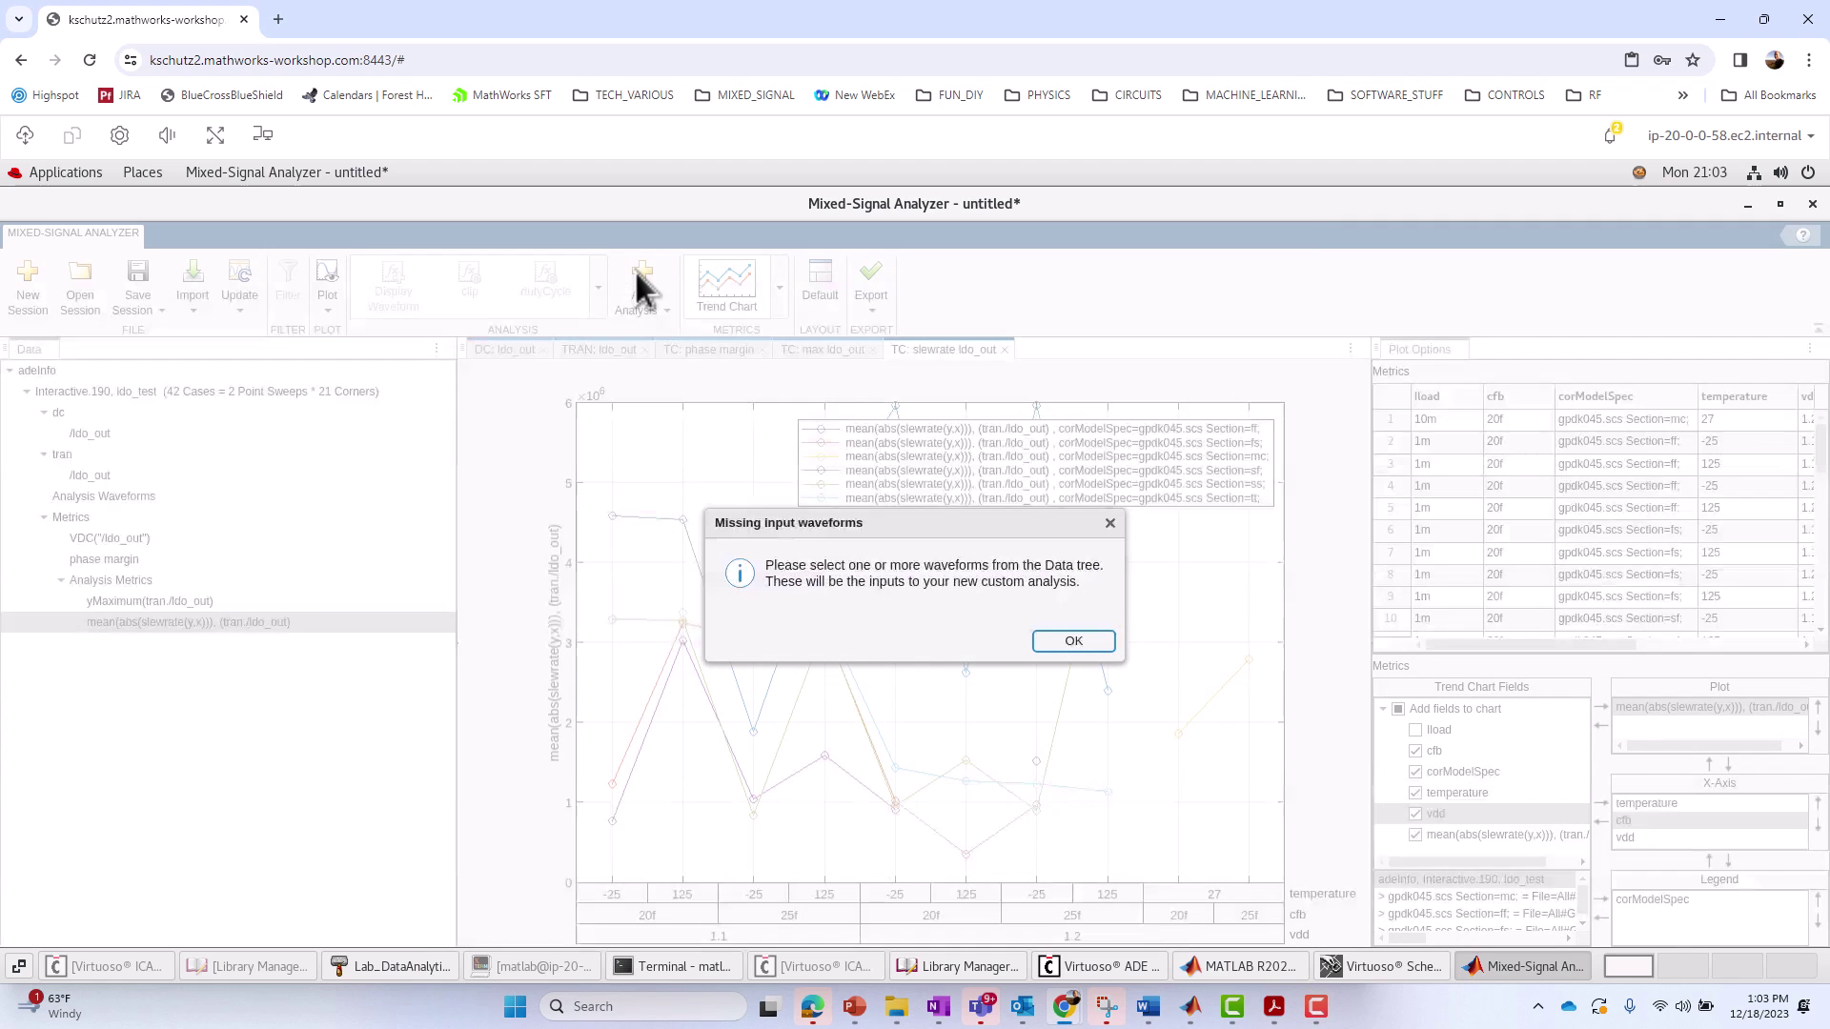
click(1067, 641)
click(90, 475)
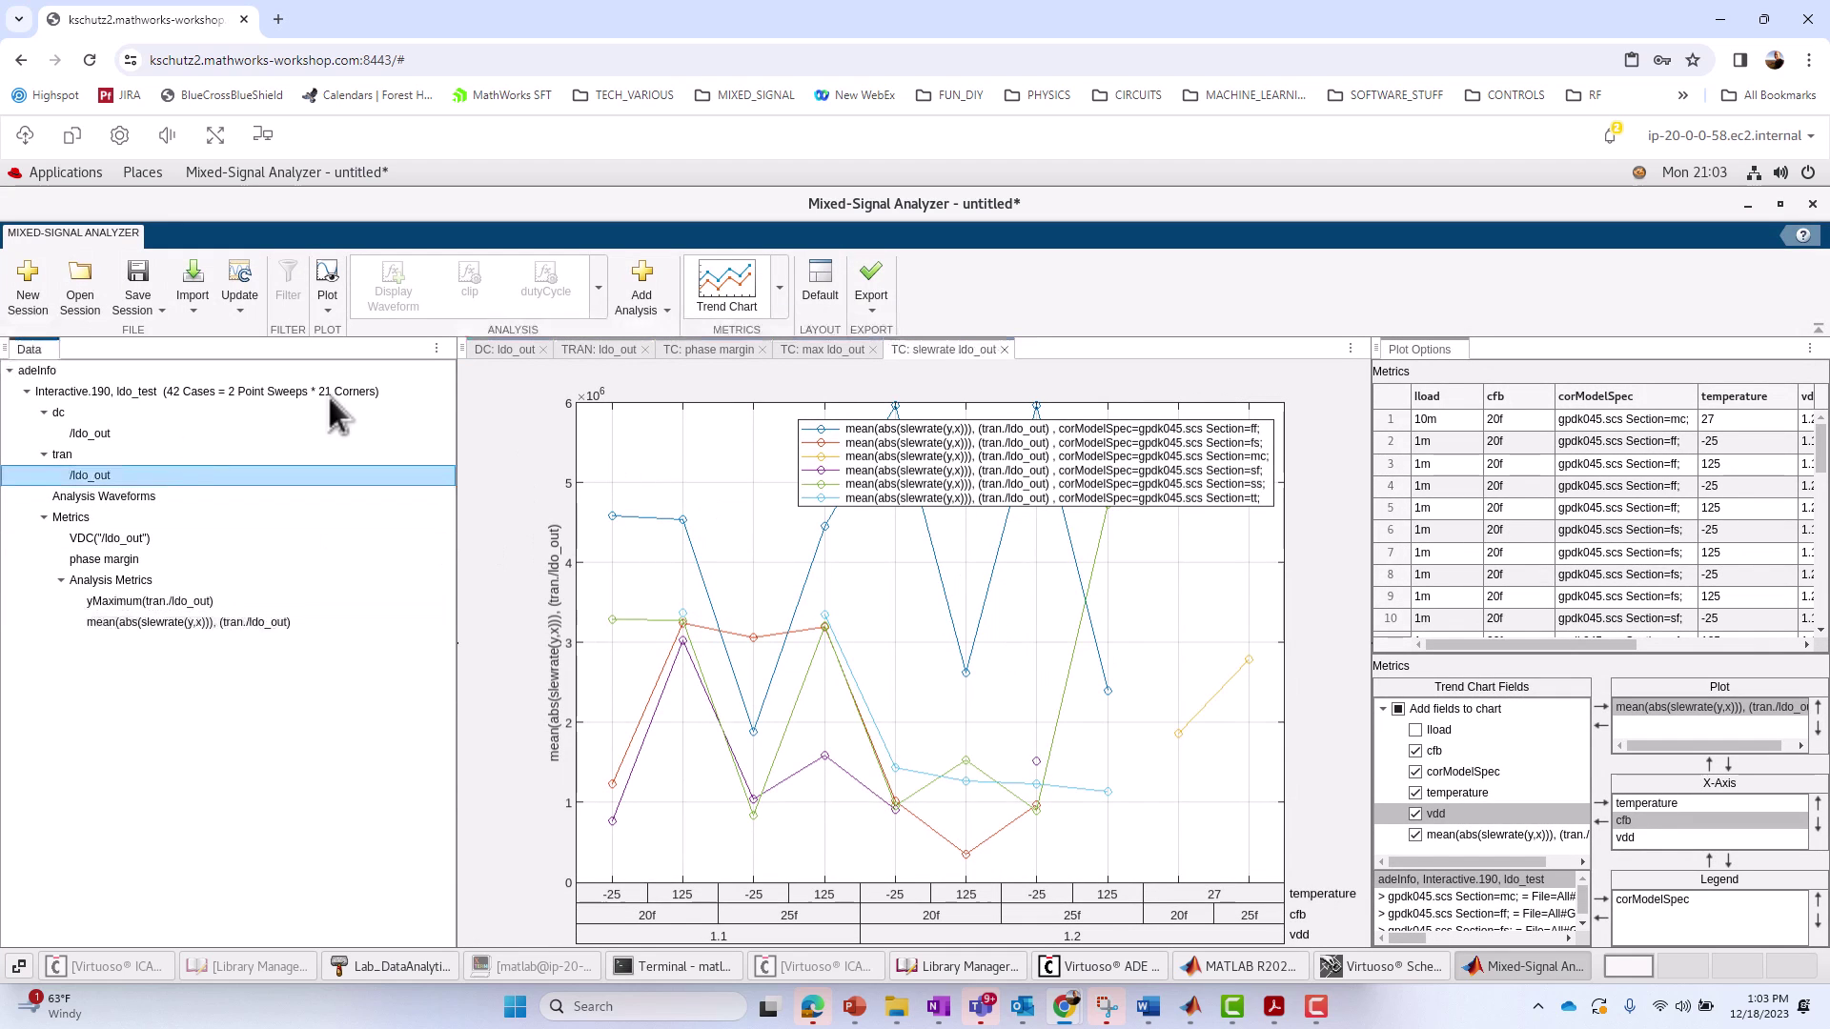
click(641, 297)
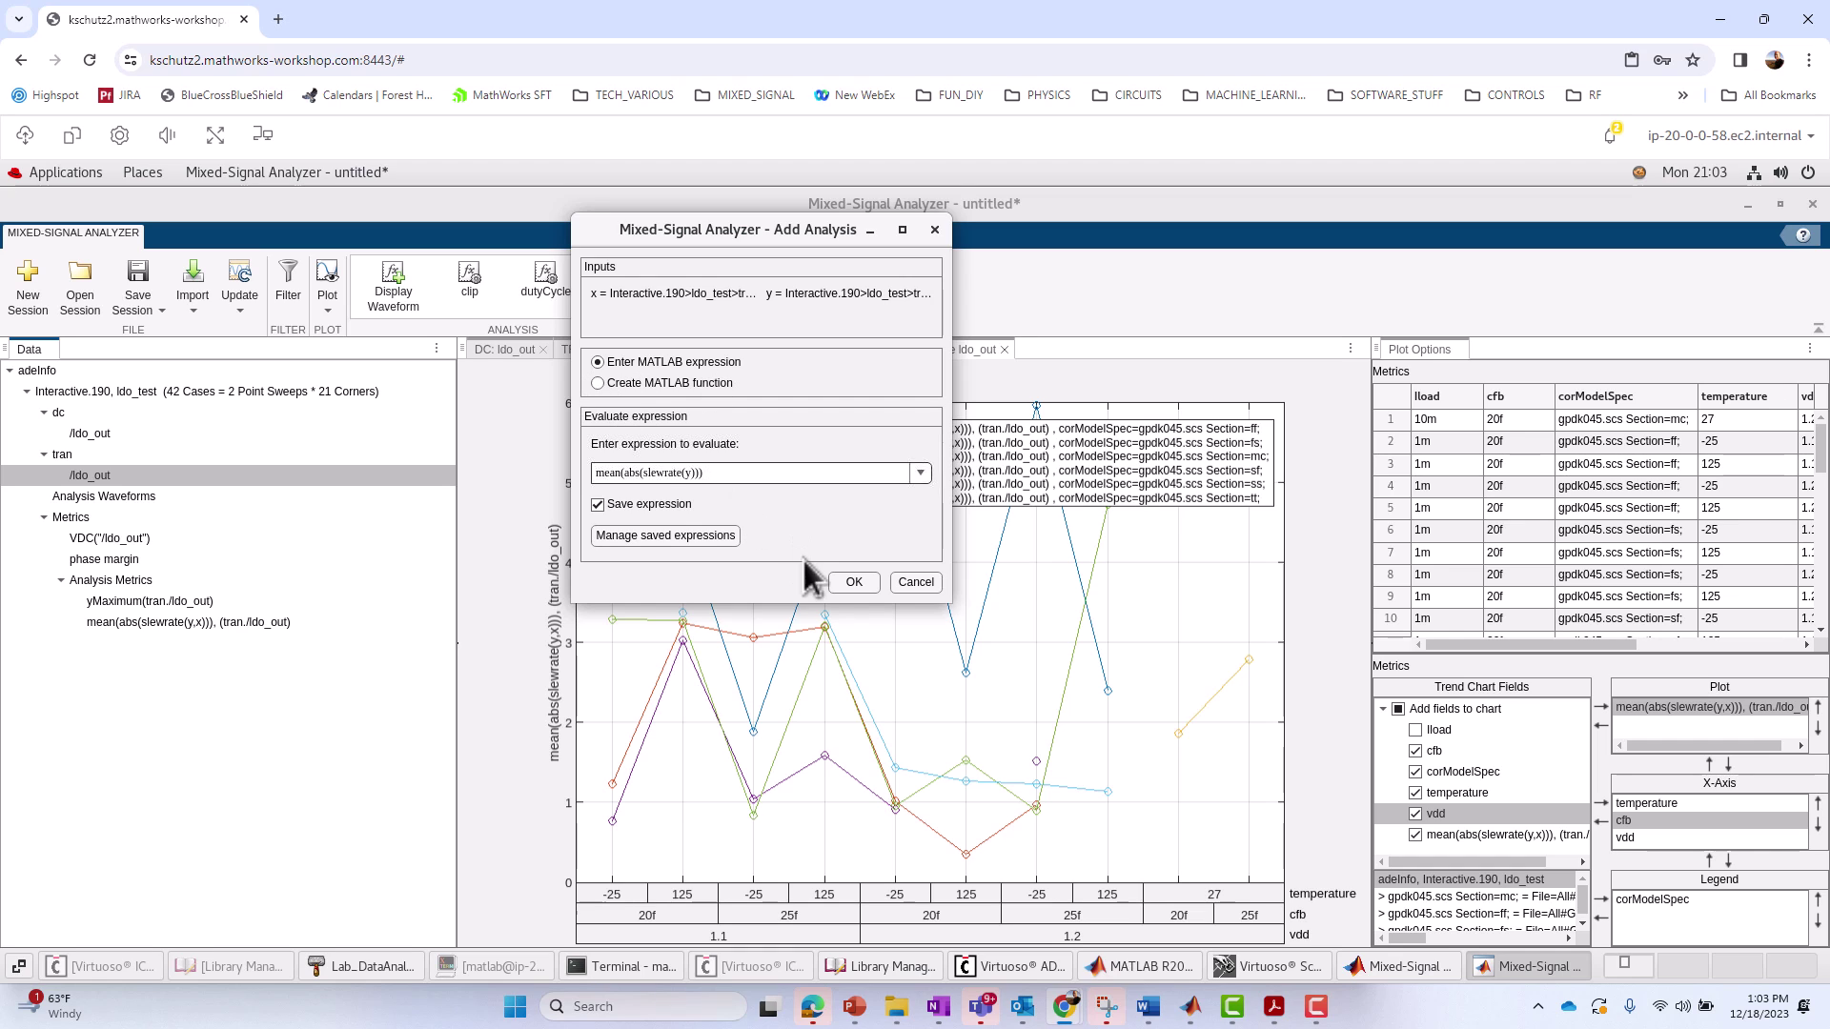
Accept the mean(abs(slewrate(y))) expression to create the metric on transient /ldo_out
click(852, 582)
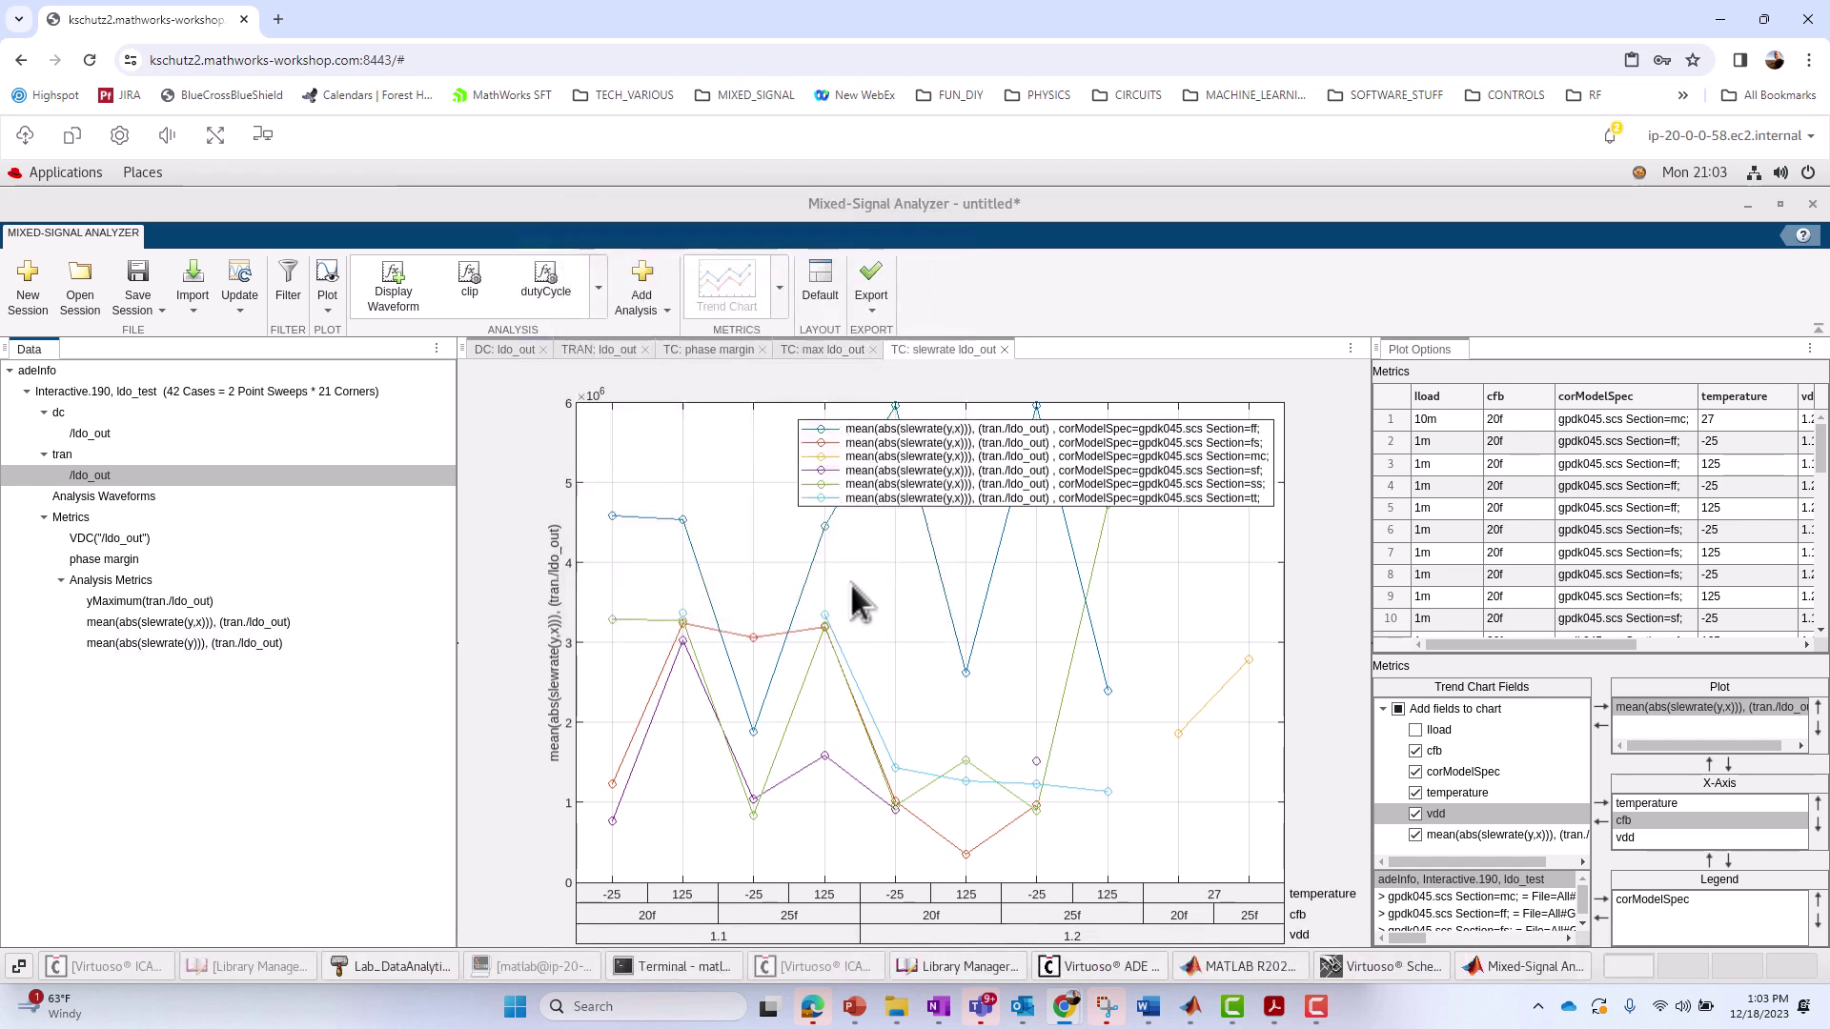
Save the analyzer session under the new file name LDO_SESSION.mat in Lab_MSA
click(143, 305)
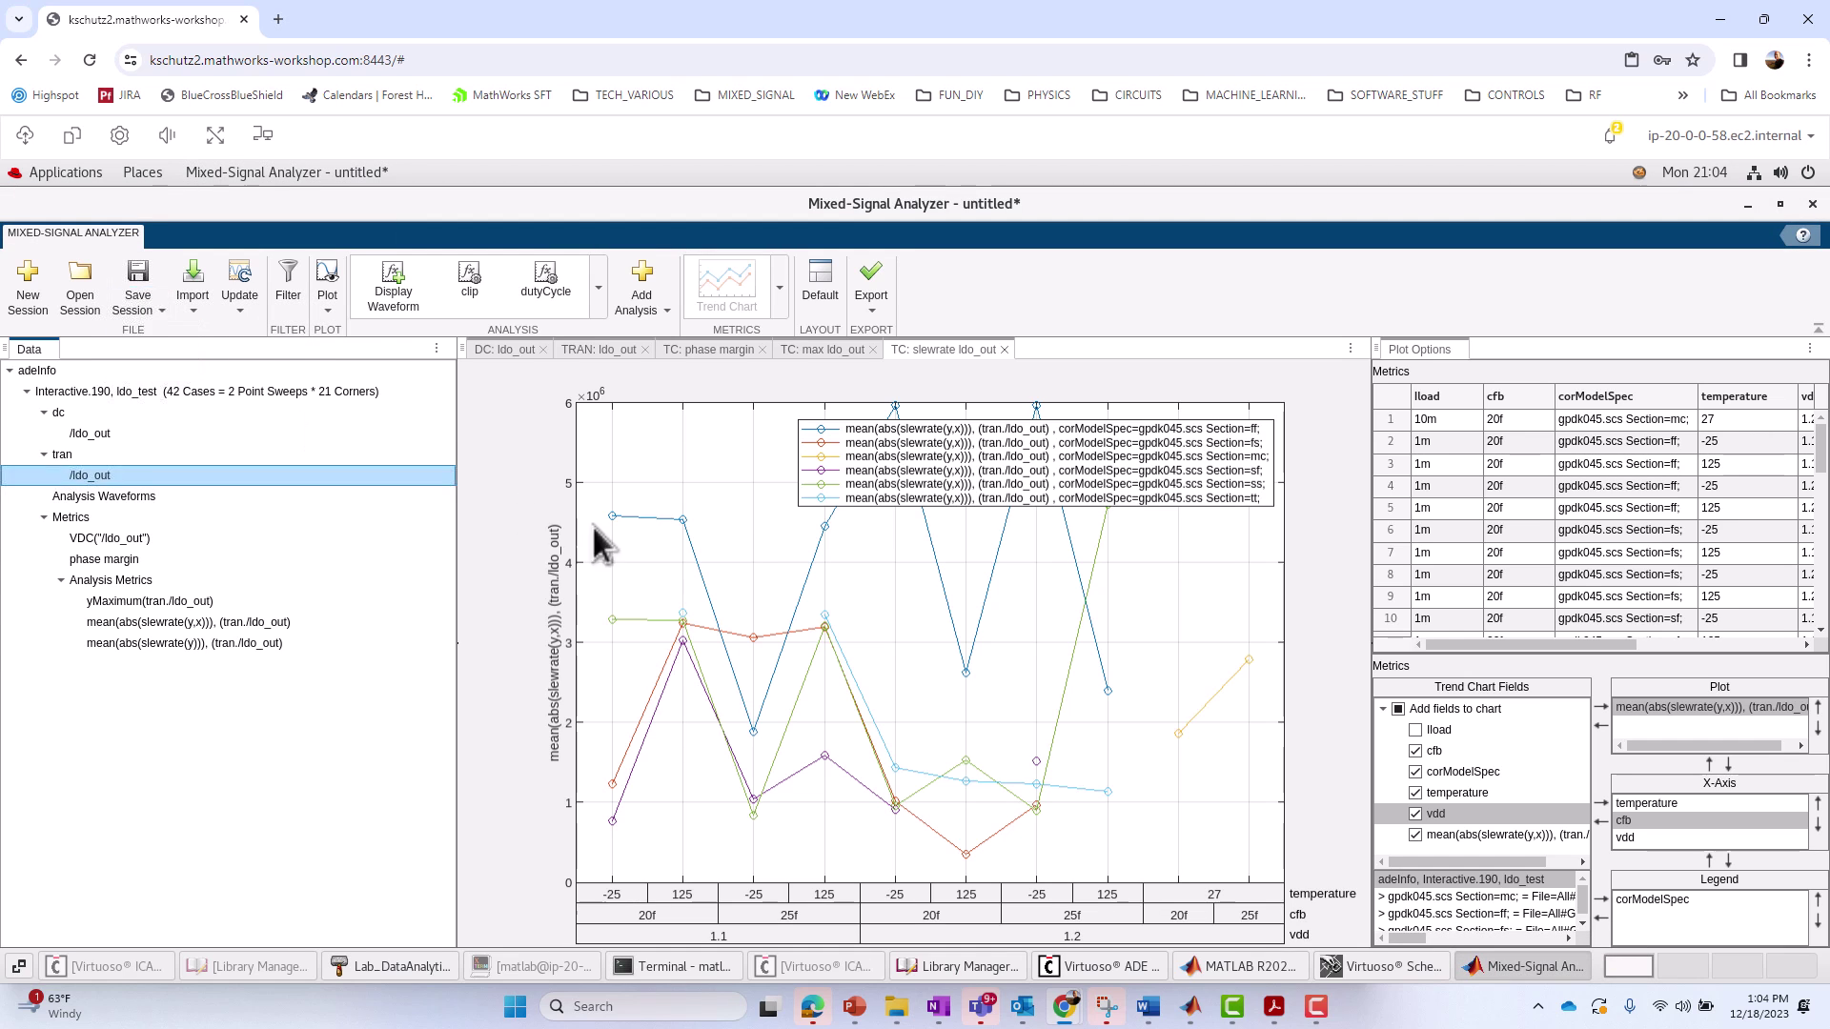
click(162, 362)
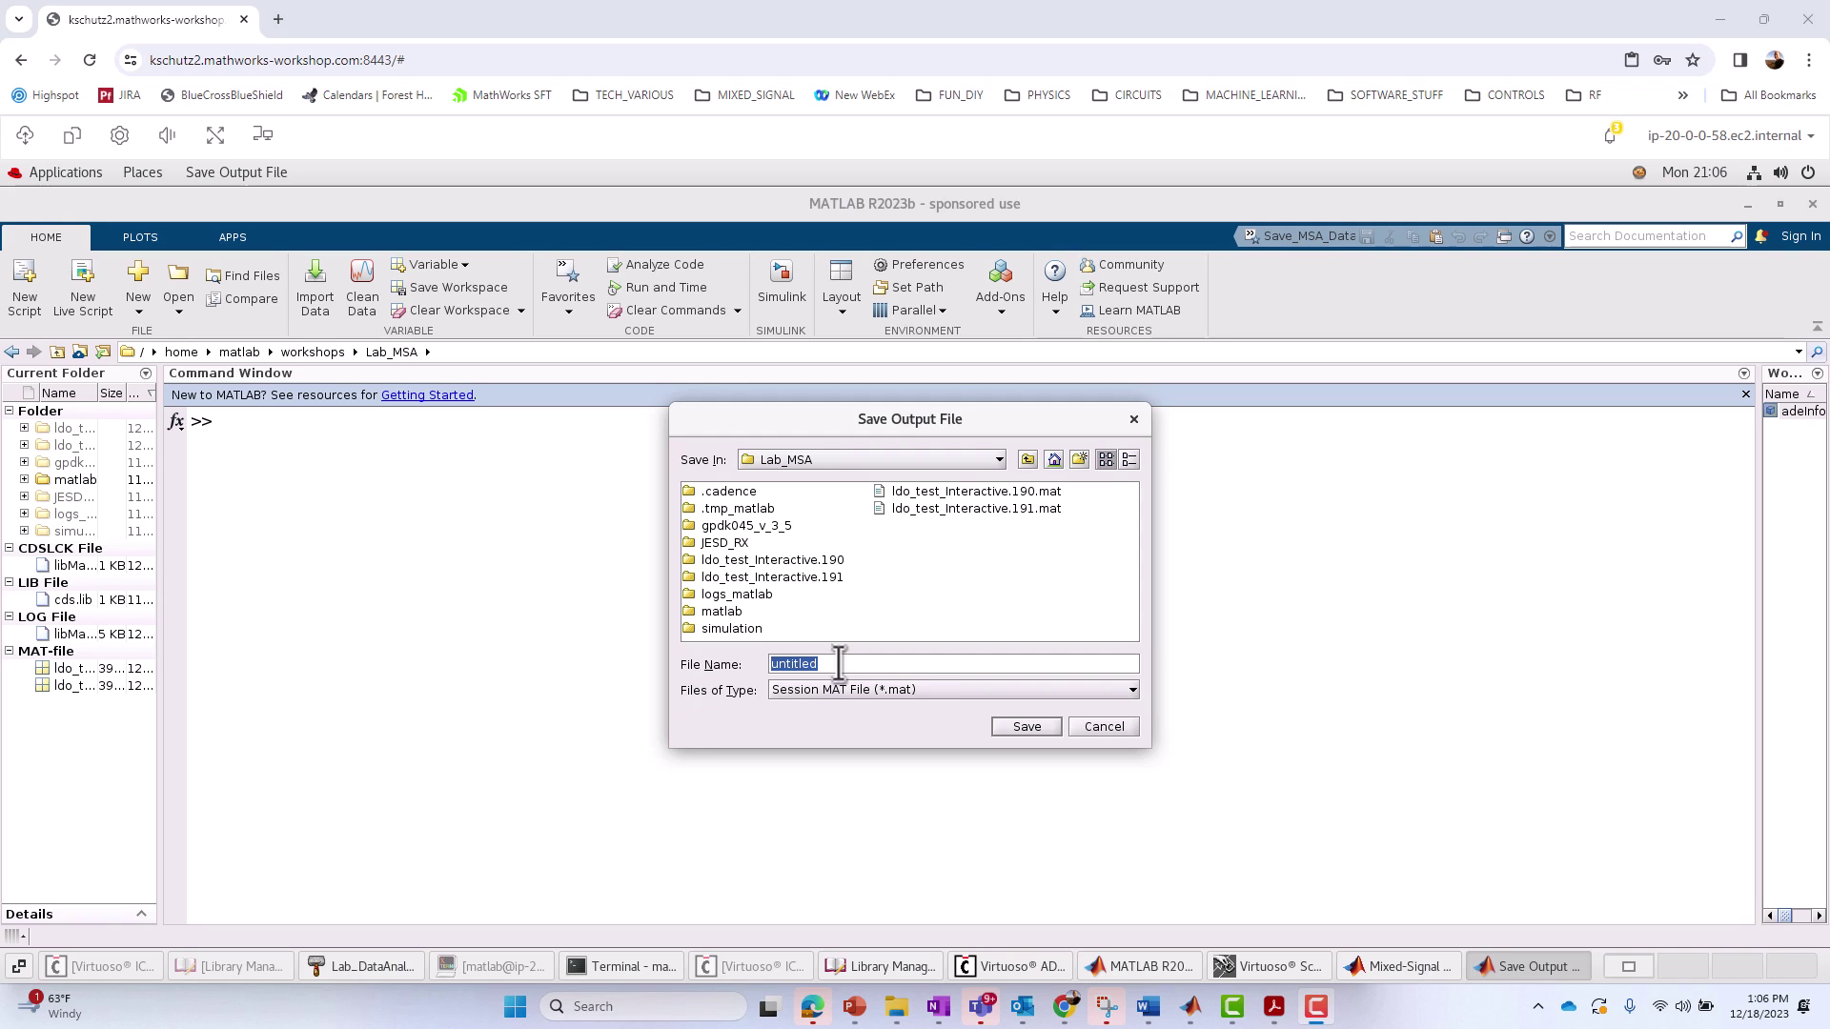
click(820, 662)
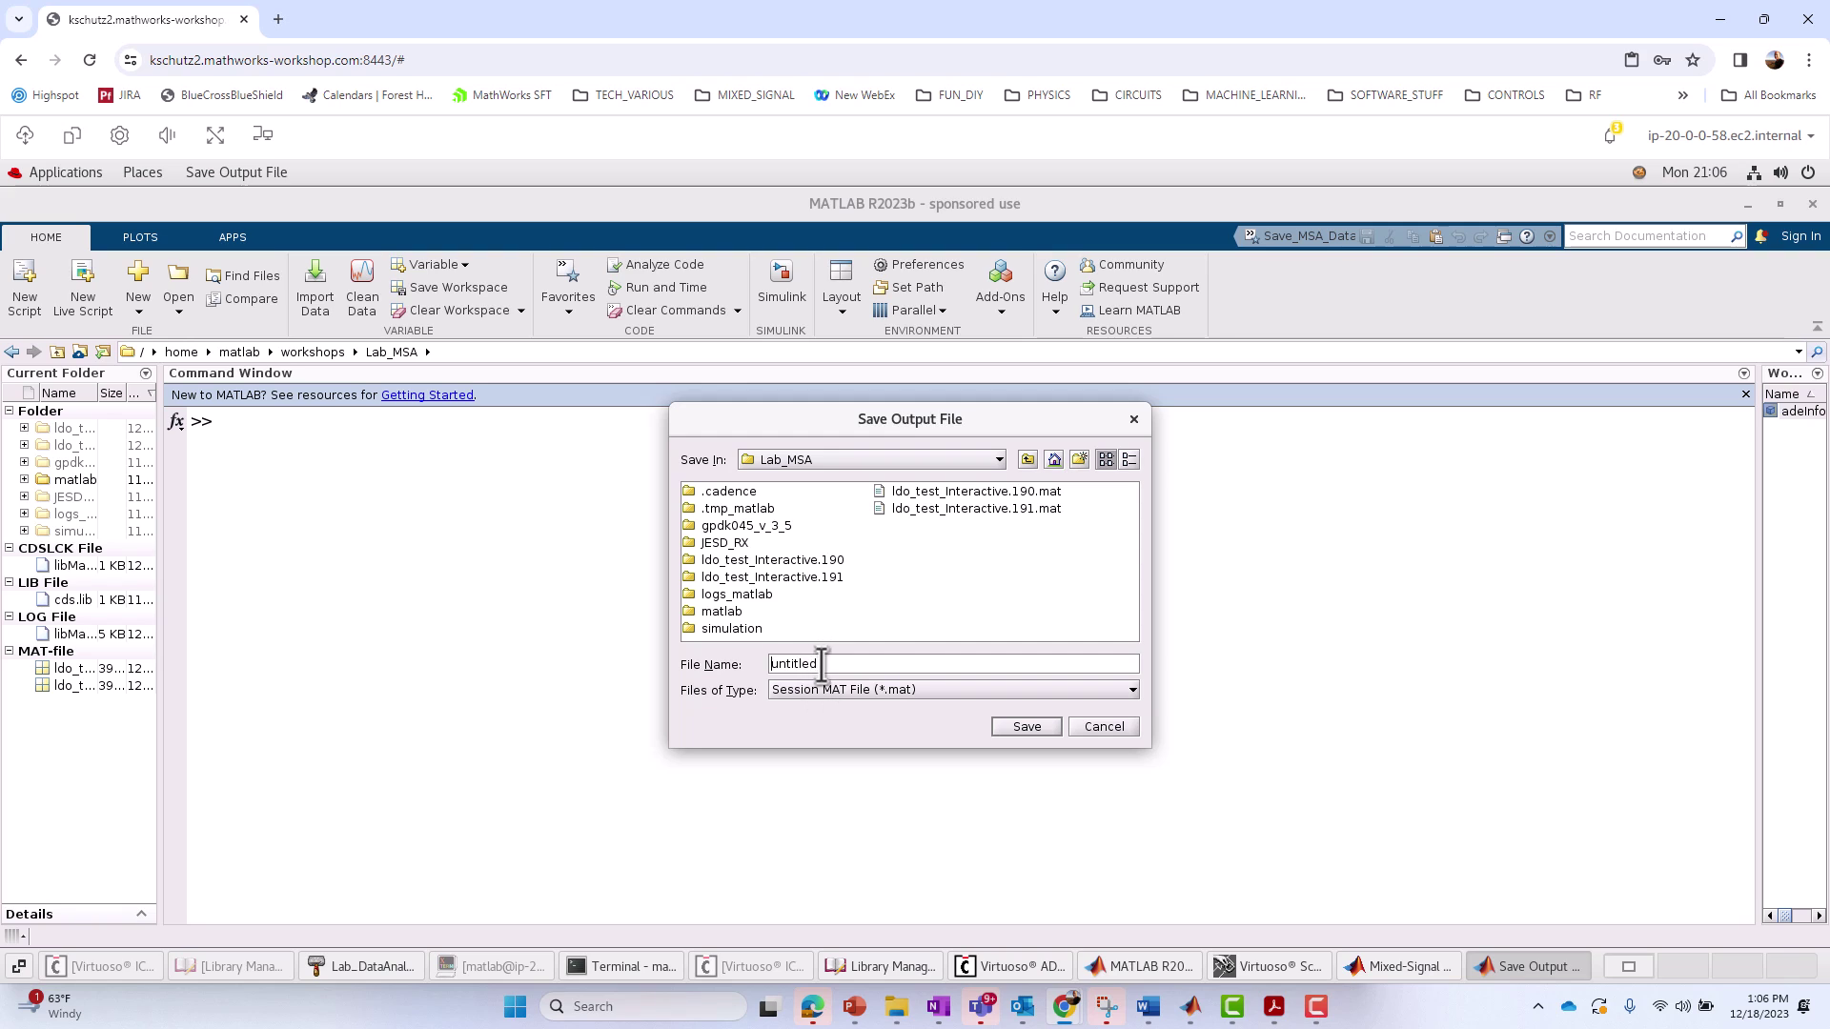
key(BackSpace)
key(BackSpace)
key(BackSpace)
key(BackSpace)
key(BackSpace)
text(LDO_s)
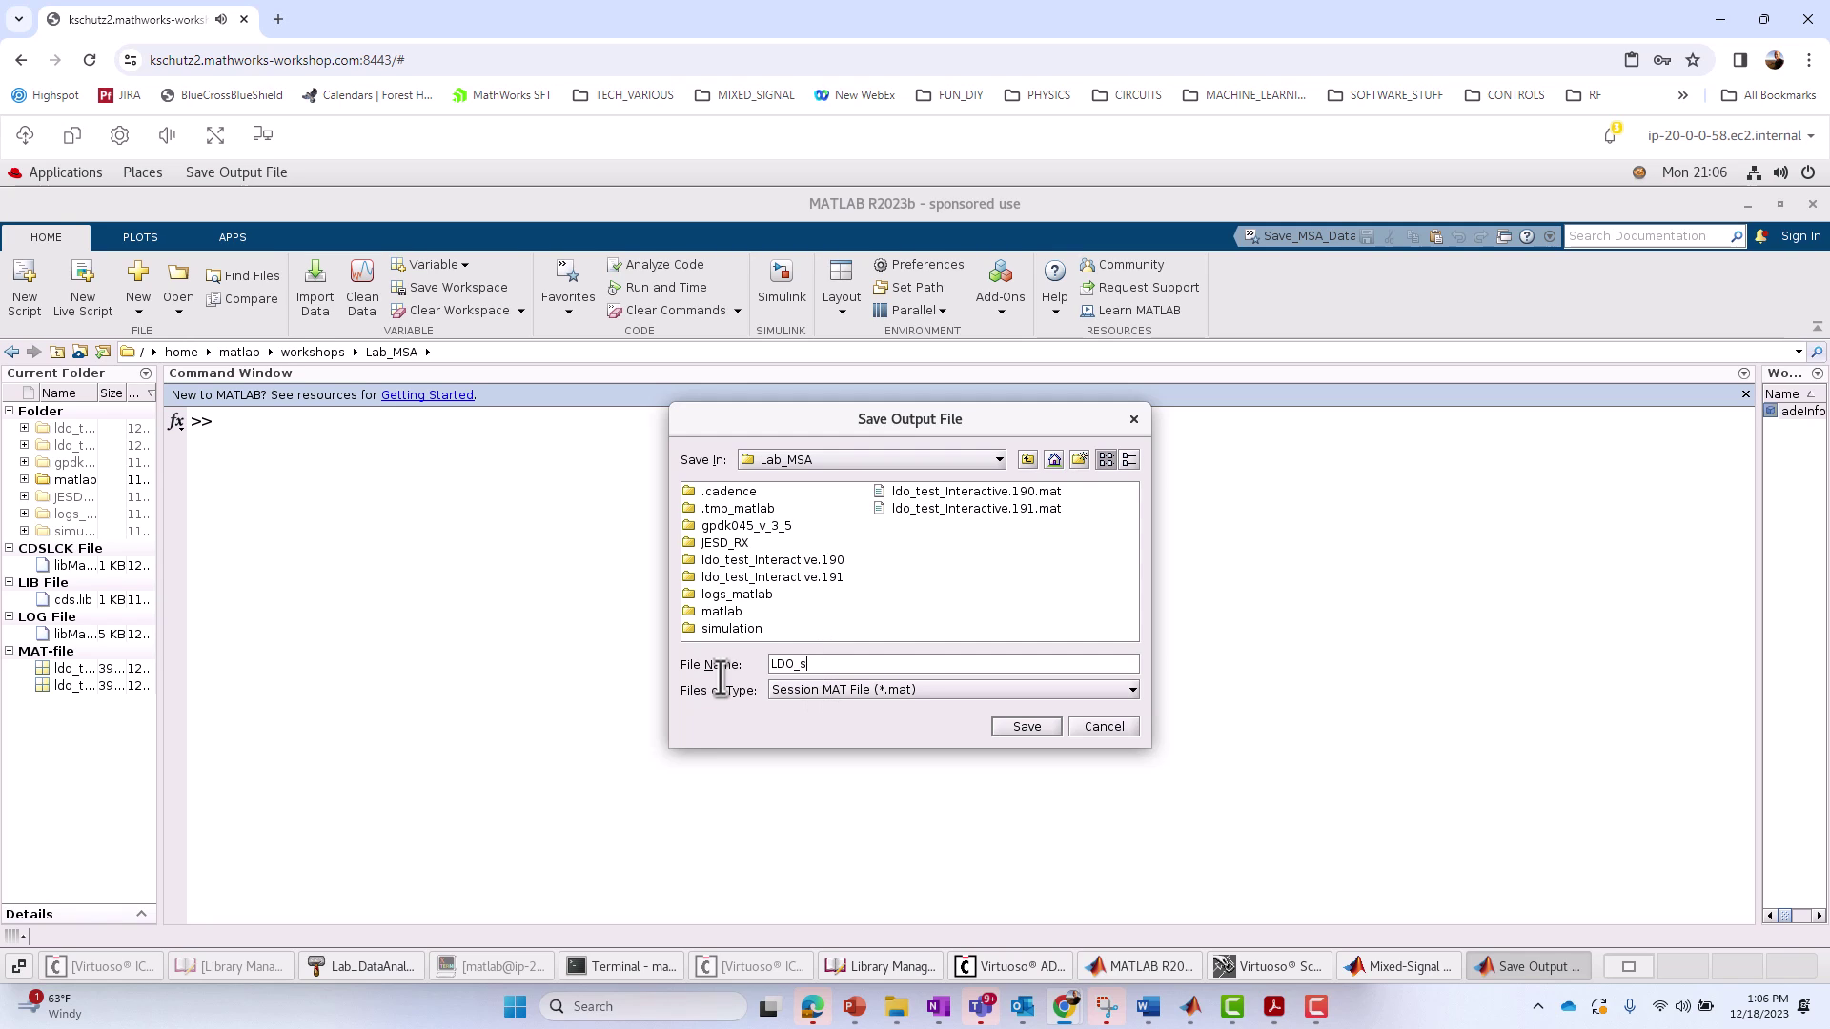
key(BackSpace)
text(SESS)
text(IOIN)
text(N.mat)
key(Return)
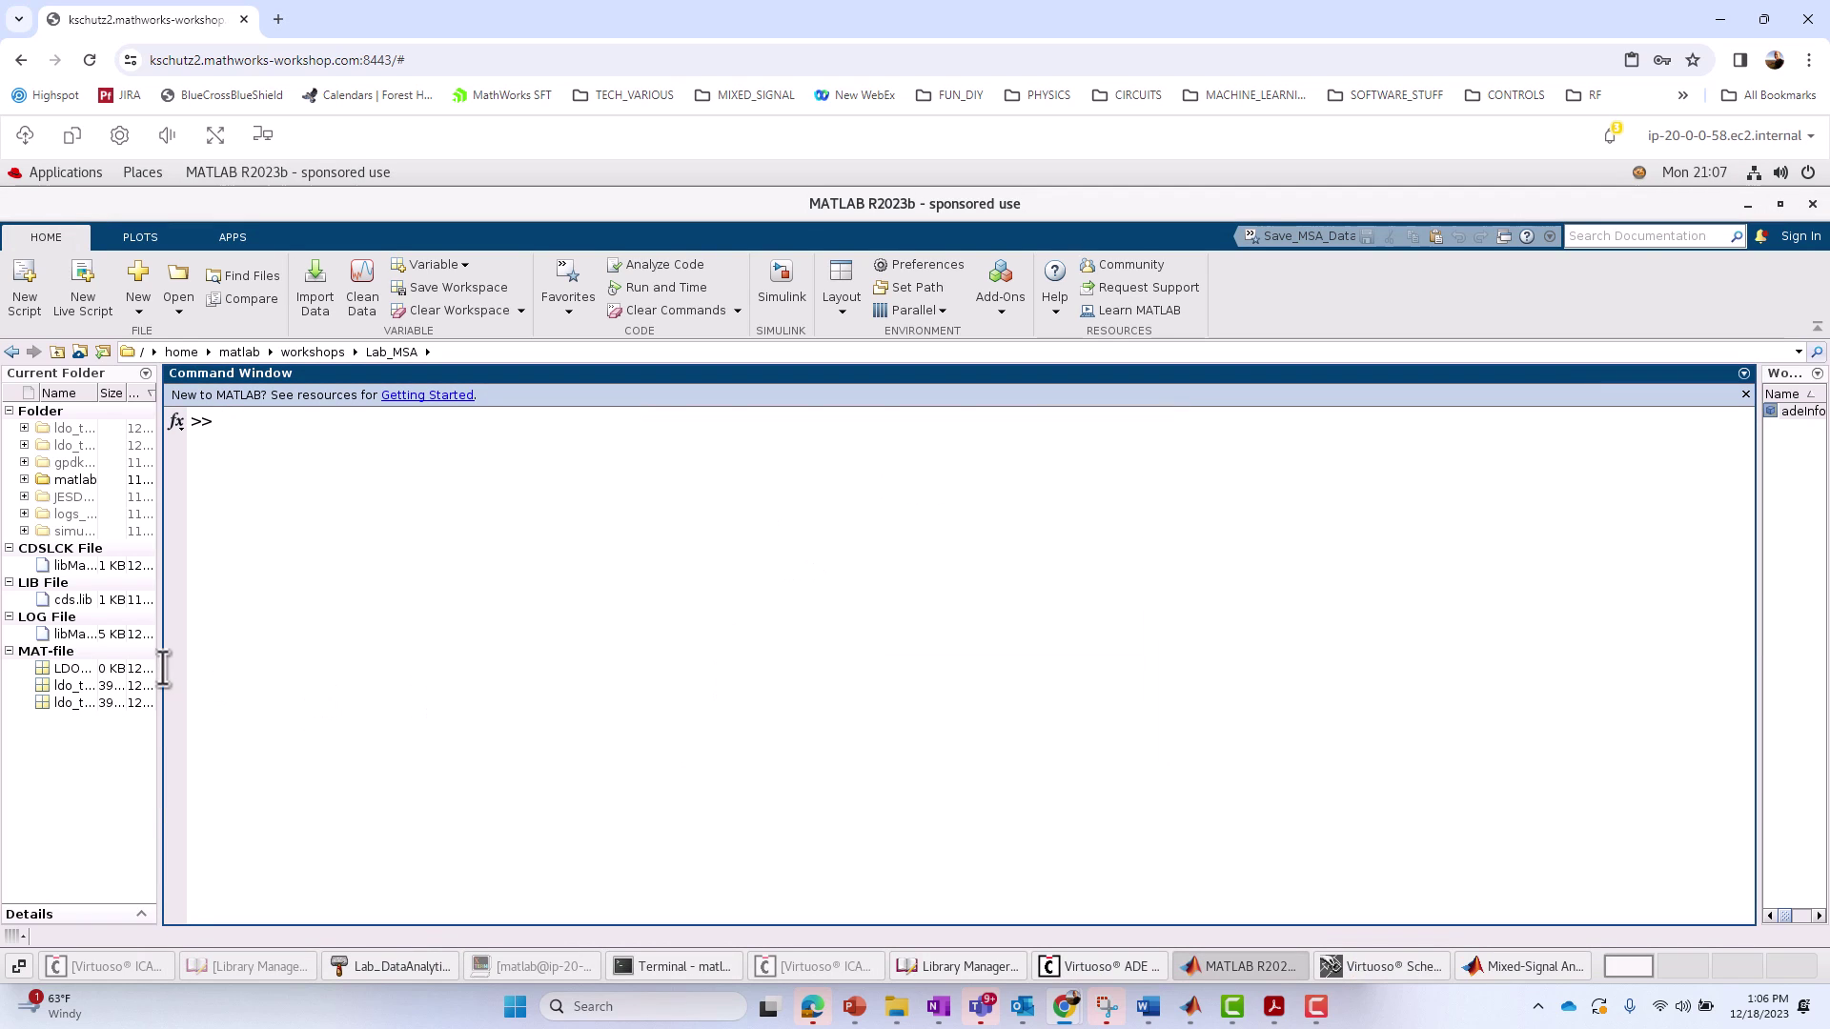
Widen the Current Folder panel, select LDO_SESSION.mat, and raise the LDO_SESSION analyzer window
drag(163, 682, 290, 667)
drag(461, 648, 523, 641)
click(139, 672)
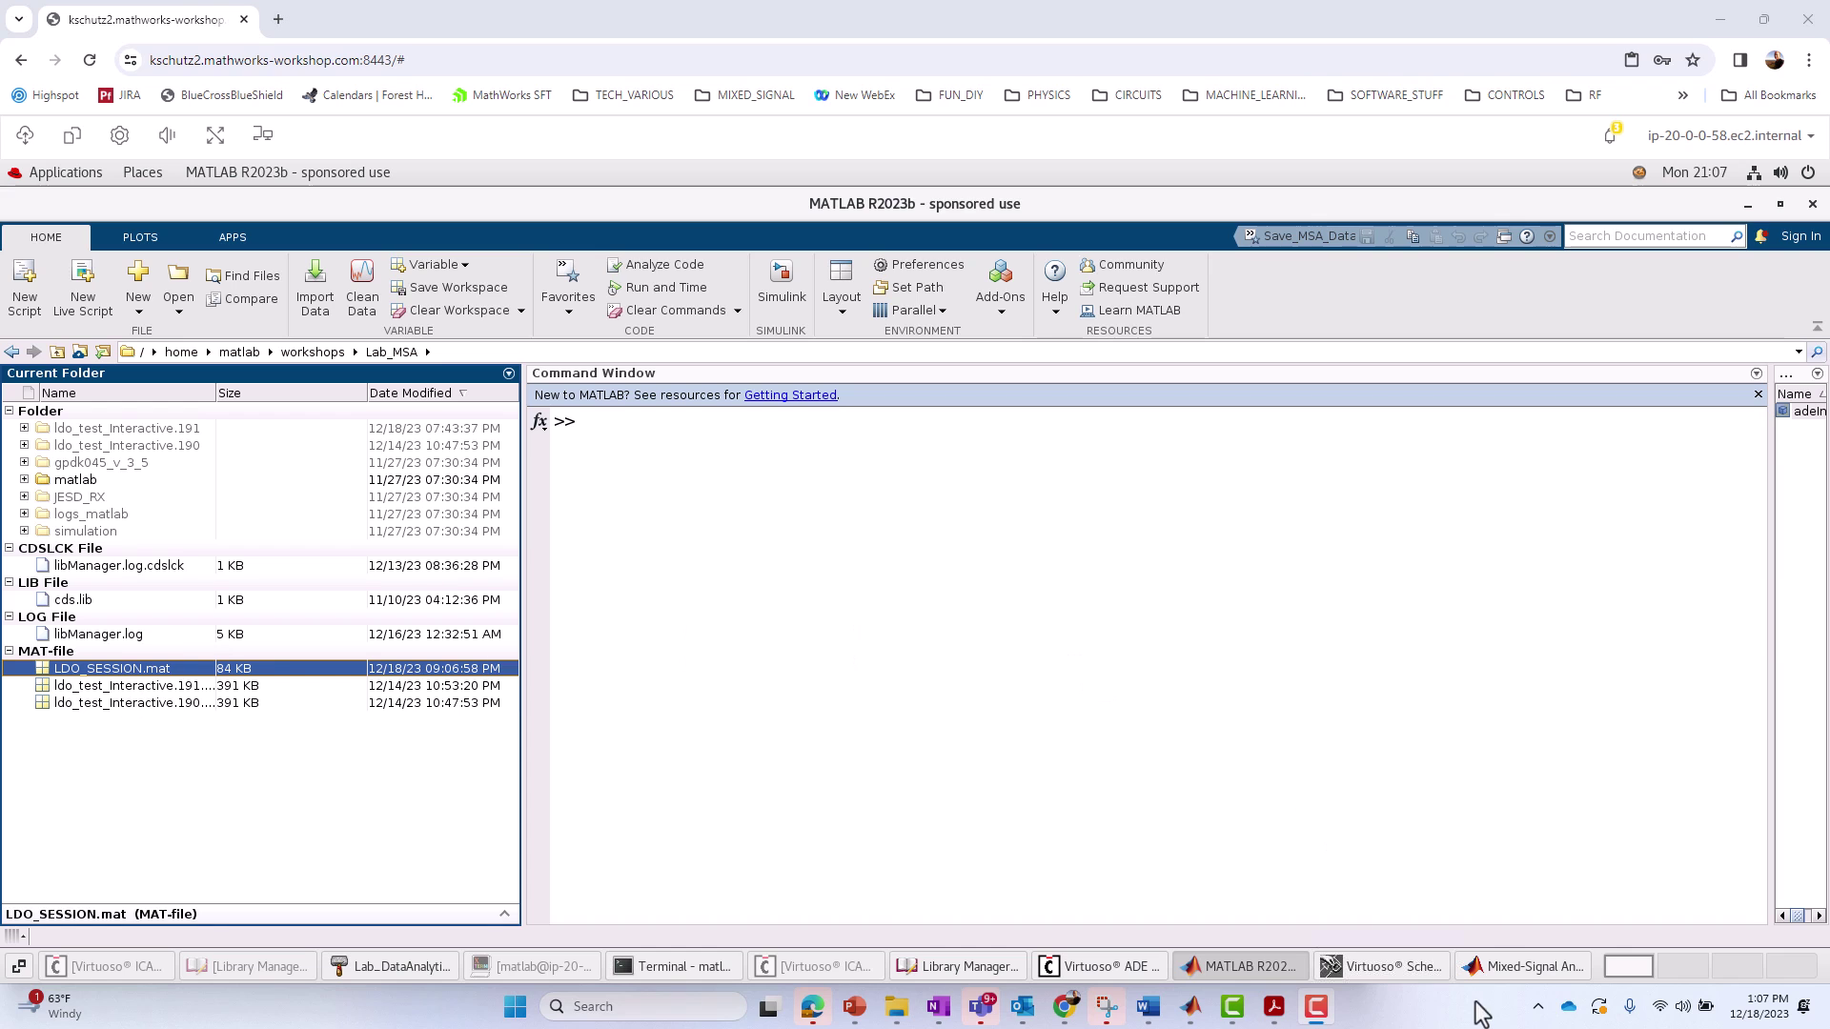
click(1511, 967)
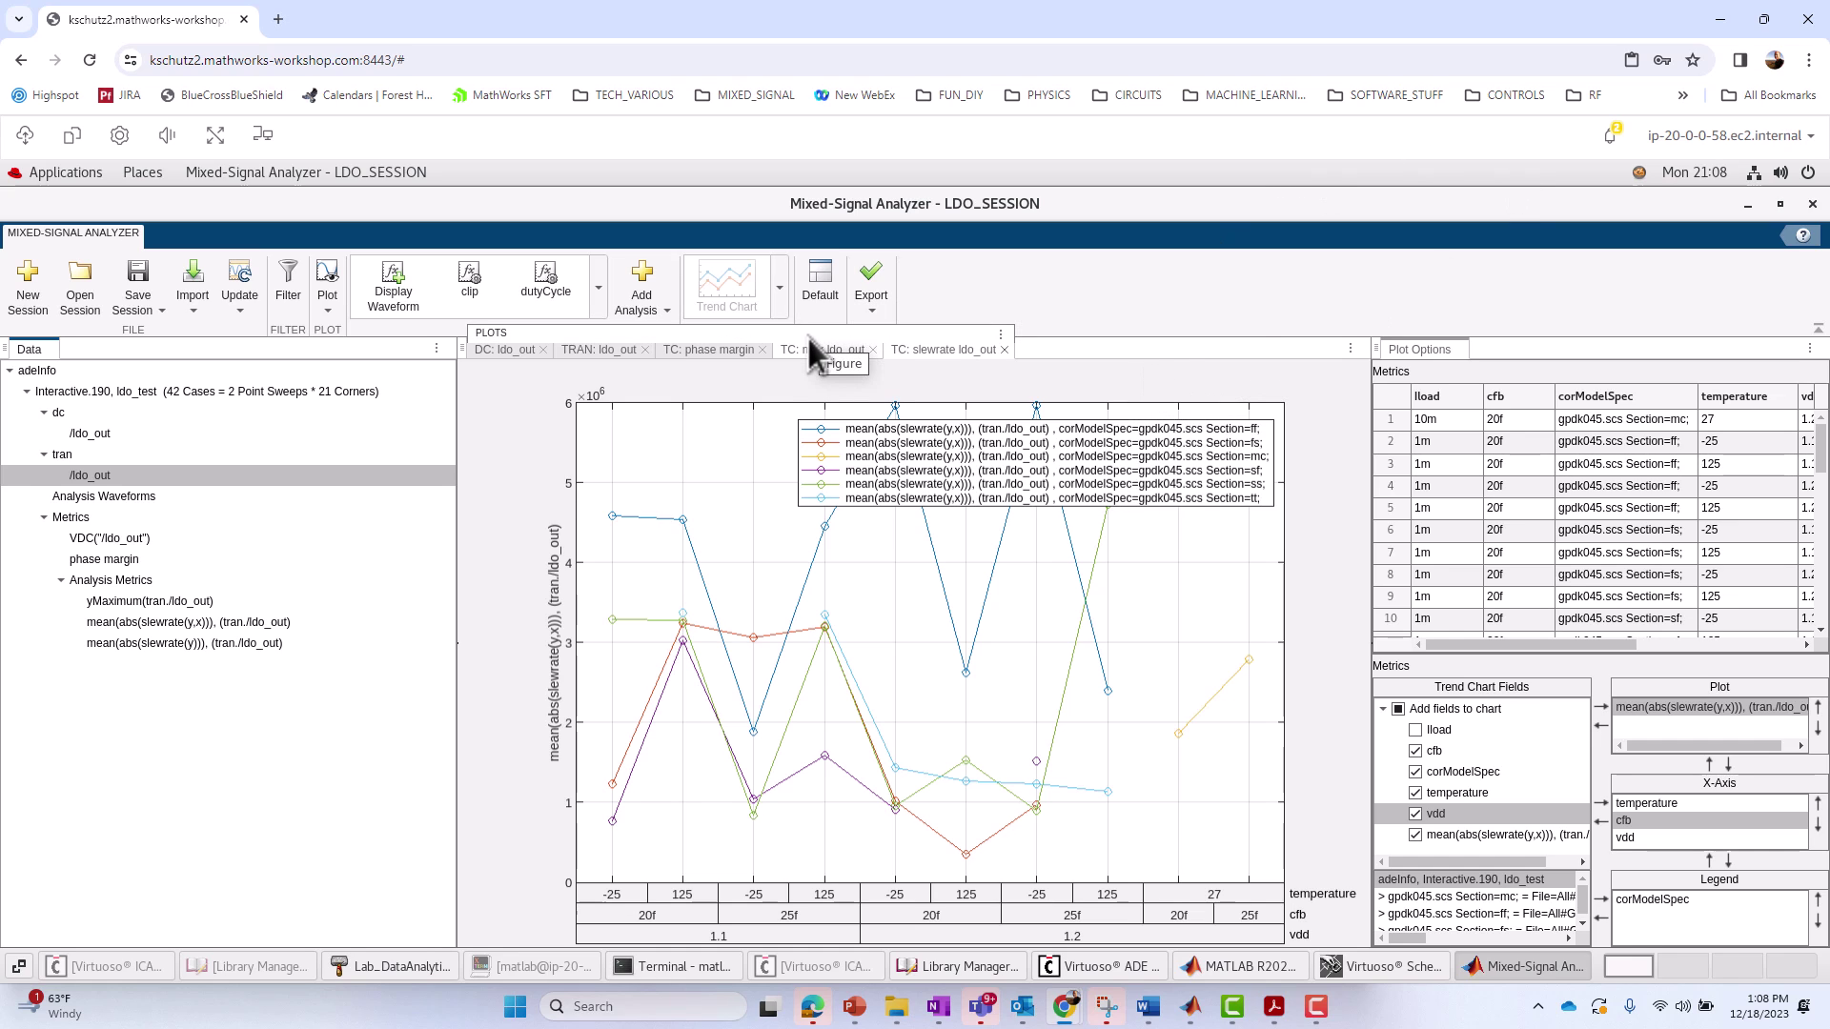
Export the session to a report in PDF format named LDO_Report
click(872, 315)
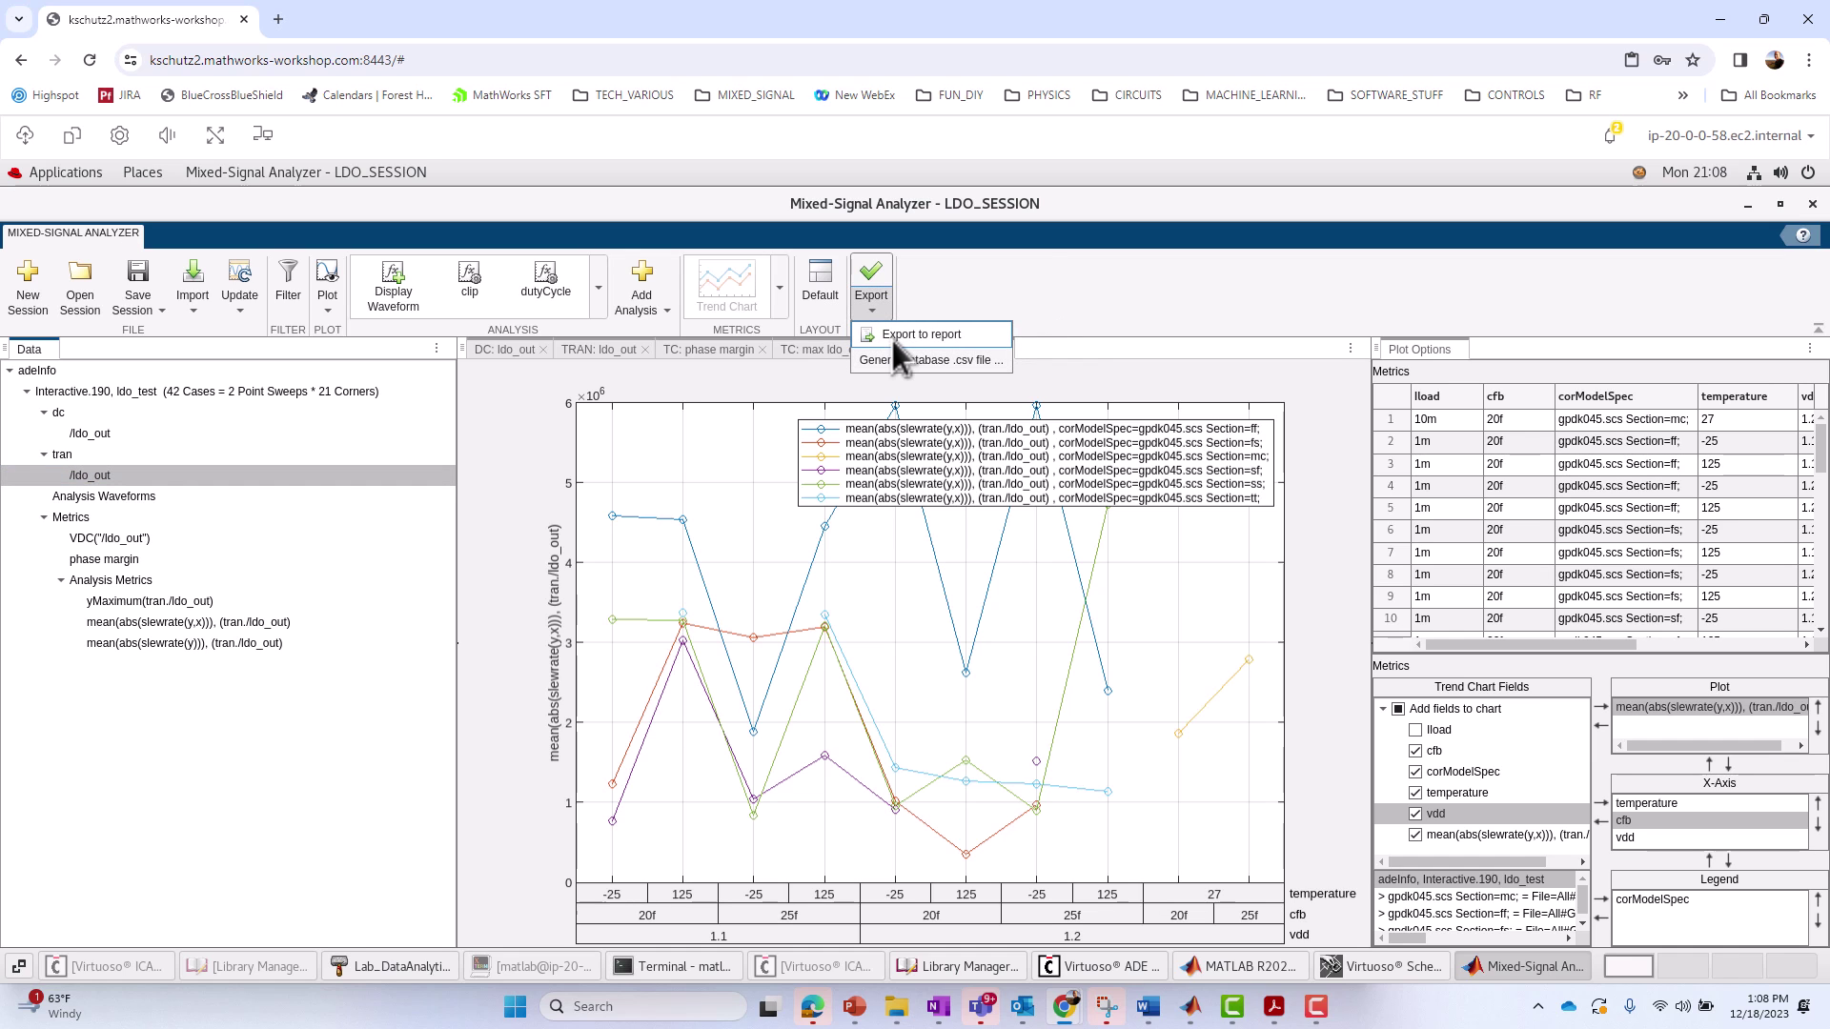
click(894, 341)
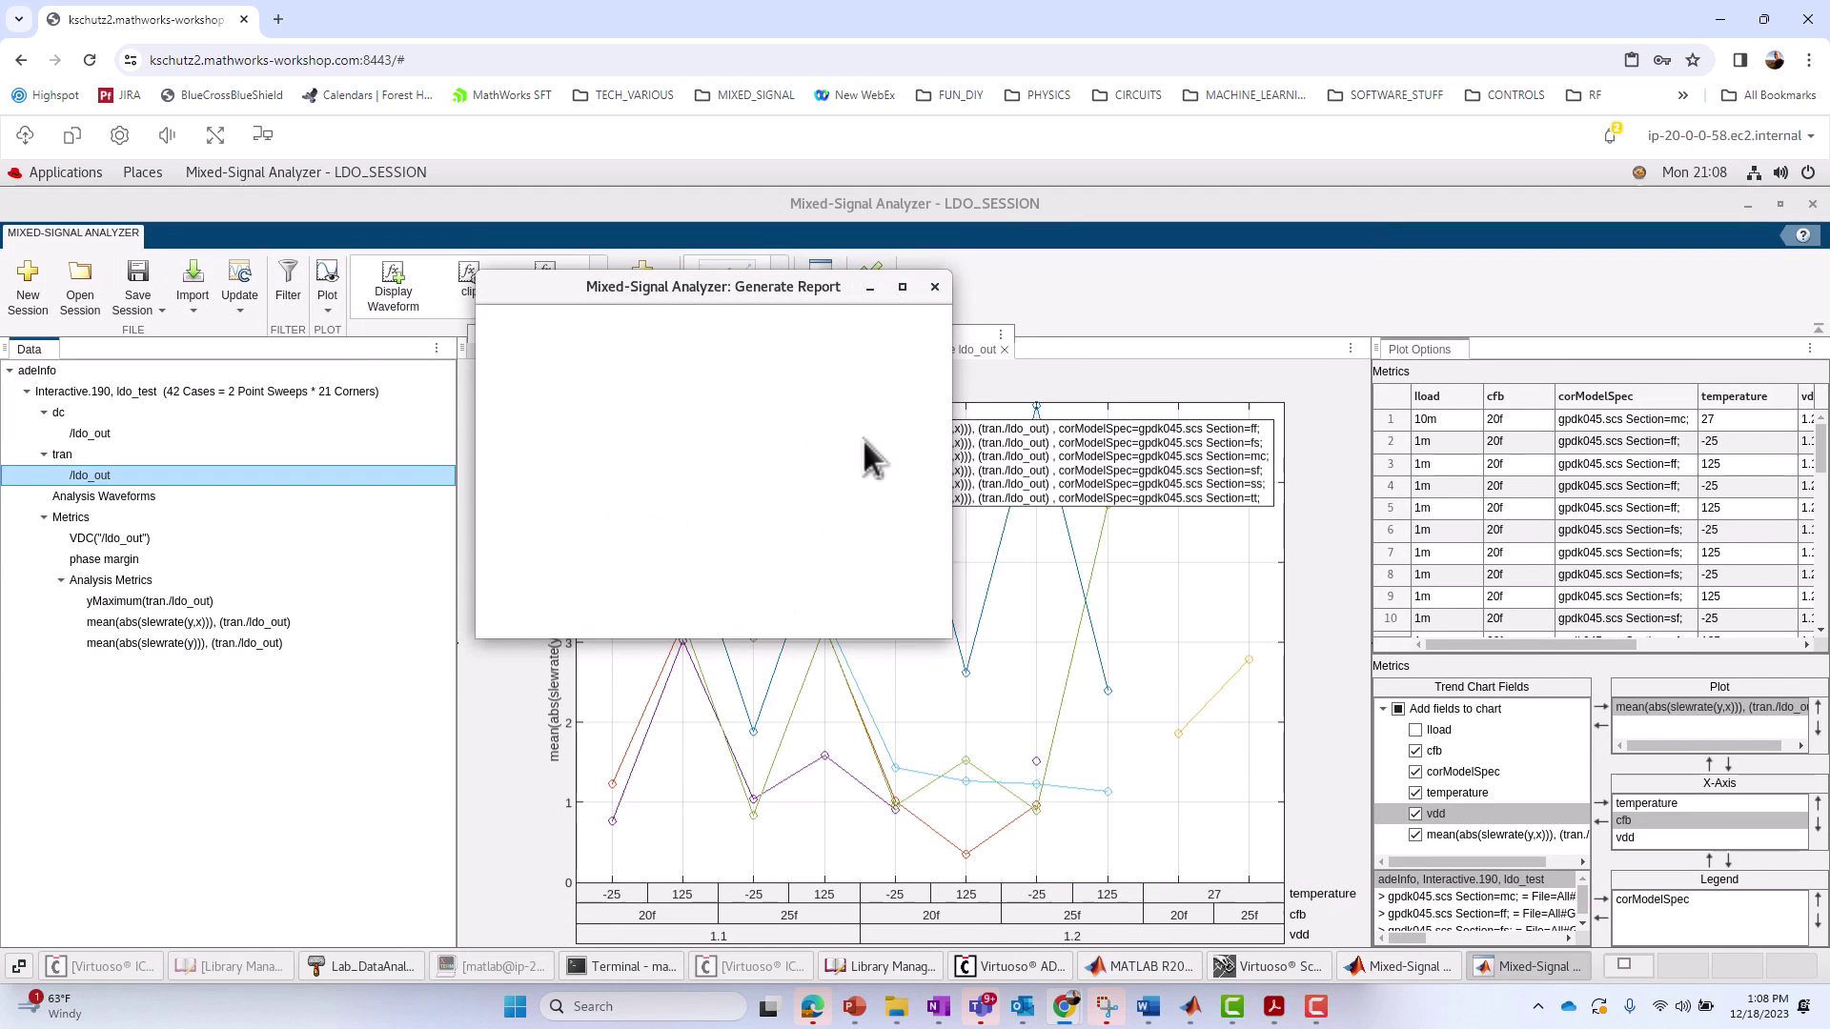
drag(737, 268, 844, 305)
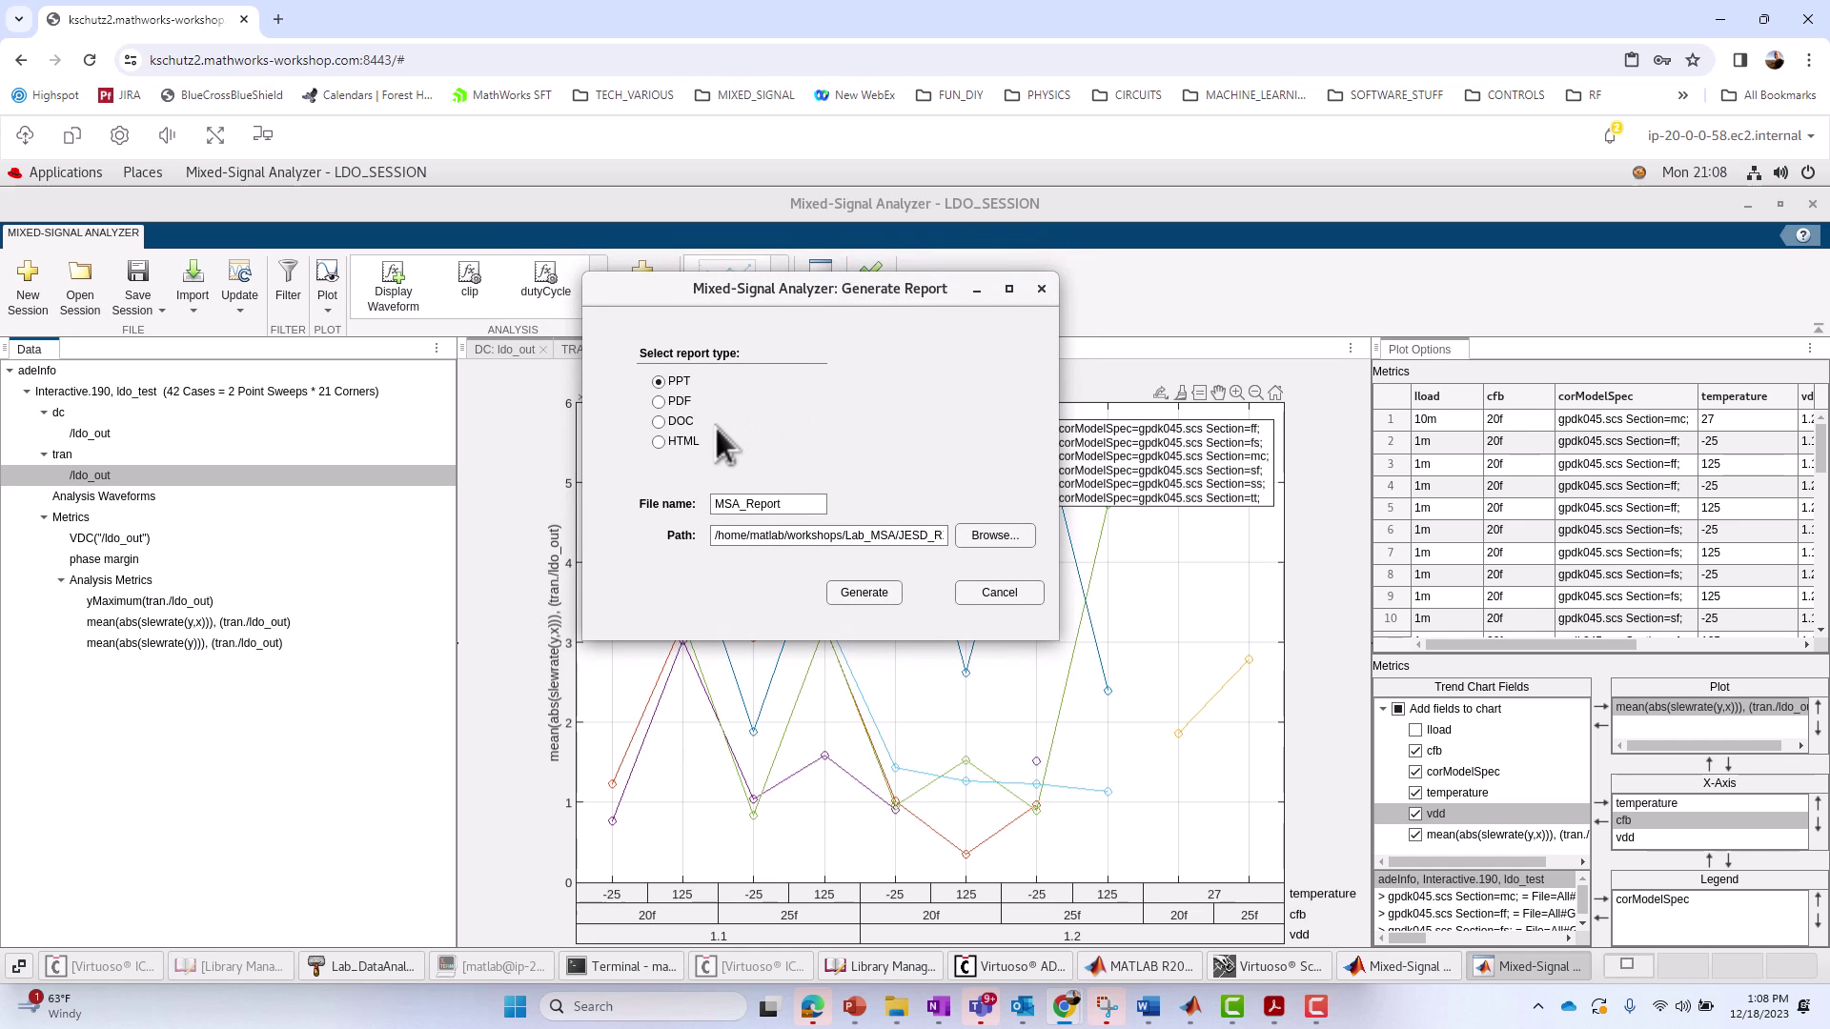
click(659, 401)
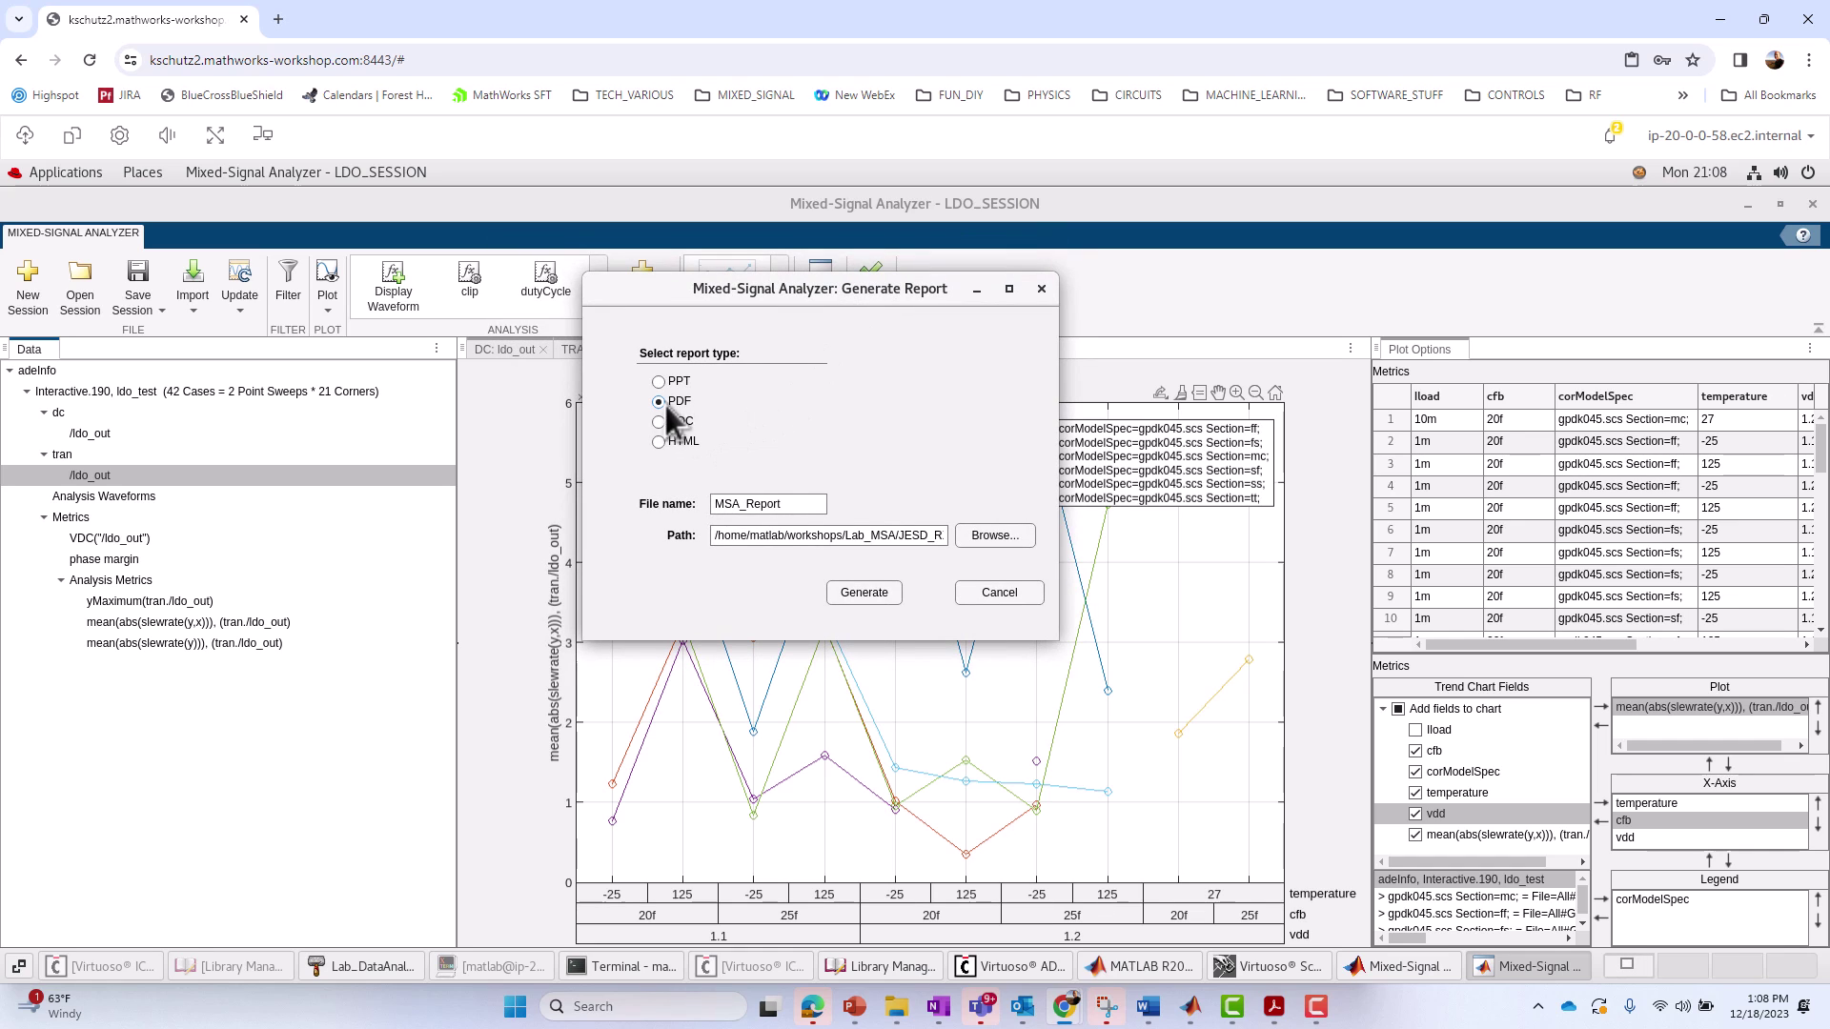
click(798, 504)
drag(784, 505, 643, 505)
text(LDO_Repor)
Verify the path points to the Regulator maestro documents folder and generate the report
click(825, 535)
key(End)
key(End)
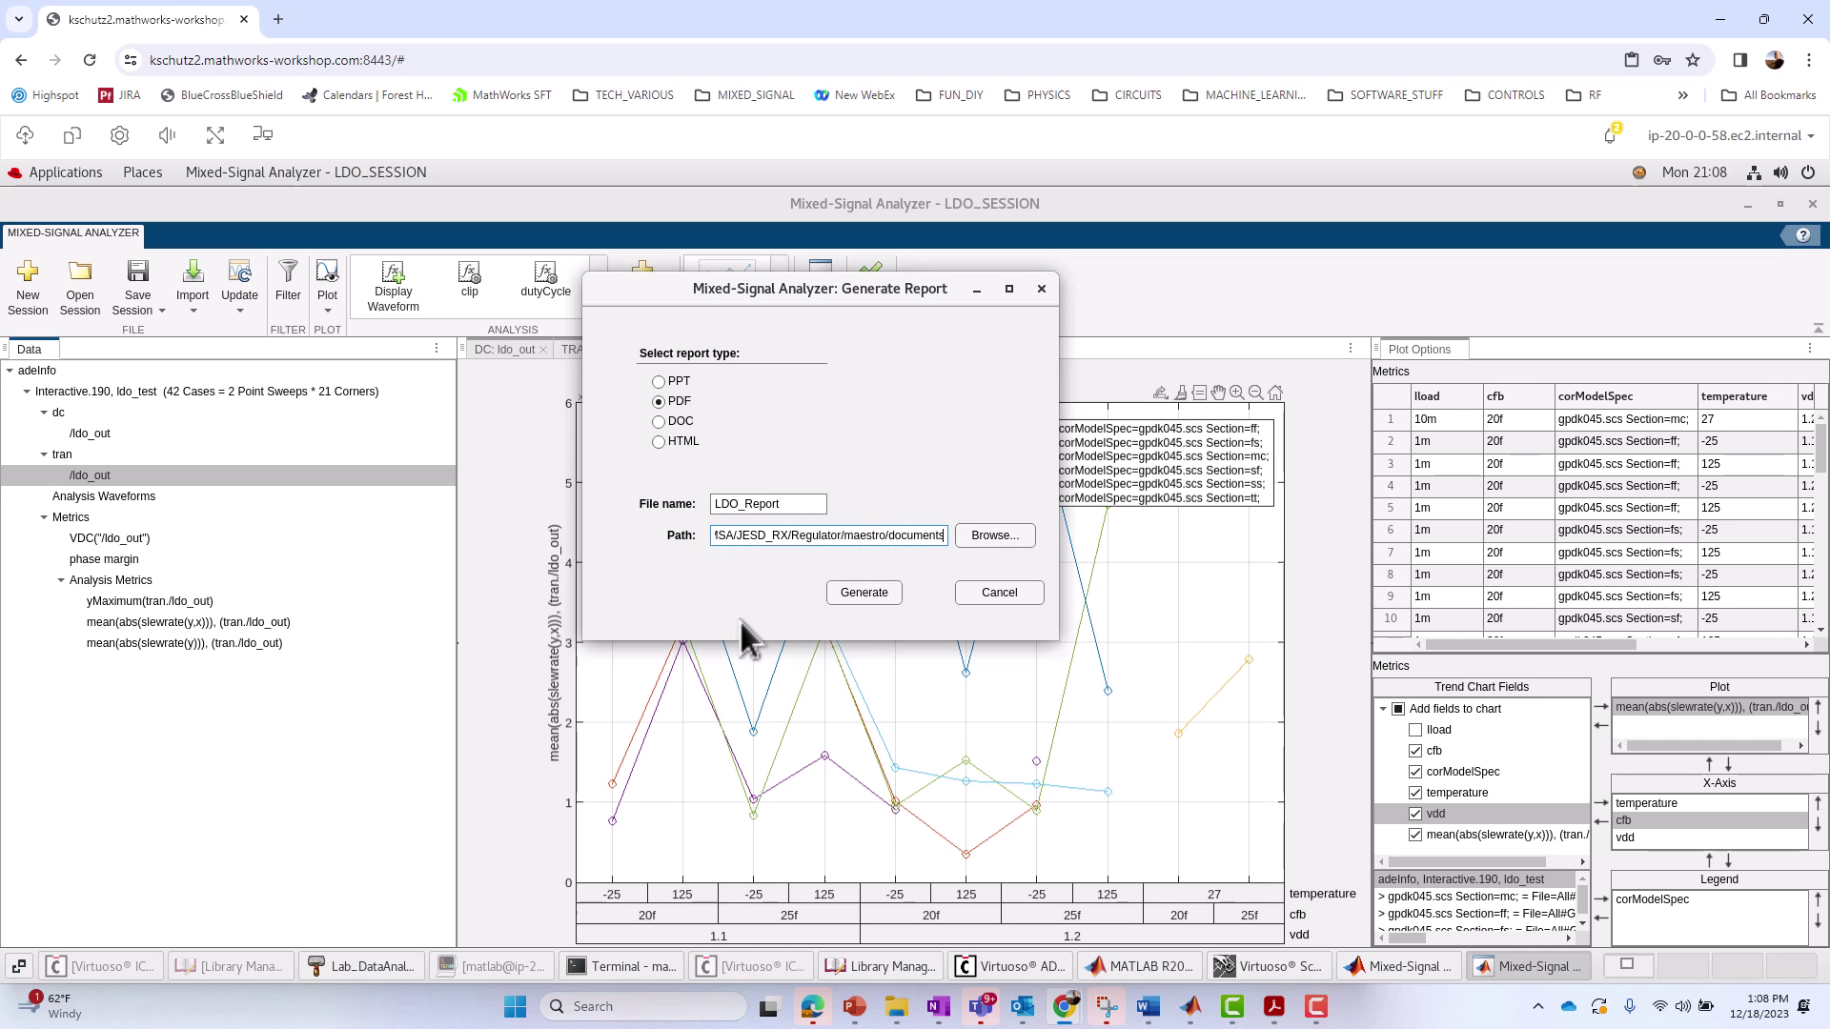
click(860, 597)
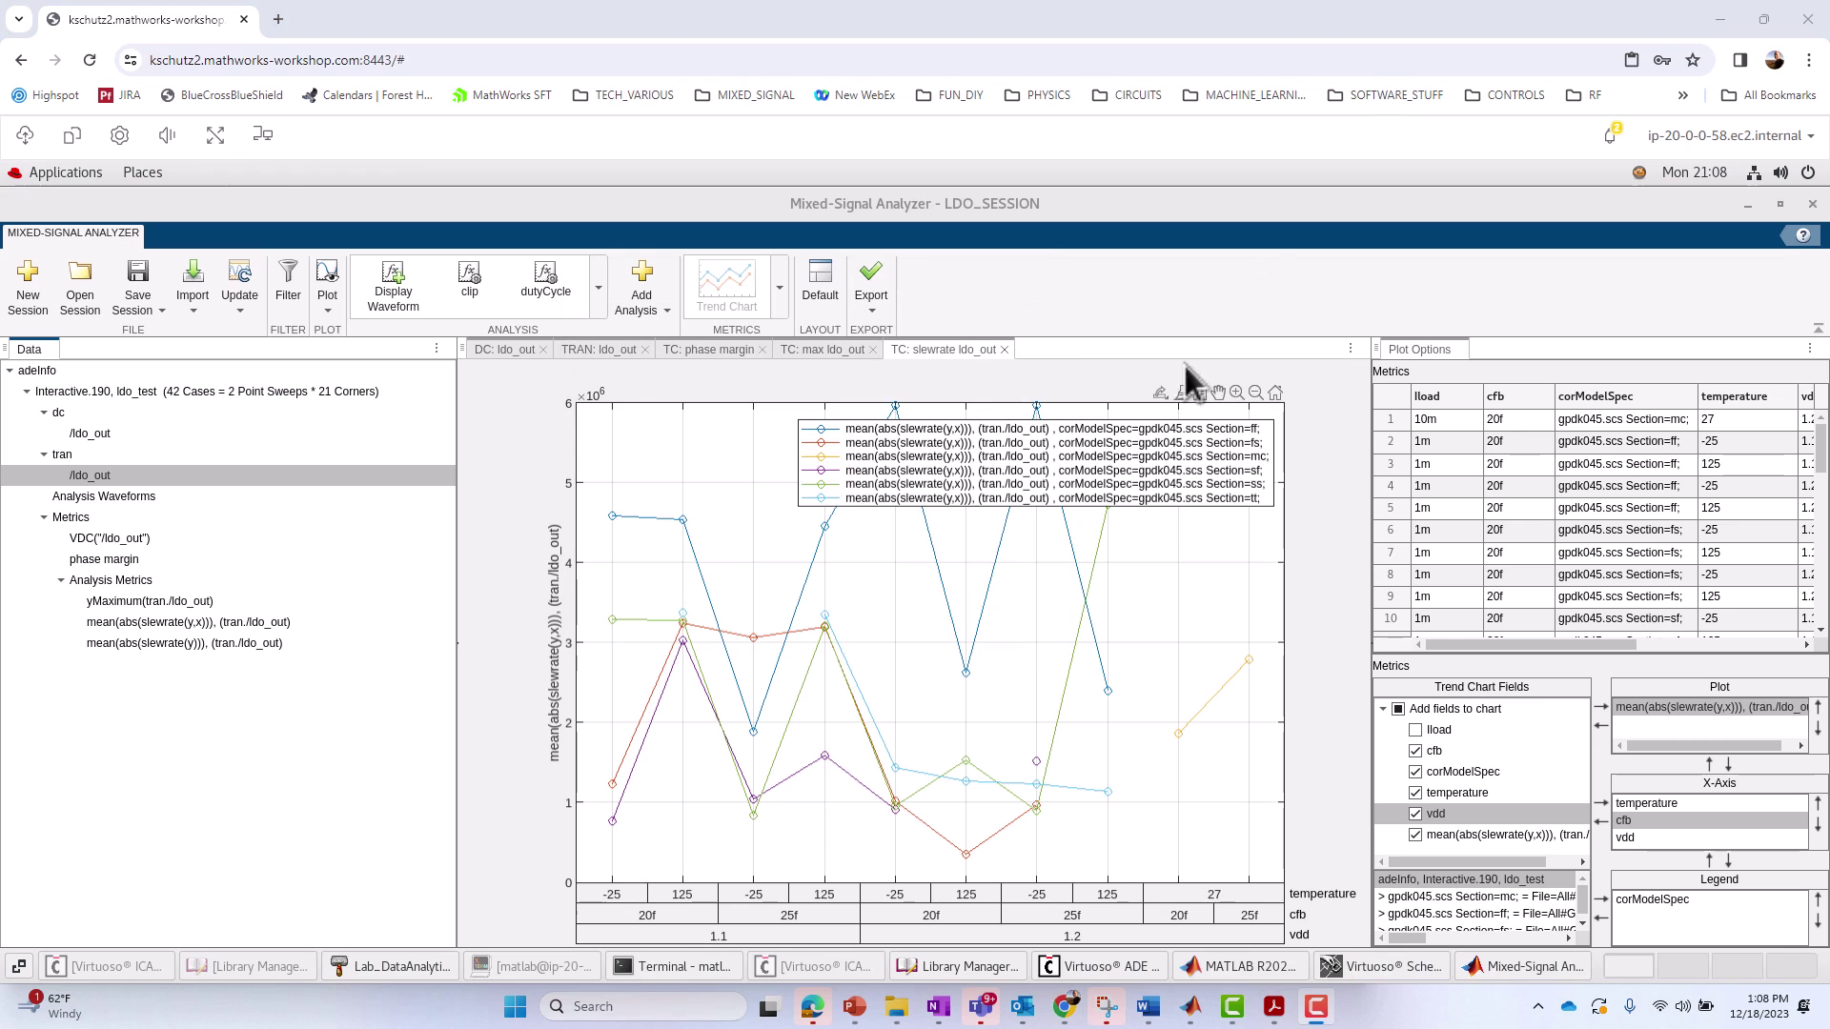
Browse to JESD_RX/Regulator/maestro/documents and open LDO_Report.pdf outside MATLAB
mouse_move(1190, 1006)
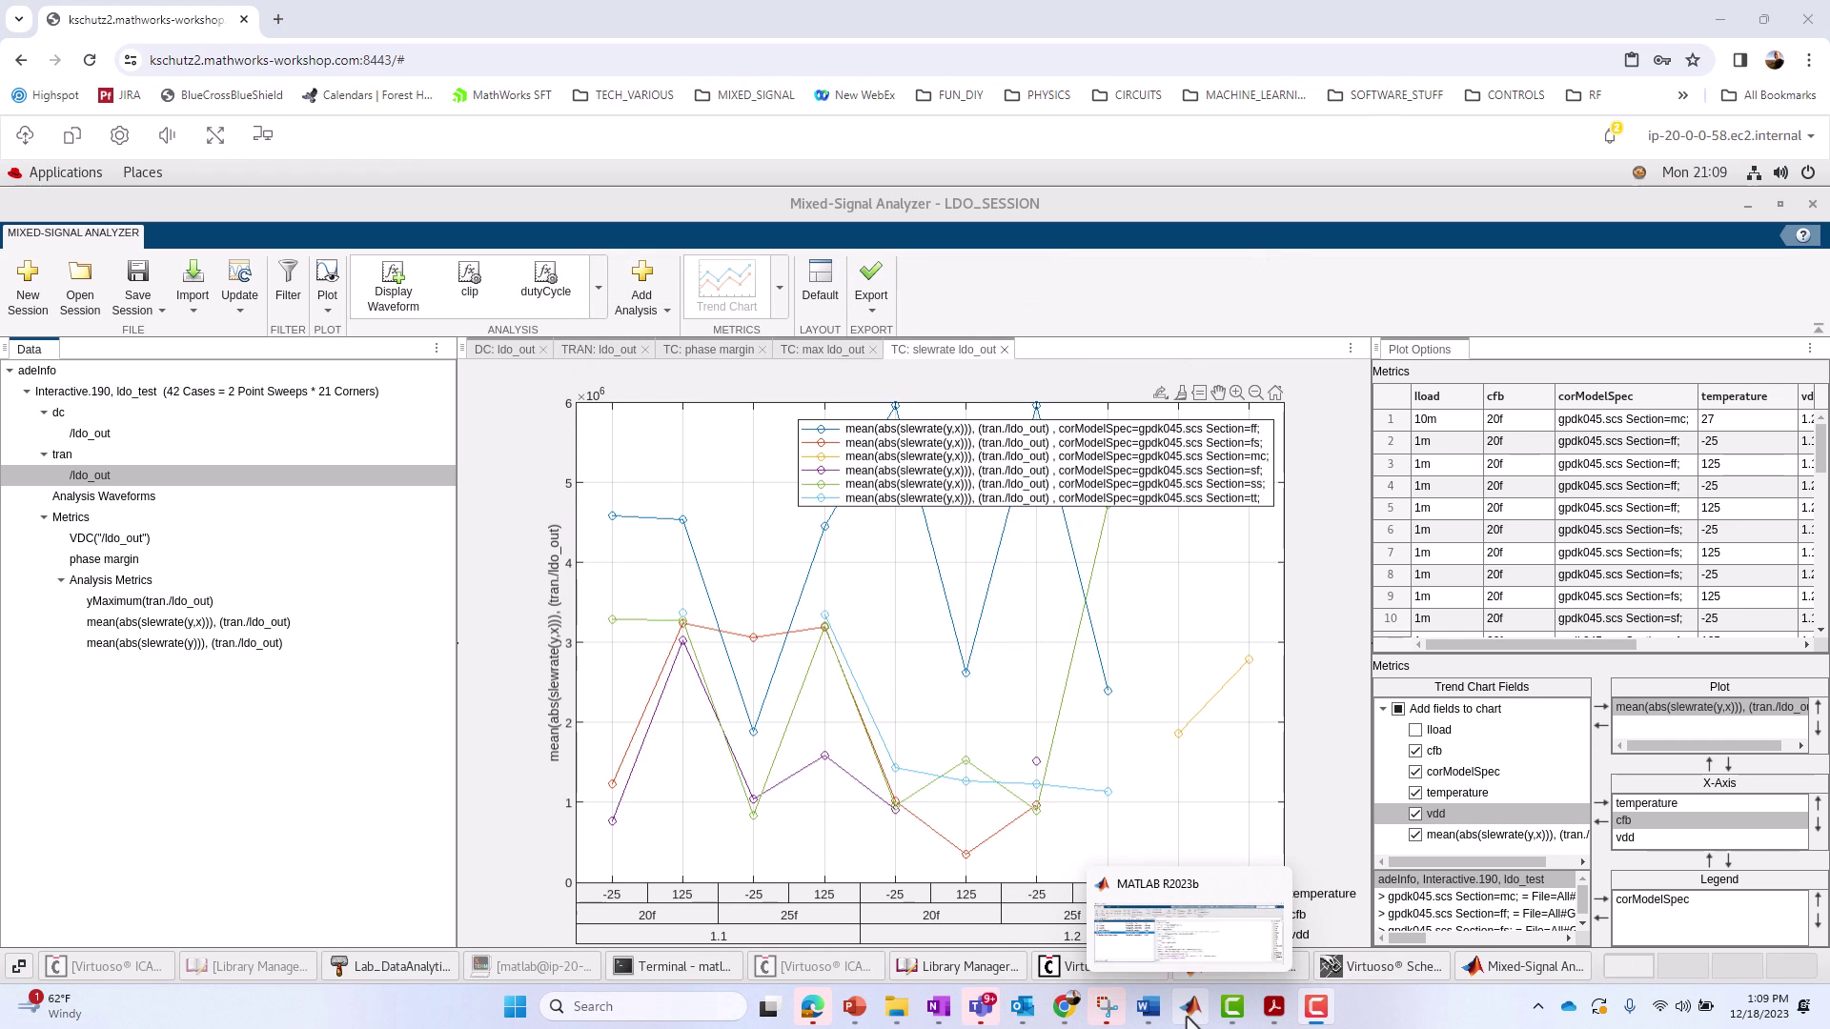
mouse_move(1233, 946)
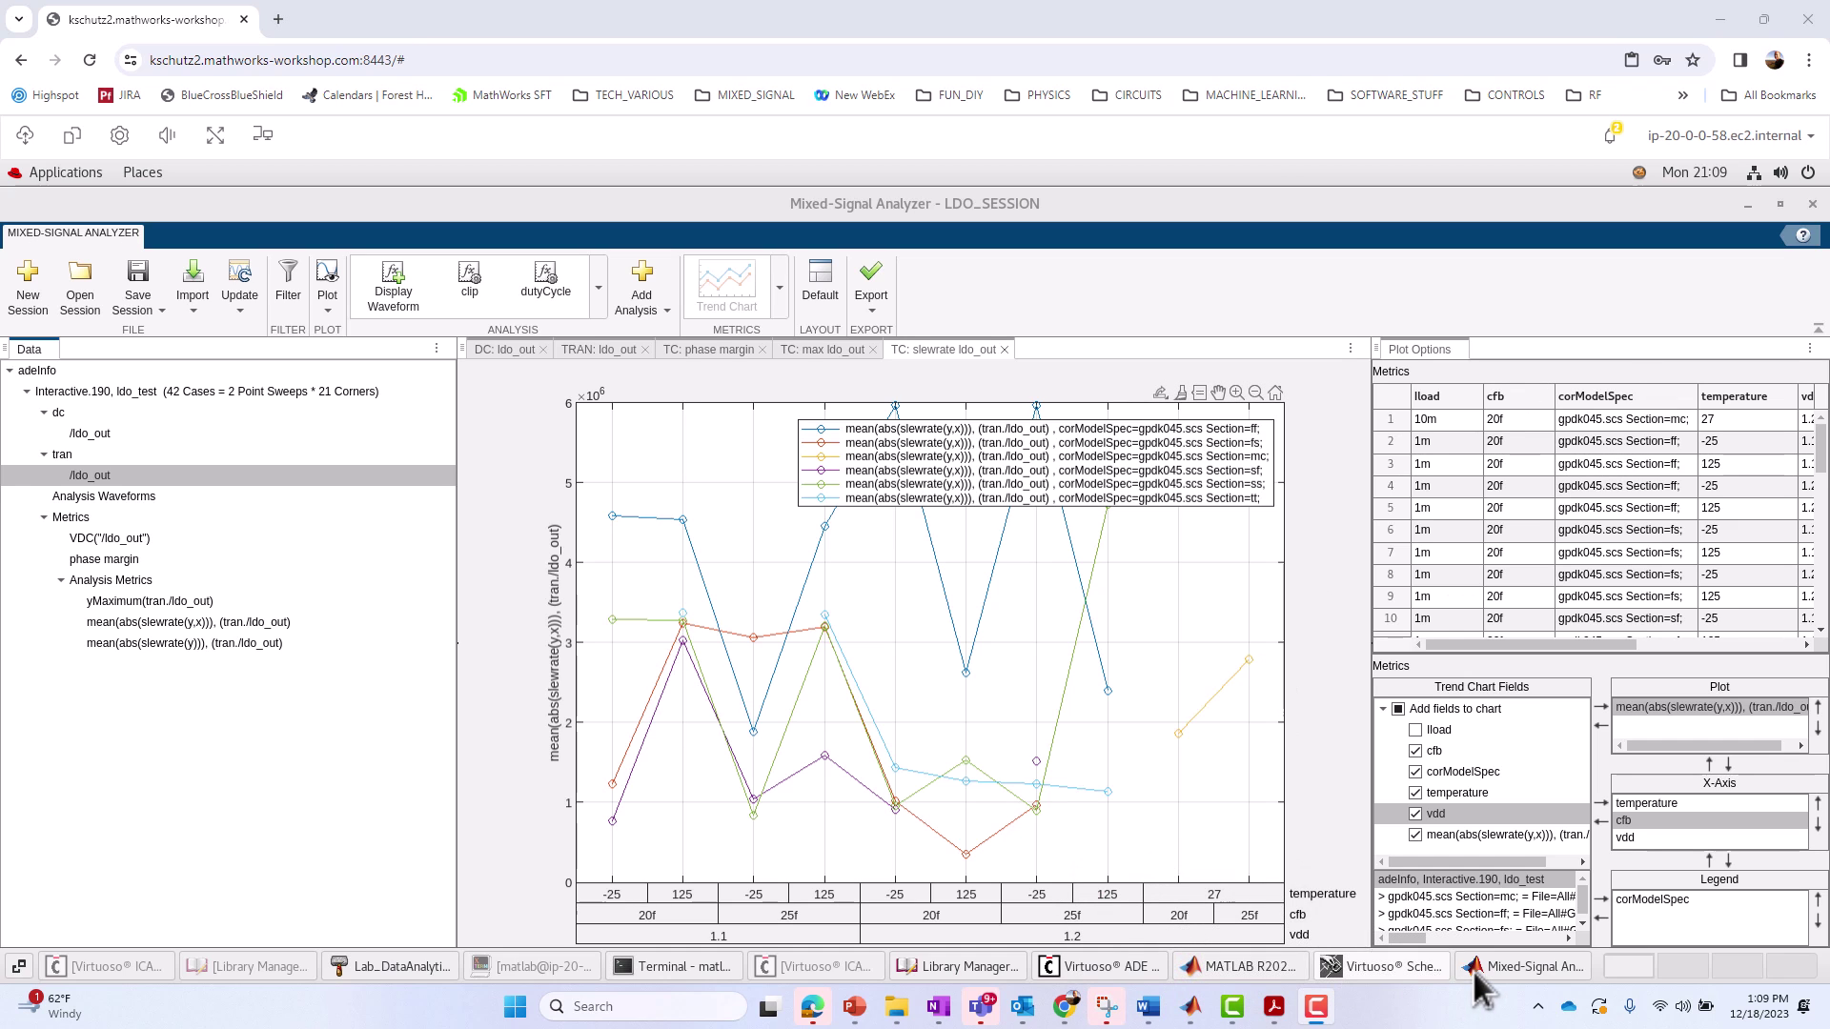
click(1268, 968)
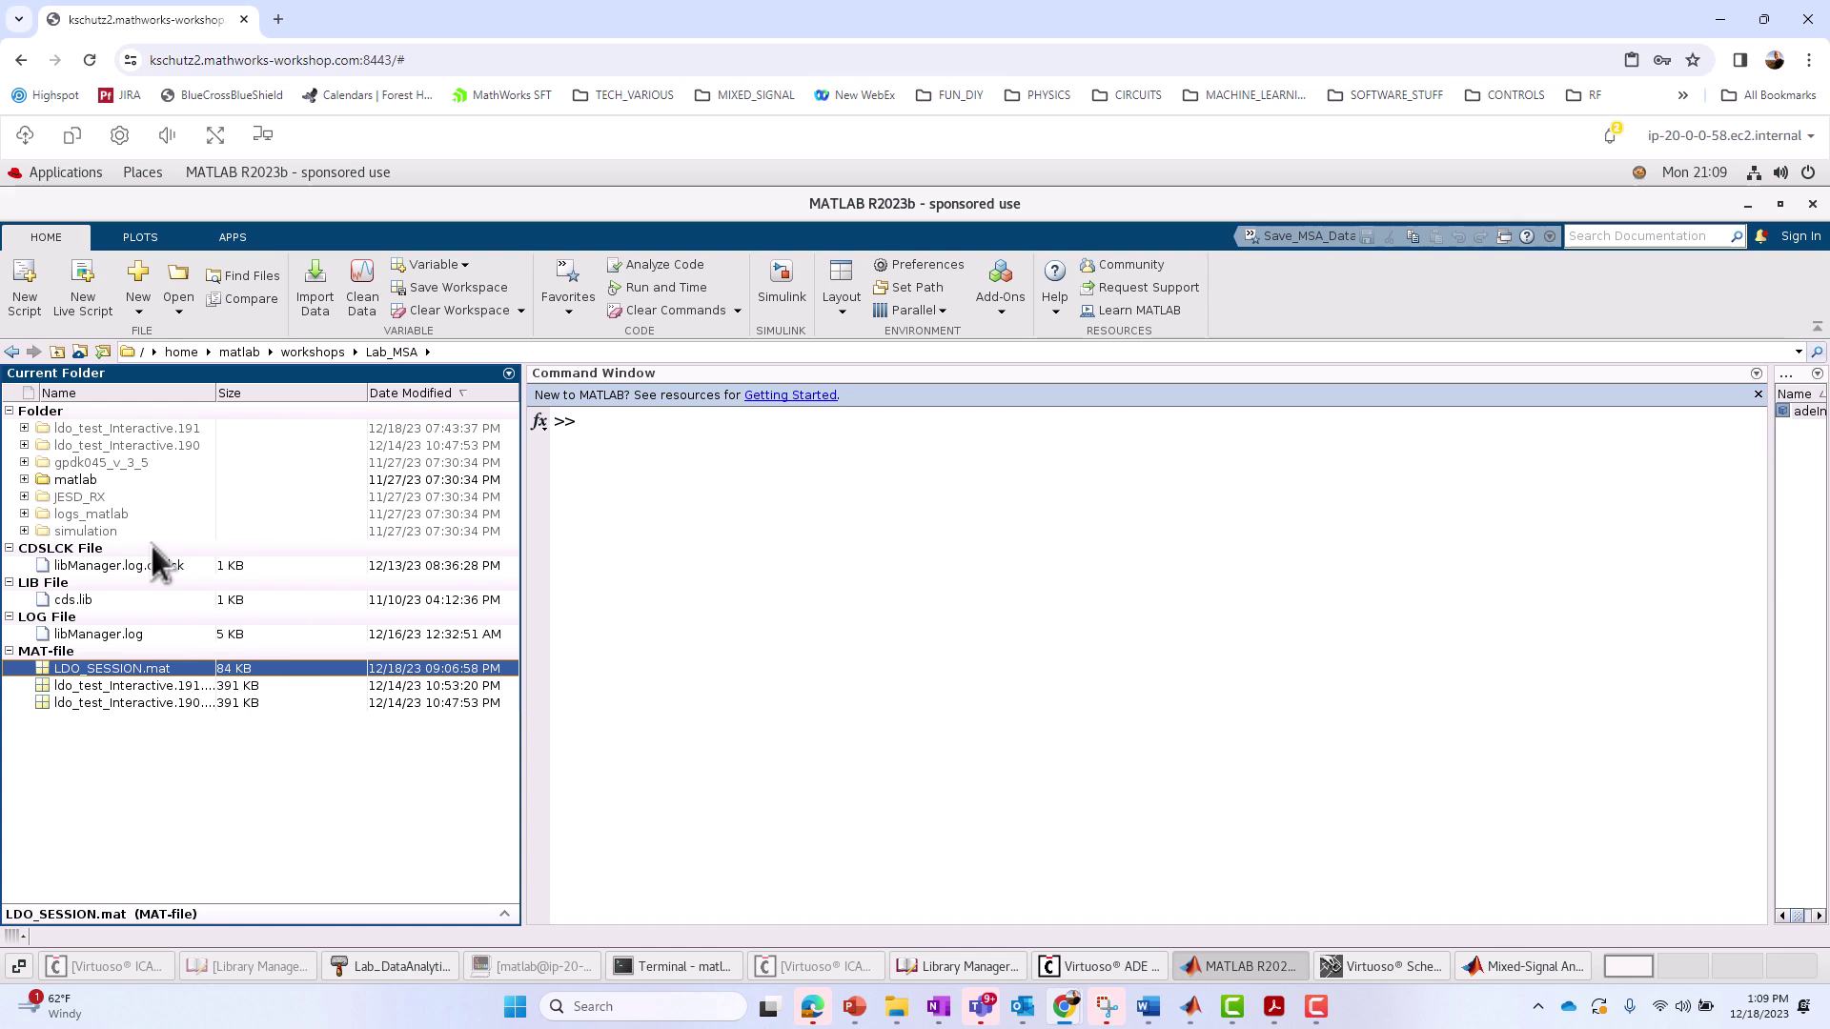
double_click(80, 498)
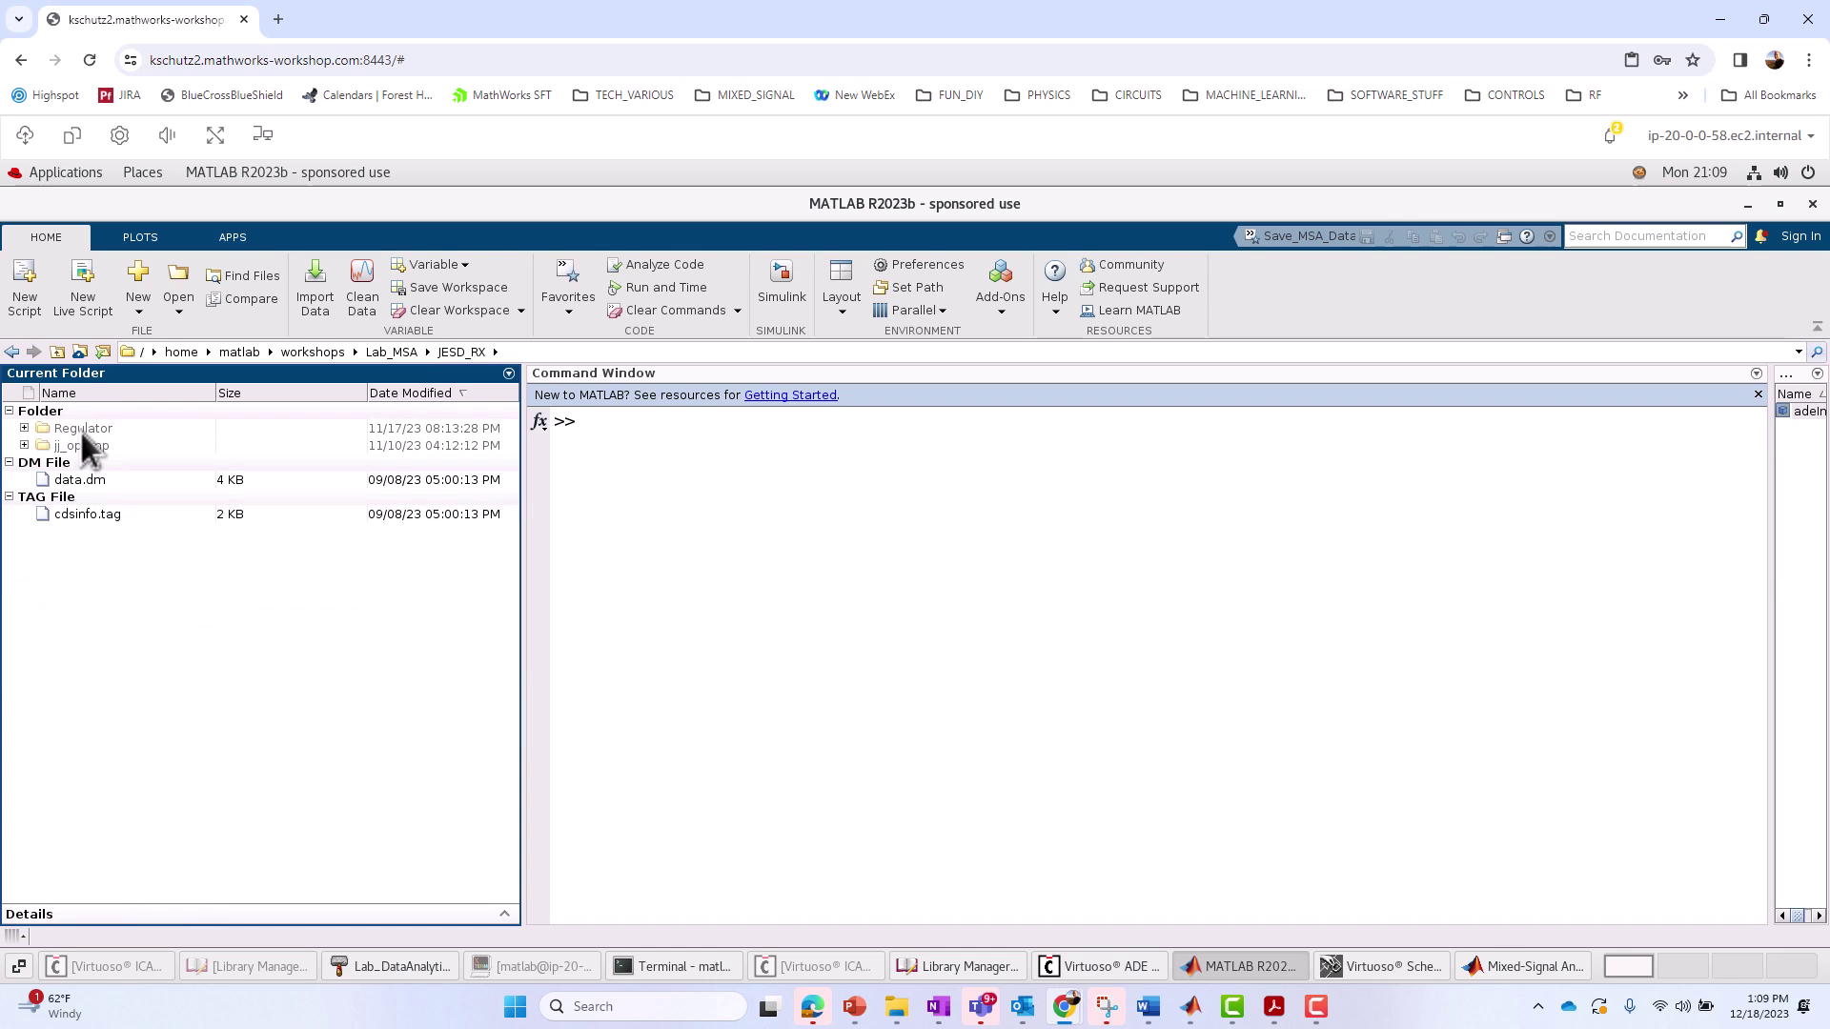
double_click(82, 430)
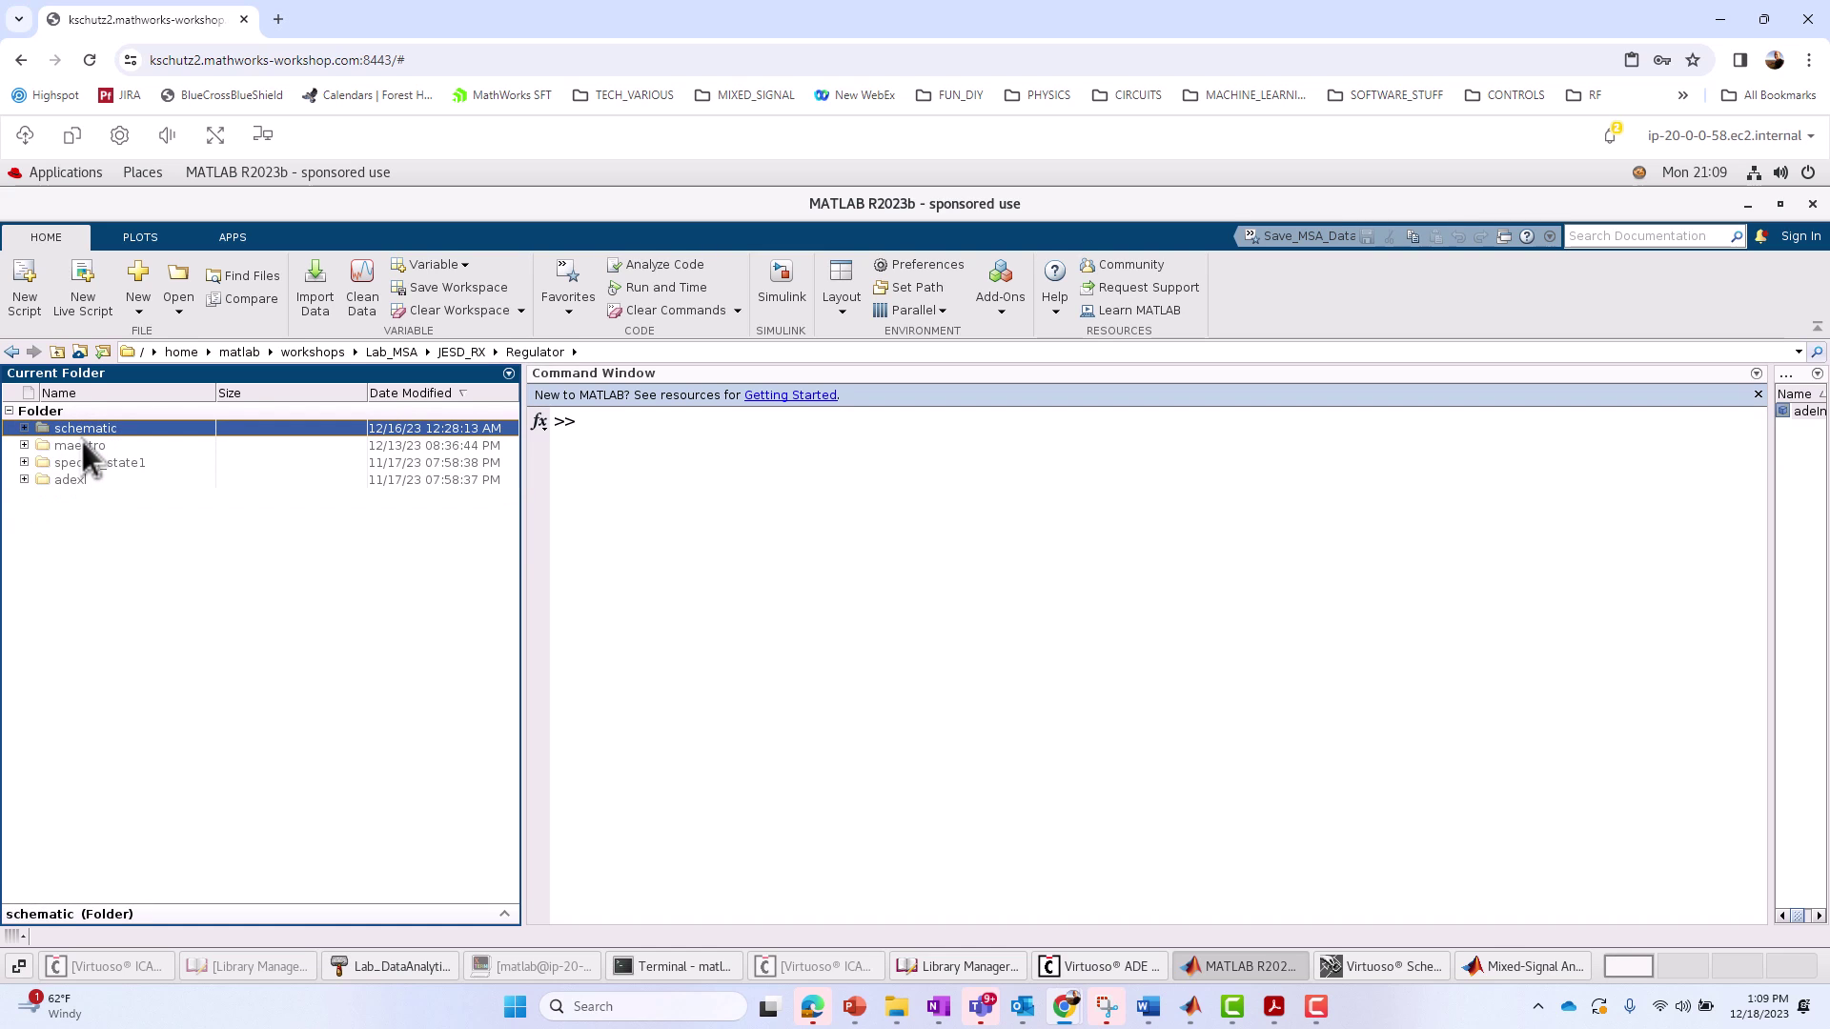
double_click(81, 446)
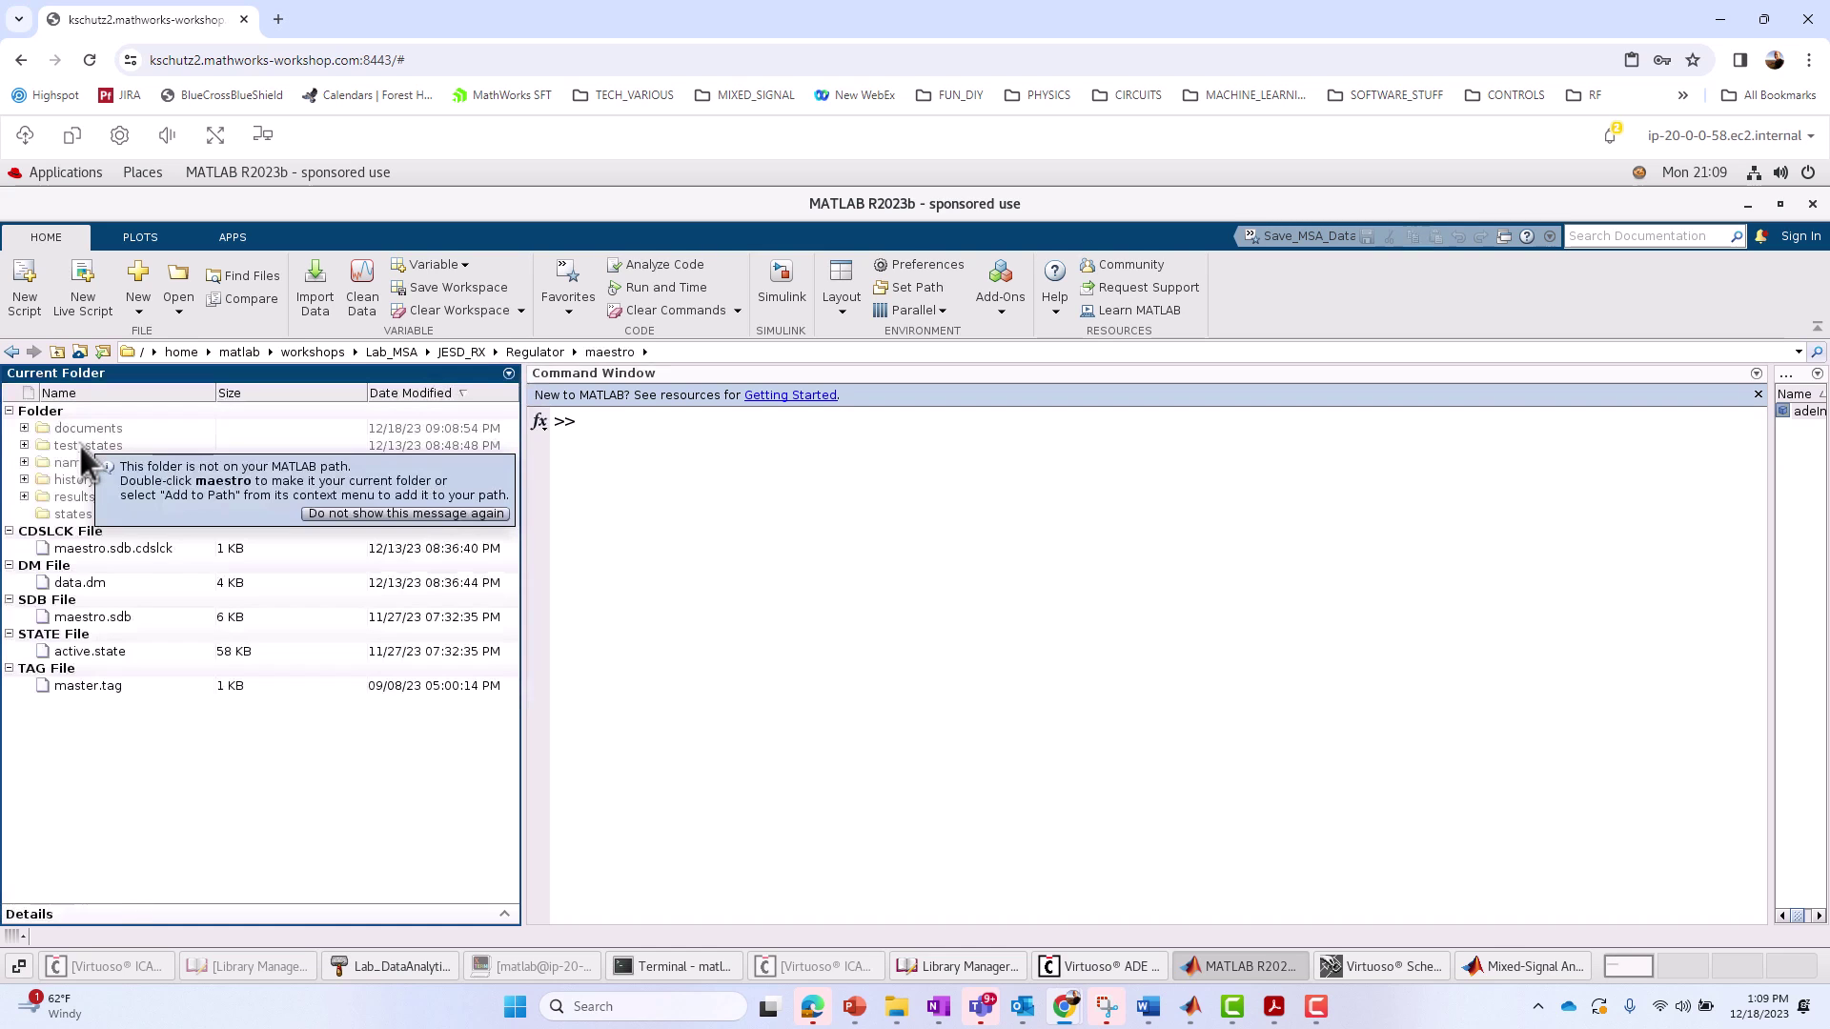
double_click(78, 428)
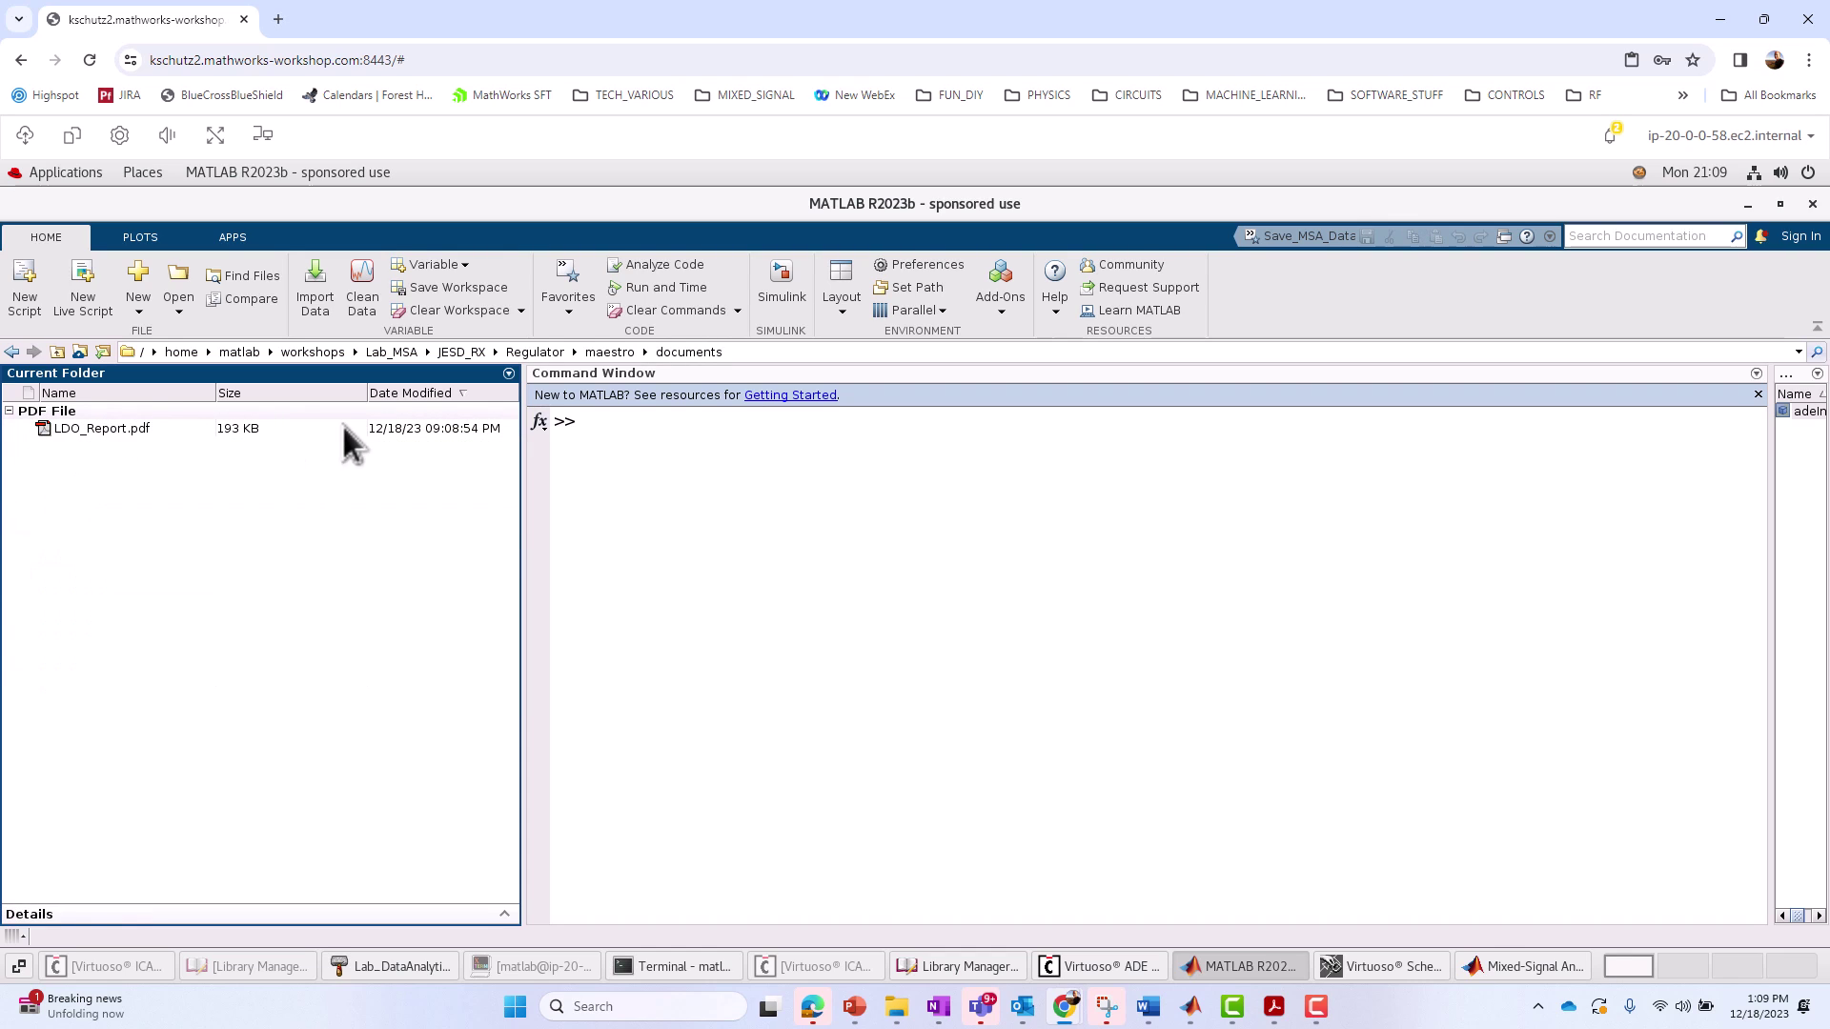
right_click(89, 427)
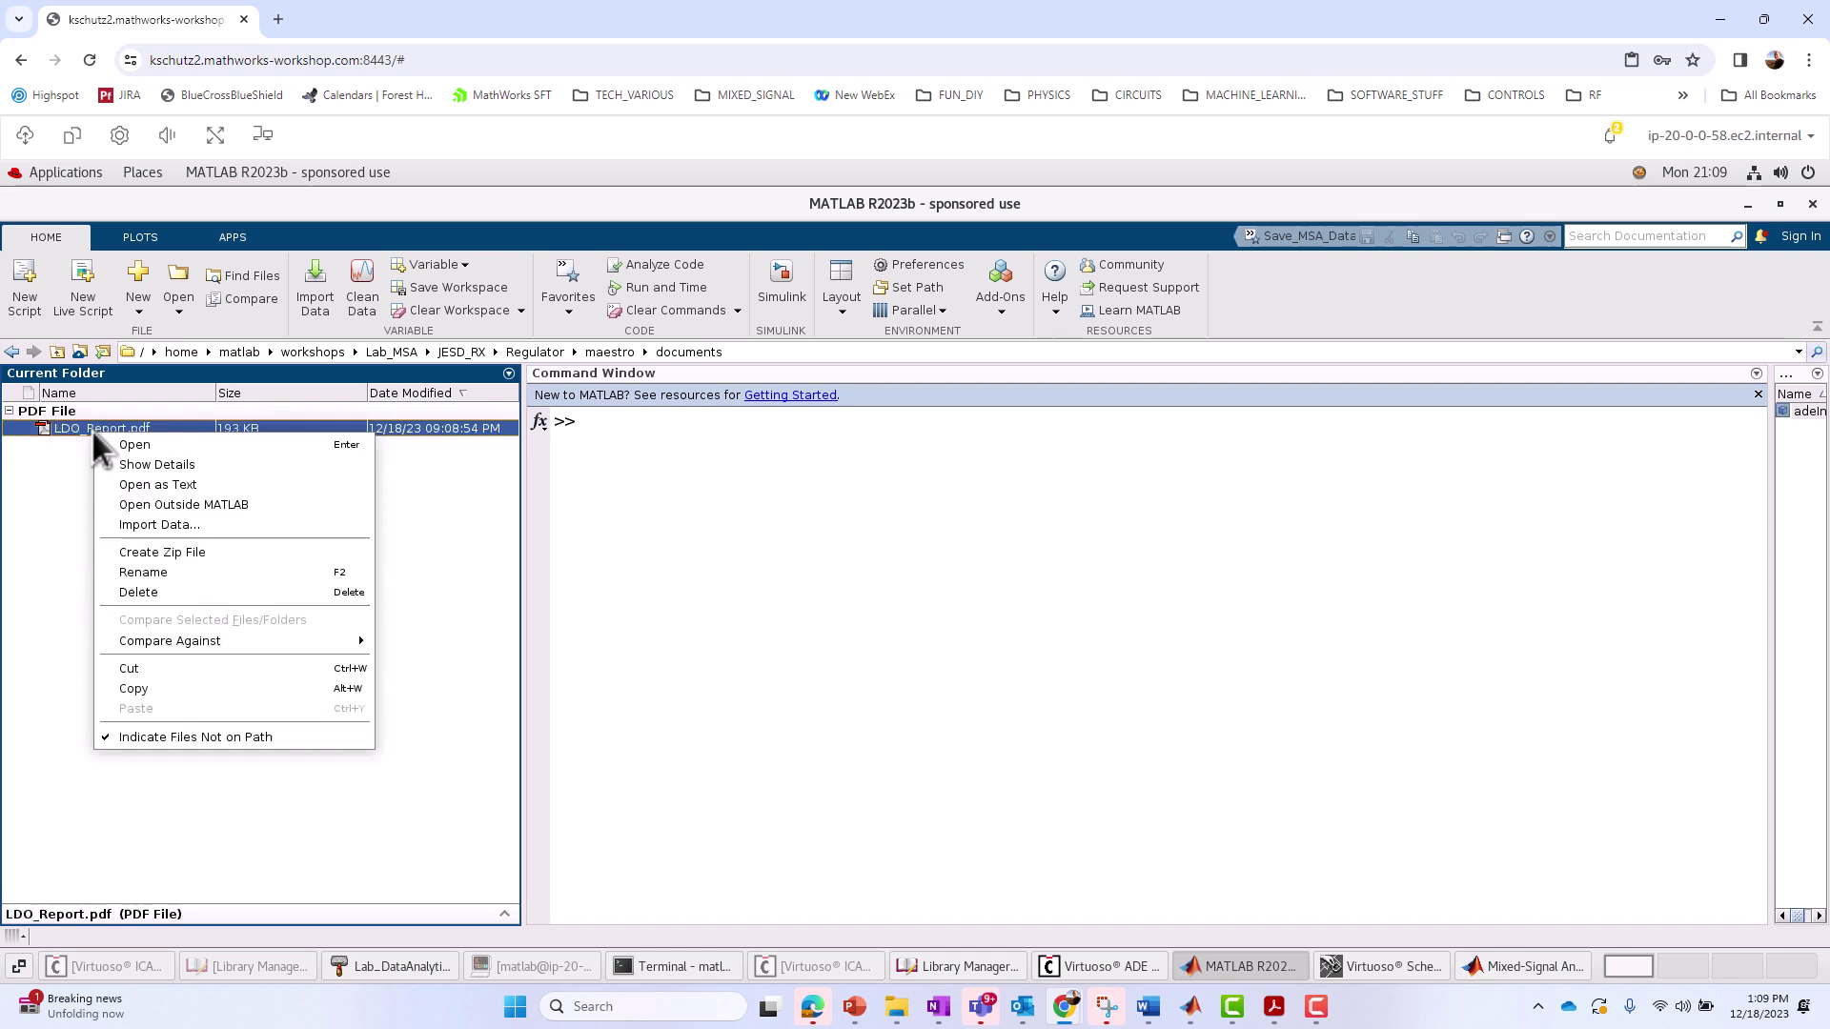
click(169, 499)
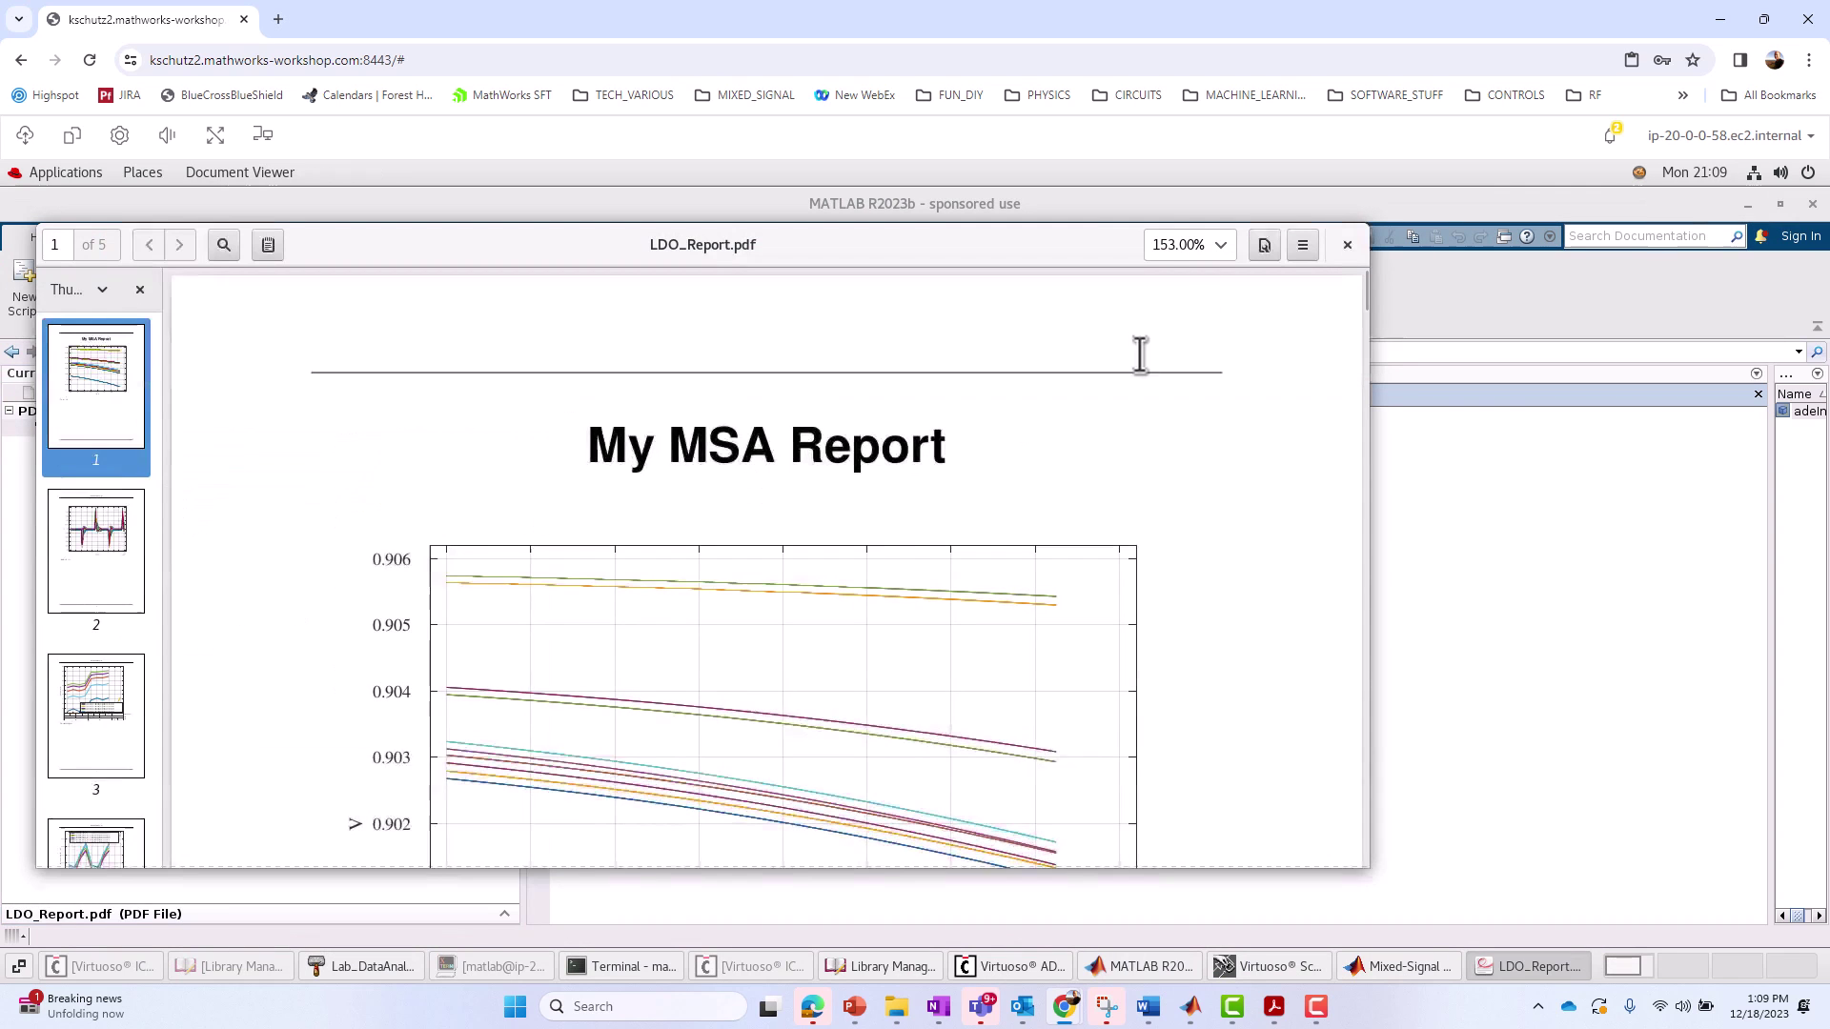
Maximize the viewer and scroll through all five report pages to the slew-rate chart
double_click(1049, 253)
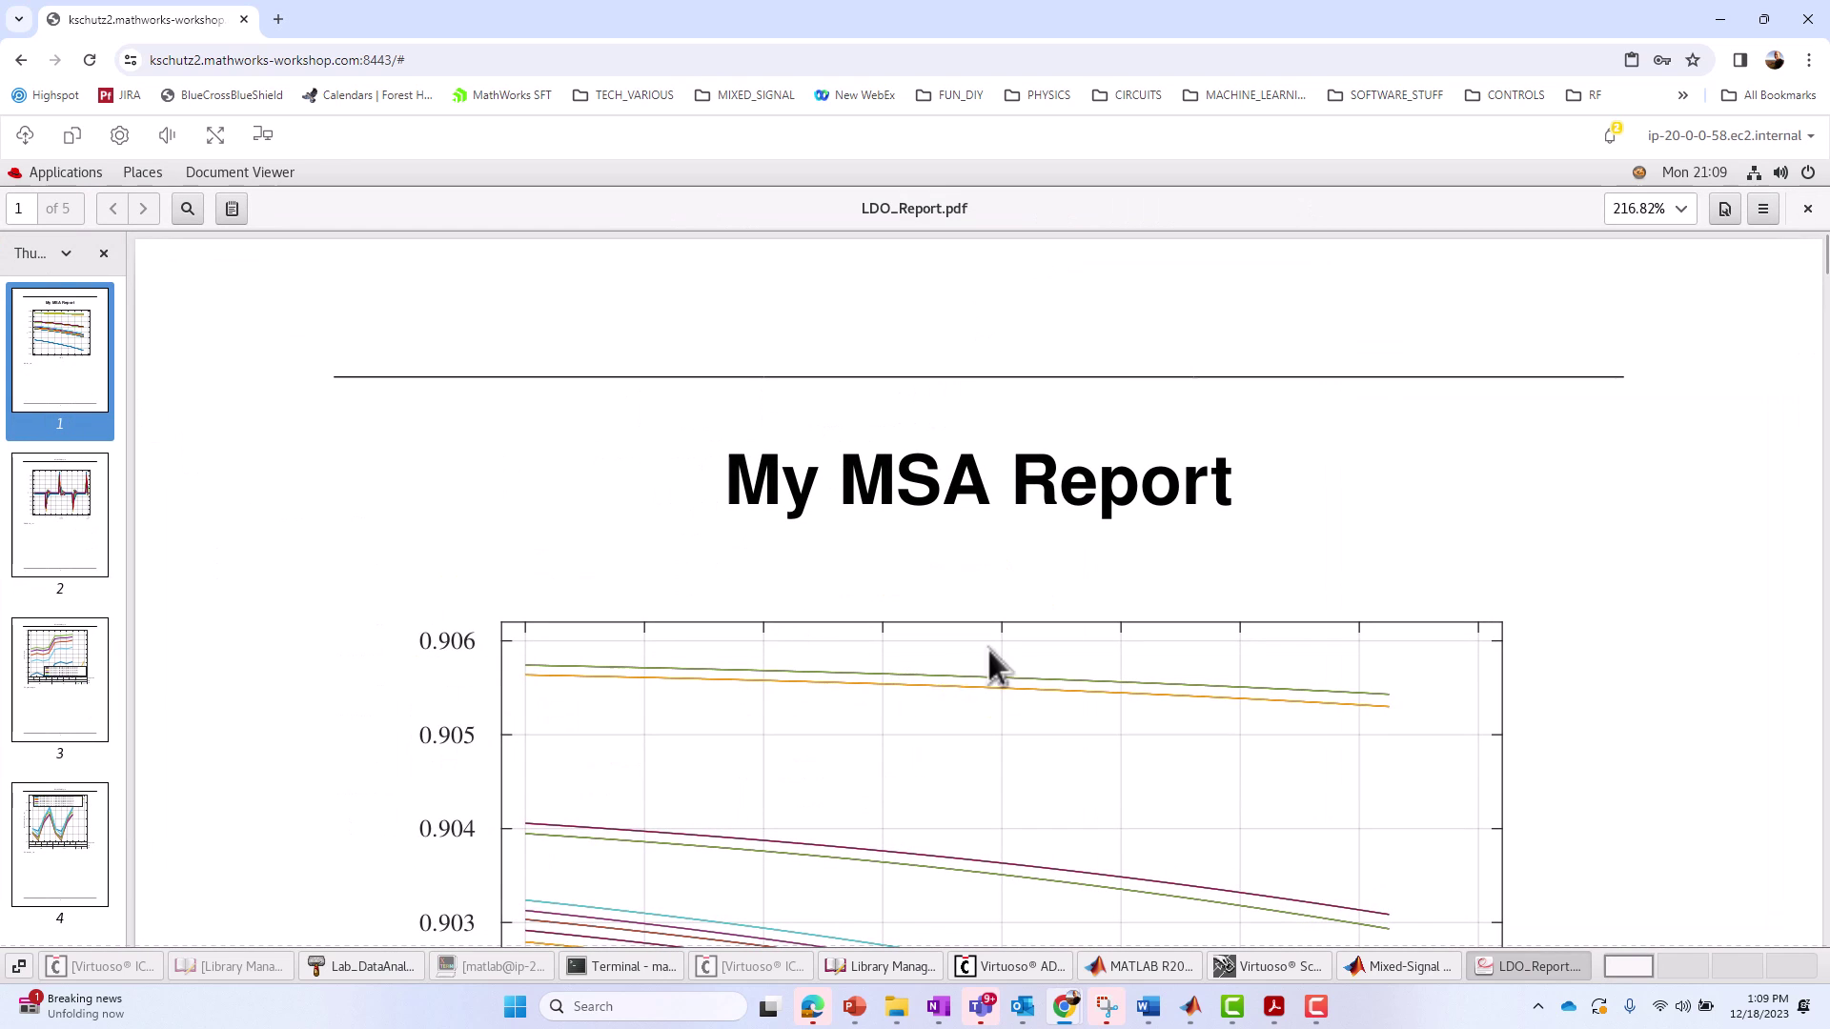
scroll(1025, 638, down, 5)
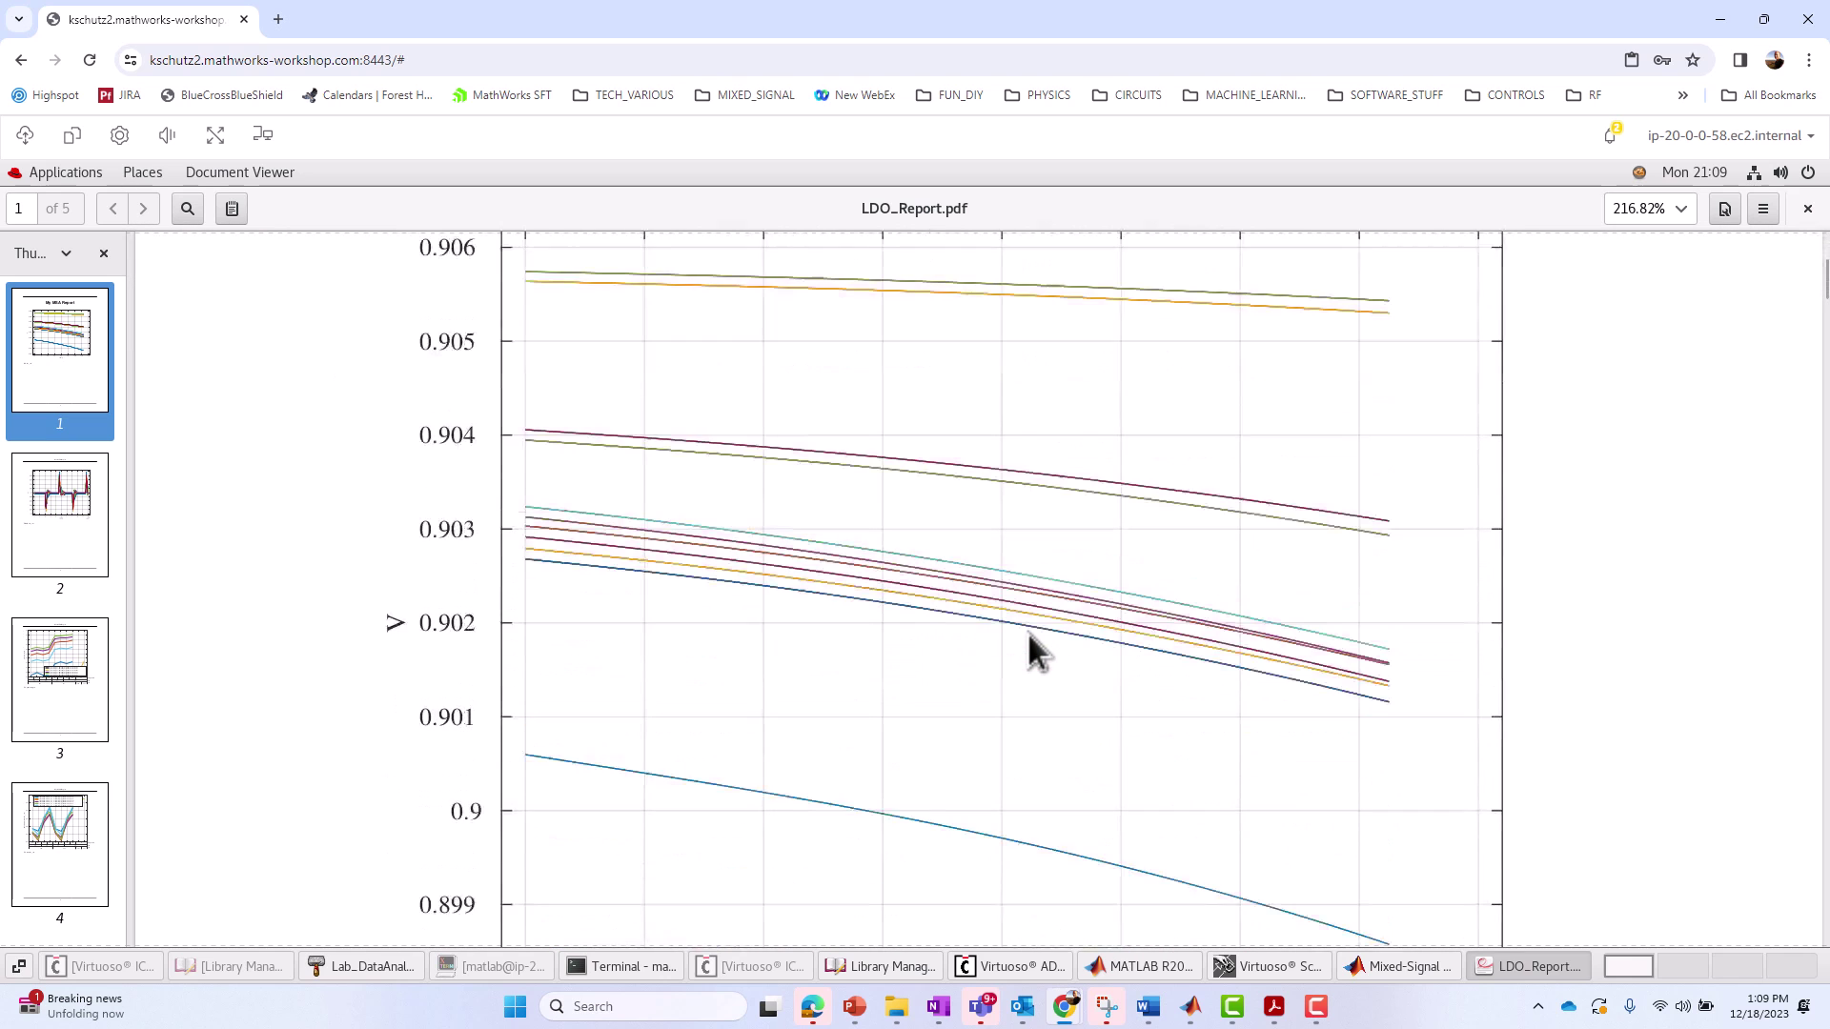
scroll(1027, 630, down, 6)
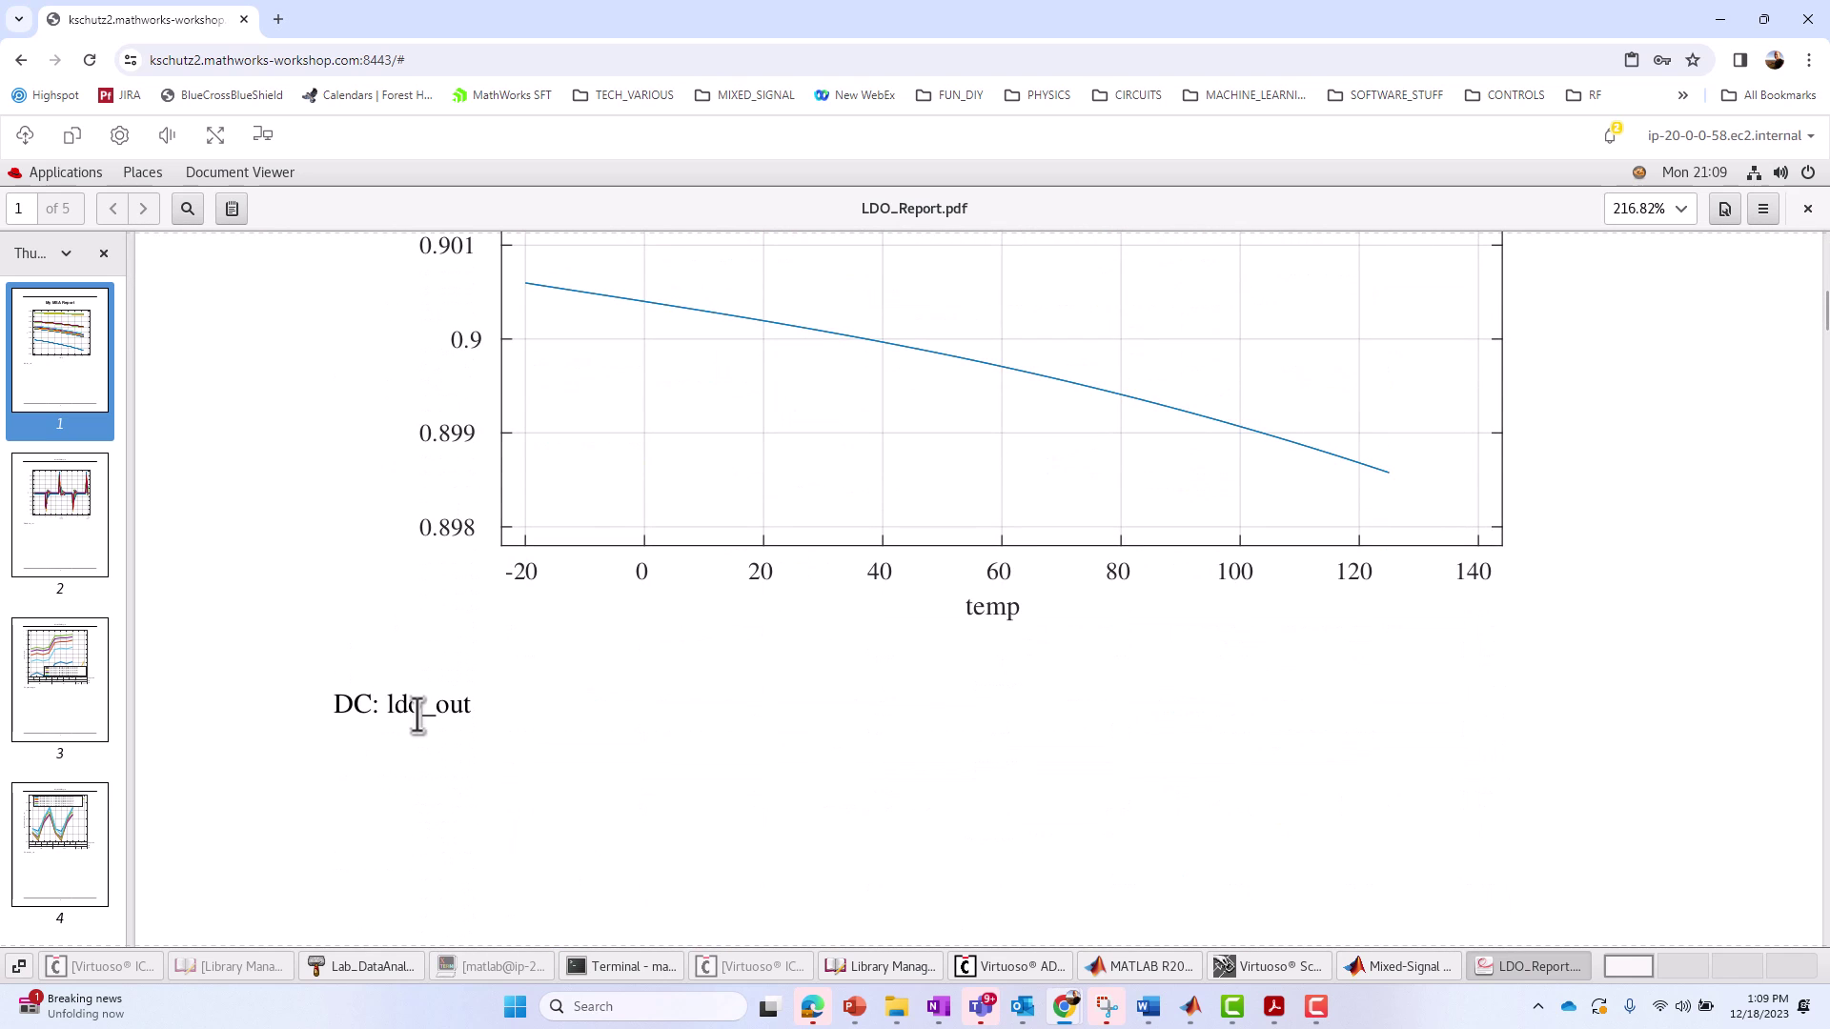
scroll(474, 743, down, 10)
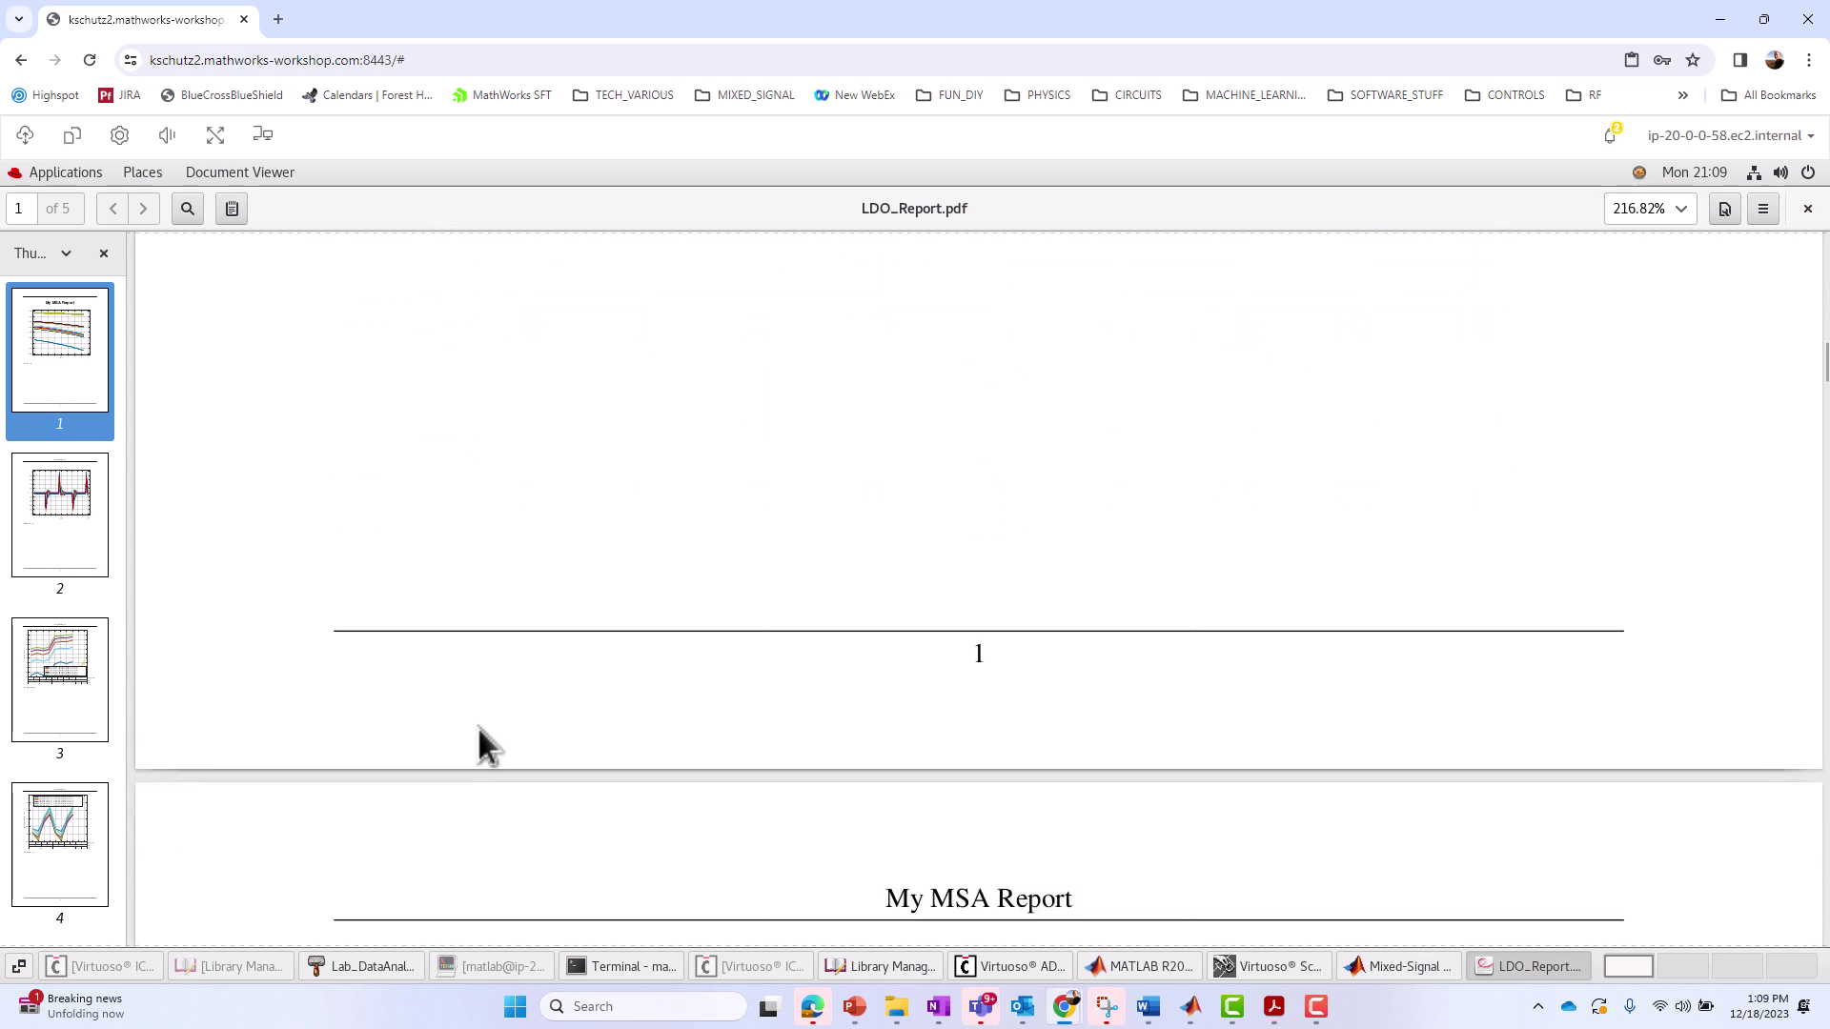
scroll(477, 724, down, 16)
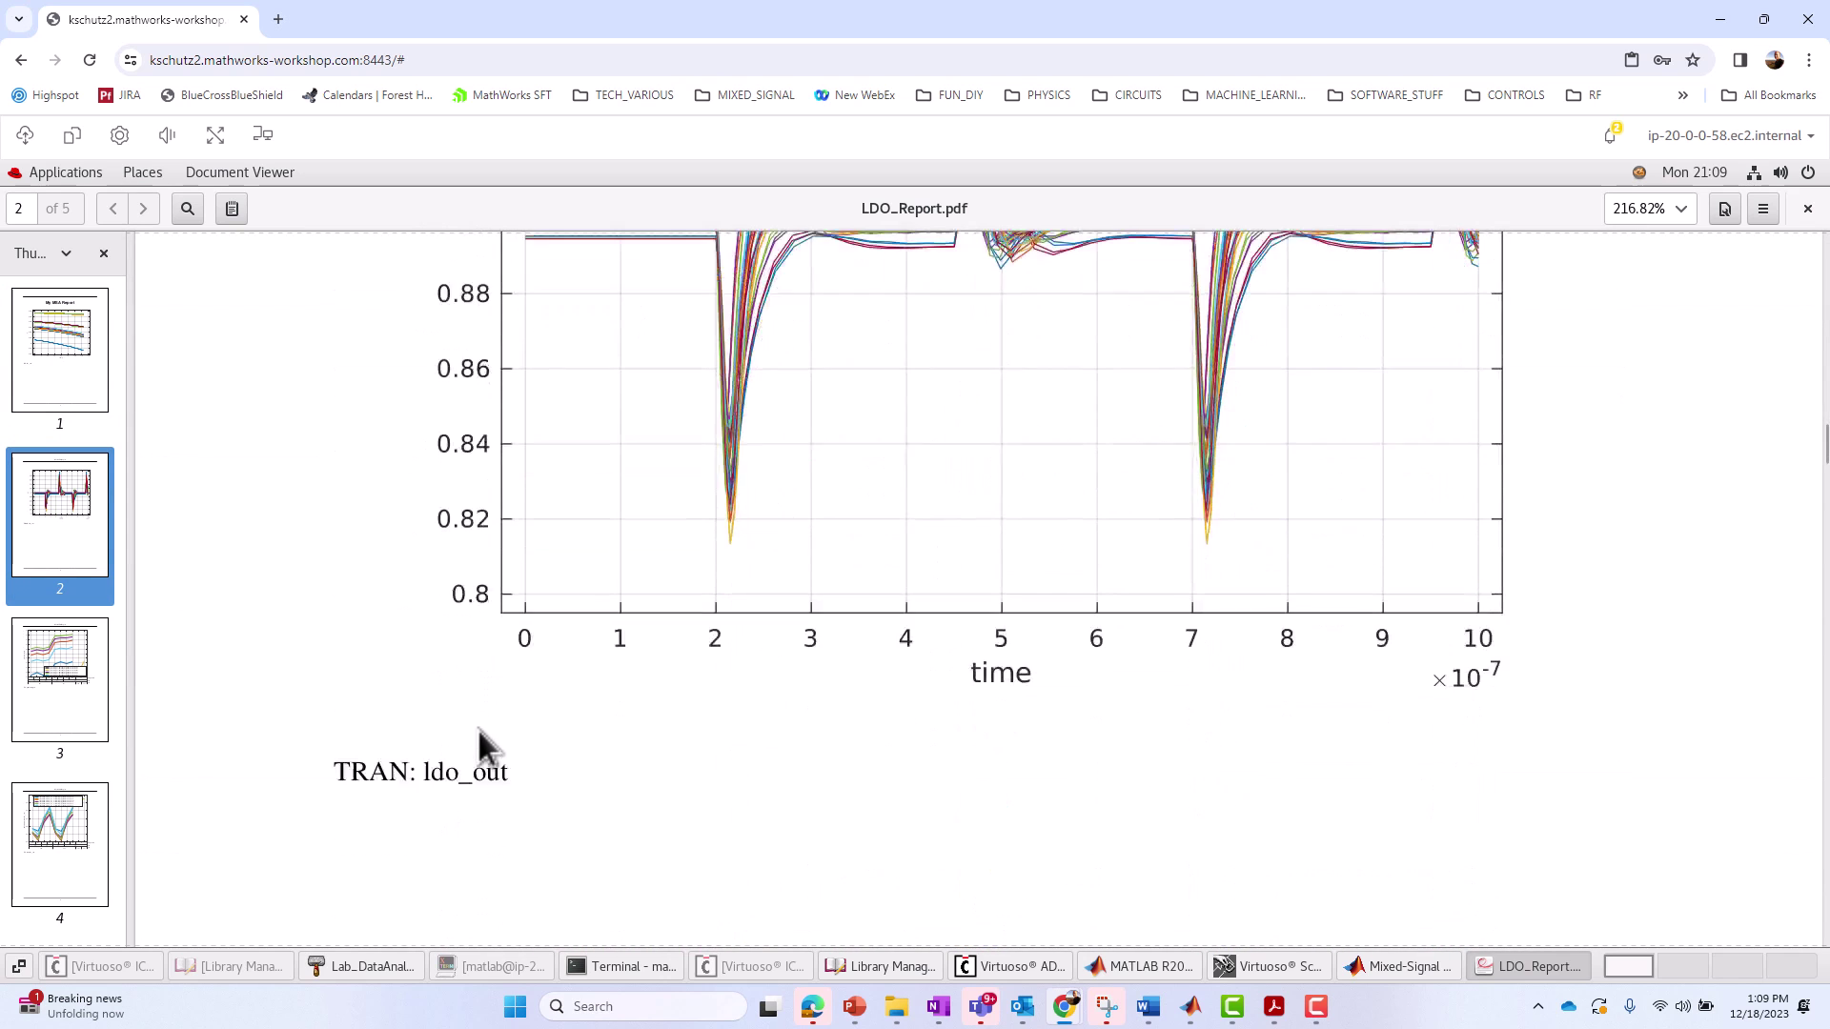
scroll(465, 797, down, 10)
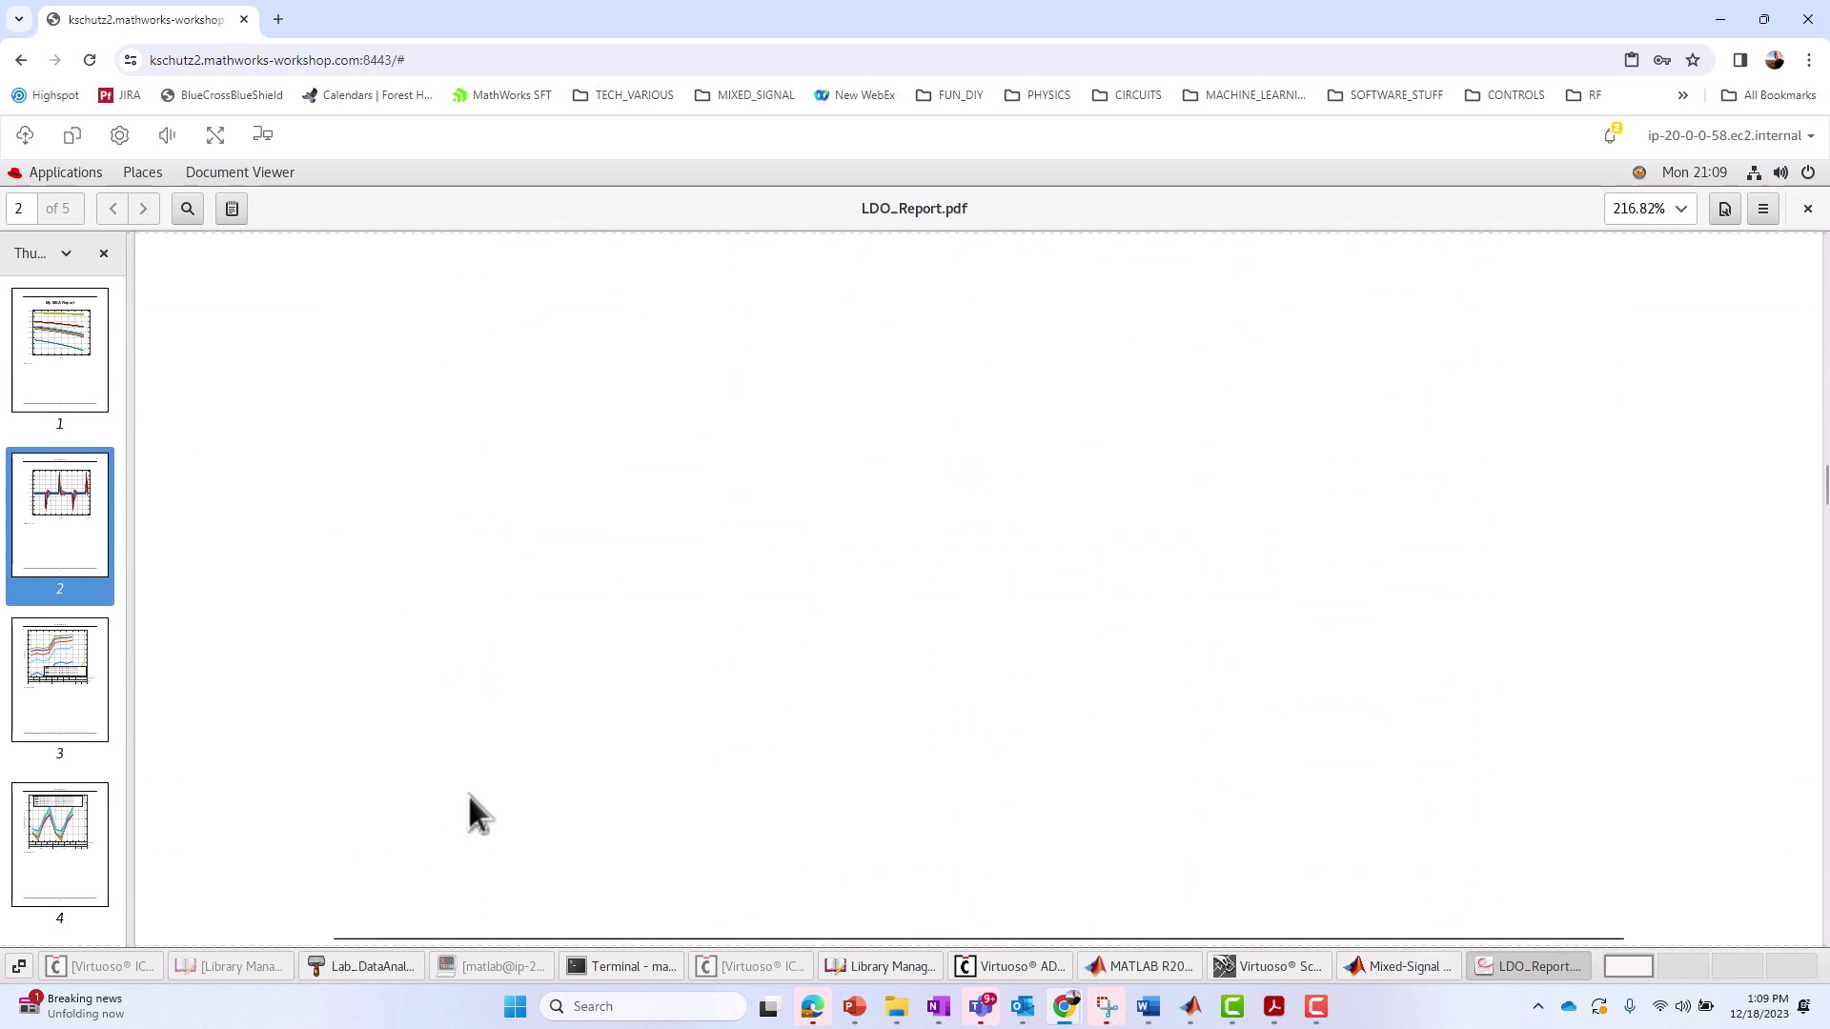
scroll(467, 791, down, 10)
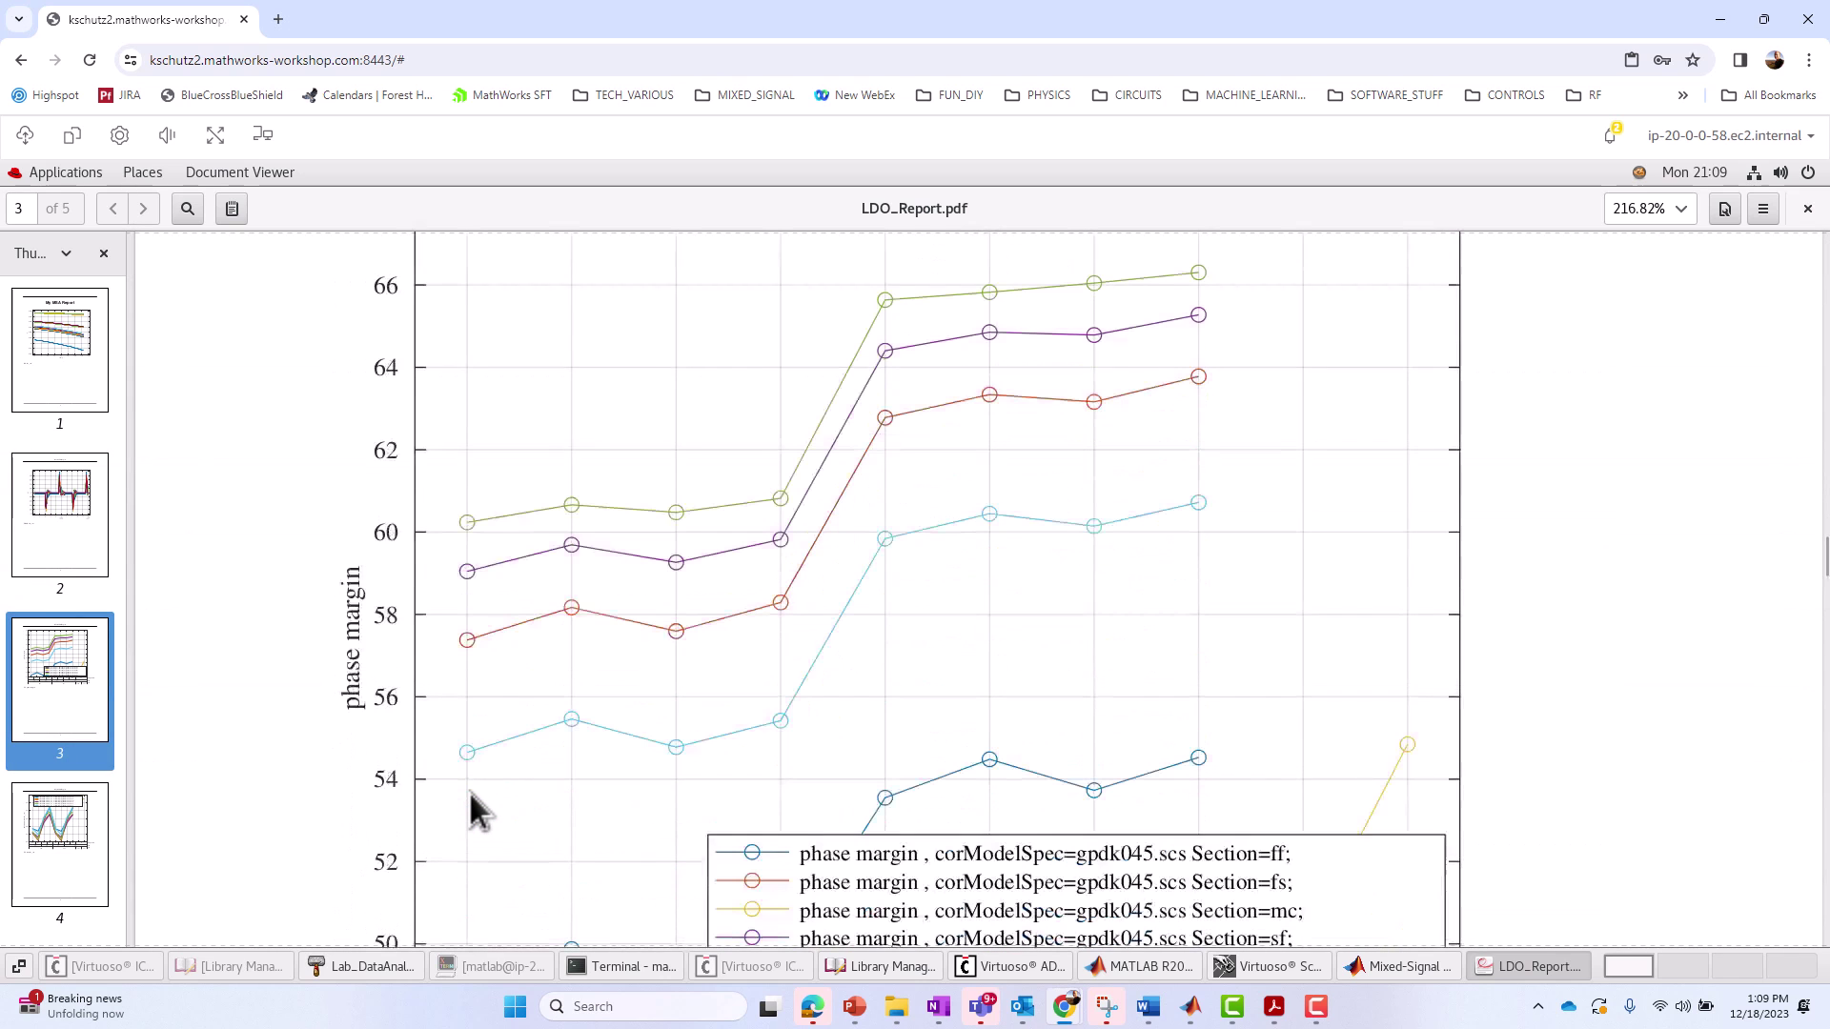
scroll(469, 789, down, 5)
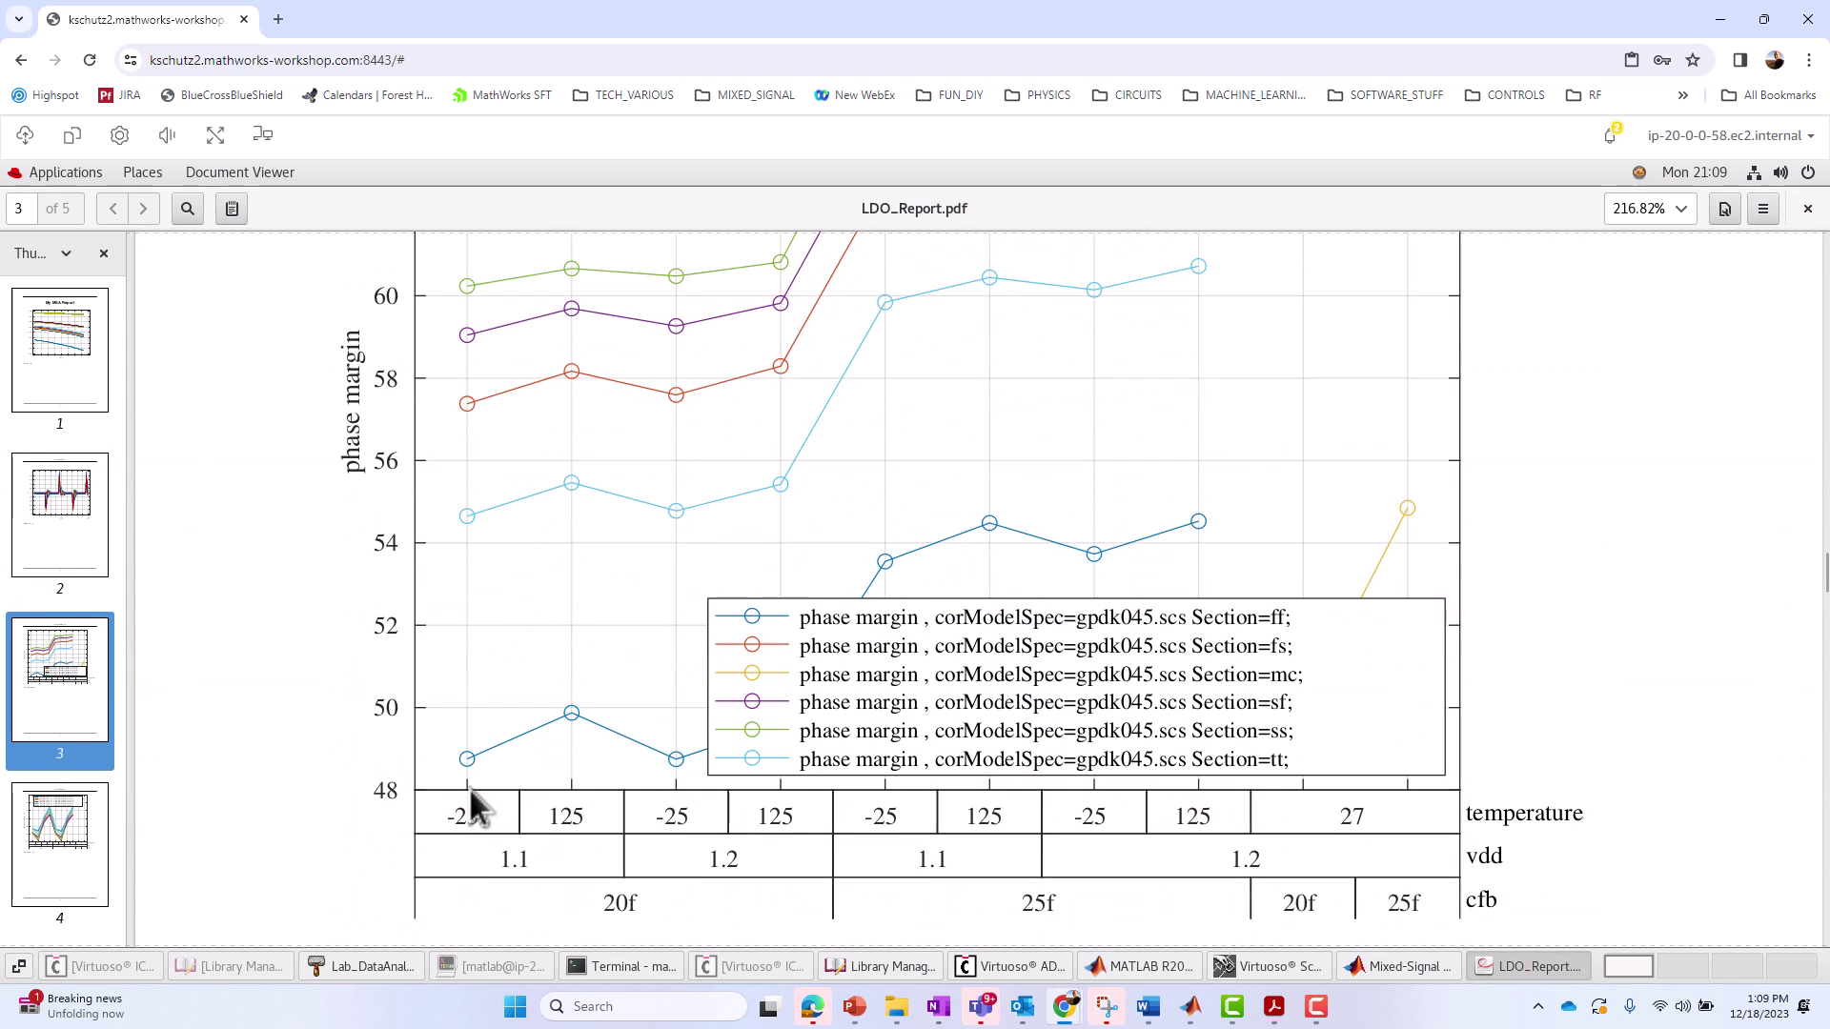
scroll(477, 769, down, 10)
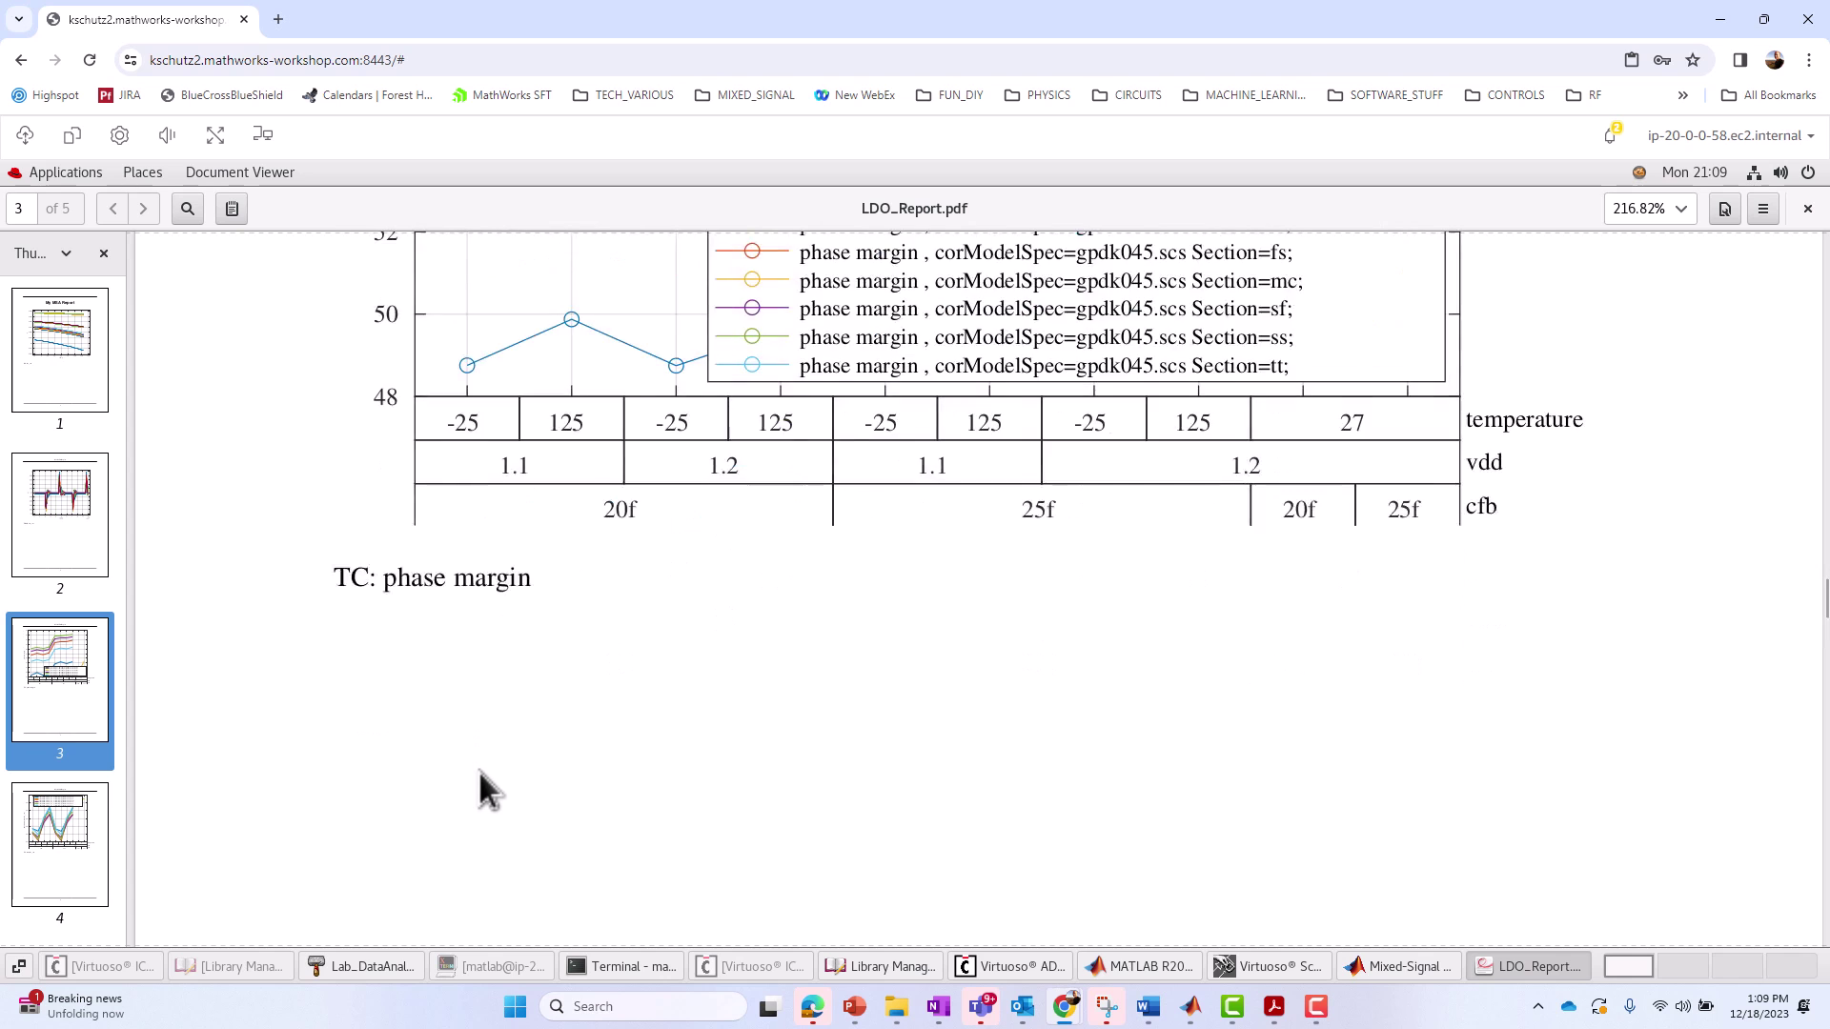
scroll(477, 763, down, 12)
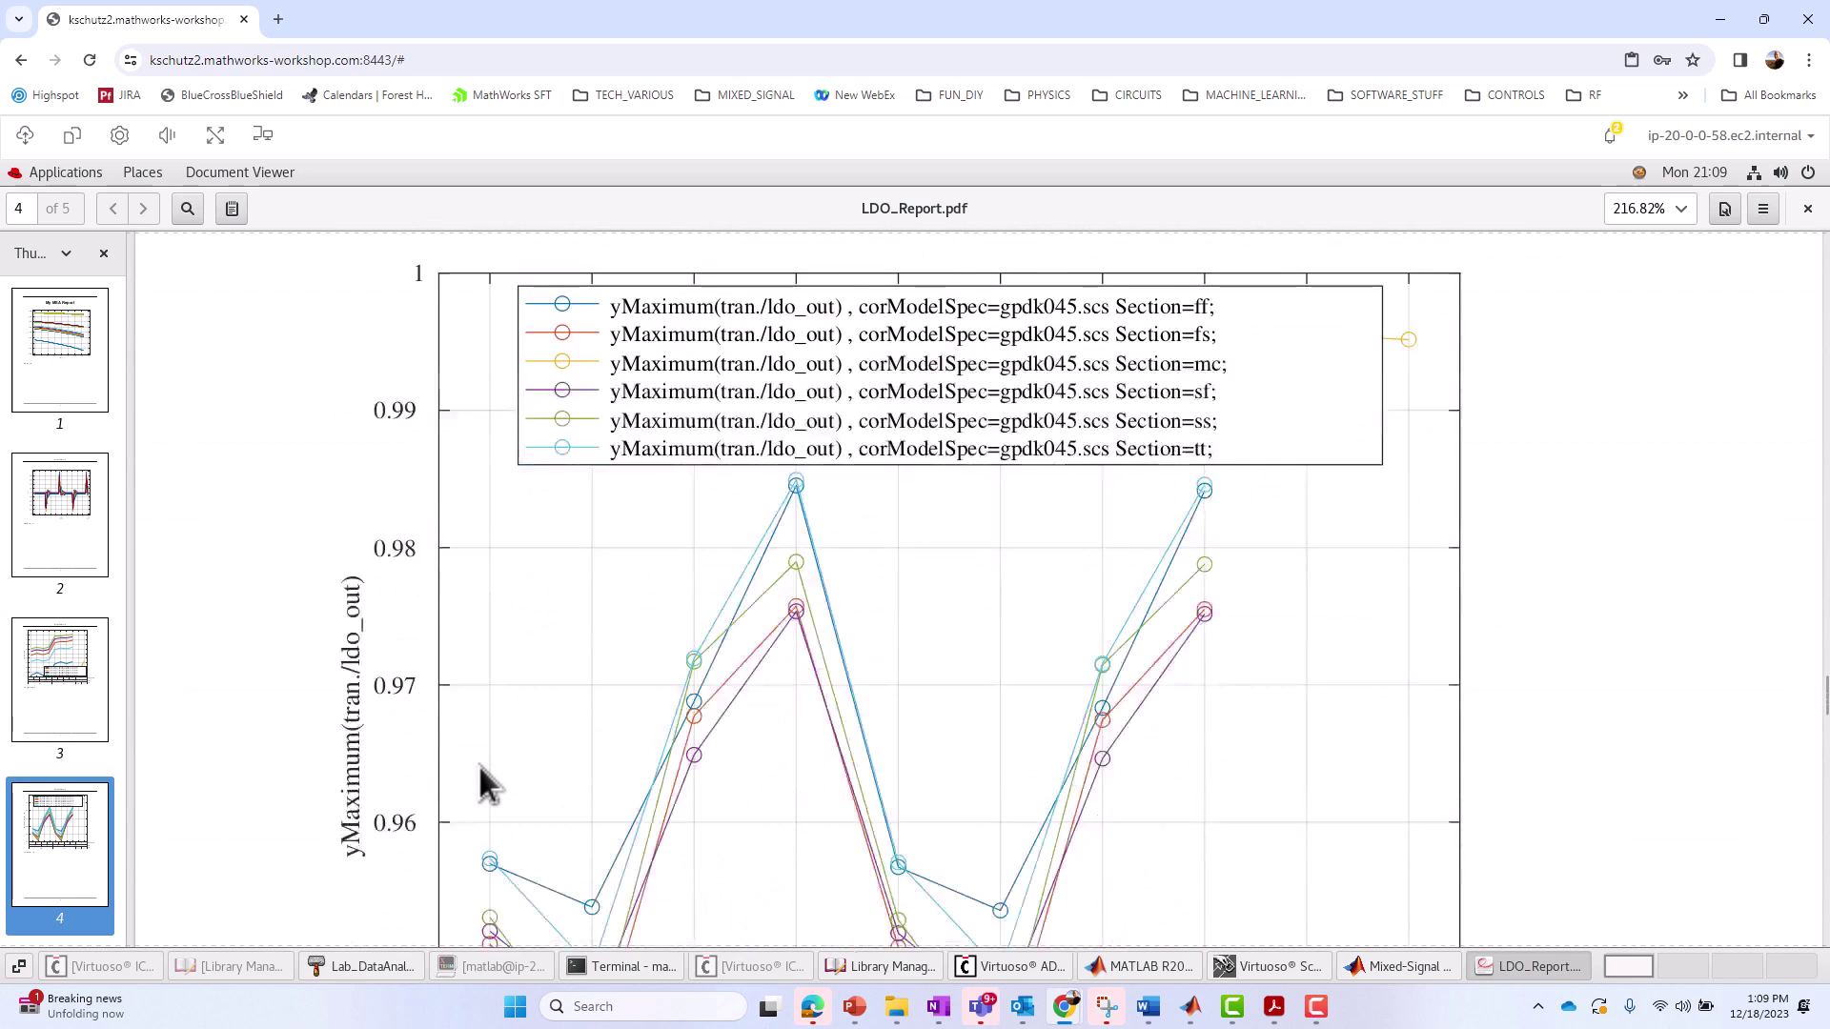
scroll(516, 749, down, 5)
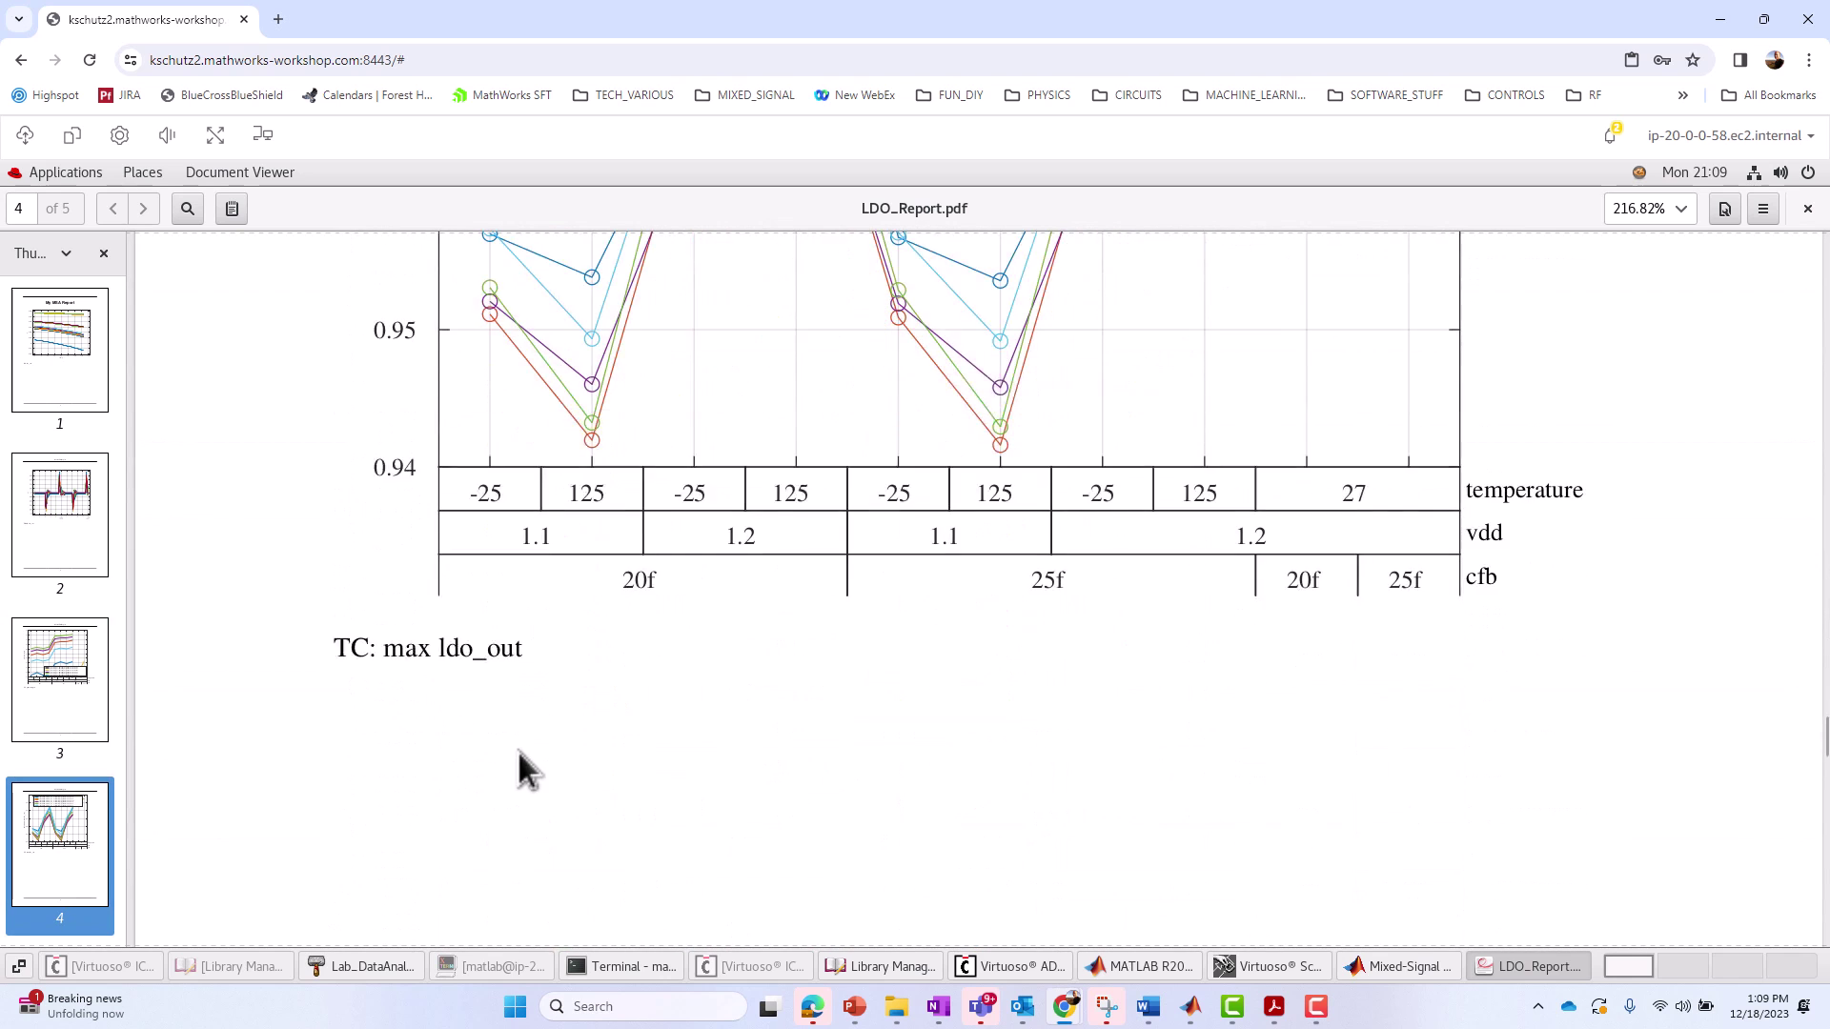
scroll(518, 749, down, 13)
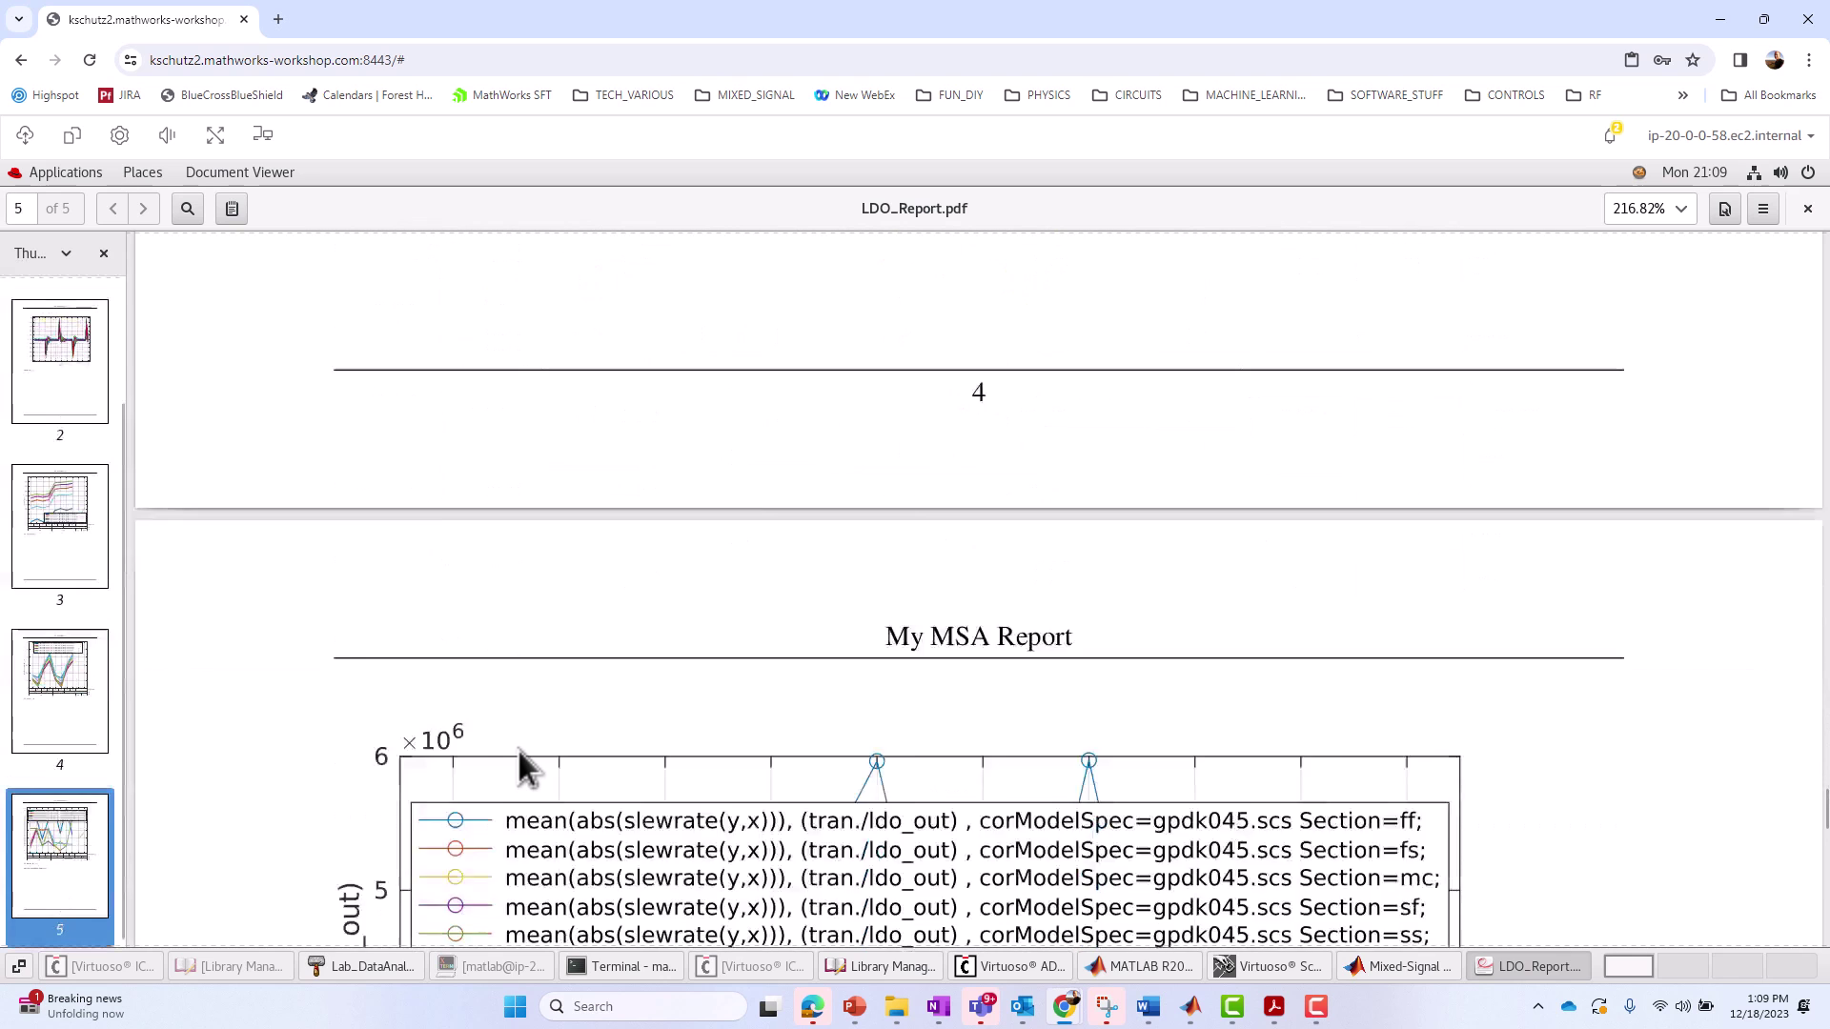
scroll(518, 749, down, 2)
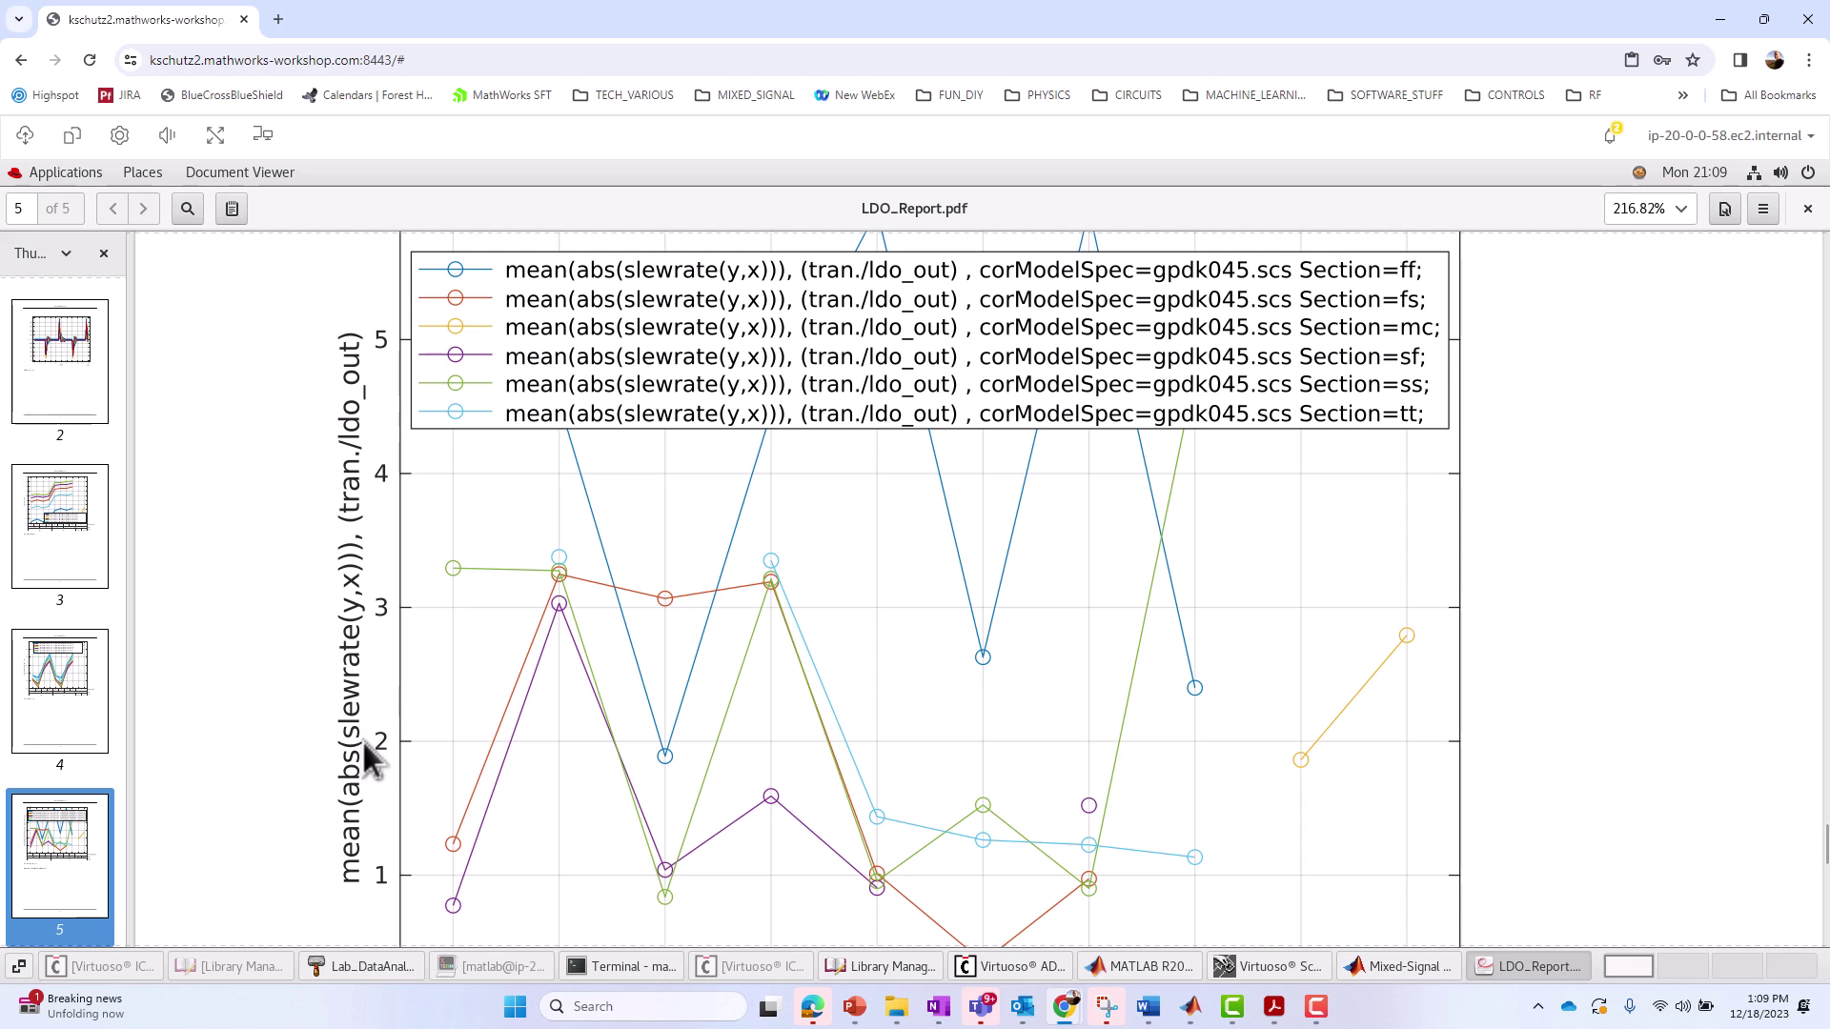
scroll(440, 743, down, 6)
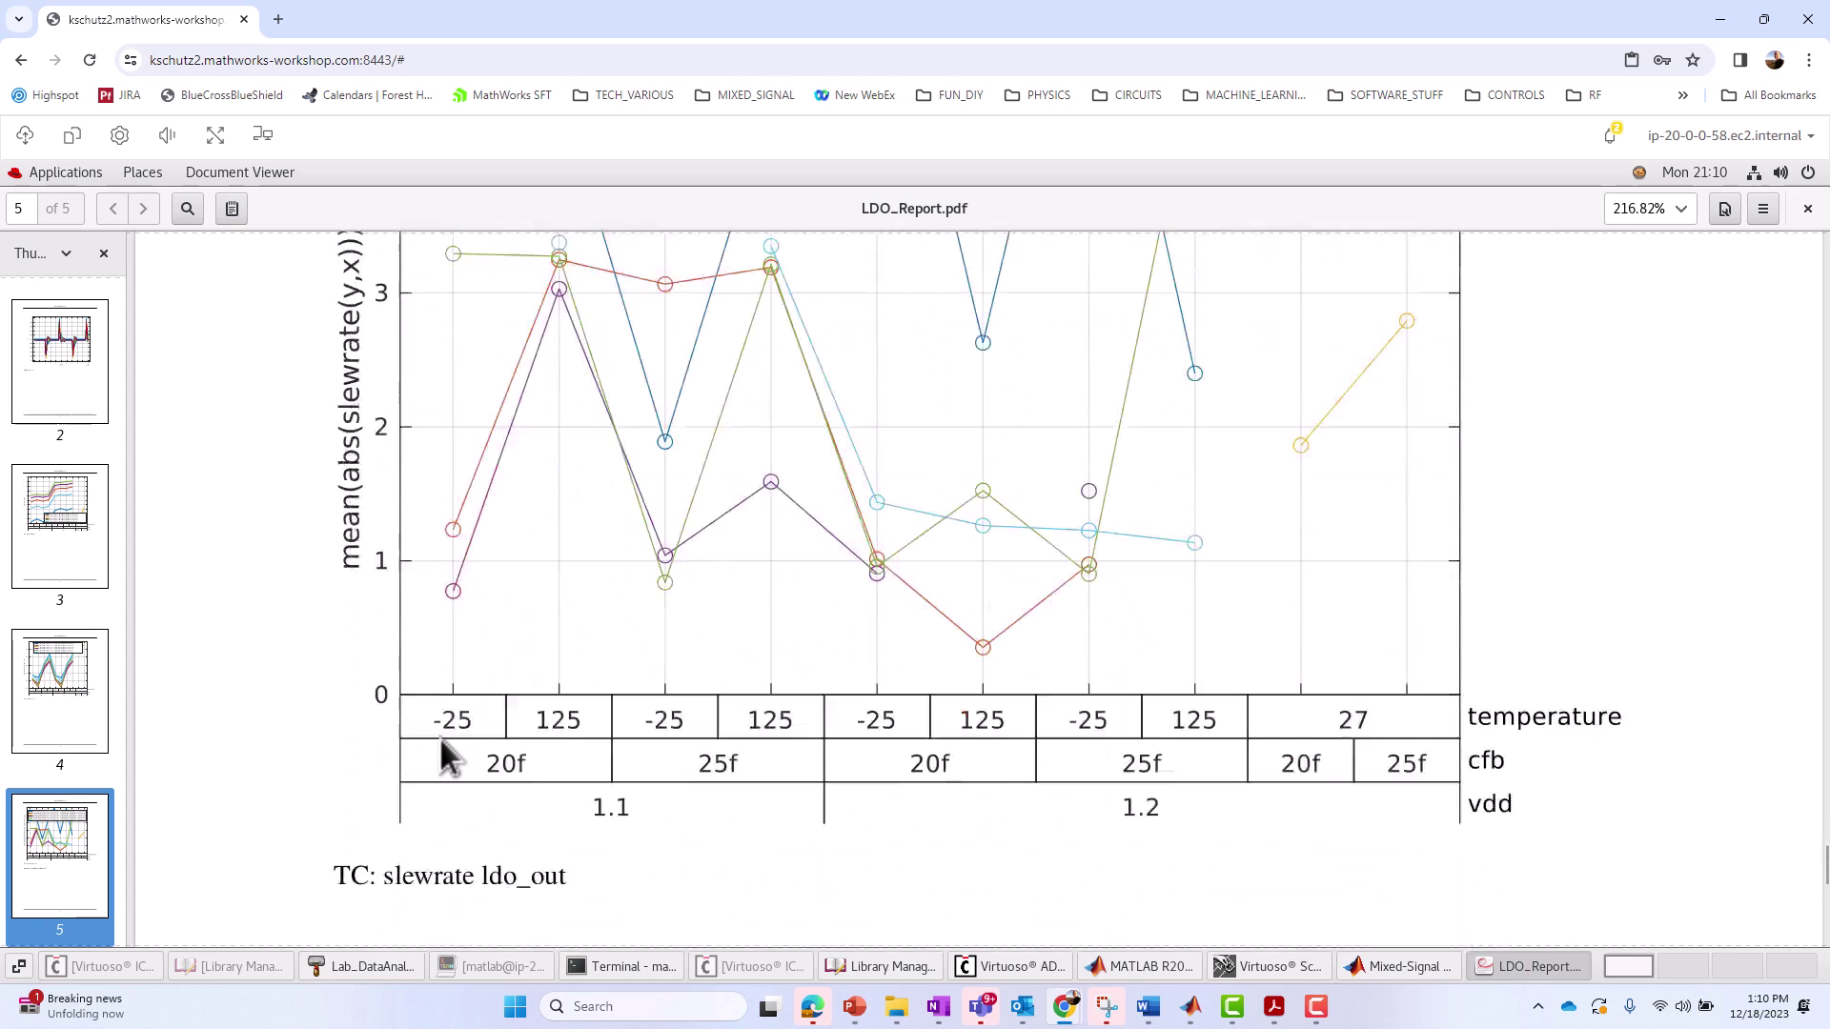